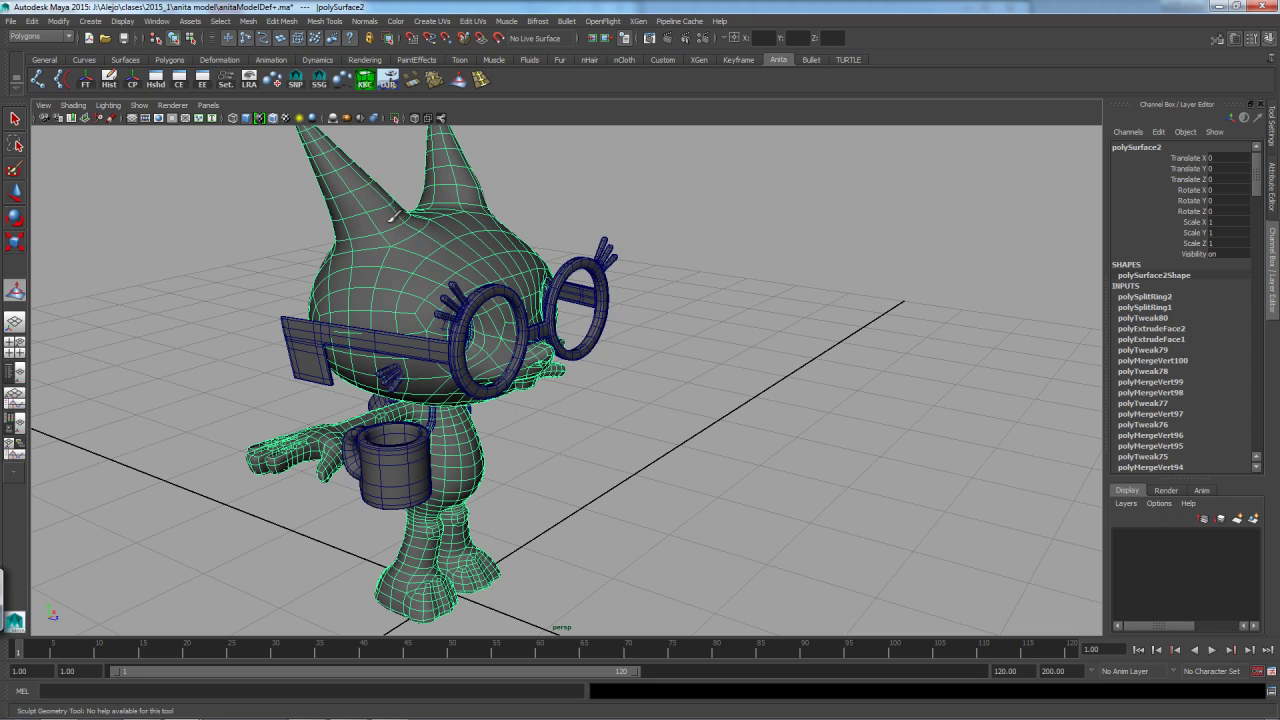
Examine the character model from the front, side and three-quarter views.
mouse_move(480, 208)
left_mouse_down("alt")
mouse_move(567, 190)
mouse_move(593, 200)
mouse_move(612, 266)
left_mouse_up("alt")
left_click_drag(500, 262, 450, 235, "alt")
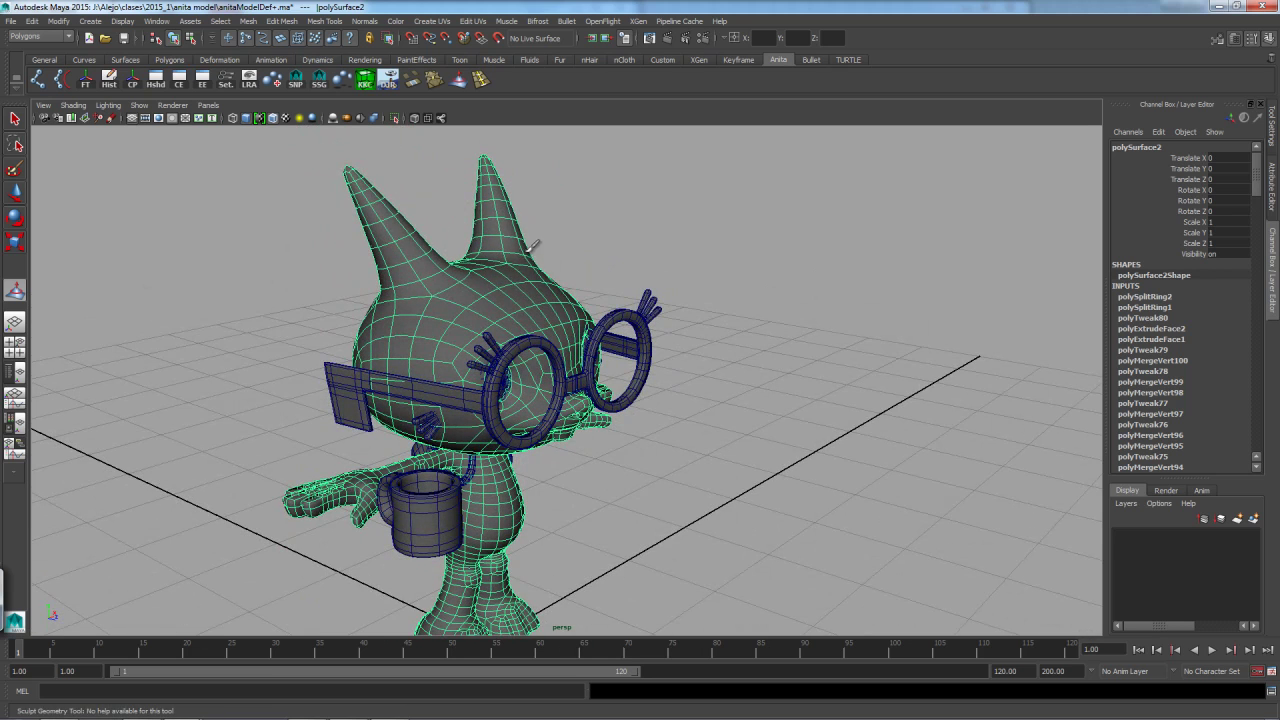
left_click_drag(582, 283, 452, 283, "alt")
left_click_drag(641, 228, 600, 202, "alt")
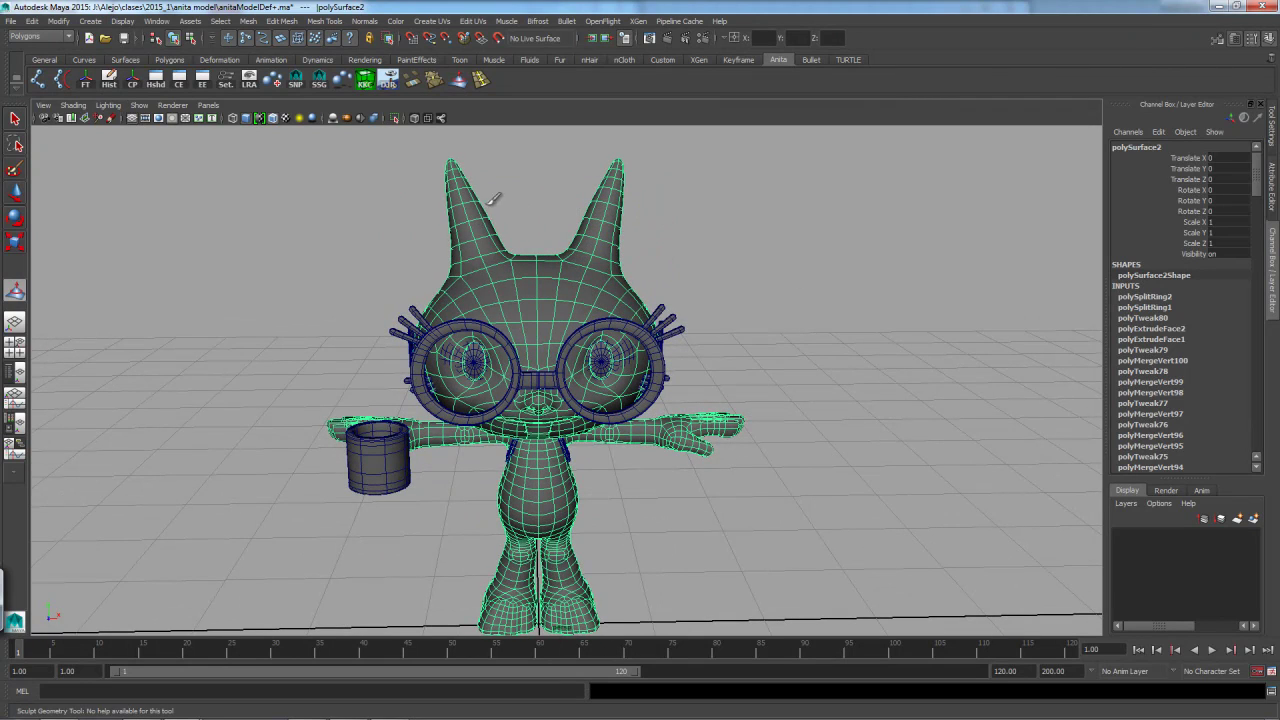
left_click(11, 116)
mouse_move(590, 312)
left_mouse_down("alt")
mouse_move(503, 317)
mouse_move(430, 300)
mouse_move(487, 309)
left_mouse_up("alt")
scroll(414, 291, "down", 2)
left_click(675, 484)
mouse_move(675, 484)
left_mouse_down("alt")
mouse_move(554, 506)
mouse_move(681, 490)
left_mouse_up("alt")
left_click(620, 312)
key("ctrl+s")
left_click_drag(632, 279, 680, 272, "alt")
Examine the body mesh's UV layout in the UV Texture Editor, and close the editor.
left_click(37, 38)
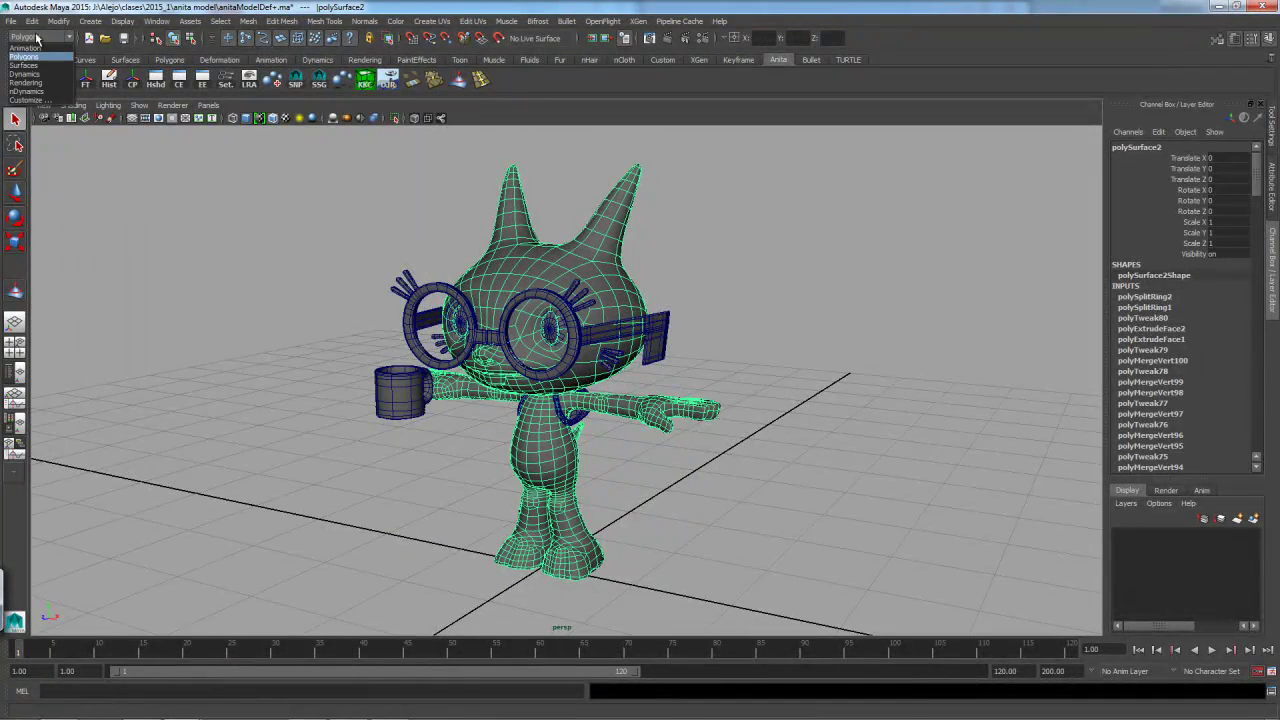
left_click(24, 57)
left_click(473, 21)
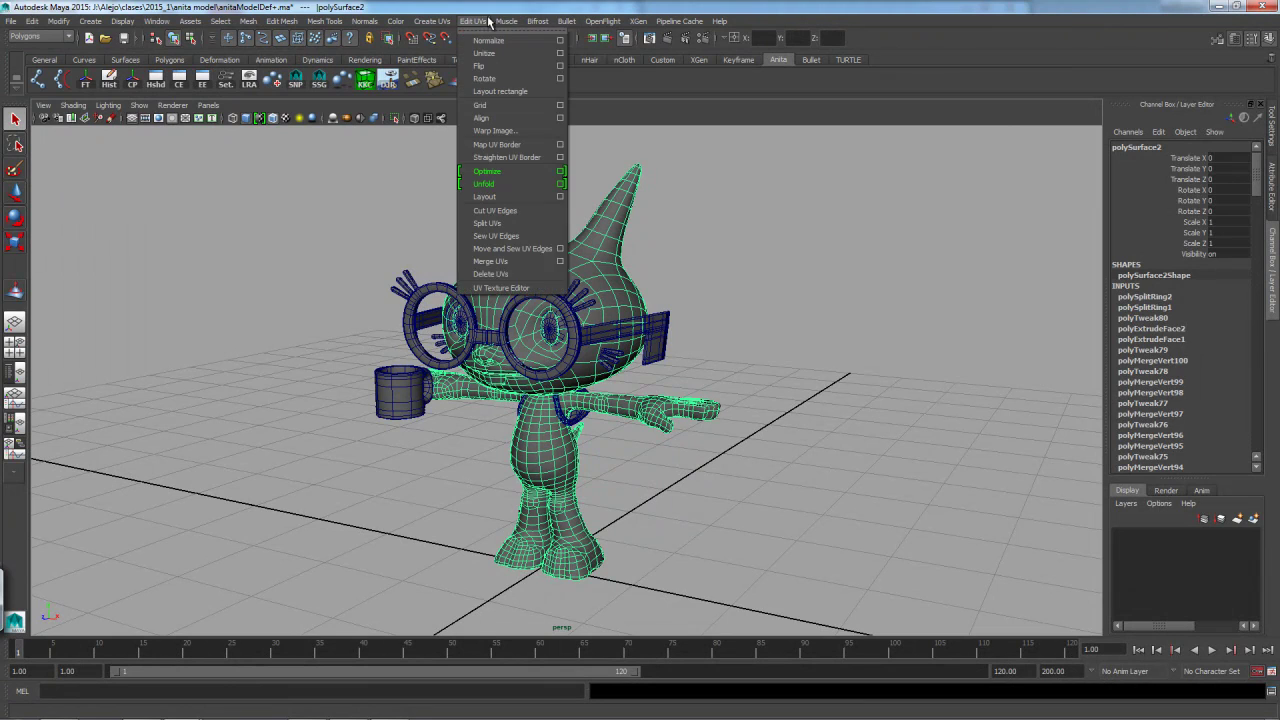
left_click(503, 287)
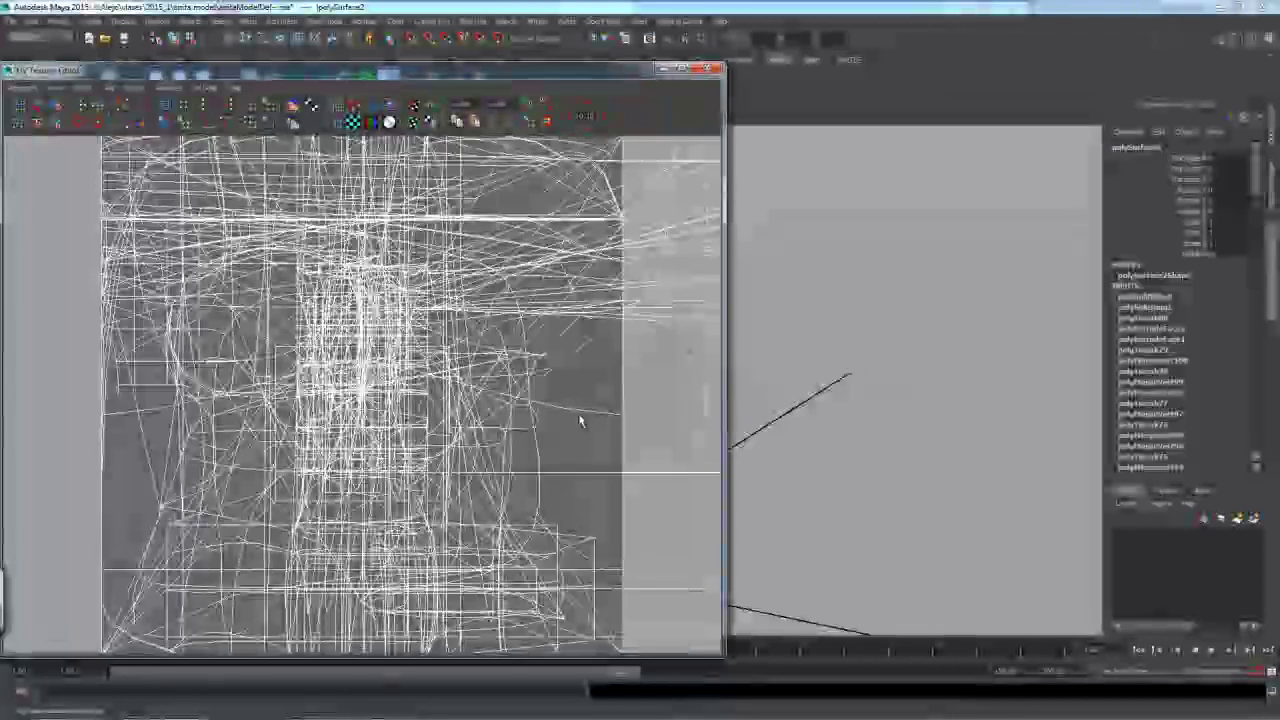
scroll(211, 363, "down", 8)
middle_click_drag(517, 408, 307, 410, "alt")
scroll(306, 409, "down", 2)
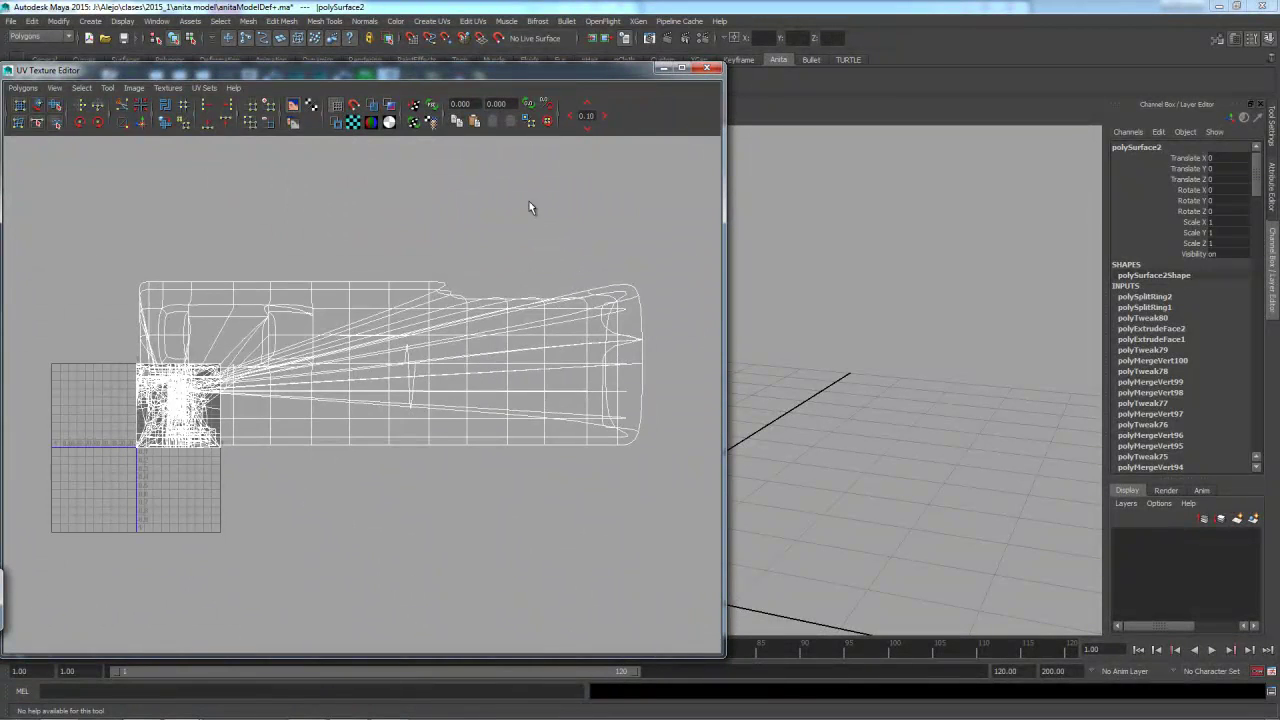
right_click_drag(190, 428, 298, 482, "alt")
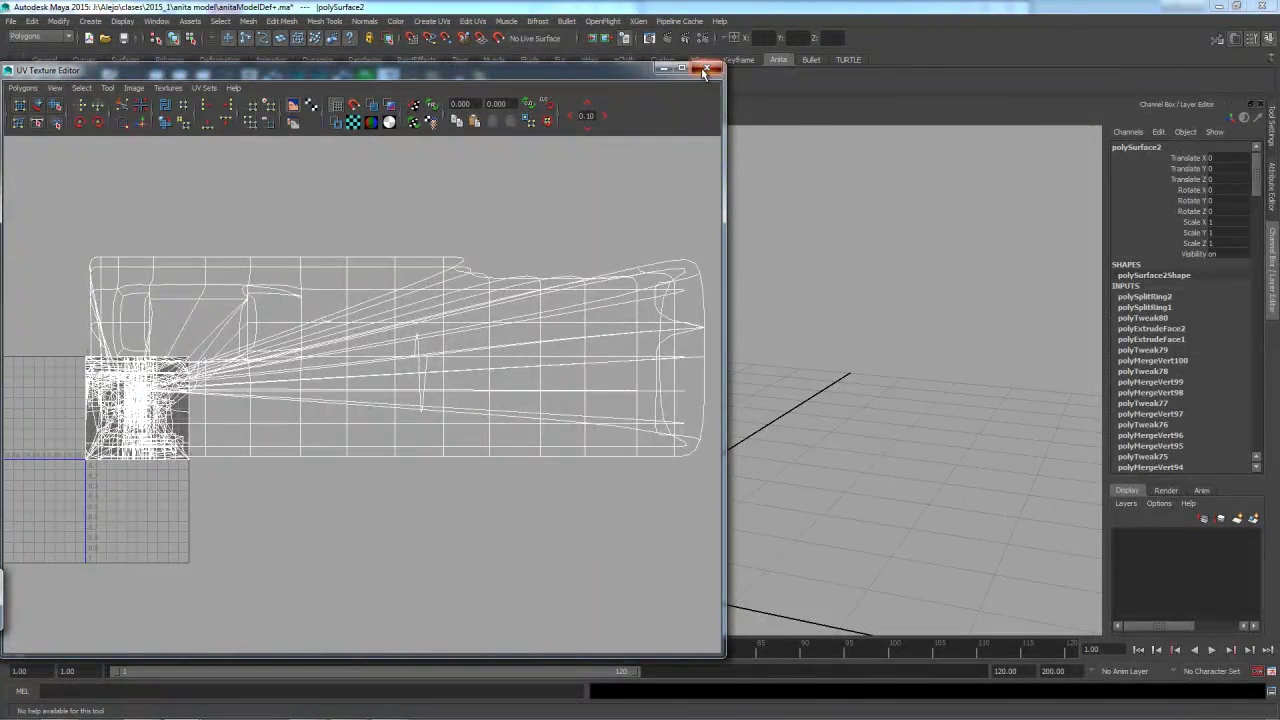
left_click(705, 70)
Switch the body mesh to face selection and select the foot faces of the leg on the side opposite the mug.
right_click_drag(672, 455, 748, 477, "alt")
left_click_drag(748, 477, 774, 403, "alt")
middle_click_drag(774, 403, 790, 338, "alt")
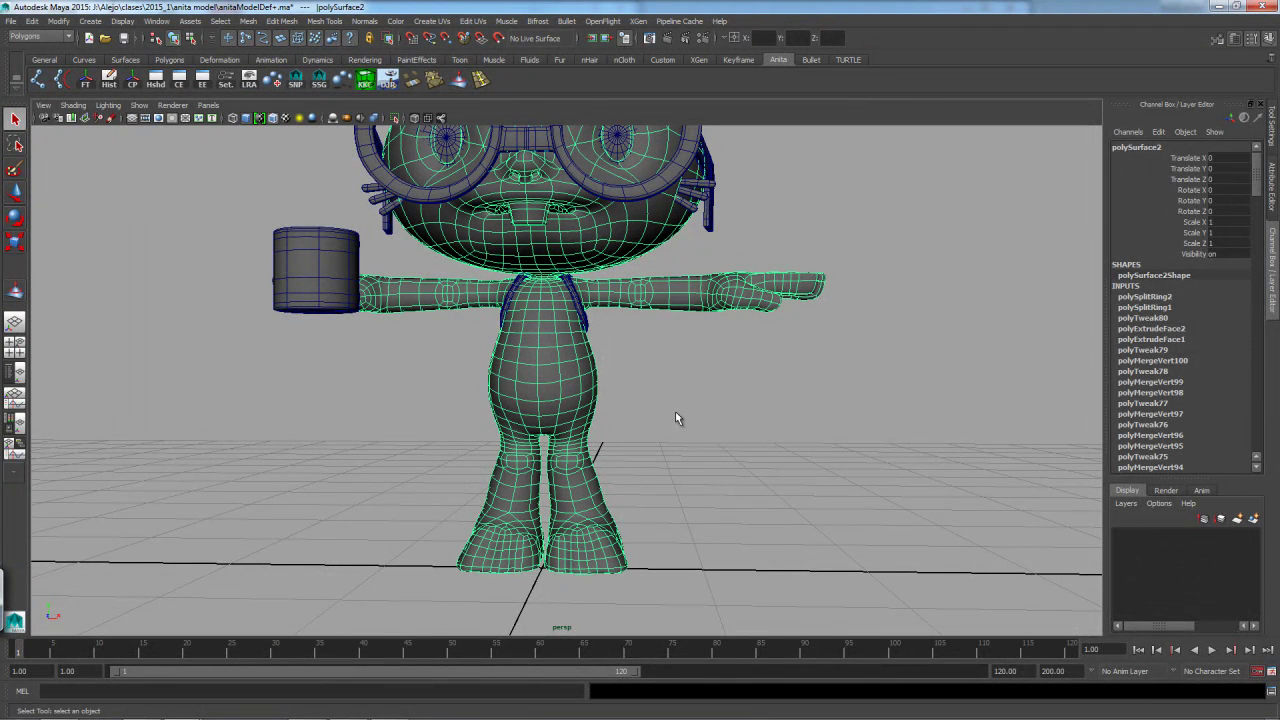
left_click_drag(679, 489, 518, 486, "alt")
middle_click_drag(545, 524, 556, 479, "alt")
left_click_drag(557, 480, 649, 531, "alt")
right_click(649, 531)
right_click_drag(655, 482, 659, 440)
left_click_drag(656, 452, 691, 474, "alt")
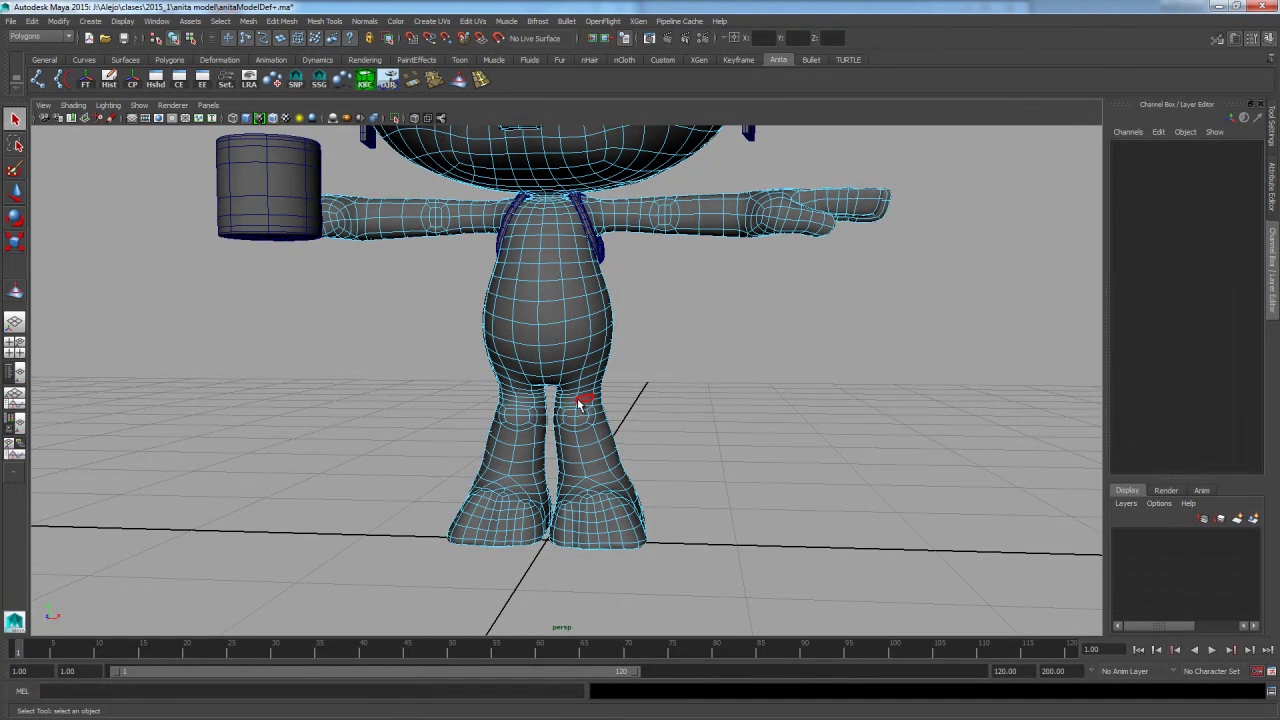
left_click_drag(686, 569, 545, 508, "alt")
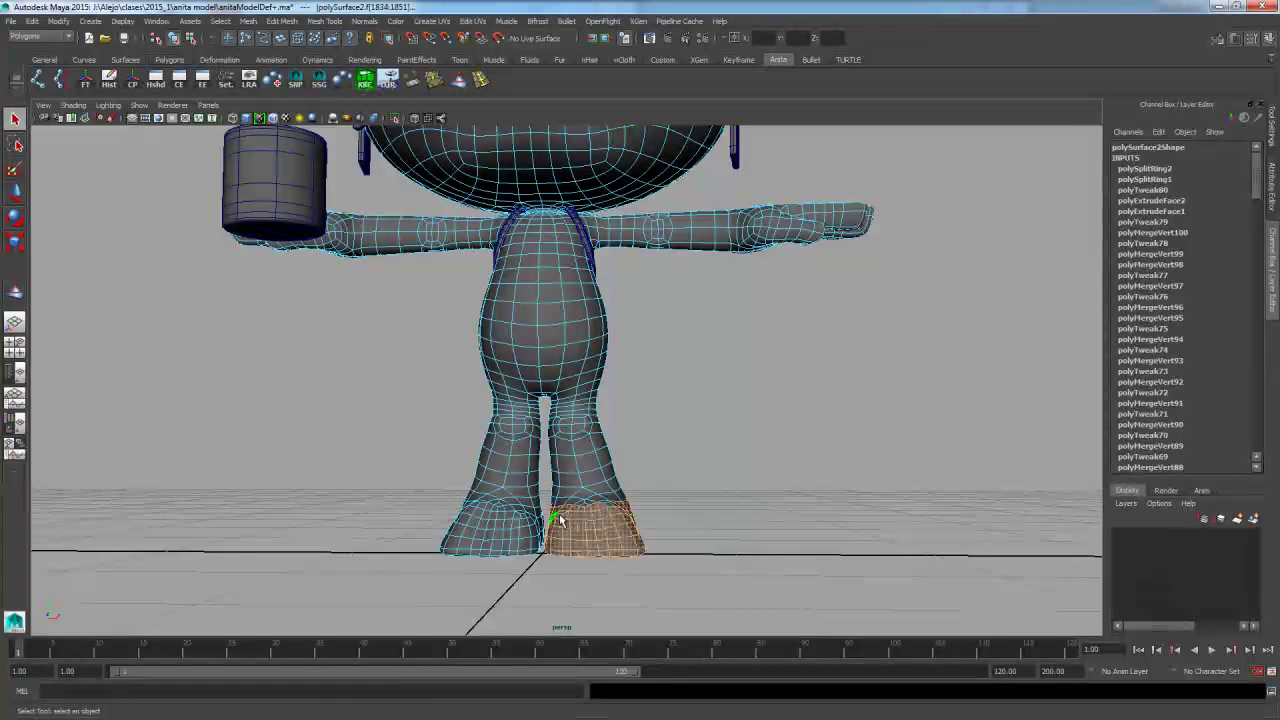
Grow the face selection from the foot upward until it covers the whole leg to the hip.
key("shift+period")
key("shift+period")
key("shift+period")
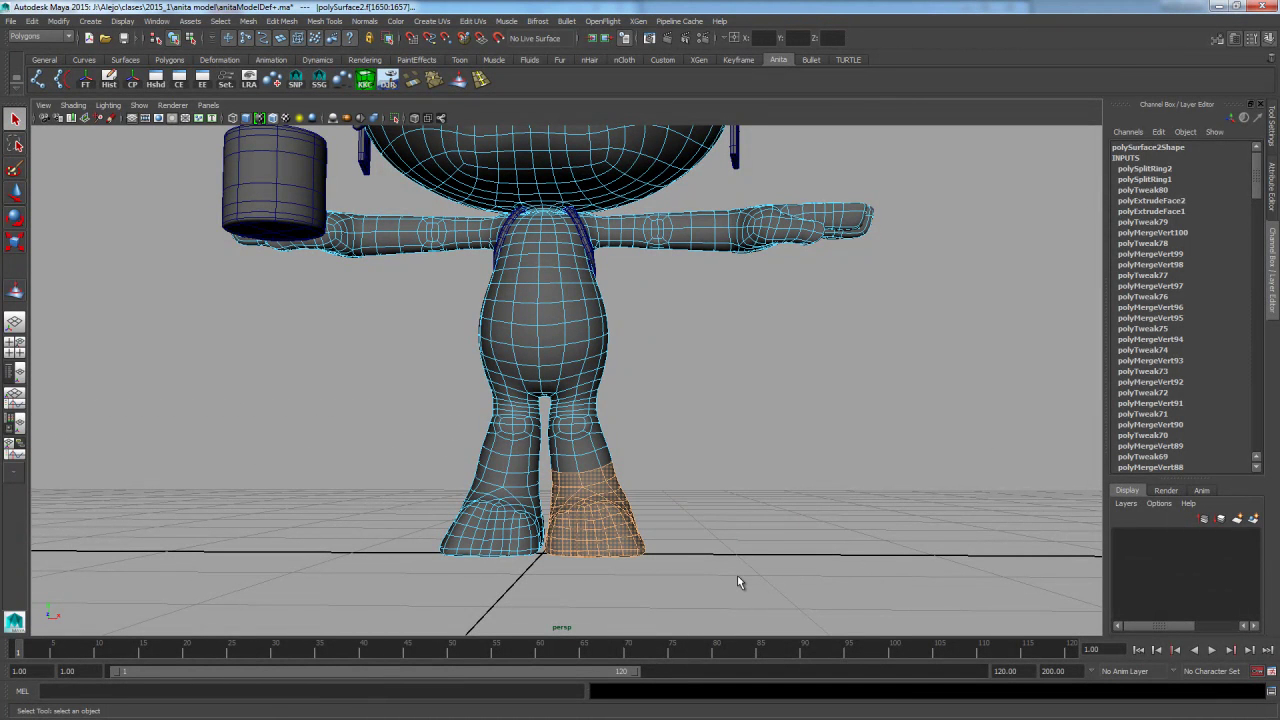
key("shift+period")
key("shift+period")
key("shift+period")
key("shift+period")
key("shift+period")
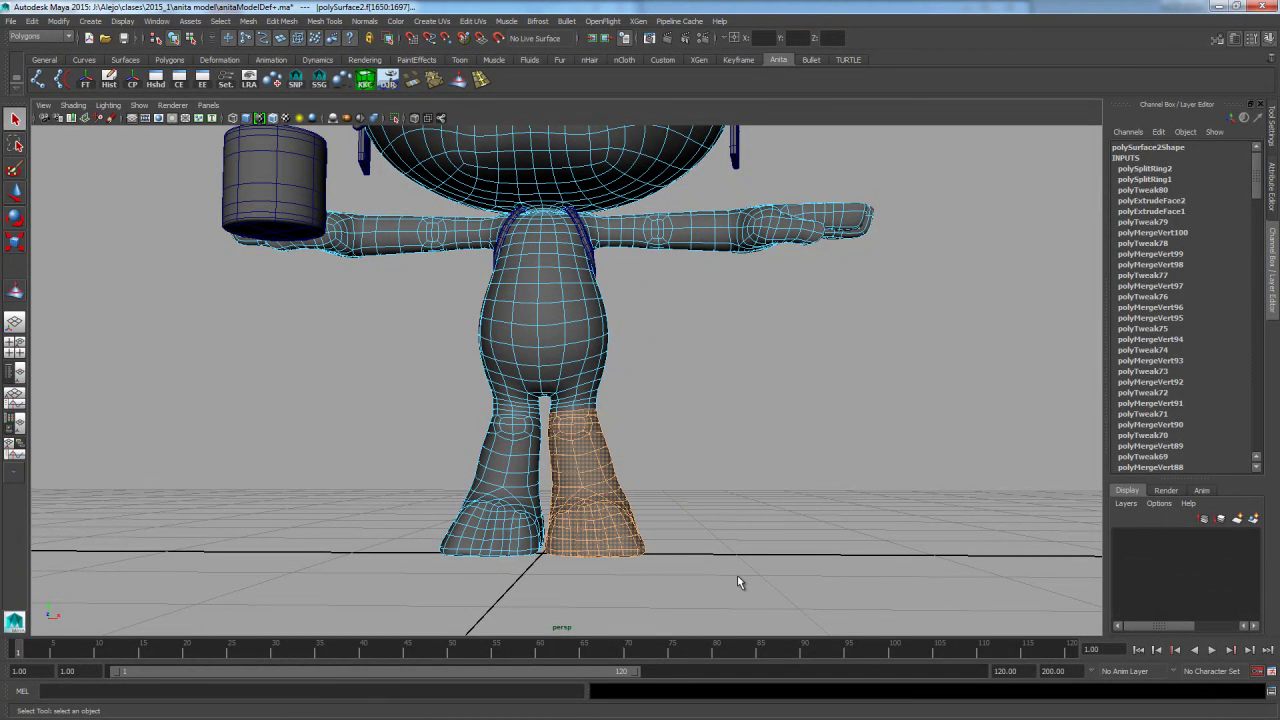
mouse_move(765, 530)
left_mouse_down("alt")
mouse_move(580, 517)
mouse_move(437, 527)
mouse_move(775, 525)
left_mouse_up("alt")
Reopen the UV Texture Editor and place it beside the 3D view so the model and its UVs are both visible.
left_click(473, 20)
left_click(505, 290)
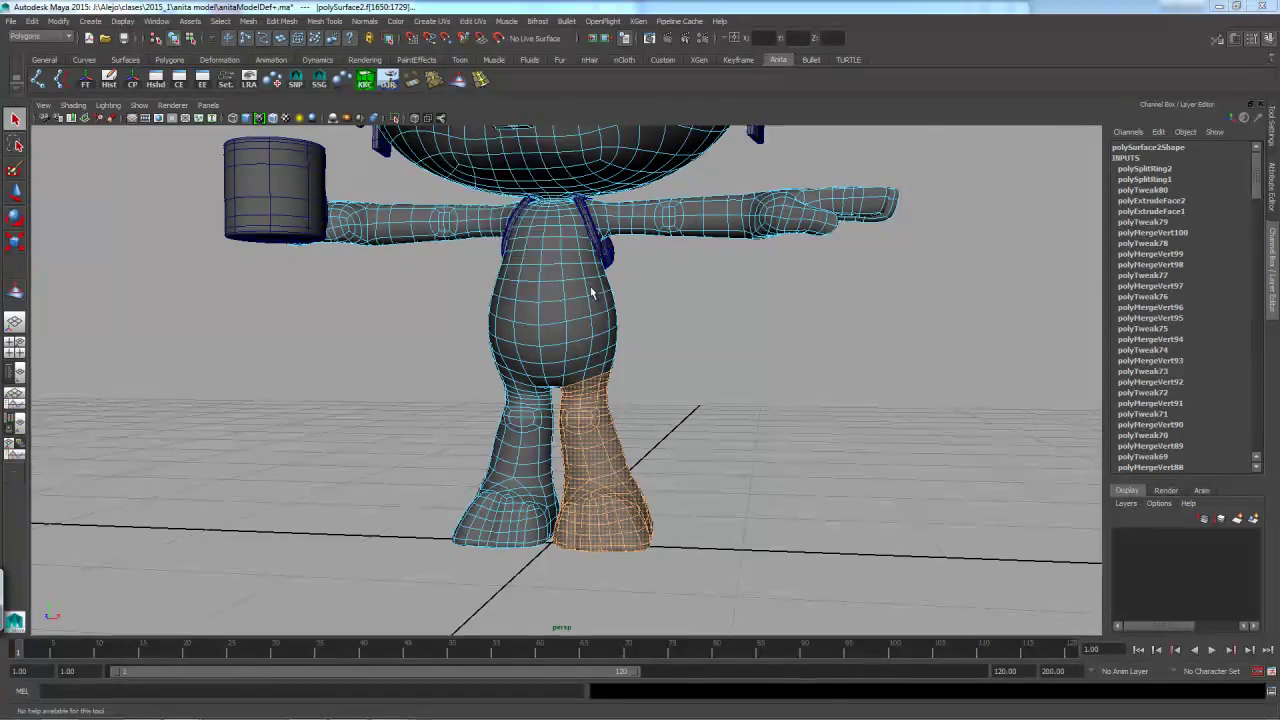
left_click_drag(514, 71, 1161, 43)
middle_click_drag(583, 283, 380, 297, "alt")
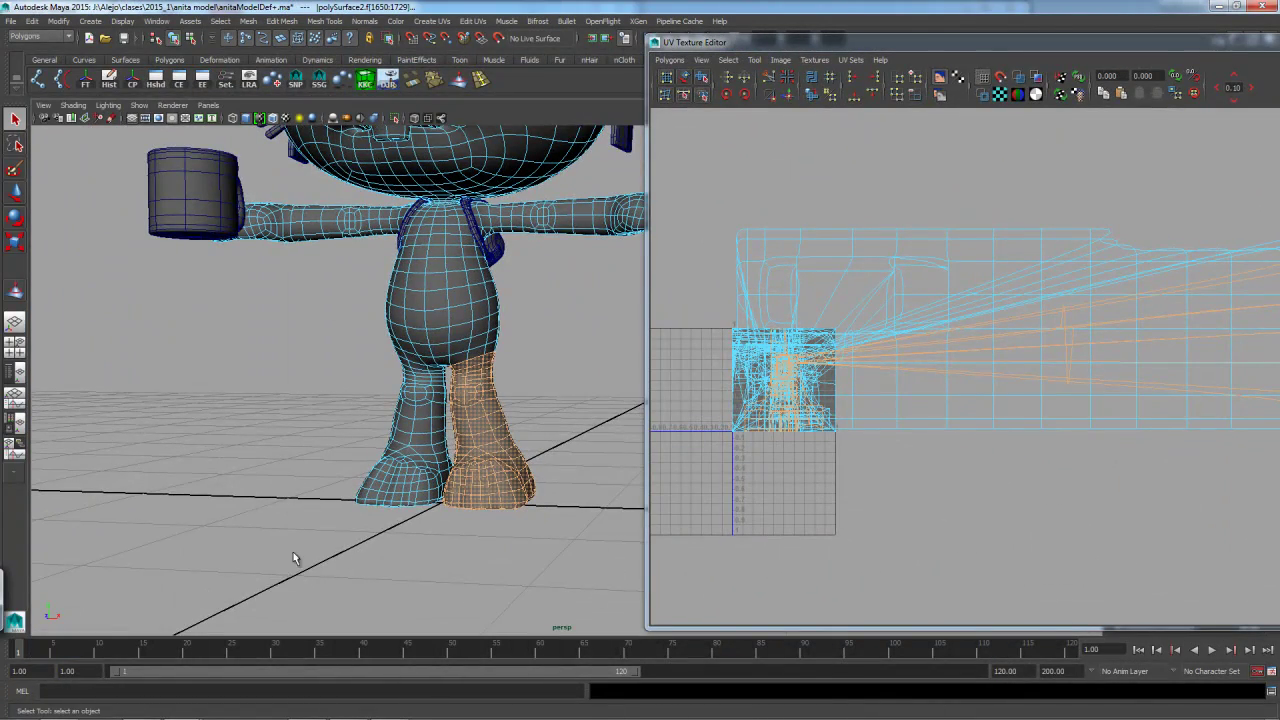
left_click_drag(380, 482, 310, 537, "alt")
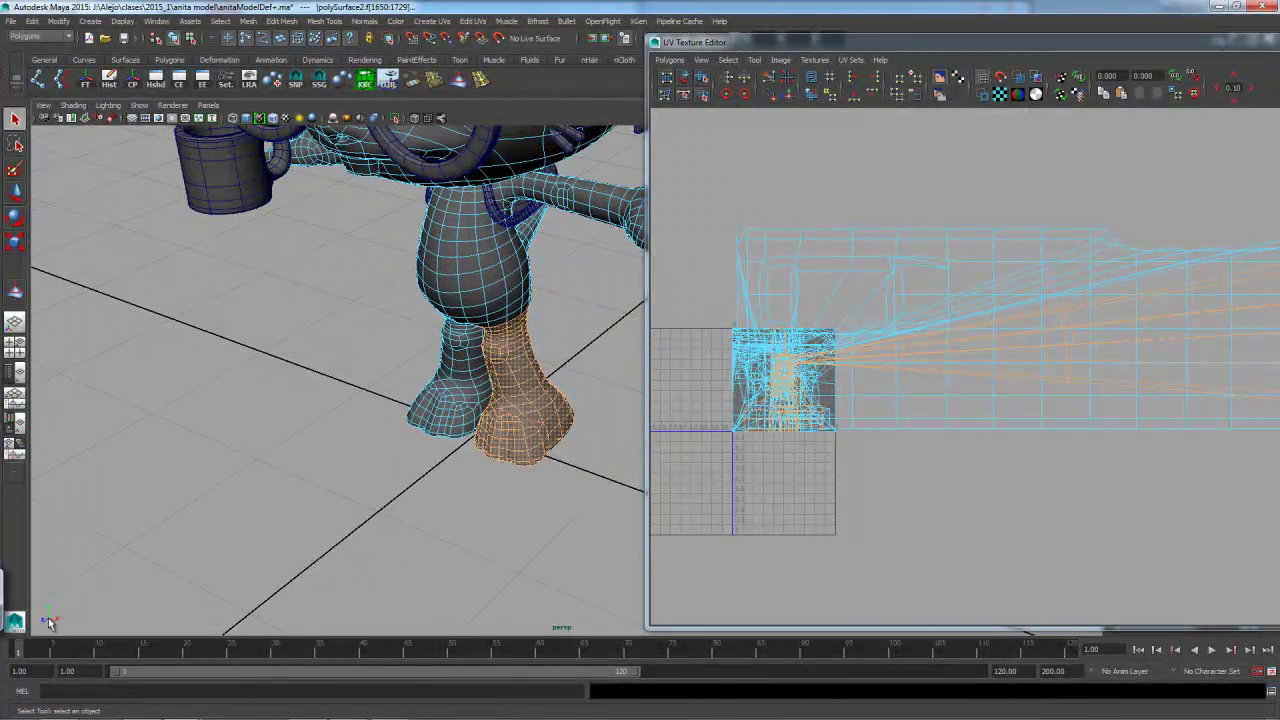
Planar-map the selected leg from the Z axis, fitted to the bounding box, and move its UV shell outside the 0-1 UV space.
left_click(433, 21)
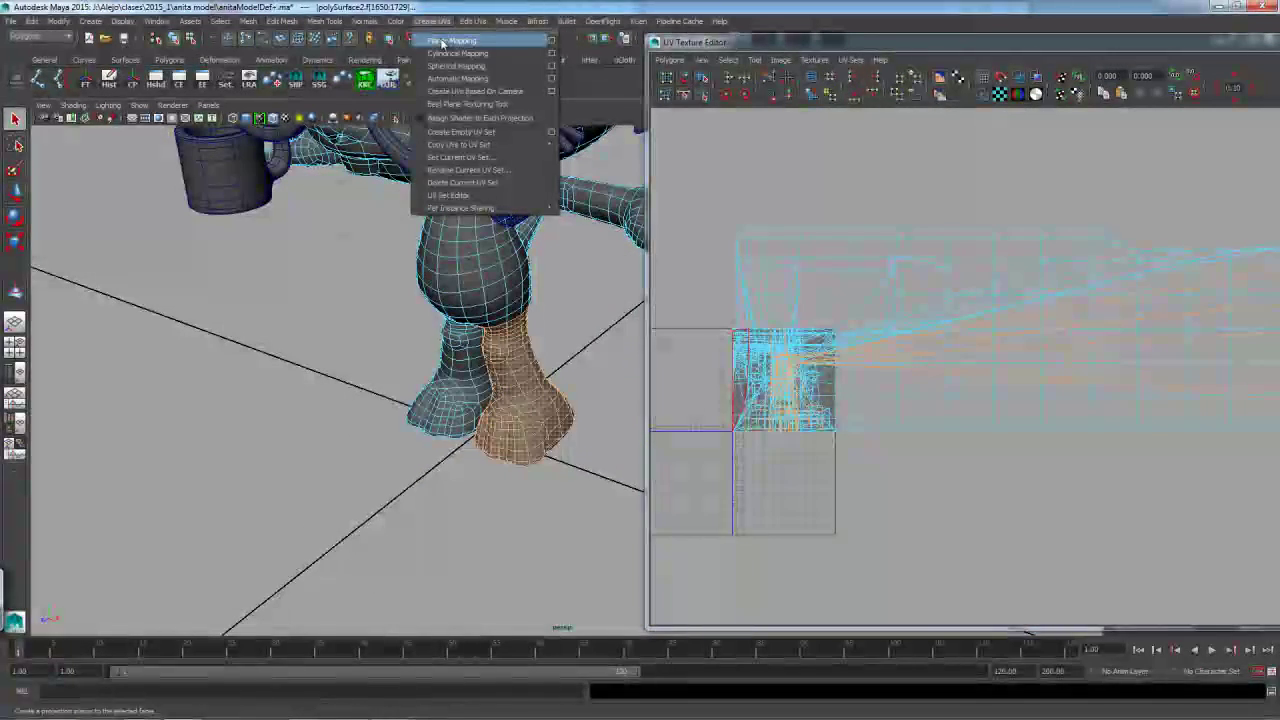
left_click(551, 41)
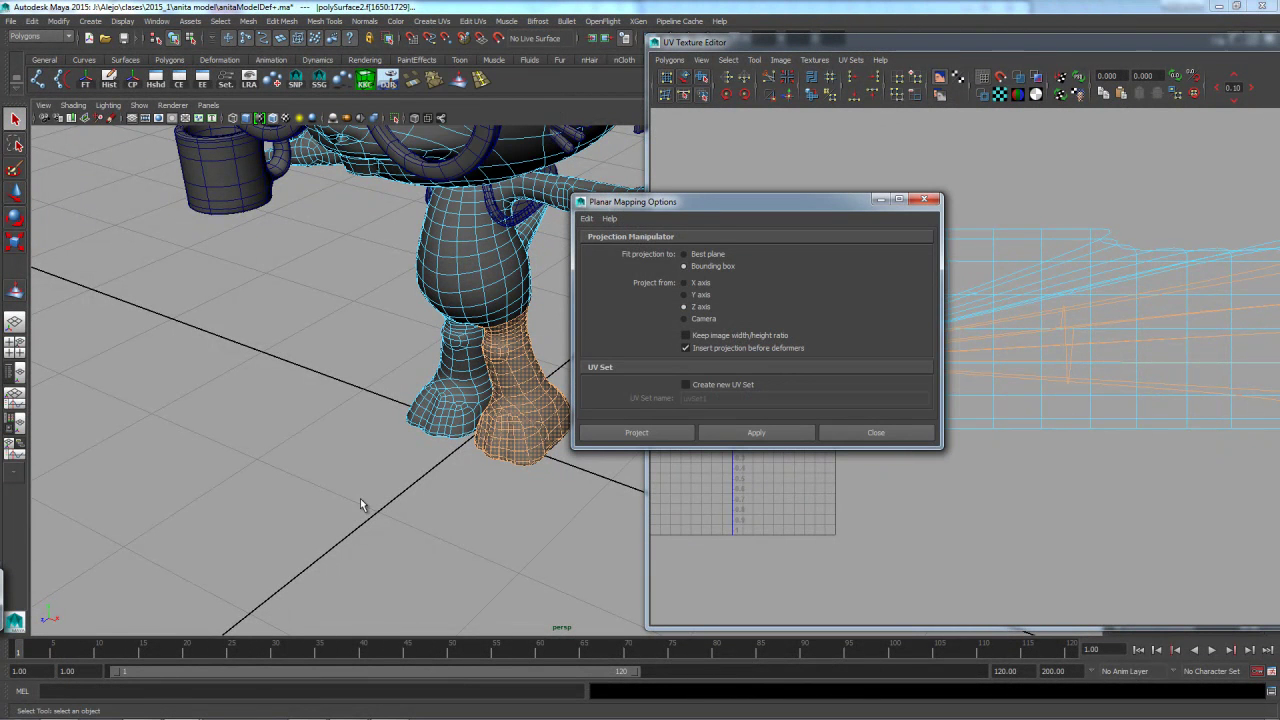
left_click(667, 430)
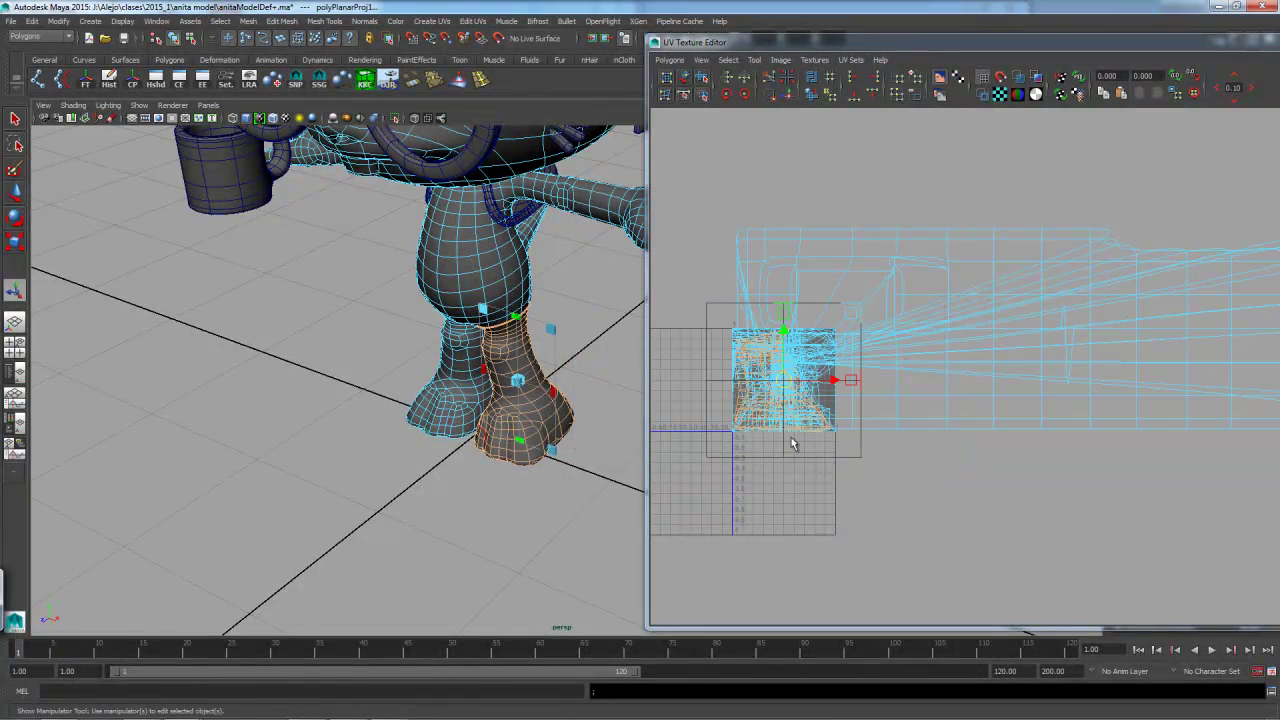
left_click_drag(795, 385, 719, 528)
middle_click_drag(891, 470, 1071, 405, "alt")
left_click_drag(898, 464, 748, 362)
Select the foot faces of the leg on the mug's side and grow the selection up to the hip.
left_click_drag(381, 398, 434, 378, "alt")
right_click_drag(402, 408, 403, 445)
left_click(403, 445)
left_click_drag(402, 482, 384, 532, "alt")
key("shift+period")
key("shift+period")
key("shift+period")
key("shift+period")
key("shift+period")
key("shift+period")
key("shift+period")
key("shift+period")
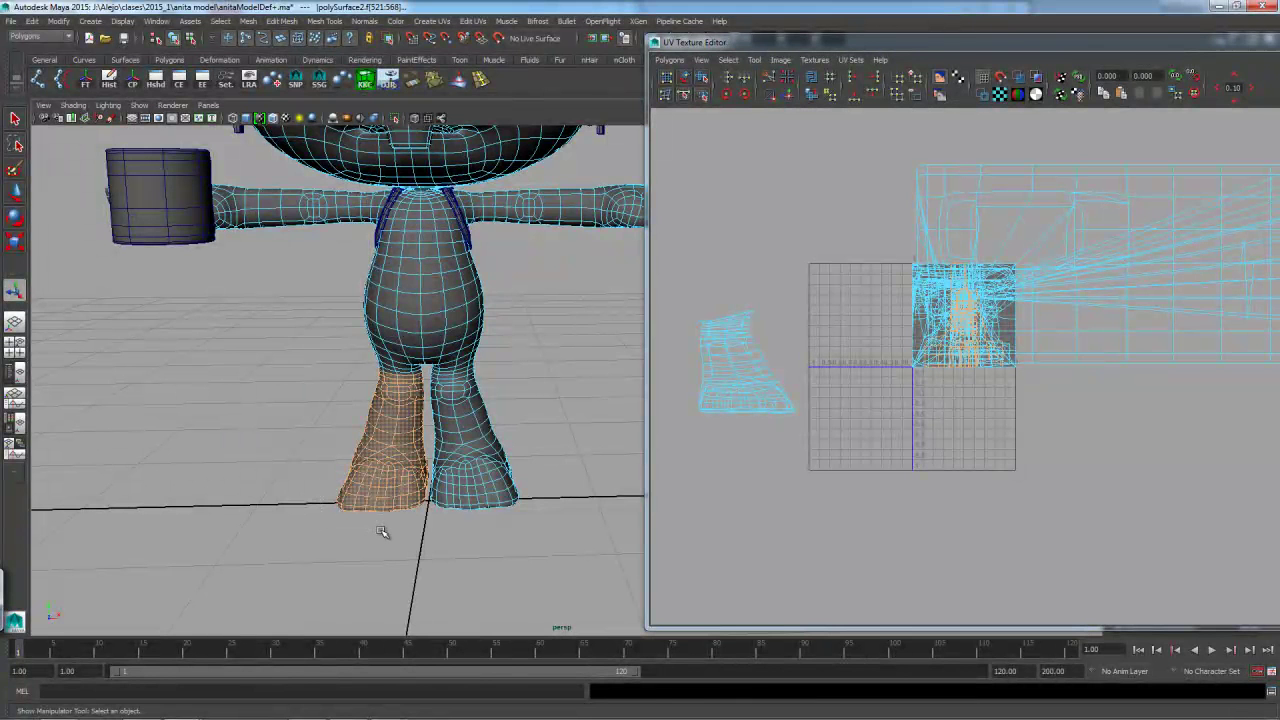
left_click_drag(381, 531, 367, 483, "alt")
middle_click_drag(466, 332, 472, 378, "alt")
right_click_drag(472, 378, 525, 424, "alt")
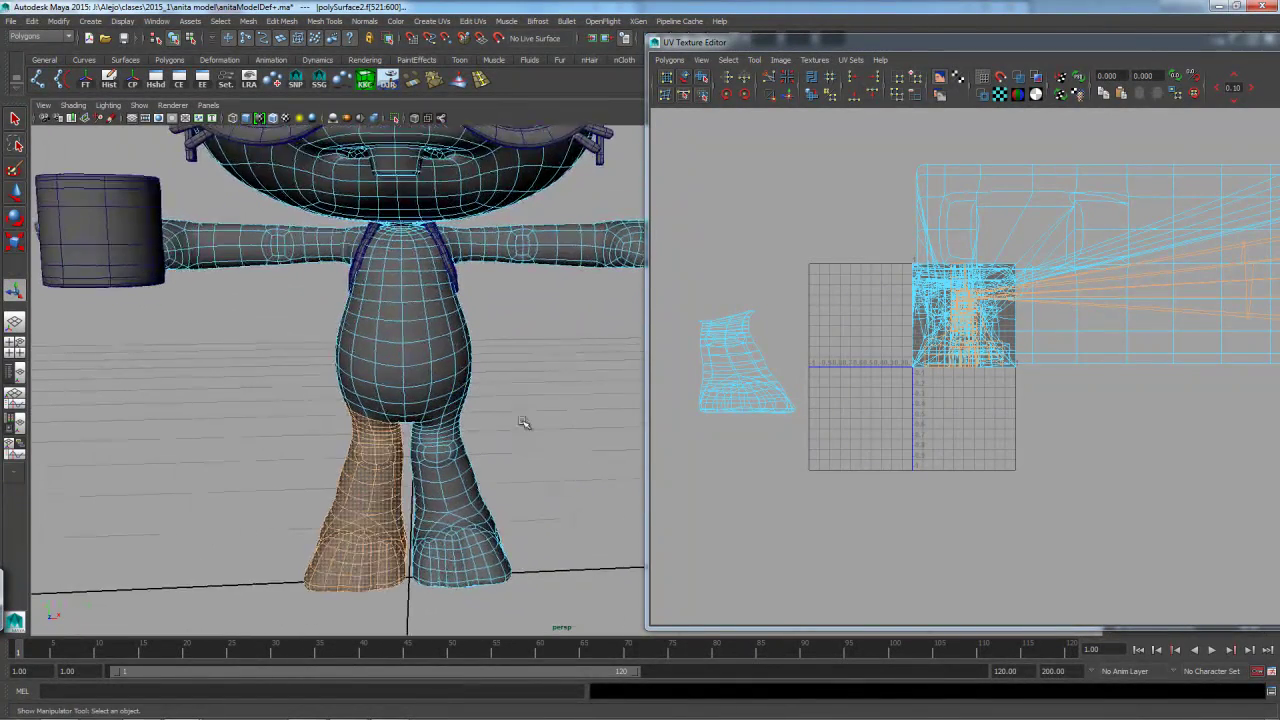
Planar-map the mug-side leg from the Z axis and place its UV shell beside the first leg's shell.
left_click(431, 22)
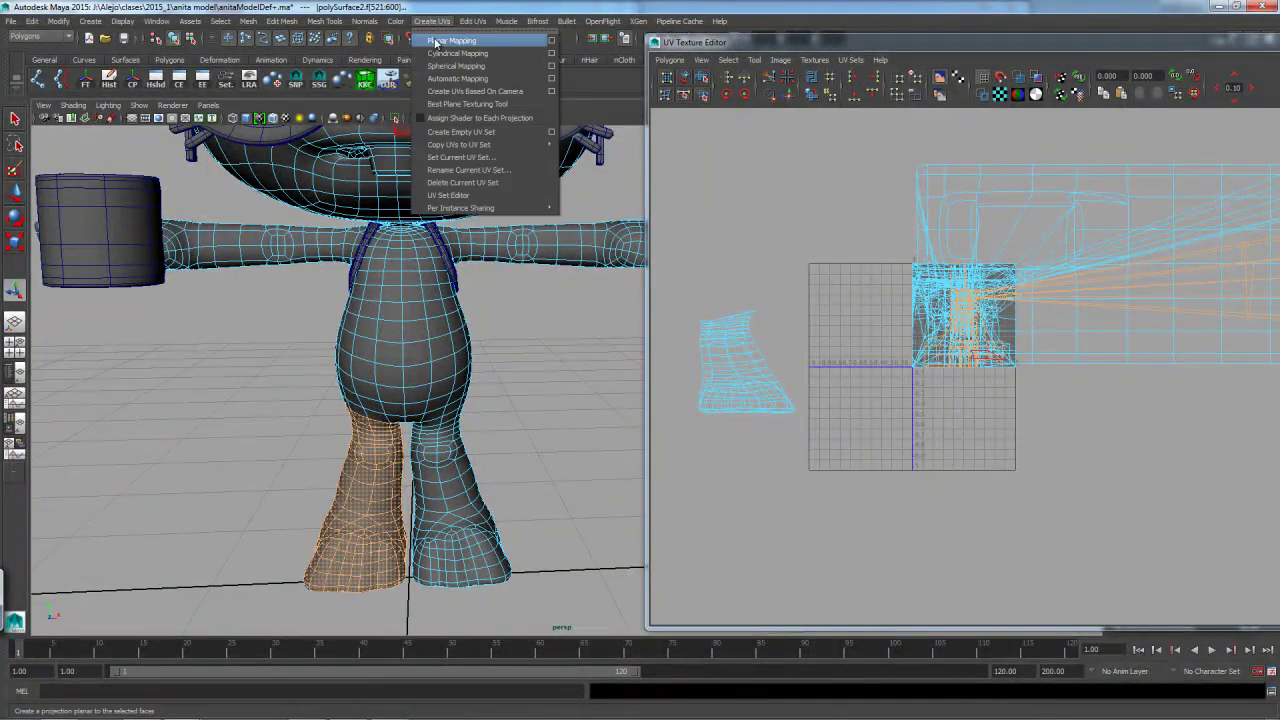
left_click(549, 42)
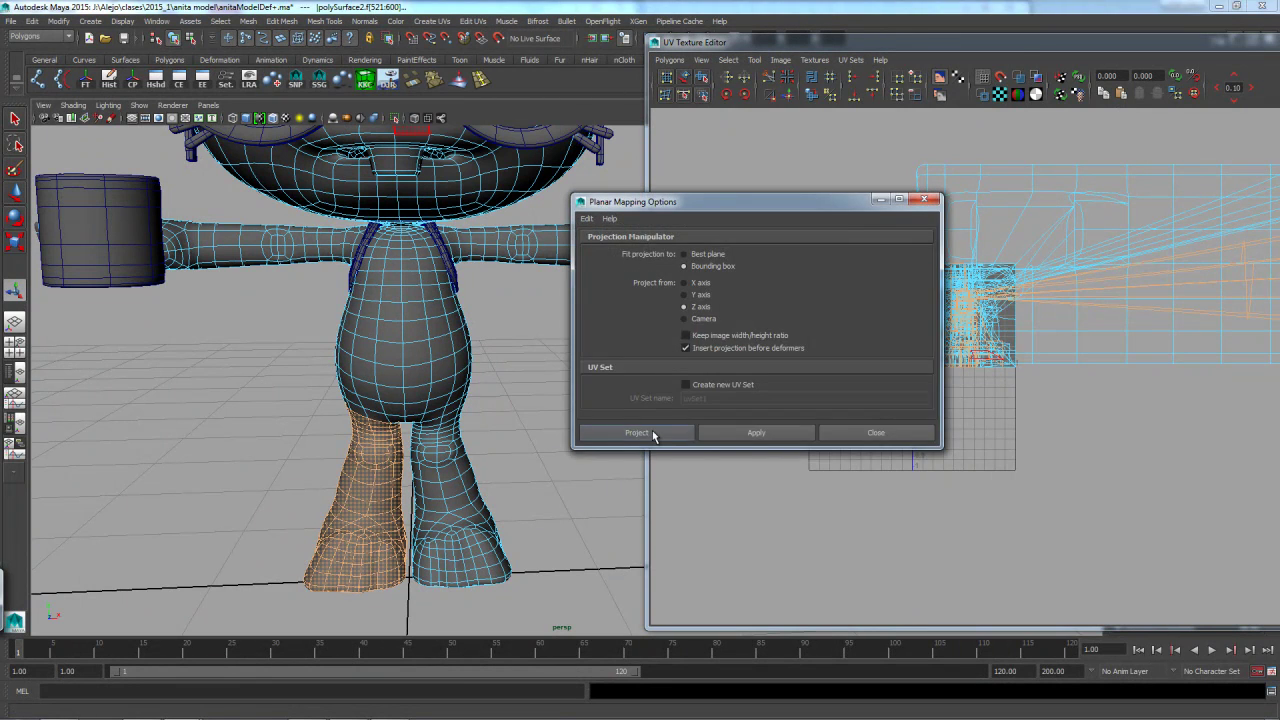
left_click(654, 435)
middle_click_drag(573, 422, 511, 420, "alt")
left_click_drag(960, 322, 624, 358)
Select a band of torso faces above the legs and grow the selection to cover the belly.
left_click_drag(463, 409, 402, 407, "alt")
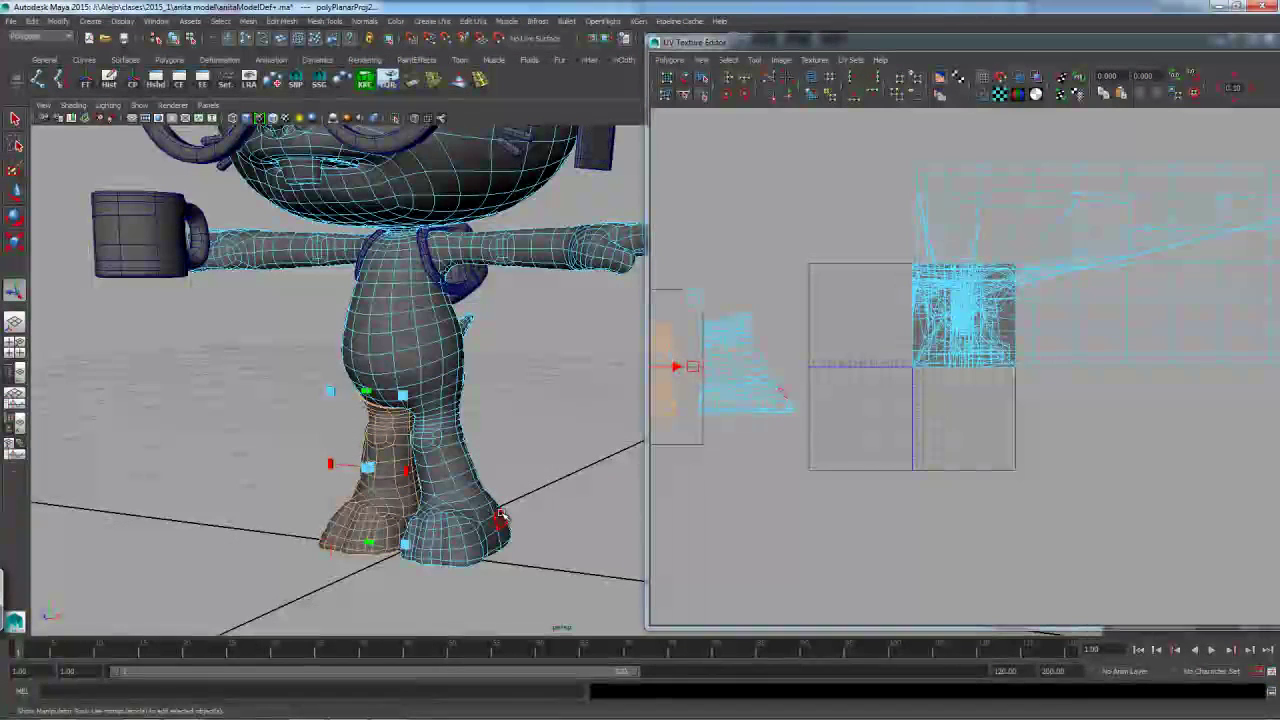
middle_click_drag(460, 521, 444, 401, "alt")
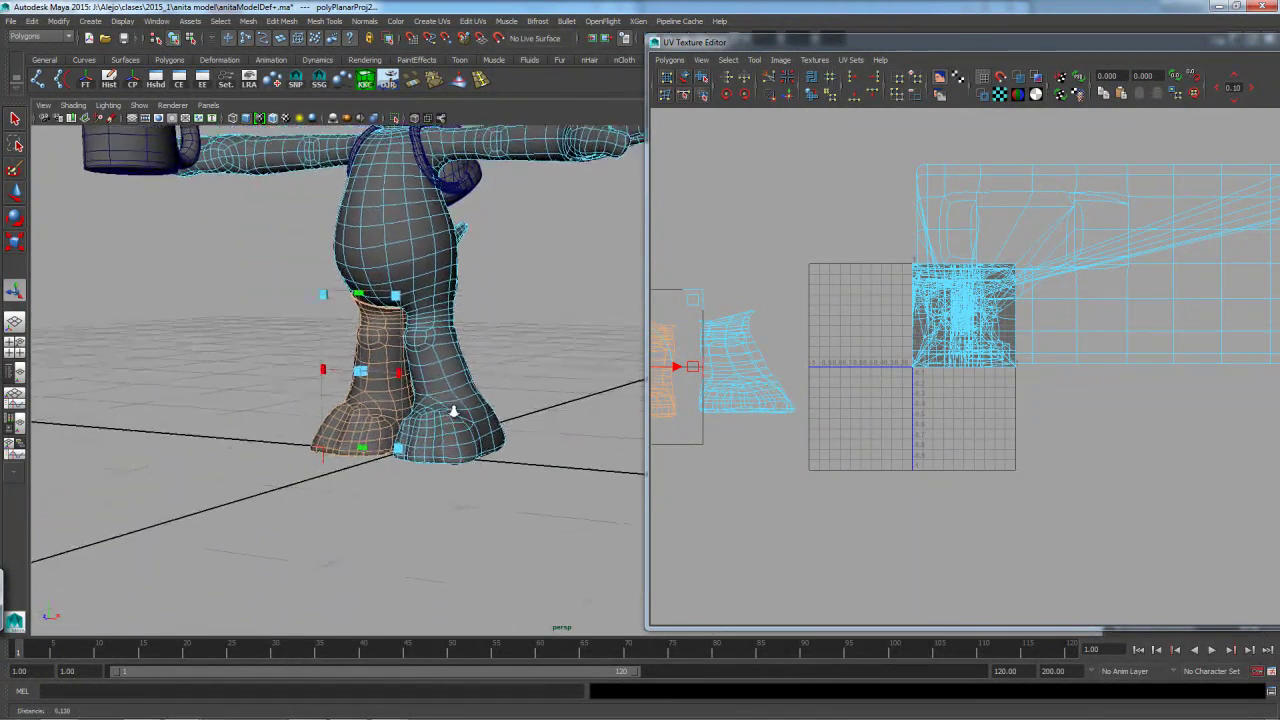
left_click_drag(444, 401, 395, 397, "alt")
middle_click_drag(395, 397, 388, 502, "alt")
left_click_drag(350, 498, 424, 458, "alt")
middle_click_drag(424, 458, 477, 529, "alt")
left_click_drag(477, 529, 398, 514, "alt")
left_click_drag(239, 366, 431, 417)
left_click_drag(431, 417, 443, 444, "alt")
key("shift+period")
key("shift+period")
key("shift+period")
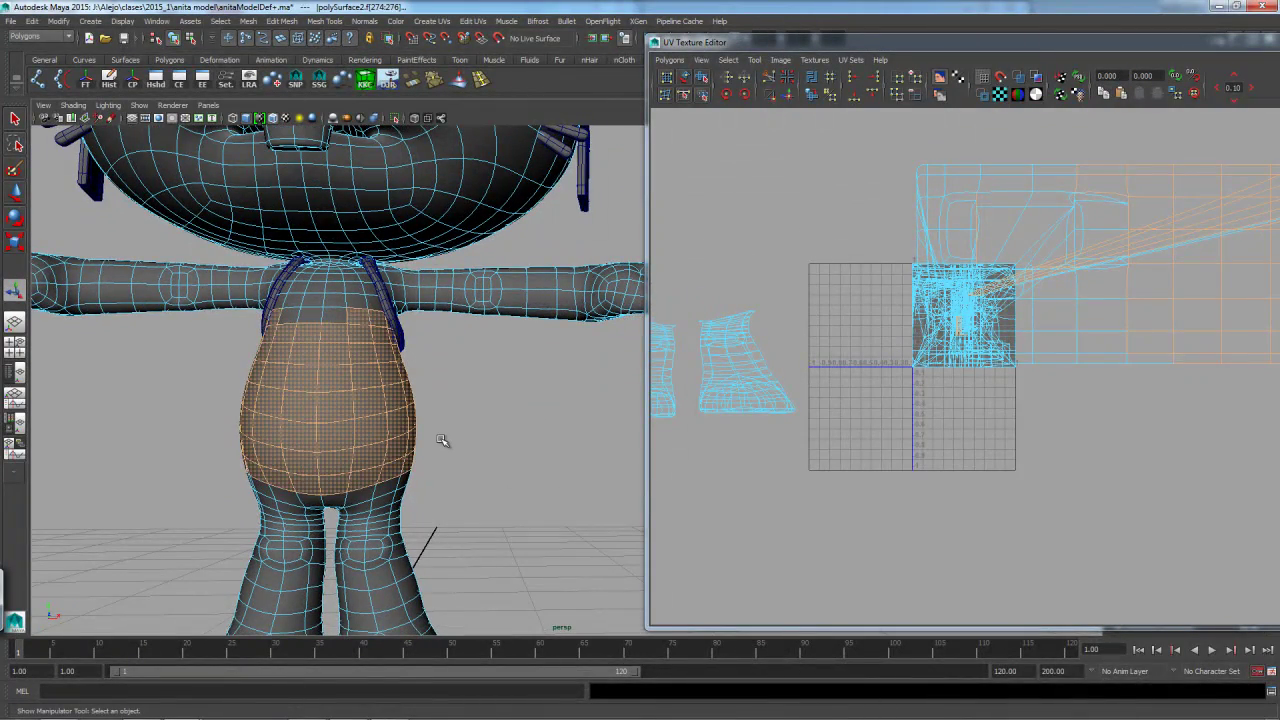
Add the faces between the legs and along the underside of the tail to the torso selection.
left_click_drag(486, 432, 491, 397, "alt")
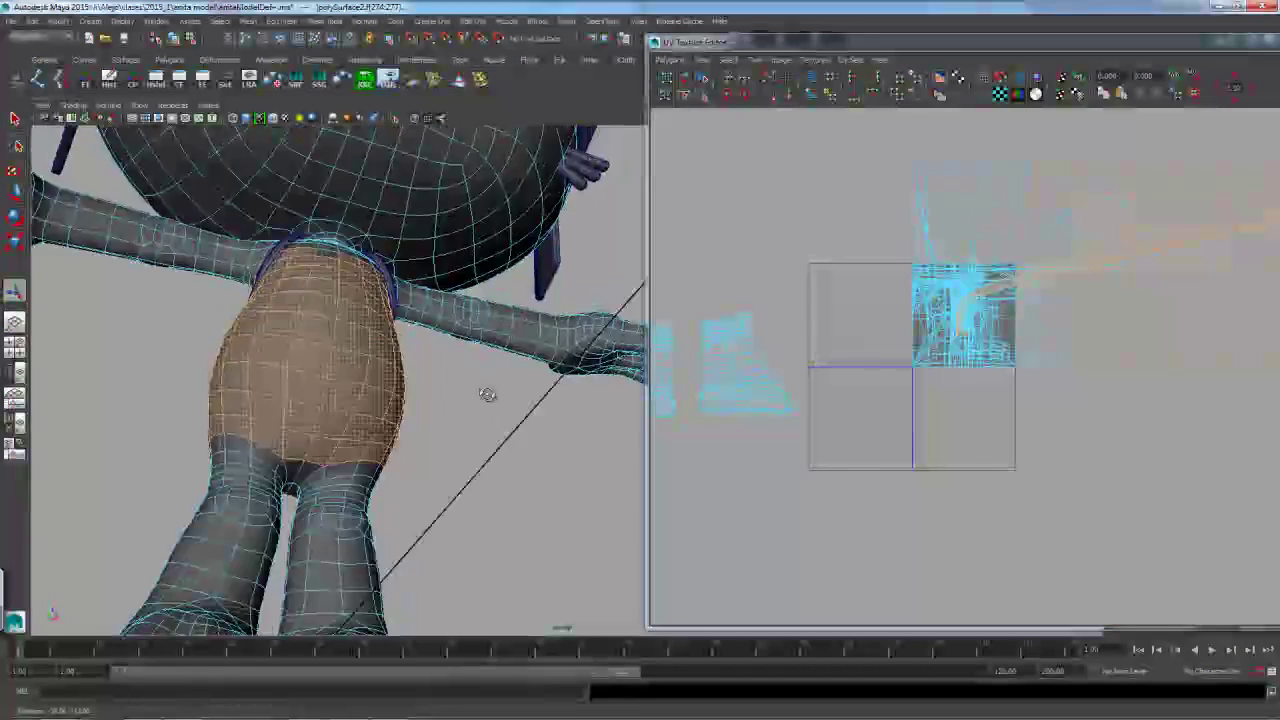
middle_click_drag(491, 397, 486, 443, "alt")
left_click_drag(486, 443, 498, 448, "alt")
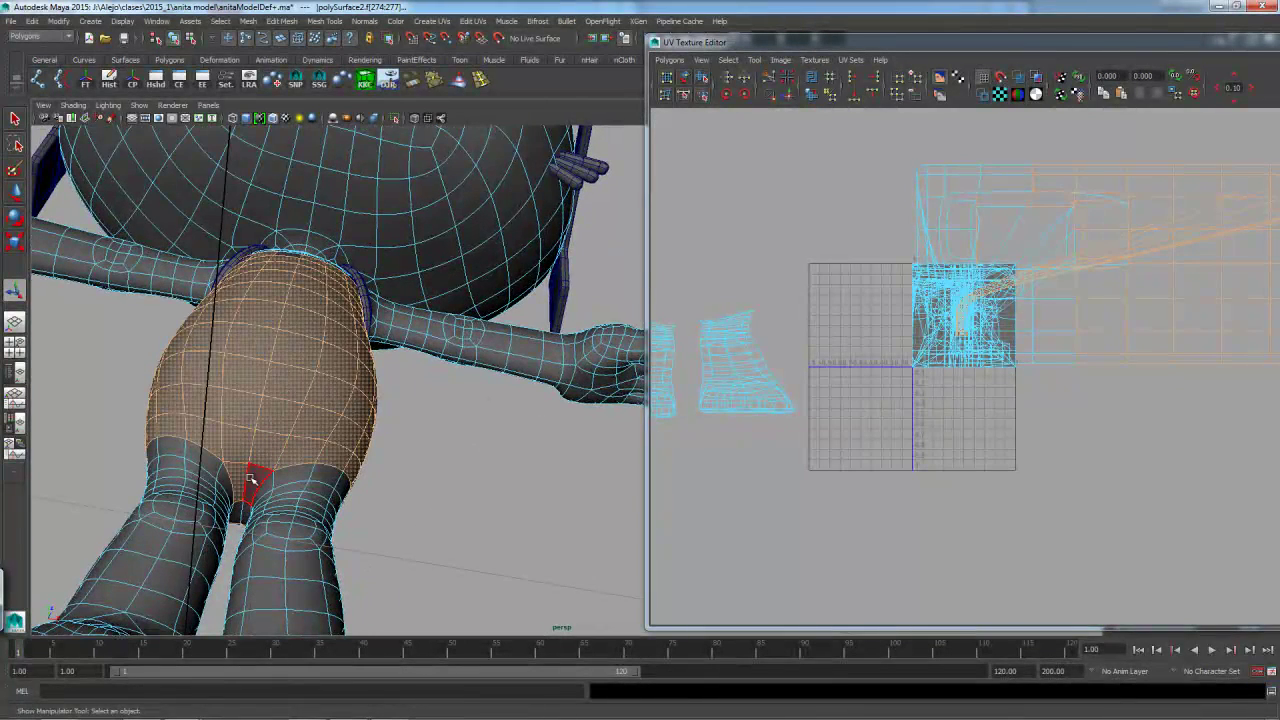
left_click_drag(262, 411, 449, 428, "alt")
middle_click_drag(449, 428, 261, 348, "alt")
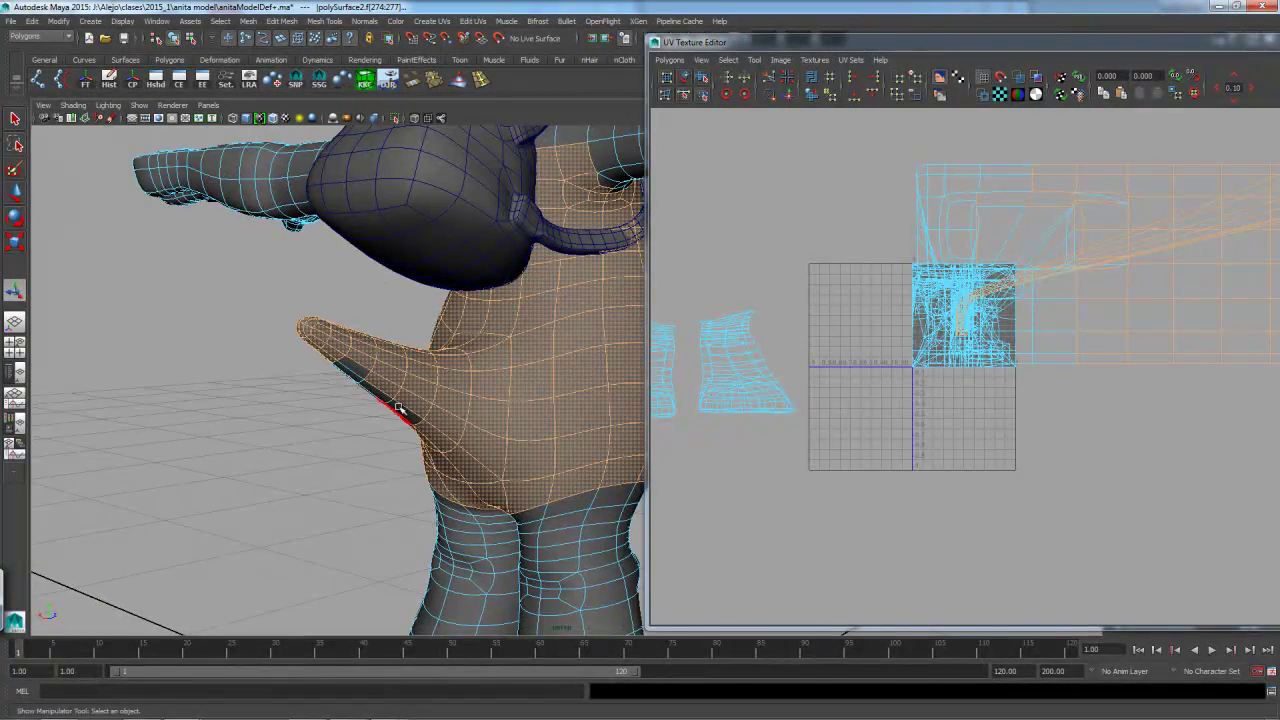
left_click_drag(409, 395, 431, 366, "alt")
middle_click_drag(431, 366, 325, 507, "alt")
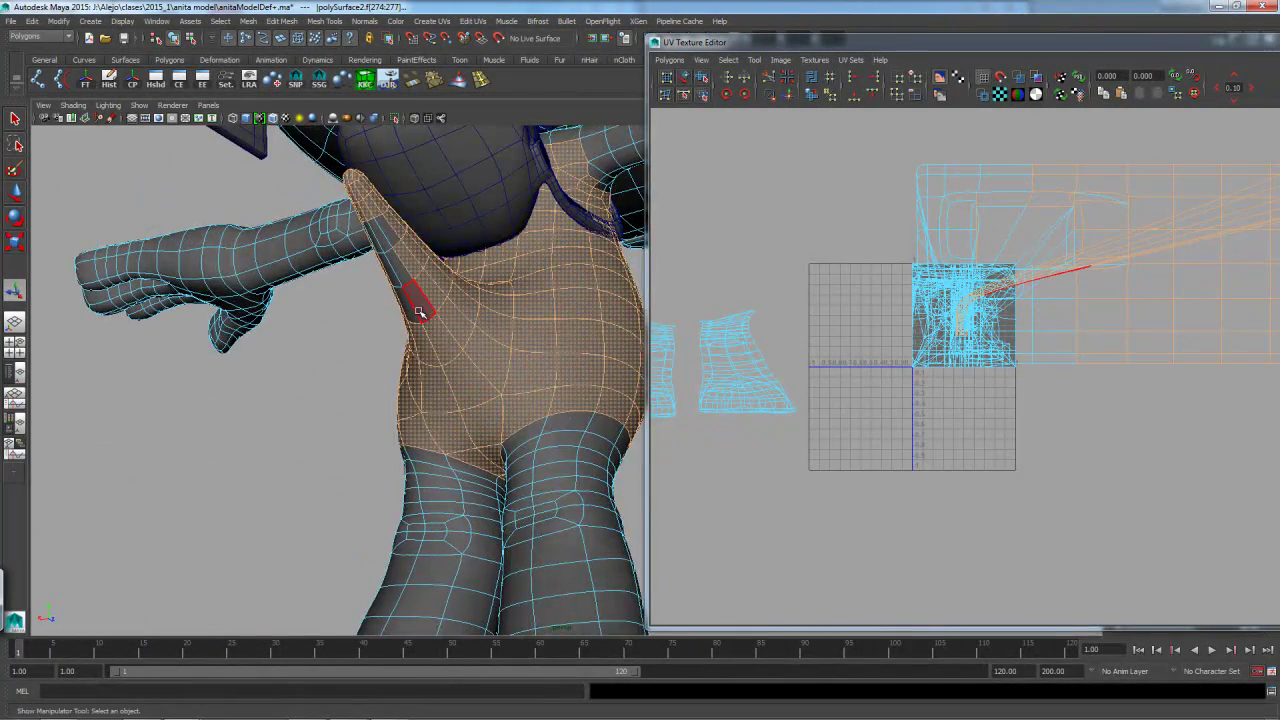
left_click(401, 264, "shift")
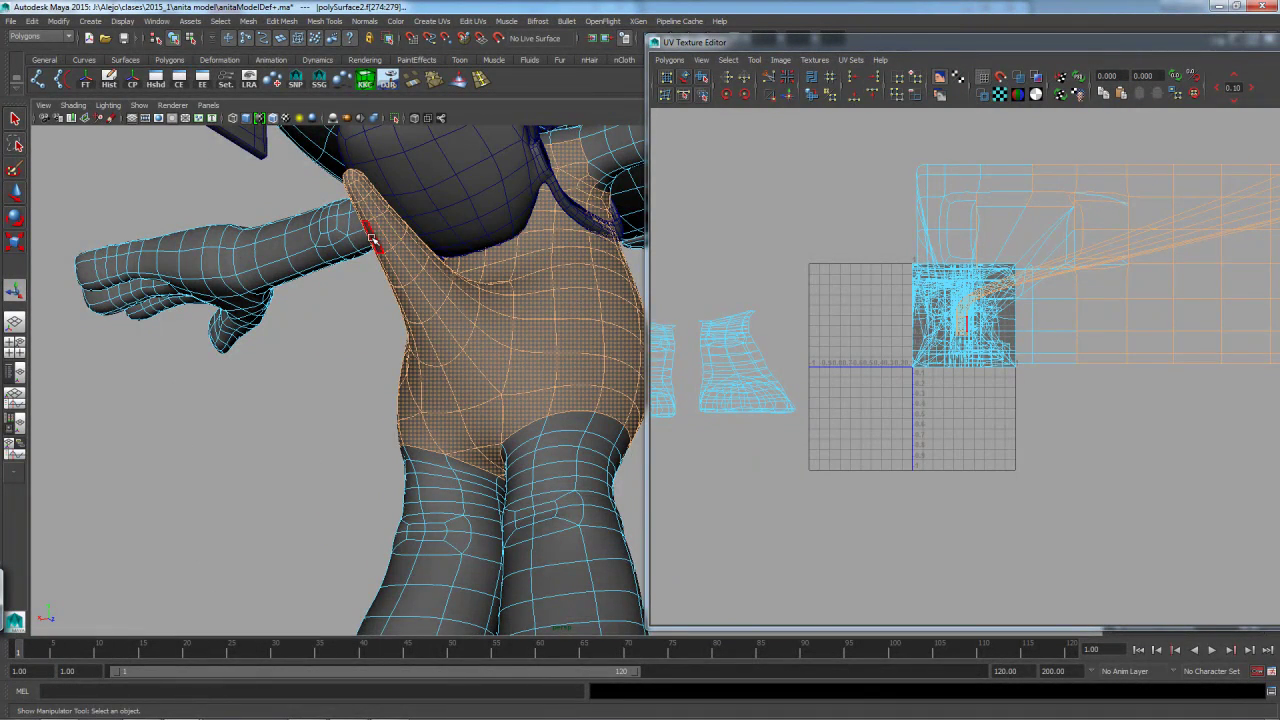
Add the upper chest faces between the backpack straps, up to the neck, to the torso selection.
left_click_drag(348, 274, 294, 337, "alt")
middle_click_drag(294, 337, 225, 438, "alt")
right_click_drag(340, 443, 426, 449, "alt")
left_click_drag(426, 449, 400, 440, "alt")
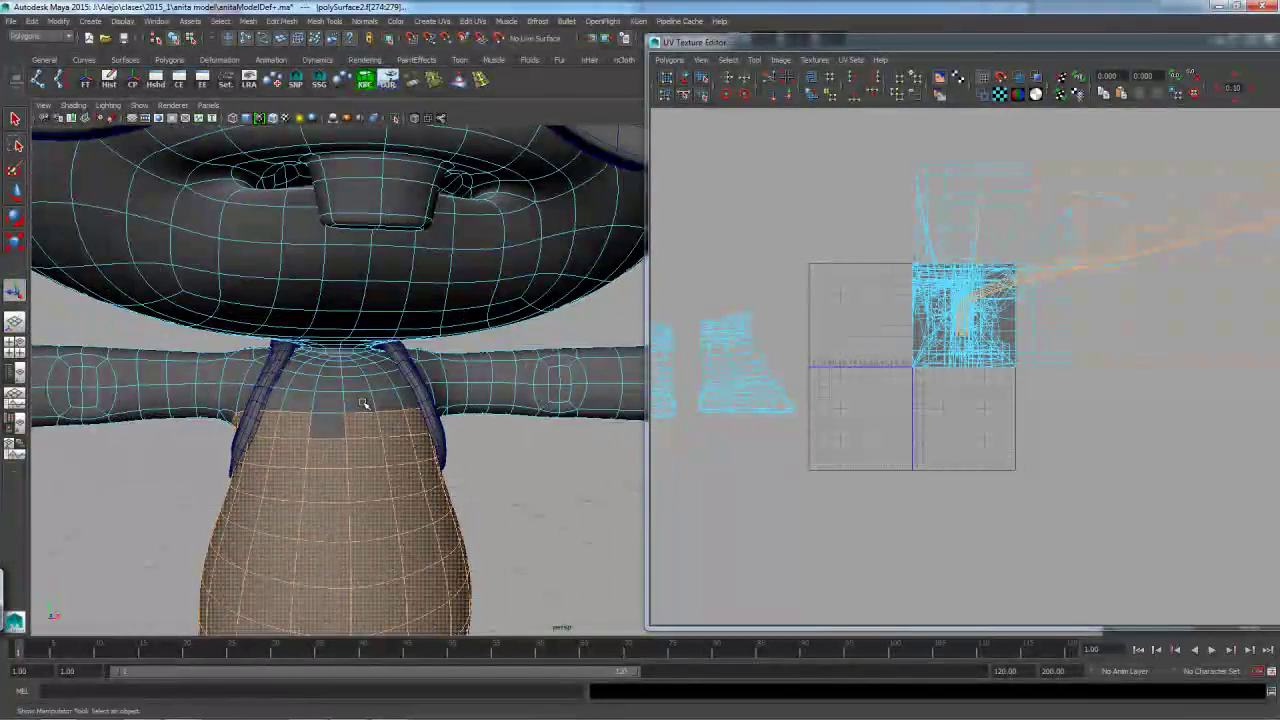
right_click_drag(400, 440, 466, 456, "alt")
left_click_drag(465, 456, 454, 450, "alt")
left_click(247, 431, "shift")
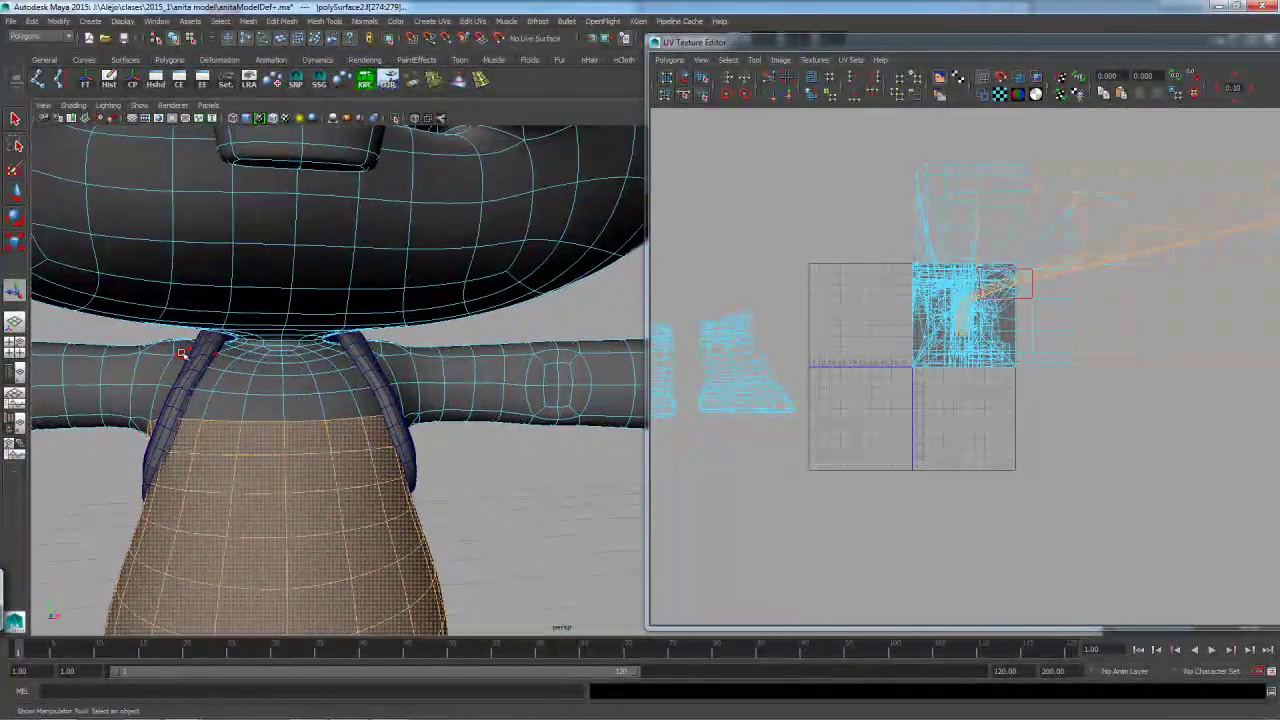
left_click_drag(181, 341, 295, 393, "shift")
left_click_drag(369, 409, 373, 409, "shift")
Add the torso faces around the mug-side shoulder and behind its backpack strap, stopping at the arm.
mouse_move(283, 411)
left_mouse_down("alt")
mouse_move(343, 411)
mouse_move(307, 407)
left_mouse_up("alt")
left_click_drag(210, 415, 397, 407, "alt")
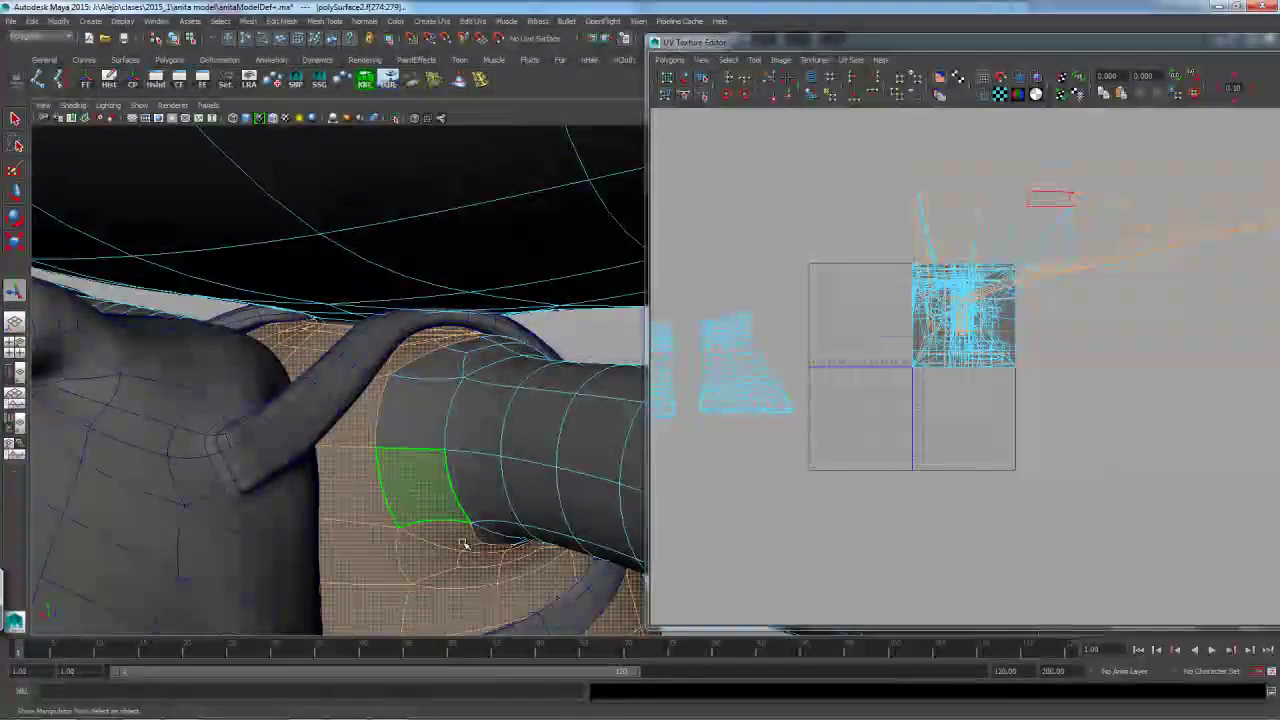
left_click_drag(487, 462, 266, 460, "alt")
middle_click_drag(377, 452, 356, 452, "alt")
left_click_drag(355, 452, 378, 449, "alt")
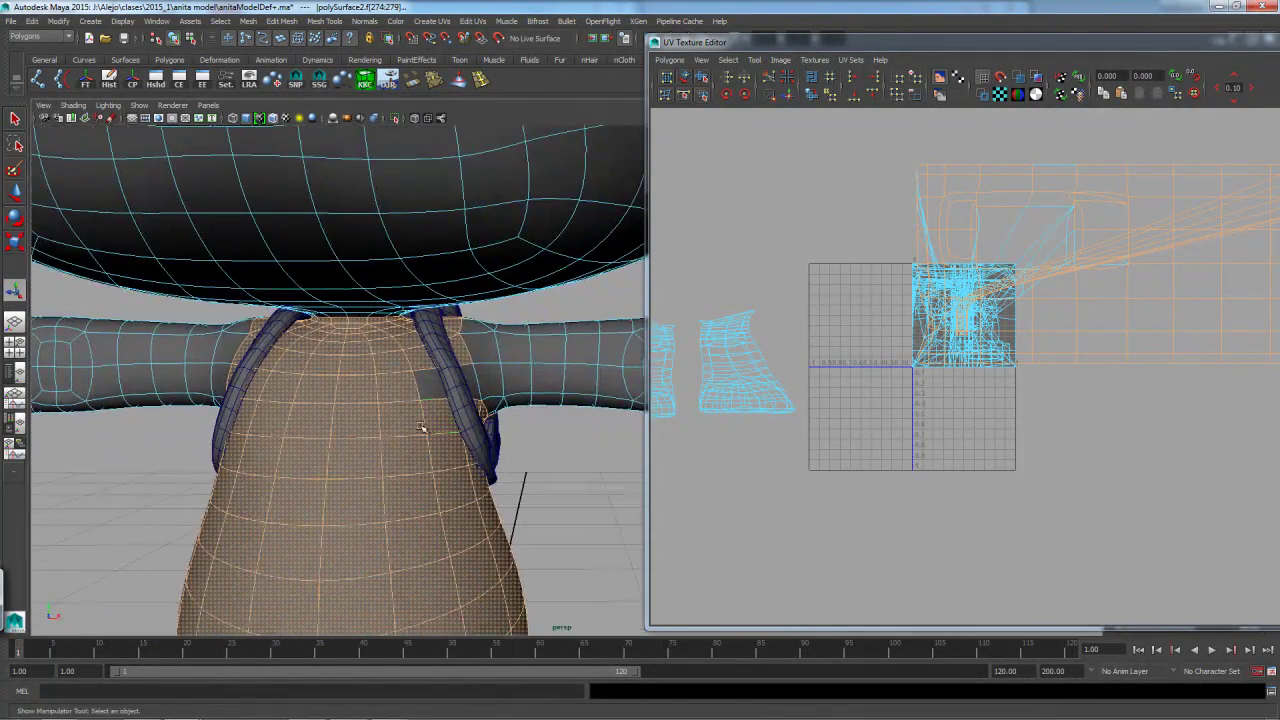
Add the torso faces around the free arm's shoulder and armpit, up to the edge of the backpack.
left_click_drag(634, 420, 457, 389, "alt")
middle_click_drag(415, 380, 205, 334, "alt")
left_click_drag(597, 420, 480, 411, "alt")
middle_click_drag(474, 411, 292, 409, "alt")
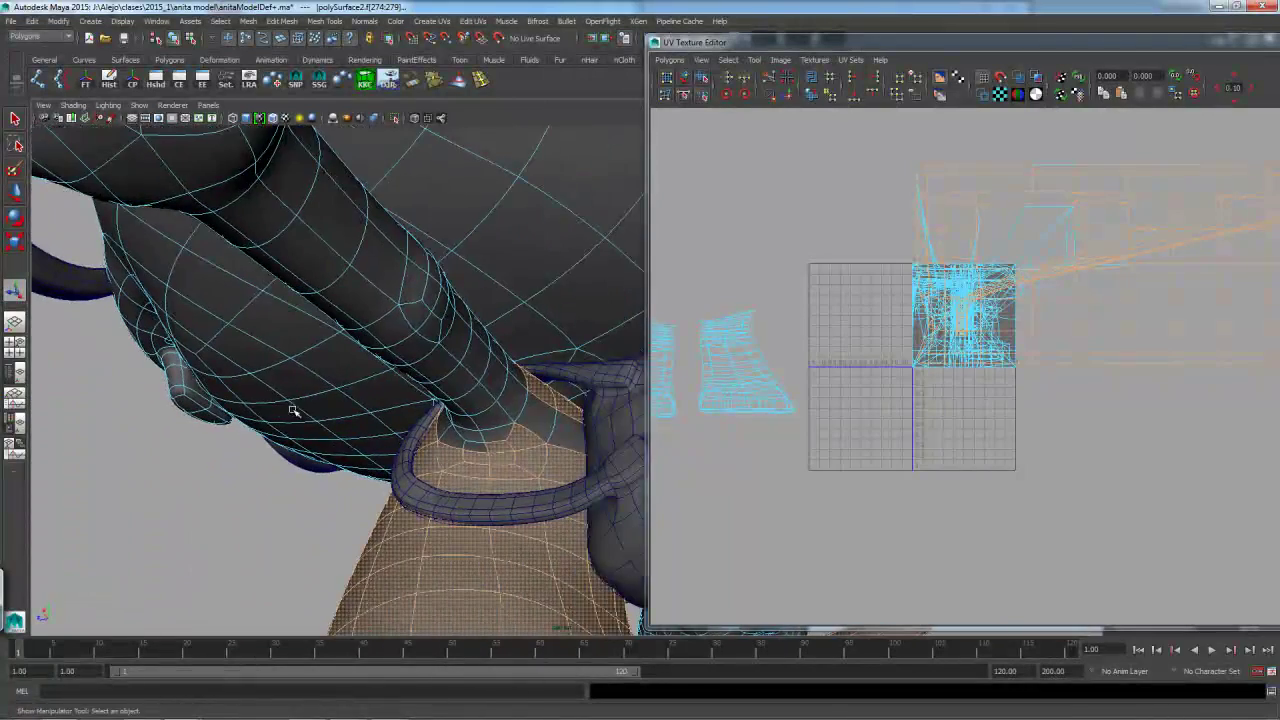
left_click(545, 428)
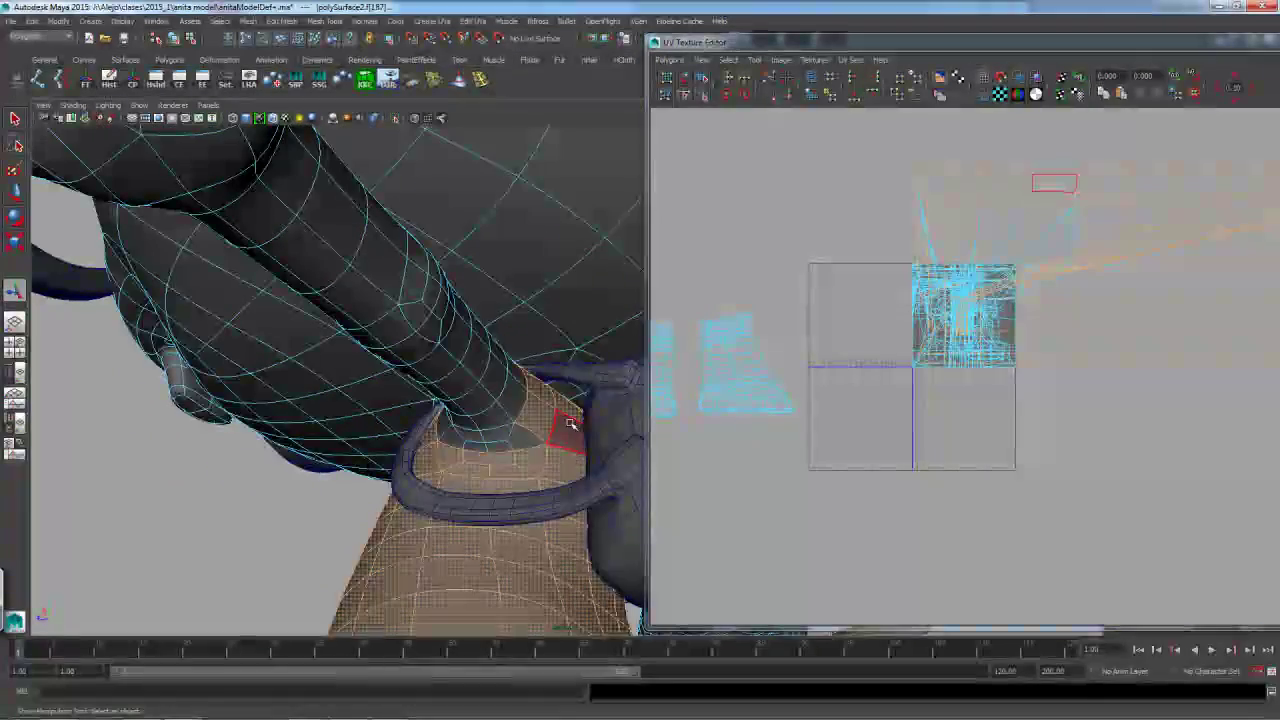
left_click_drag(612, 397, 568, 468, "alt")
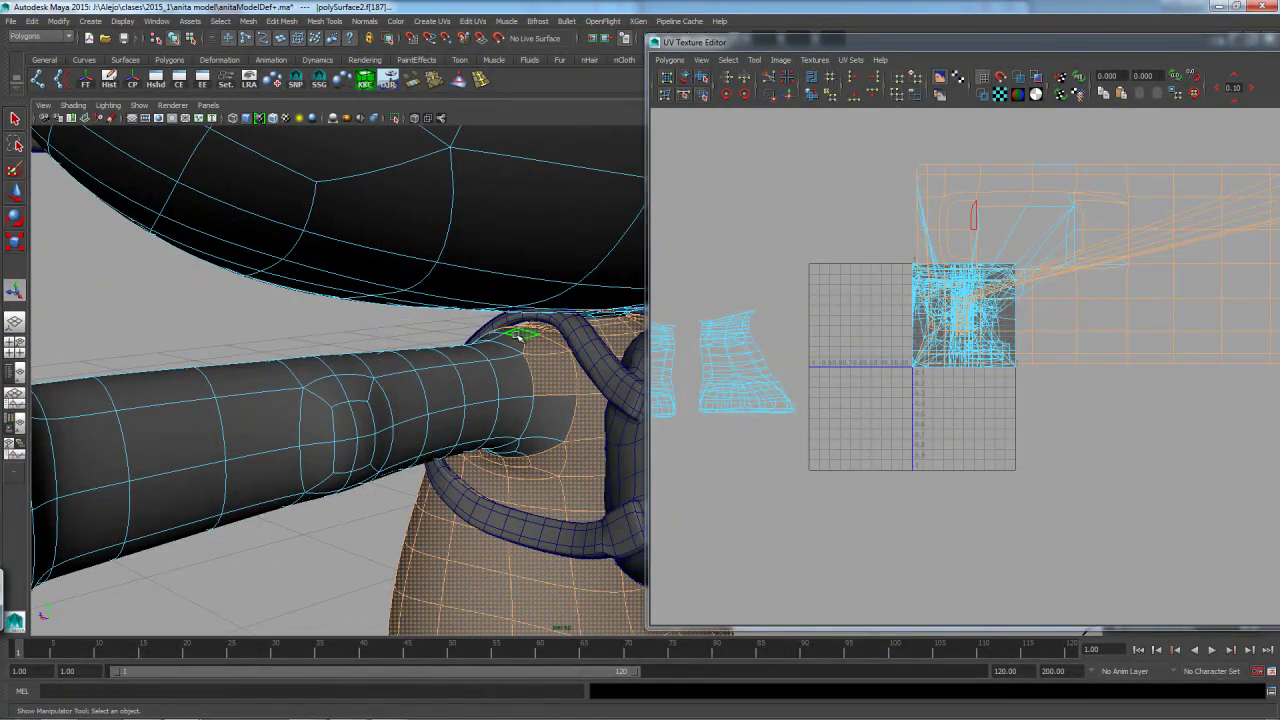
Add the leftover neck faces beside the mug-side backpack strap to the torso selection.
left_click_drag(300, 392, 472, 350, "alt")
left_click_drag(578, 427, 491, 388, "alt")
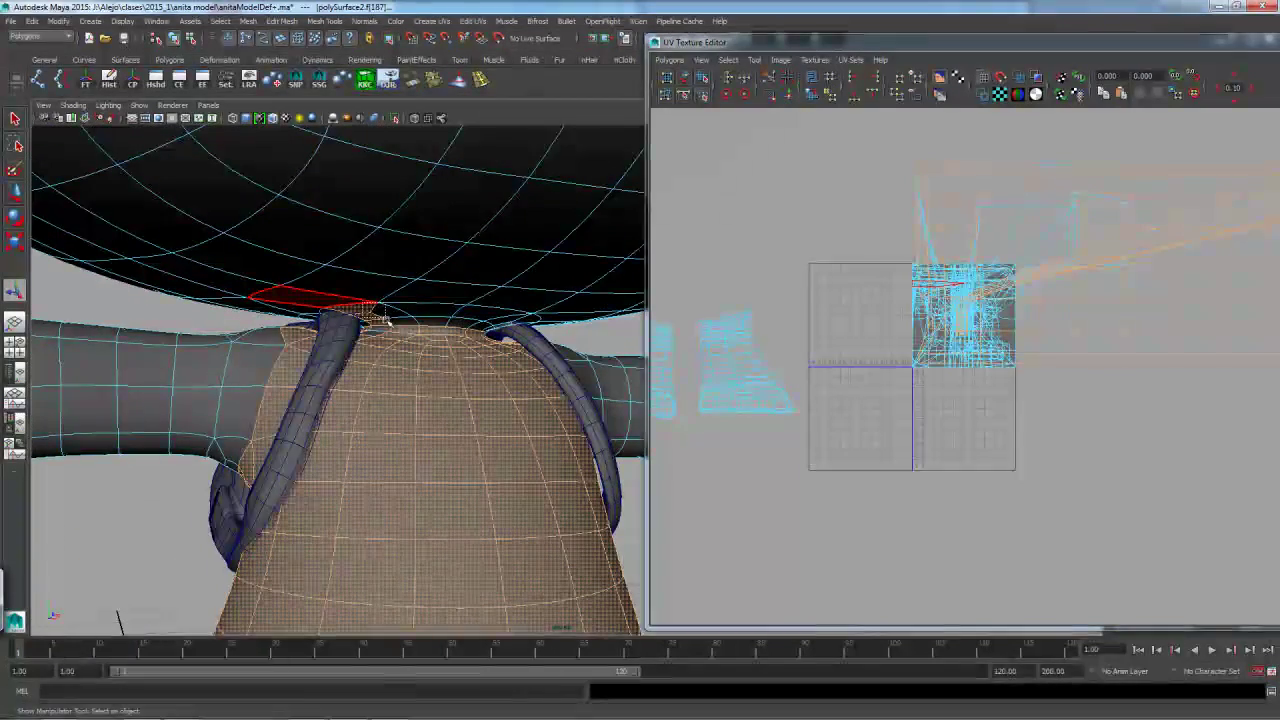
left_click_drag(572, 350, 466, 446, "alt")
right_click_drag(466, 446, 451, 446, "alt")
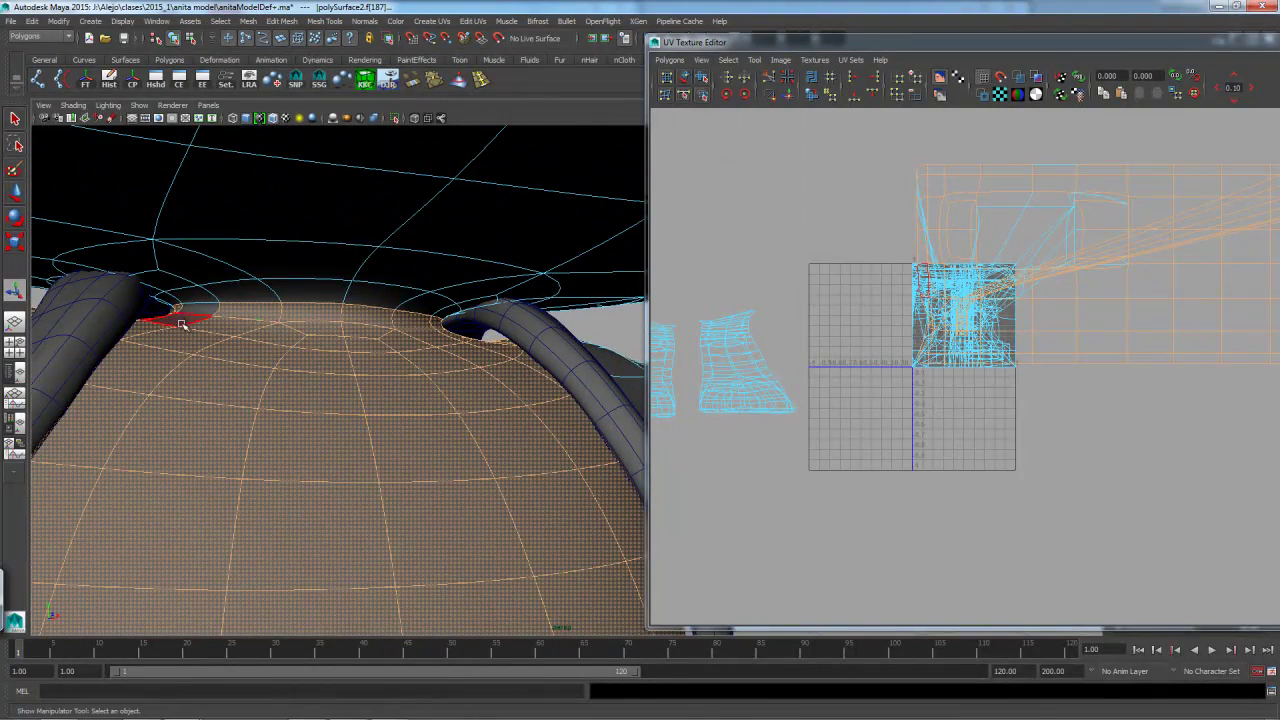
left_click(193, 313, "shift")
left_click_drag(528, 477, 451, 428, "alt")
right_click_drag(451, 428, 317, 423, "alt")
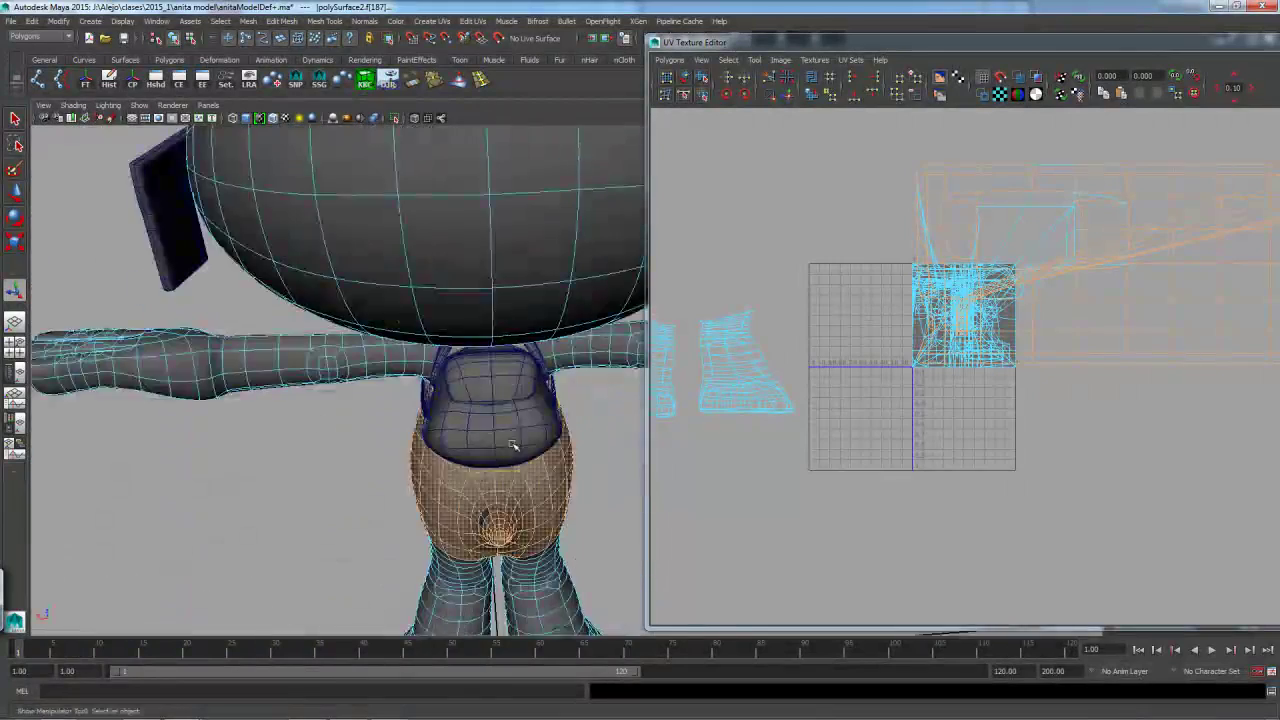
Add the missing faces along the upper side of the tail, below the backpack, to the torso selection.
left_click_drag(473, 495, 523, 492, "alt")
right_click_drag(523, 492, 586, 521, "alt")
left_click_drag(479, 508, 490, 445, "alt")
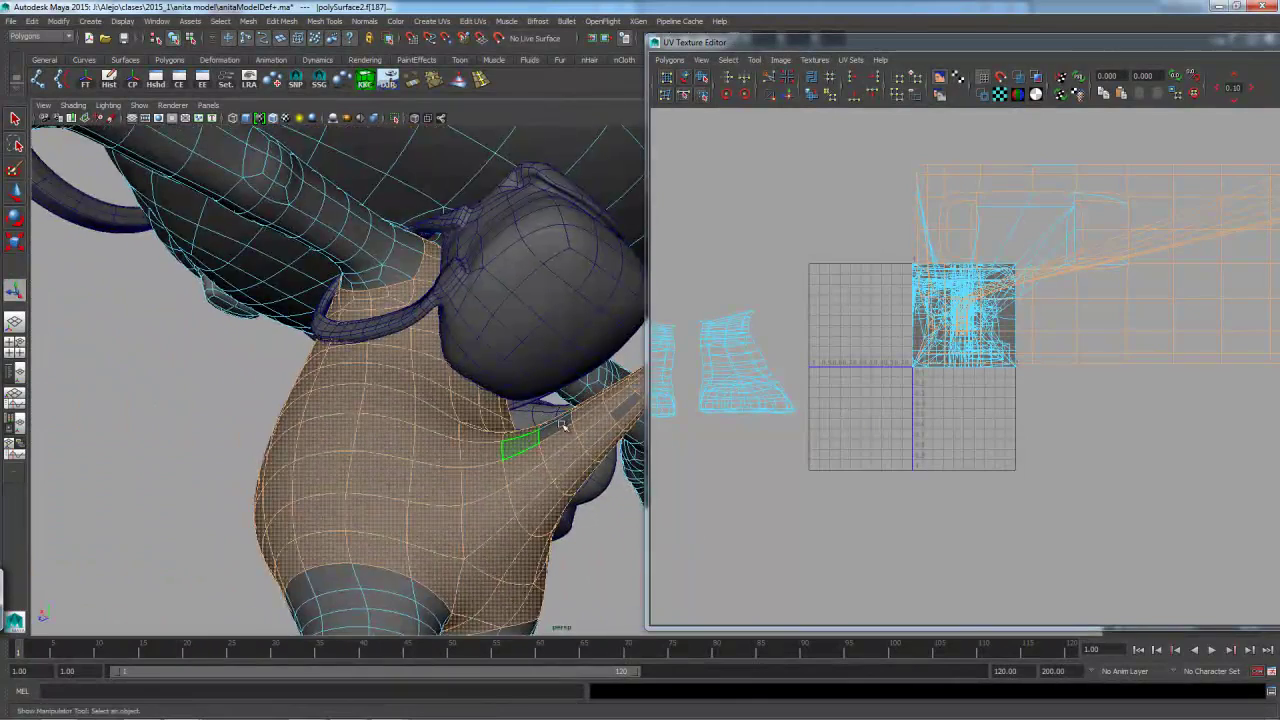
left_click(566, 421, "shift")
left_click(624, 409, "shift")
left_click_drag(449, 437, 498, 471, "alt")
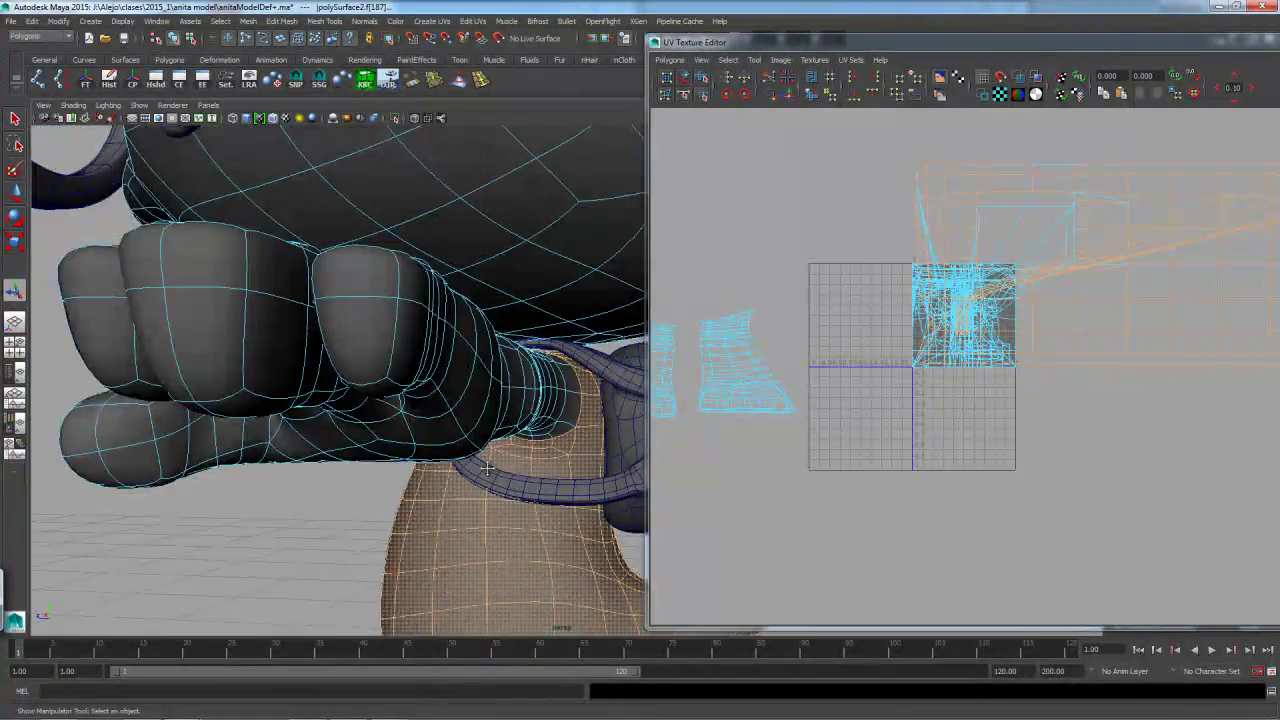
Check the torso selection around the shoulders and neck opening, and remove a stray face from it.
right_click_drag(322, 332, 556, 486, "alt")
left_click_drag(530, 486, 556, 421, "alt")
right_click_drag(290, 340, 430, 465, "alt")
middle_click_drag(200, 309, 397, 340, "alt")
right_click_drag(397, 340, 517, 463, "alt")
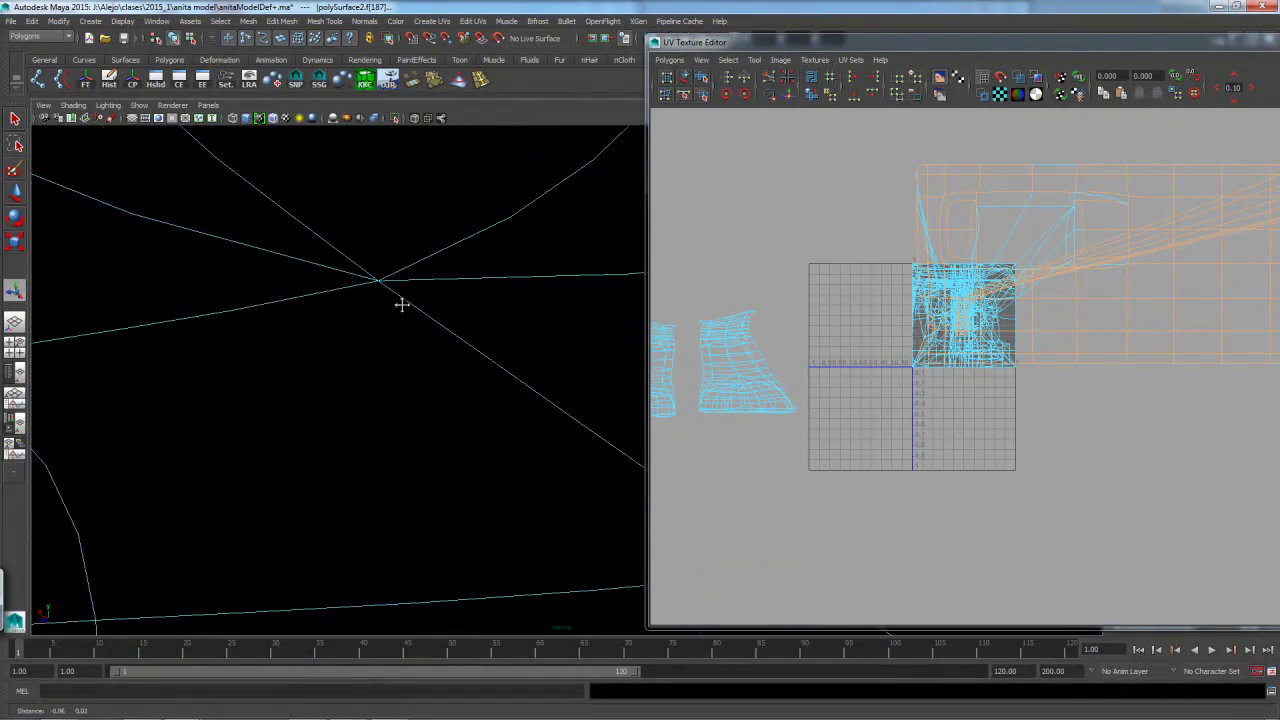
right_click_drag(357, 295, 204, 222, "alt")
middle_click_drag(335, 342, 322, 405, "alt")
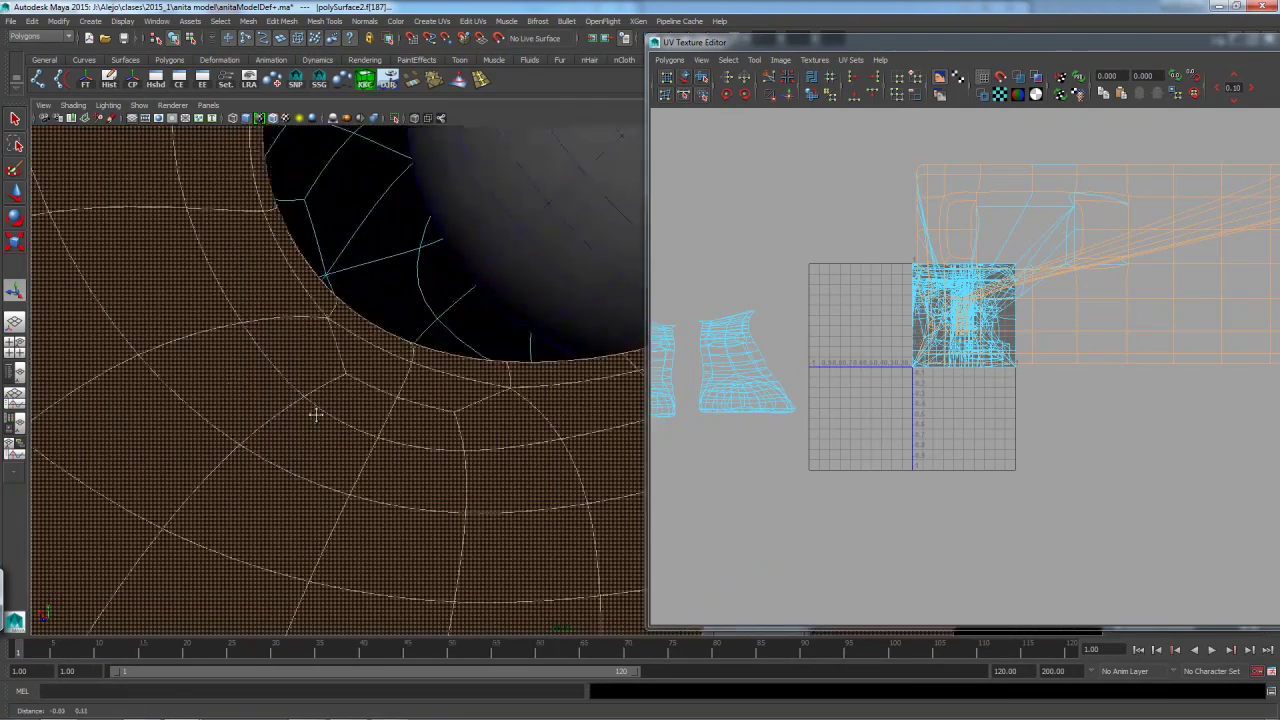
middle_click_drag(291, 447, 286, 466, "alt")
right_click_drag(250, 433, 77, 286, "alt")
right_click_drag(290, 330, 234, 320, "alt")
left_click_drag(234, 320, 372, 302, "alt")
left_click(412, 350, "ctrl")
left_click_drag(564, 345, 169, 340, "alt")
middle_click_drag(169, 340, 50, 322, "alt")
left_click_drag(245, 330, 392, 355, "alt")
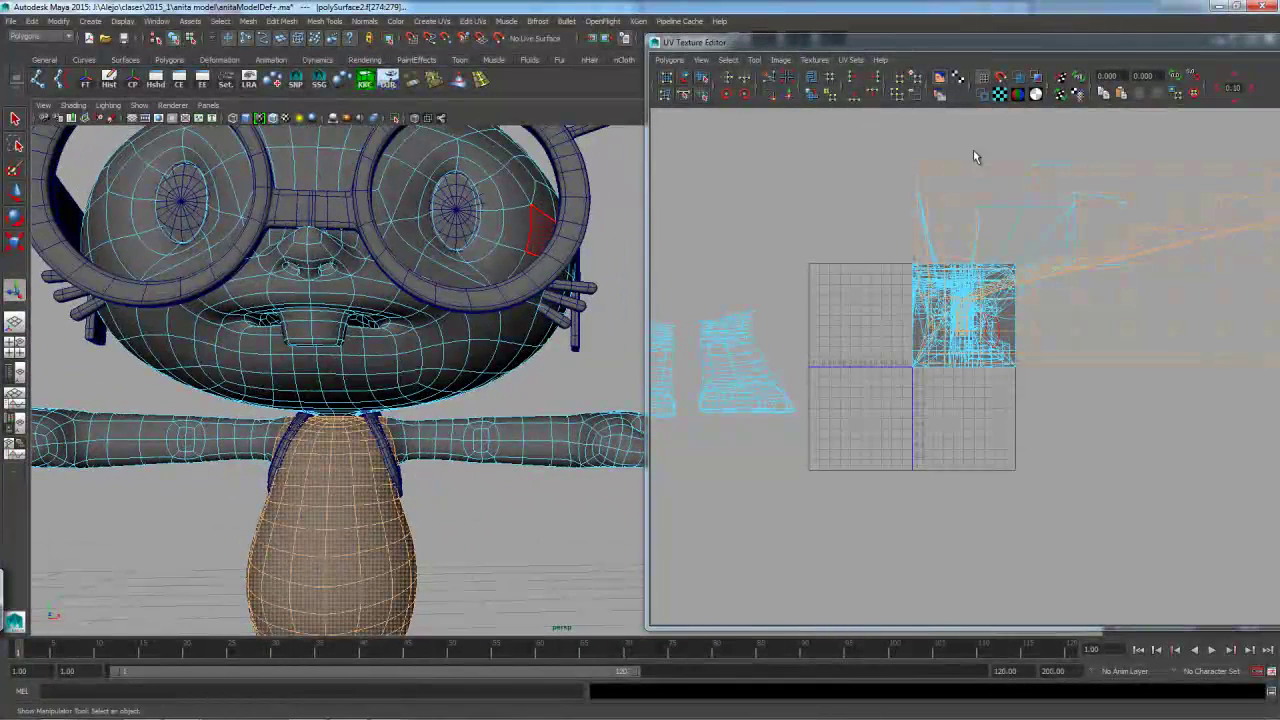
Planar-map the torso from the Z axis and place its UV shell above the two leg shells.
left_click(426, 22)
left_click(455, 42)
left_click_drag(980, 335, 763, 266)
Select the bands of faces around the free arm, between the shoulder and the wrist.
middle_click_drag(462, 395, 311, 332, "alt")
right_click_drag(445, 402, 455, 452, "alt")
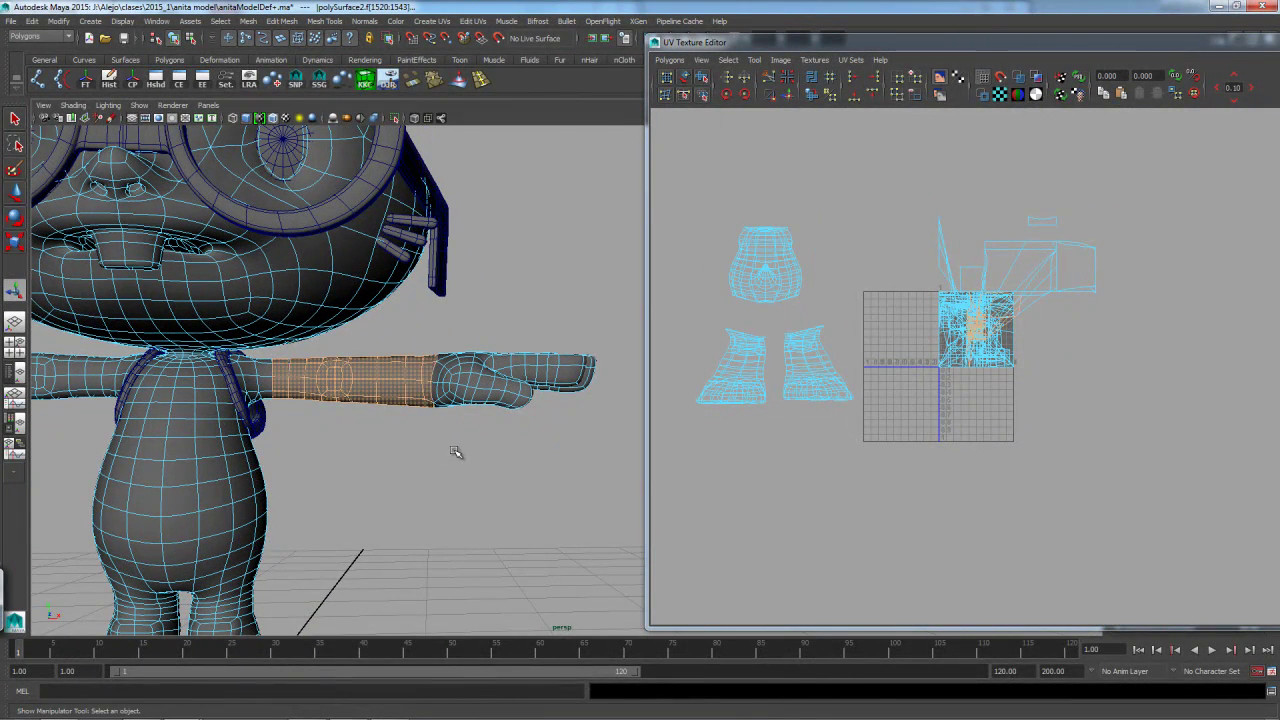
left_click_drag(385, 436, 345, 388, "alt")
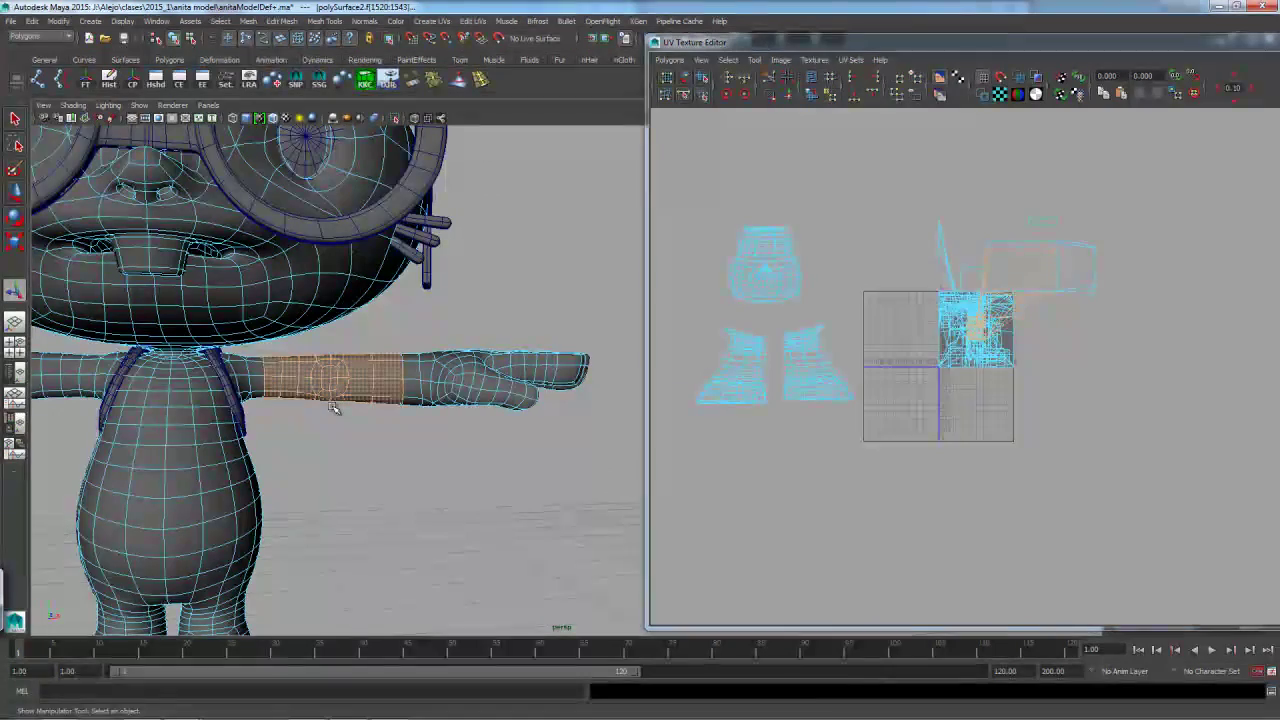
left_click_drag(437, 449, 258, 422, "alt")
left_click_drag(498, 436, 375, 429, "alt")
key("f")
Extend the free arm's selection to include the remaining faces at the shoulder and toward the wrist.
right_click_drag(516, 475, 409, 426, "alt")
left_click_drag(409, 426, 426, 474, "alt")
middle_click_drag(426, 474, 230, 411, "alt")
left_click_drag(230, 410, 600, 411, "alt")
left_click(441, 384, "shift")
left_click(425, 384, "shift")
left_click_drag(464, 290, 250, 186, "alt")
middle_click_drag(480, 255, 330, 300, "alt")
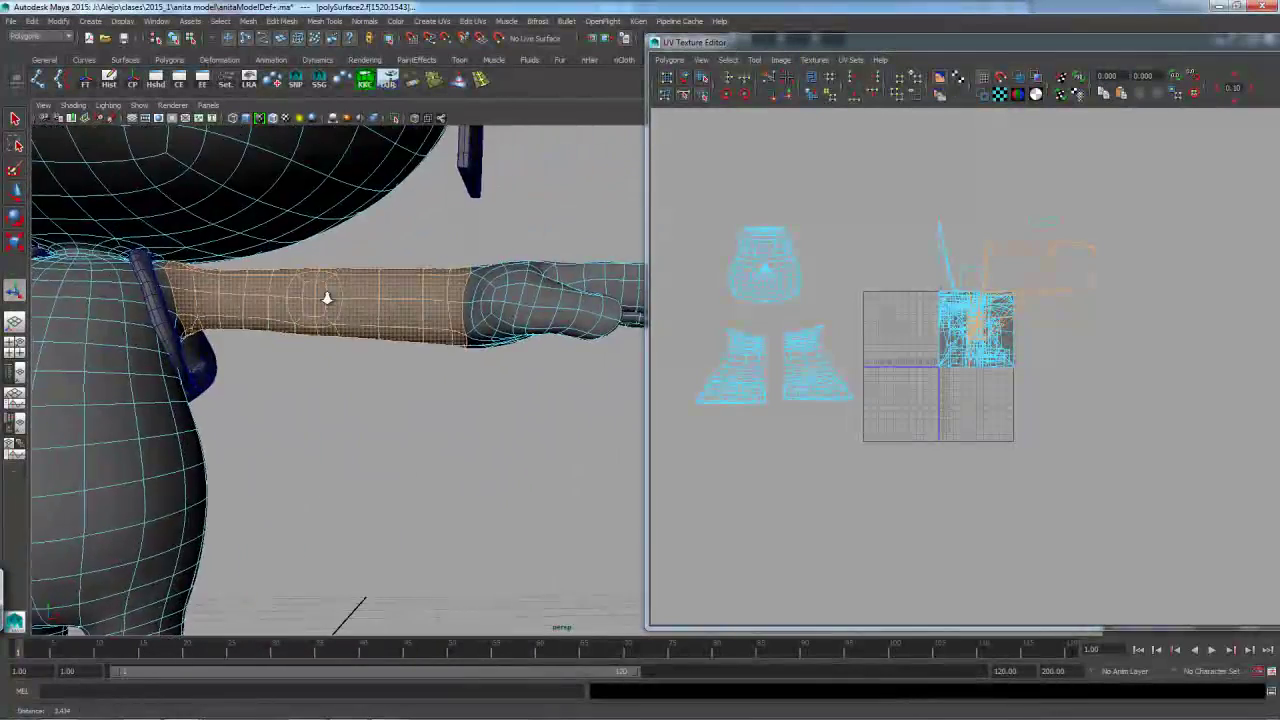
right_click_drag(330, 300, 271, 286, "alt")
left_click_drag(271, 286, 360, 274, "alt")
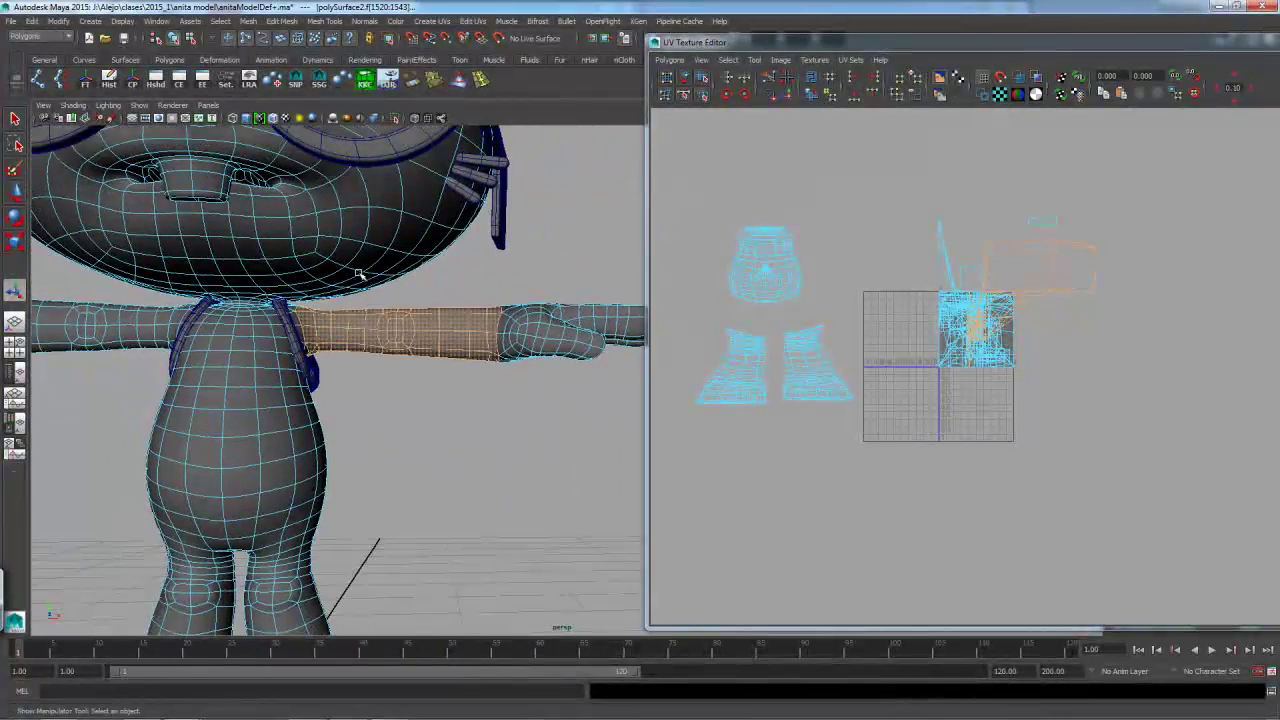
Planar-map the free arm from the Y axis, fitted to the bounding box, and place its UV shell above and right of the torso shell.
left_click(432, 21)
left_click(551, 41)
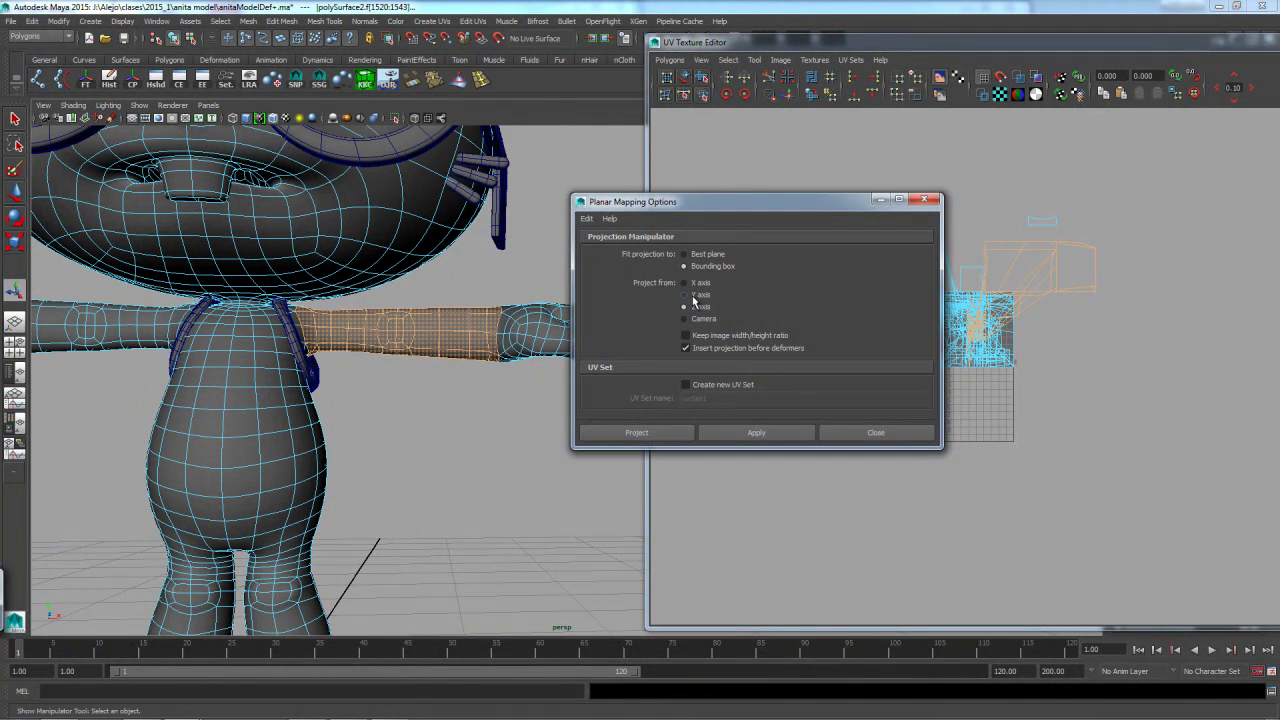
left_click(636, 432)
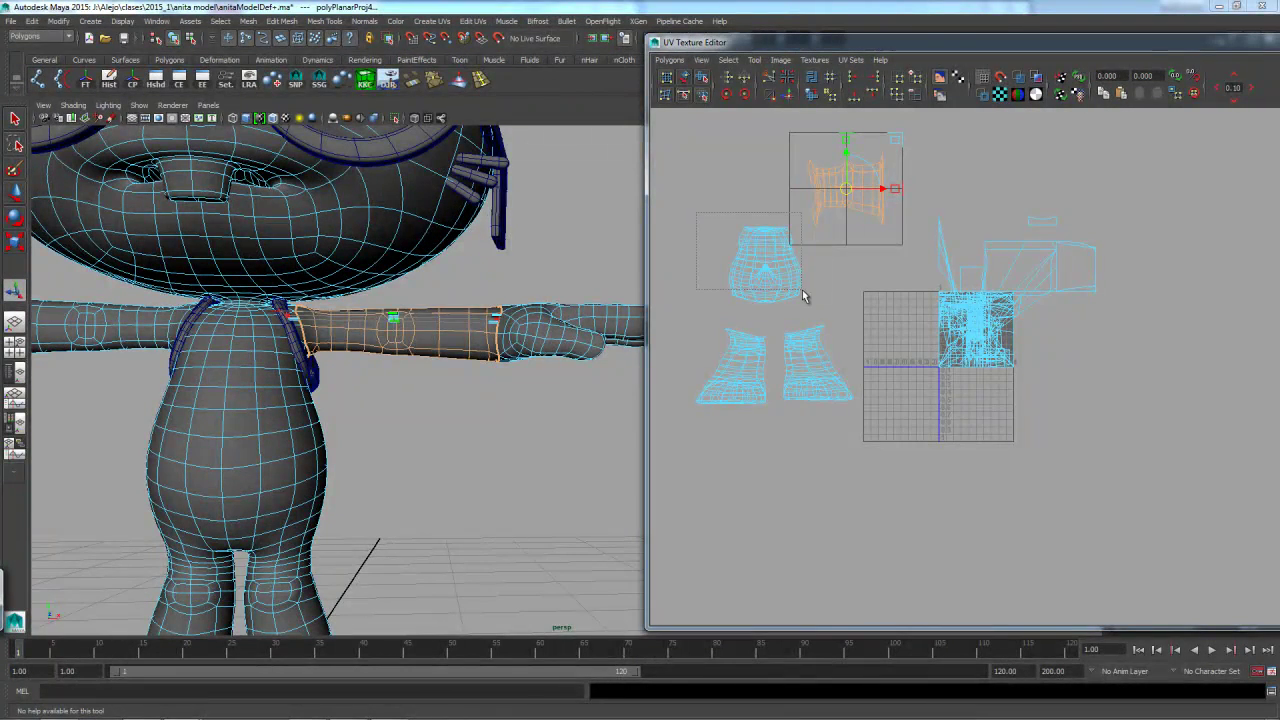
left_click_drag(453, 319, 390, 336, "alt")
Select the torso shell's faces and examine their border around the free arm's shoulder and armpit.
right_click_drag(786, 255, 697, 216)
left_click_drag(817, 301, 817, 301)
left_click_drag(560, 303, 385, 268, "alt")
left_click_drag(523, 383, 387, 392, "alt")
middle_click_drag(387, 392, 246, 331, "alt")
right_click_drag(246, 331, 400, 360, "alt")
left_click_drag(401, 360, 580, 490, "alt")
left_click_drag(340, 300, 331, 270, "alt")
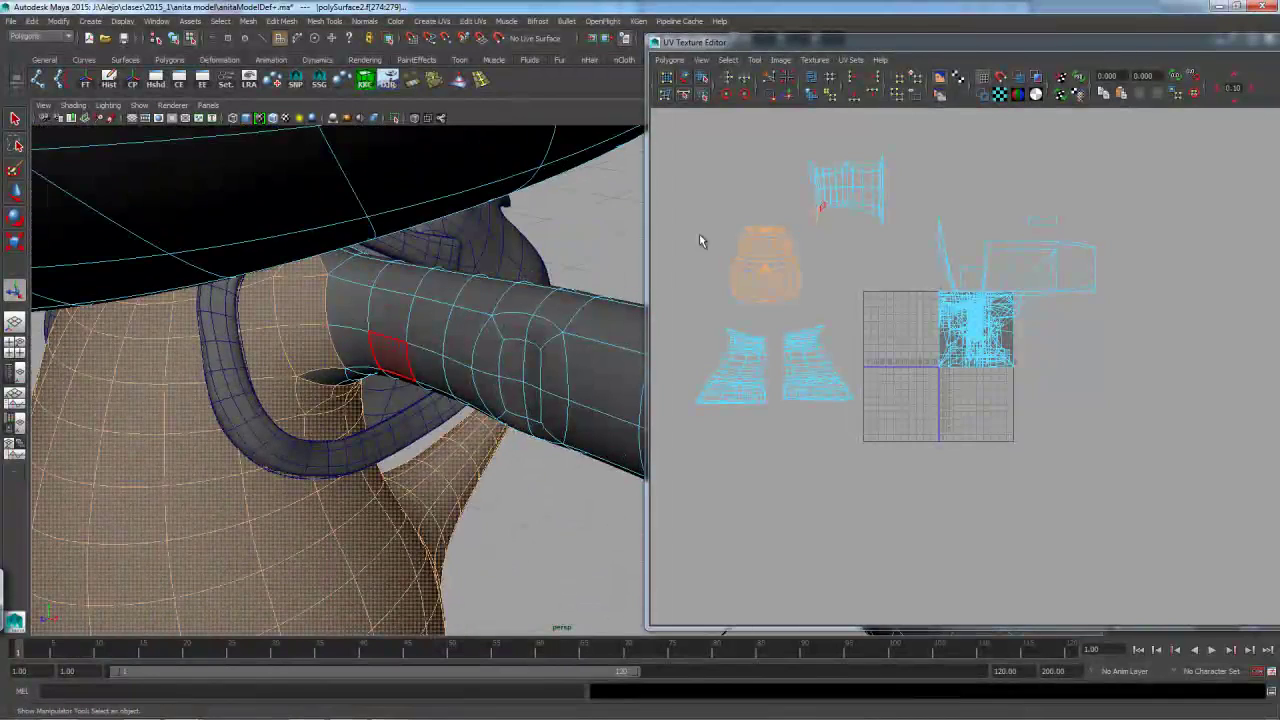
left_click_drag(450, 330, 477, 377, "alt")
left_click(376, 317)
left_click(382, 312)
Select faces on the mug-side arm and grow the selection to cover it from the shoulder toward the wrist.
right_click_drag(477, 377, 400, 350, "alt")
left_click_drag(400, 350, 486, 374, "alt")
right_click_drag(410, 349, 557, 403, "alt")
middle_click_drag(190, 345, 328, 314, "alt")
right_click_drag(328, 314, 450, 365, "alt")
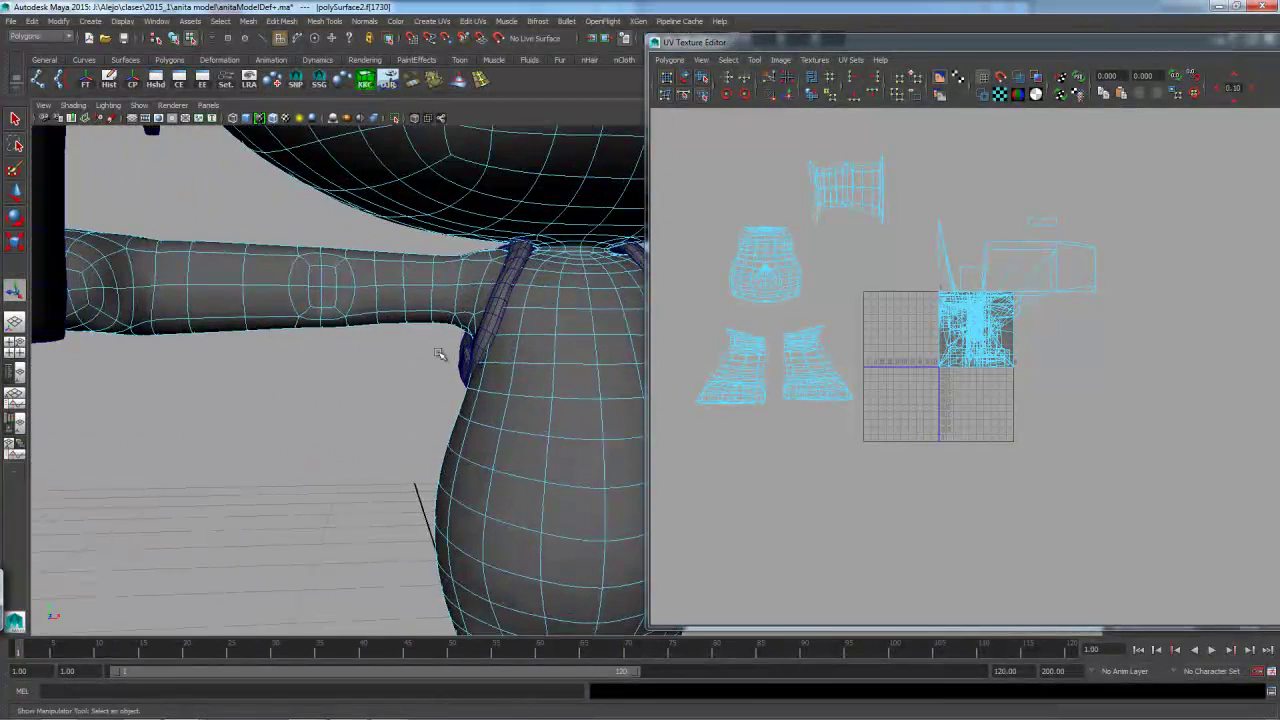
key("shift+period")
key("shift+period")
key("shift+period")
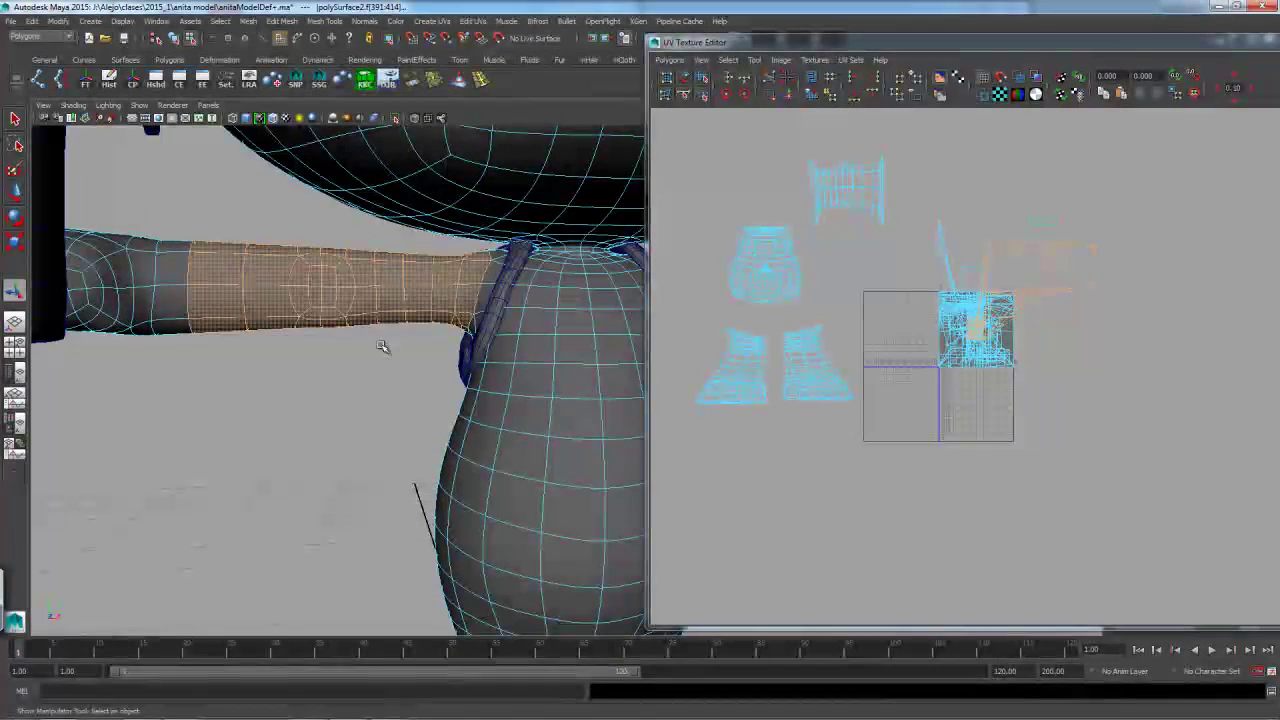
Planar-map the mug-side arm from the Y axis and place its UV shell opposite the first arm's shell.
left_click_drag(382, 346, 417, 354, "alt")
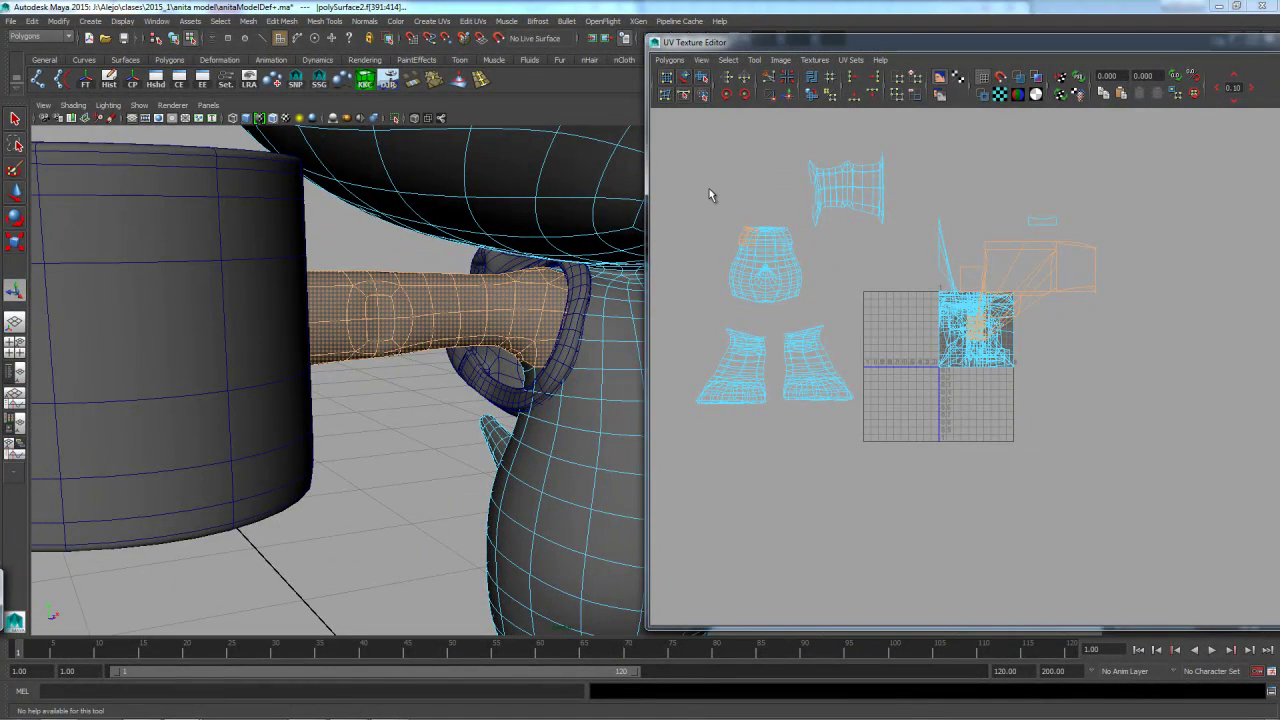
left_click_drag(580, 340, 446, 256, "alt")
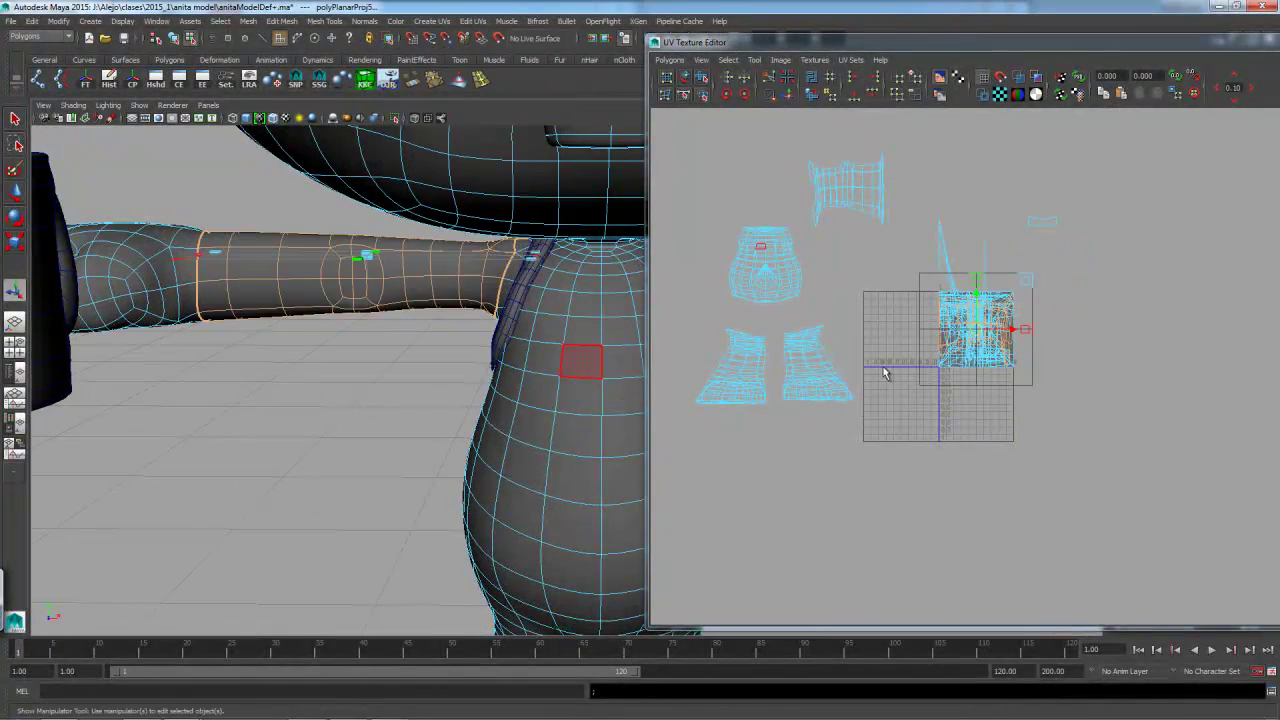
left_click_drag(972, 328, 685, 195)
Select all faces of the mug-side hand, from the fingertips to the wrist.
middle_click_drag(284, 322, 429, 331, "alt")
left_click_drag(429, 331, 337, 306, "alt")
middle_click_drag(337, 306, 362, 258, "alt")
left_click_drag(362, 258, 411, 375, "alt")
left_click_drag(414, 460, 578, 412)
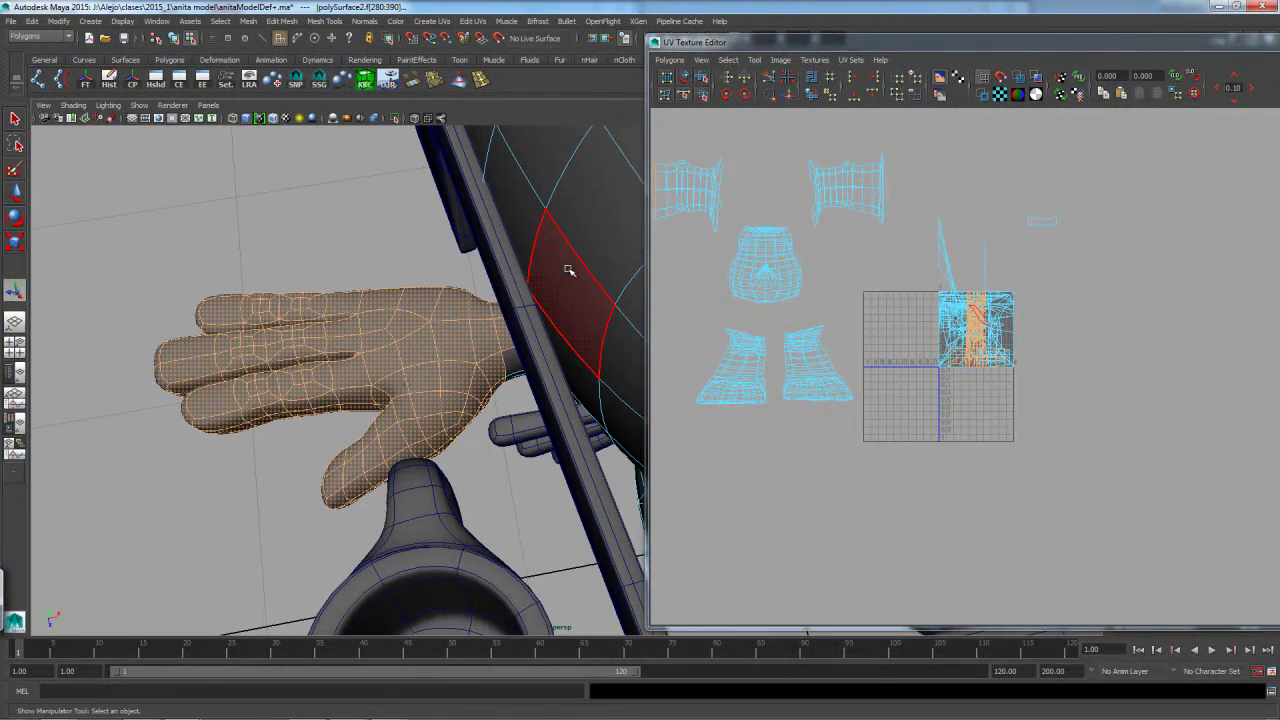
Planar-map the mug-side hand from the Y axis and place its UV shell beside the torso shell, below the mug-side arm's shell.
left_click_drag(496, 343, 285, 378, "alt")
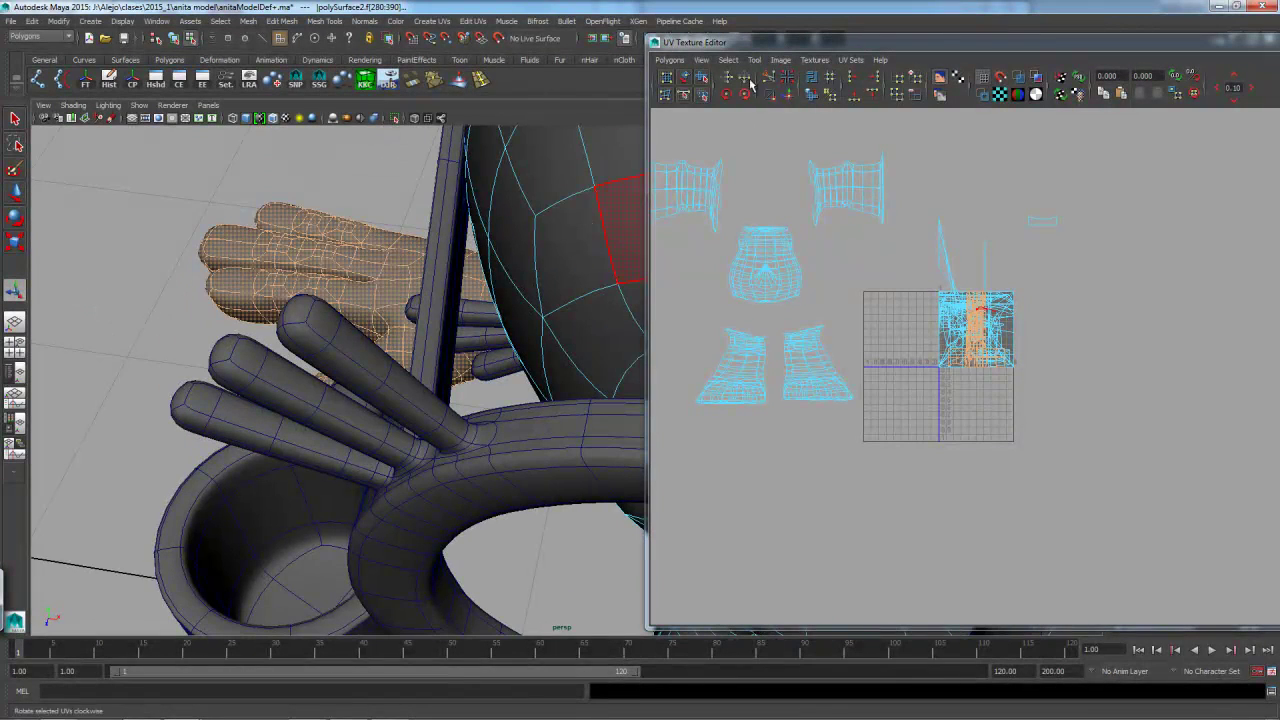
left_click(432, 21)
left_click(440, 43)
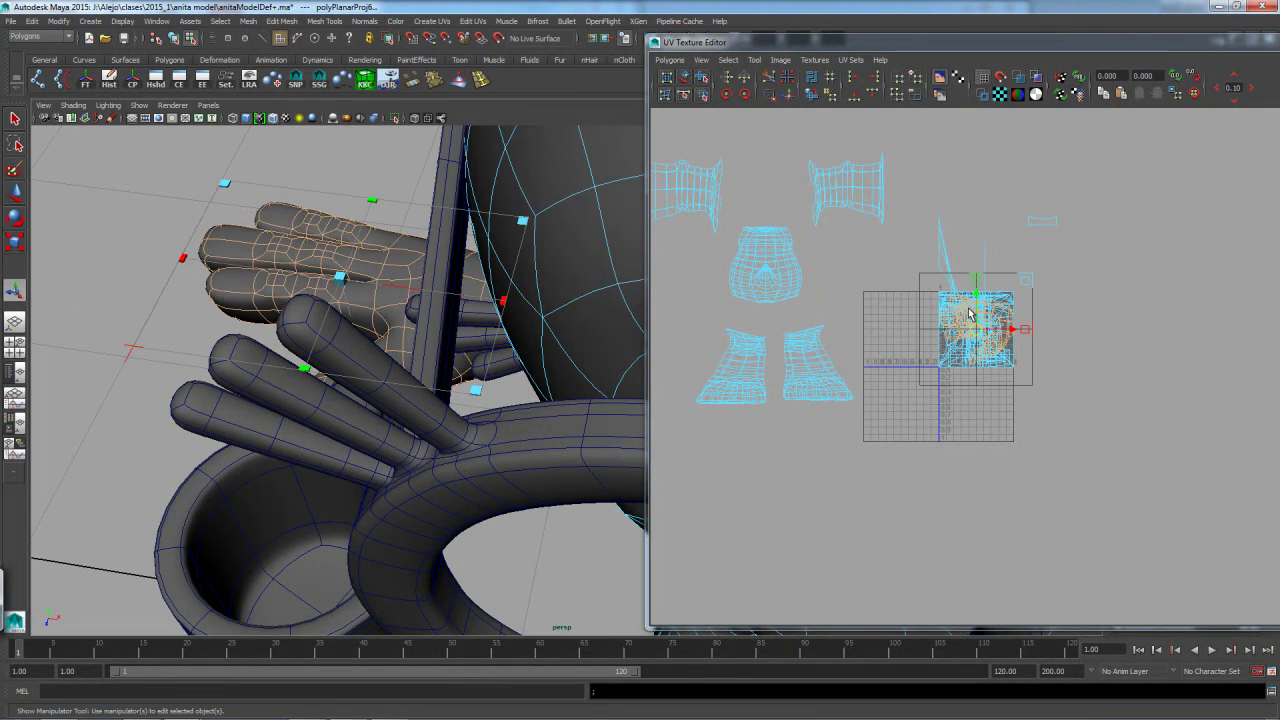
left_click_drag(976, 332, 667, 275)
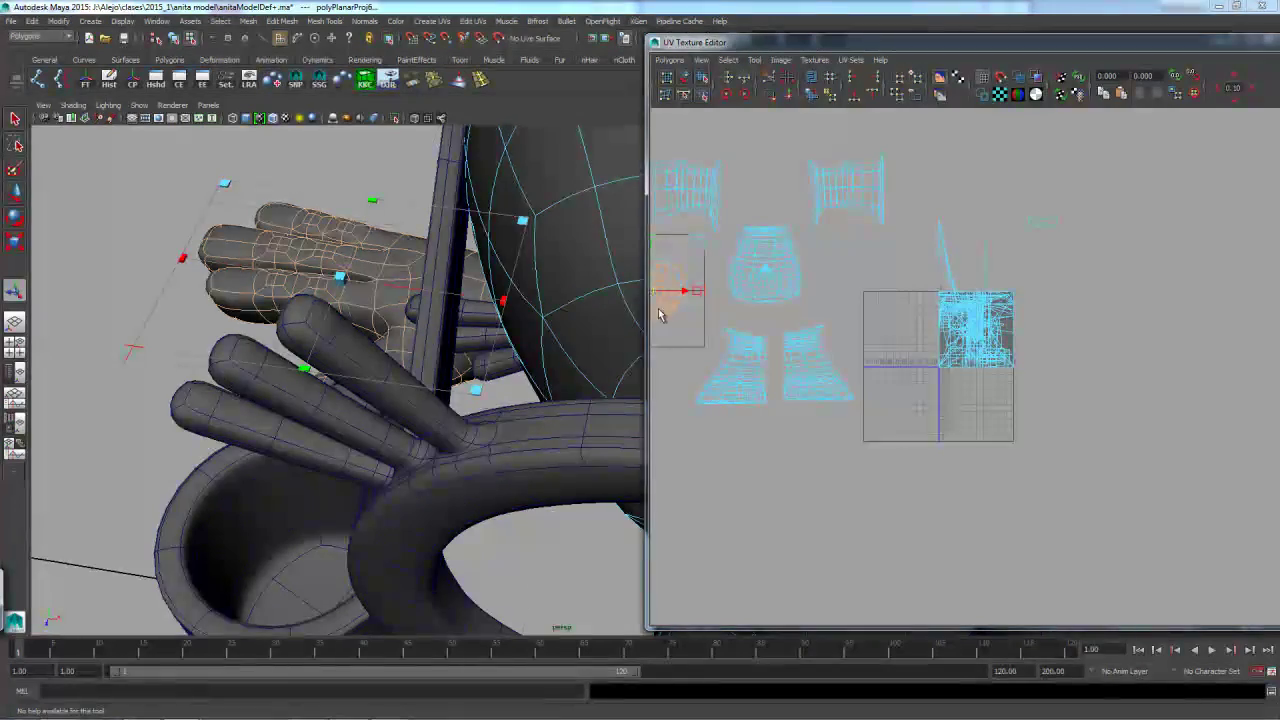
Select all faces of the free hand, from the fingertips to the wrist.
middle_click_drag(466, 271, 383, 240, "alt")
left_click_drag(383, 240, 403, 280, "alt")
right_click_drag(403, 280, 474, 236, "alt")
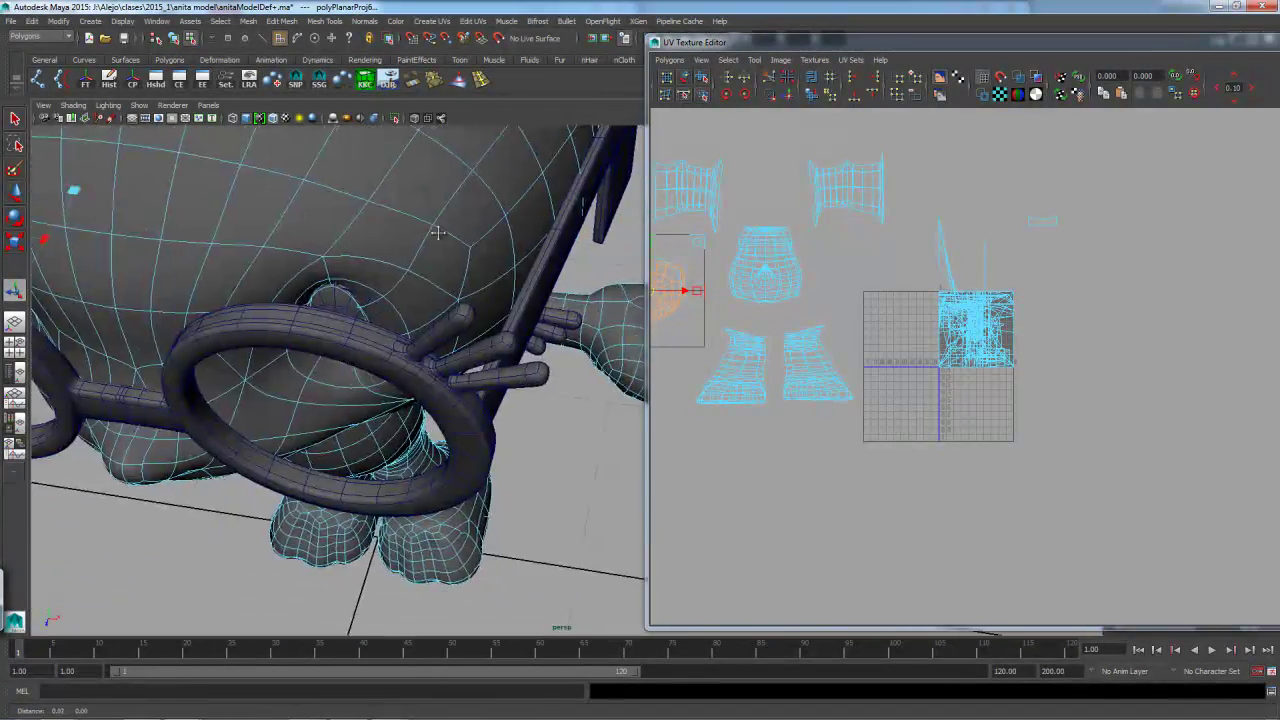
middle_click_drag(474, 236, 197, 203, "alt")
left_click_drag(197, 203, 243, 252, "alt")
left_click_drag(569, 338, 588, 260, "alt")
left_click_drag(334, 484, 371, 457)
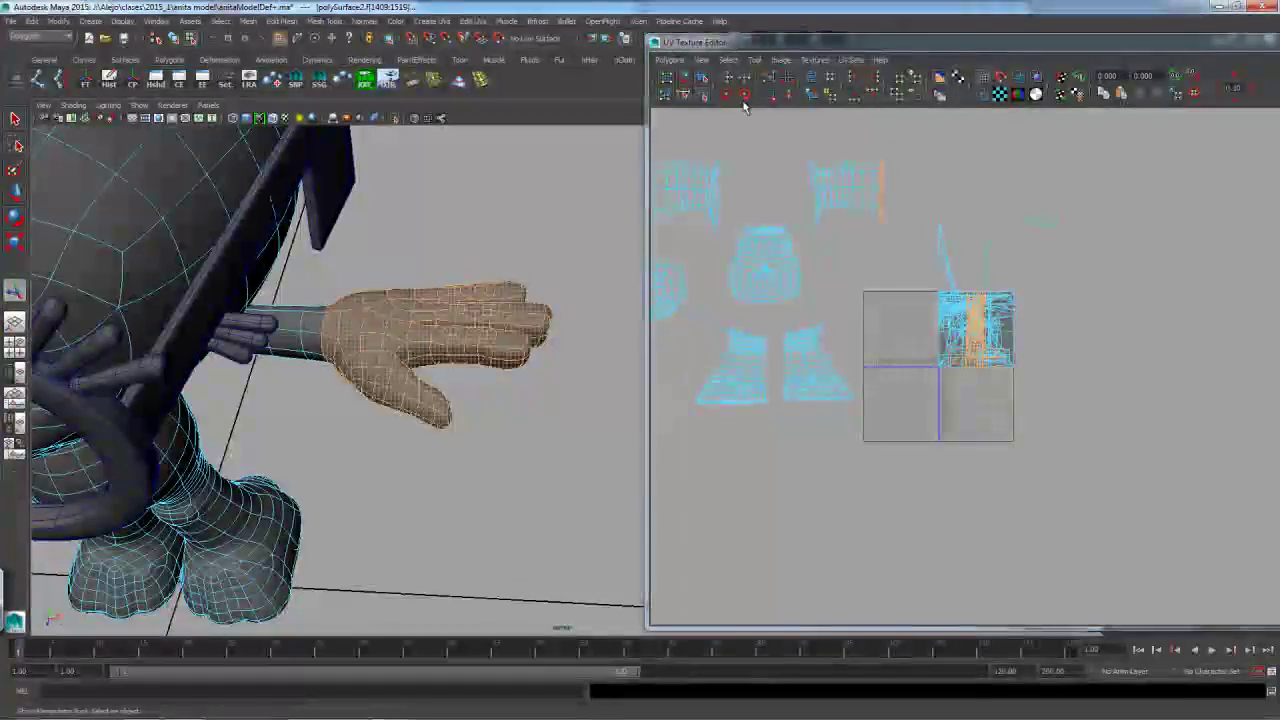
Planar-map the free hand from the Y axis and place its UV shell beside the free arm's shell.
left_click(449, 21)
left_click(455, 40)
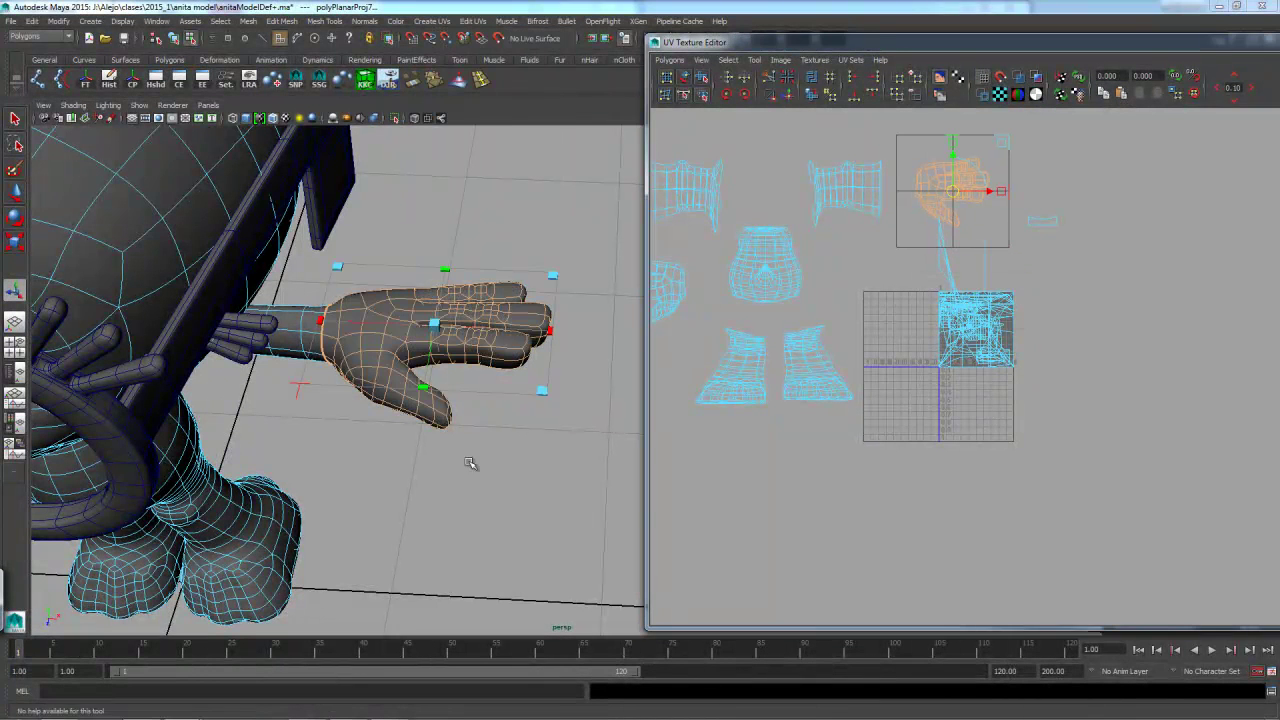
right_click_drag(525, 421, 246, 340, "alt")
left_click_drag(246, 340, 272, 226, "alt")
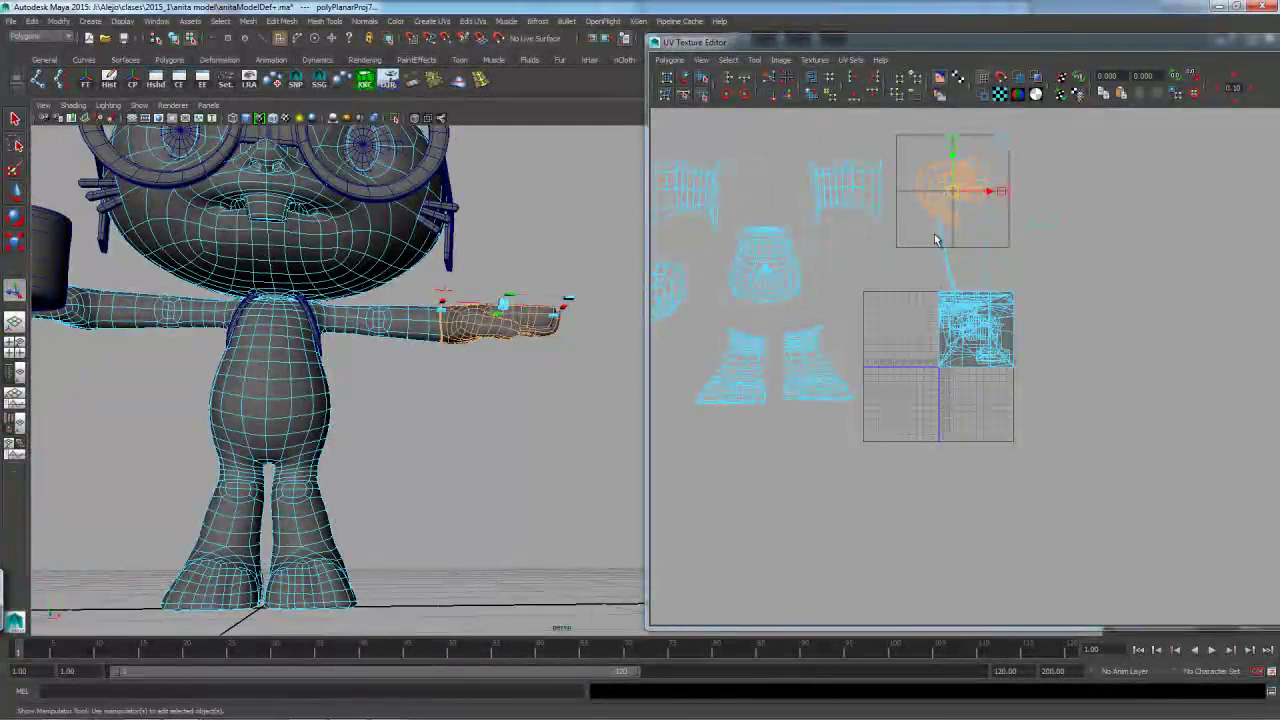
Select the small stray UV shell beside the free hand's shell and locate its face on the model near the backpack.
middle_click_drag(1039, 252, 1027, 273, "alt")
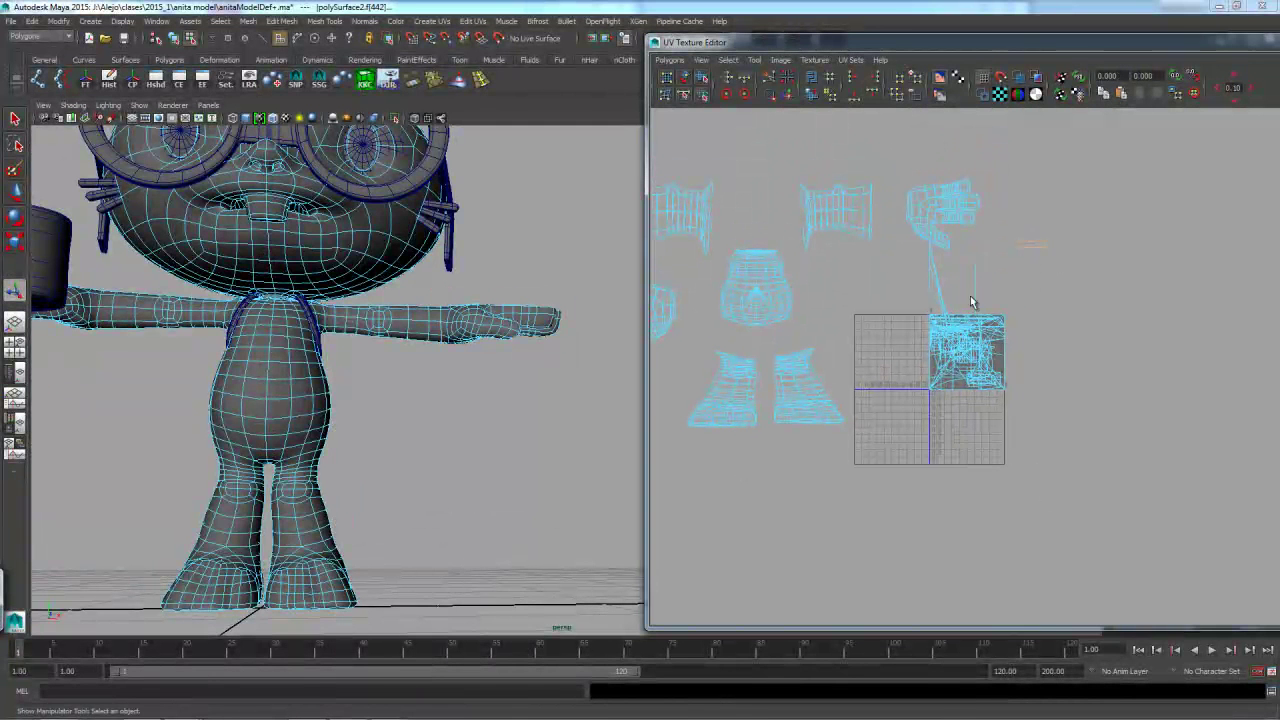
key("f")
right_click_drag(428, 484, 257, 414, "alt")
left_click_drag(257, 414, 447, 458, "alt")
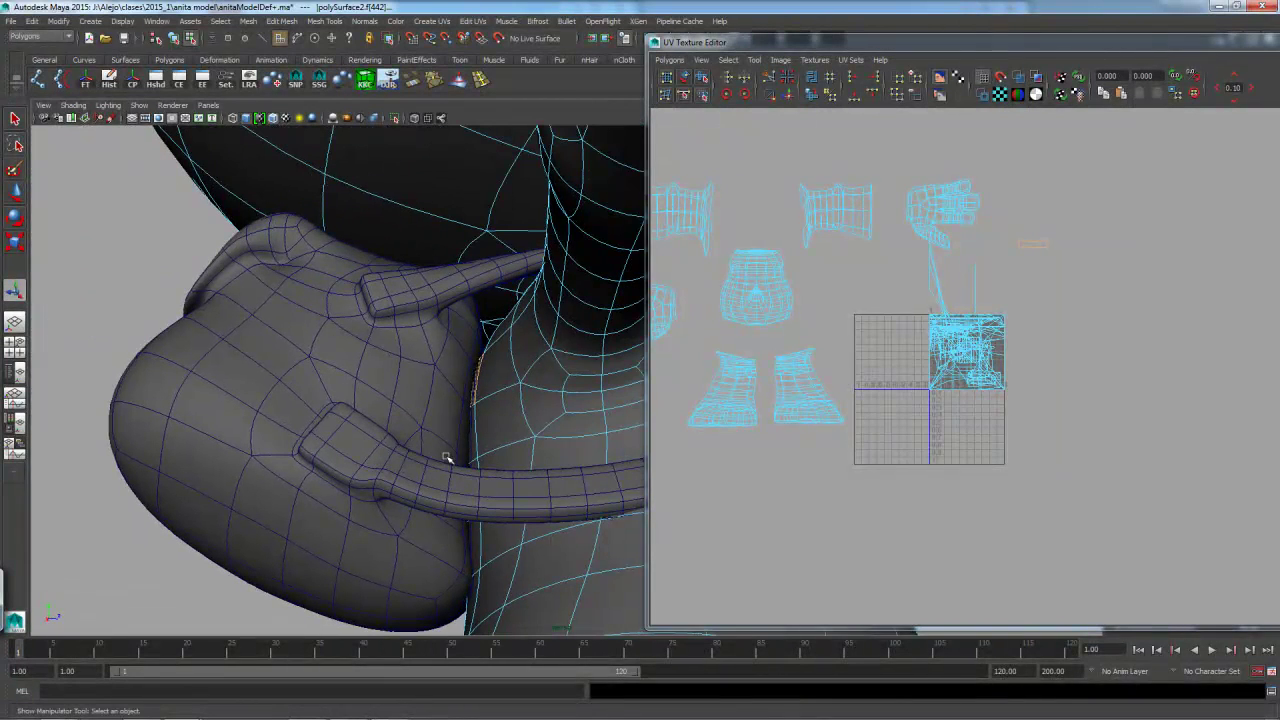
Select the head's faces through the unseparated UVs remaining in the 0–1 texture square.
left_click_drag(901, 273, 1031, 441)
right_click_drag(406, 437, 320, 384, "alt")
left_click_drag(320, 384, 60, 430, "alt")
left_click_drag(280, 405, 326, 417, "alt")
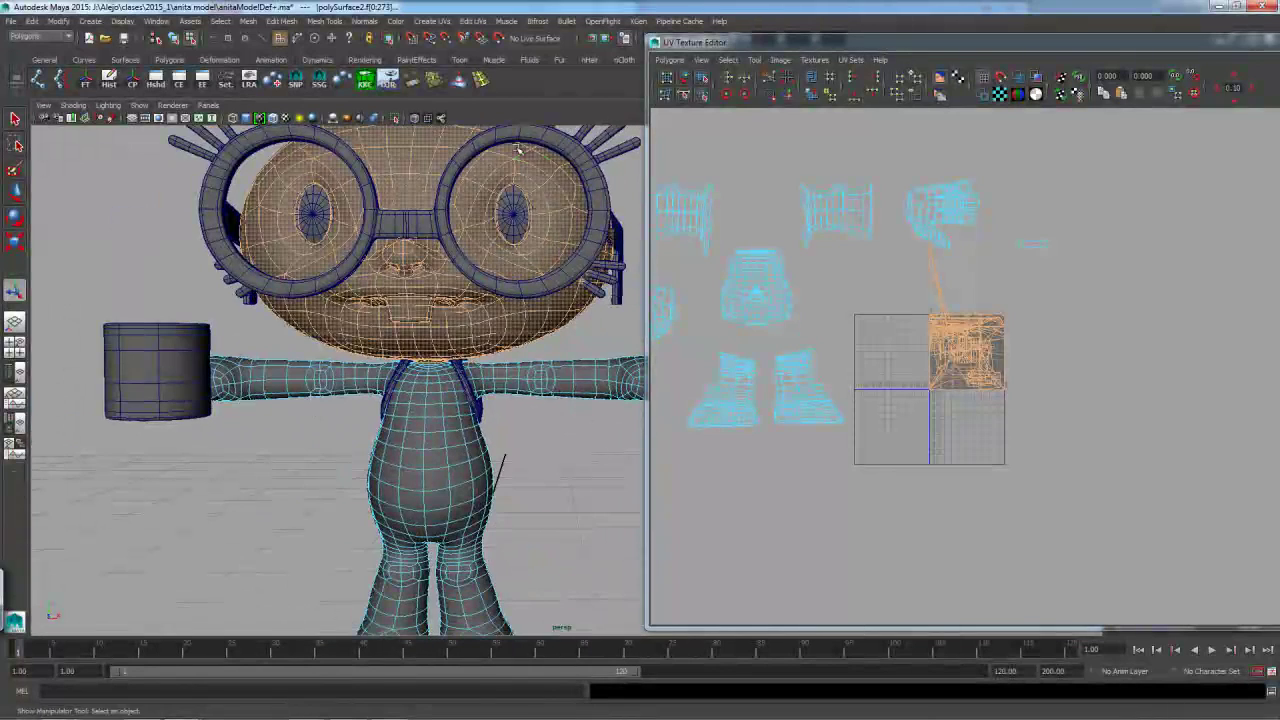
Planar-map the head's faces from the Z axis and move its UV shell below and outside the 0–1 texture square.
left_click(432, 21)
mouse_move(433, 22)
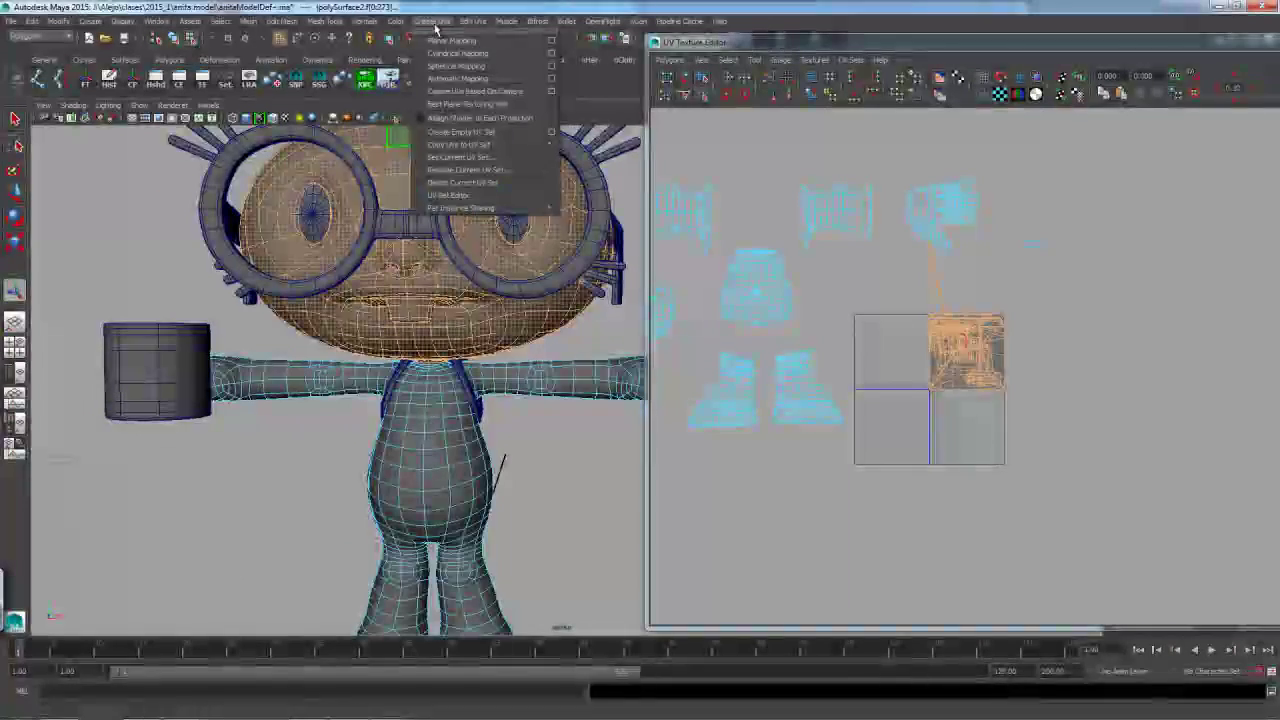
left_click(555, 41)
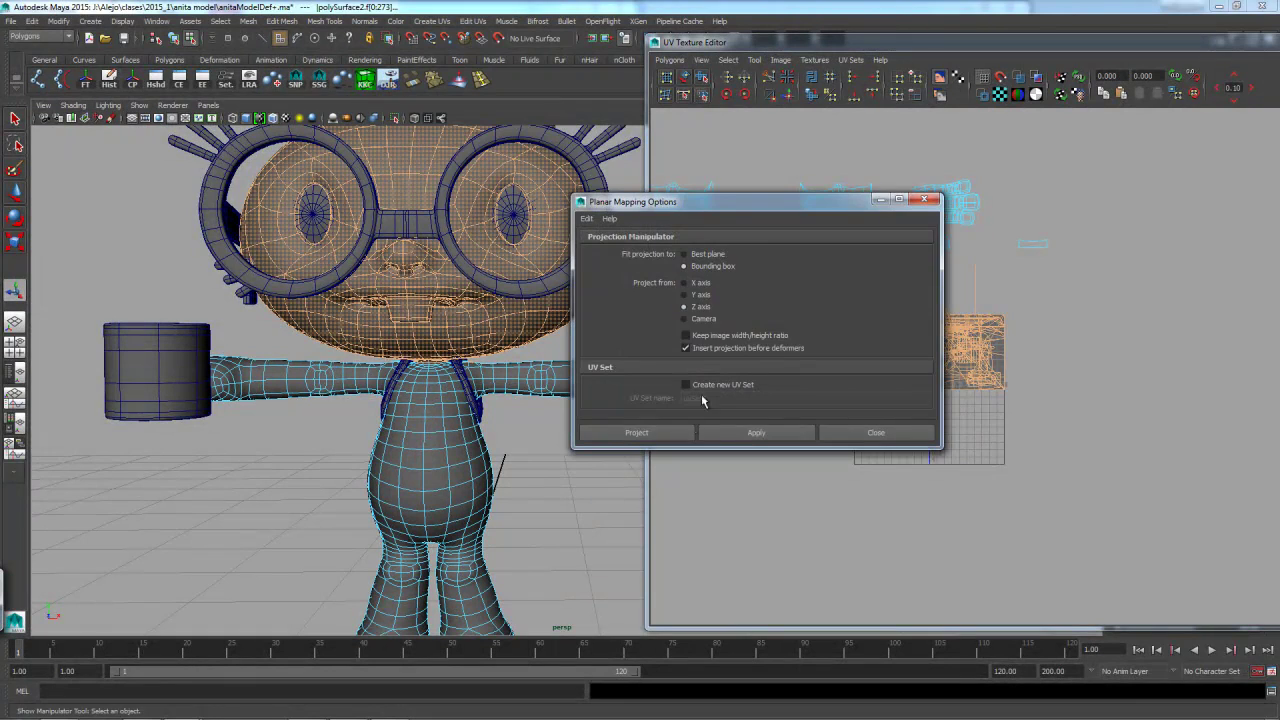
left_click(636, 433)
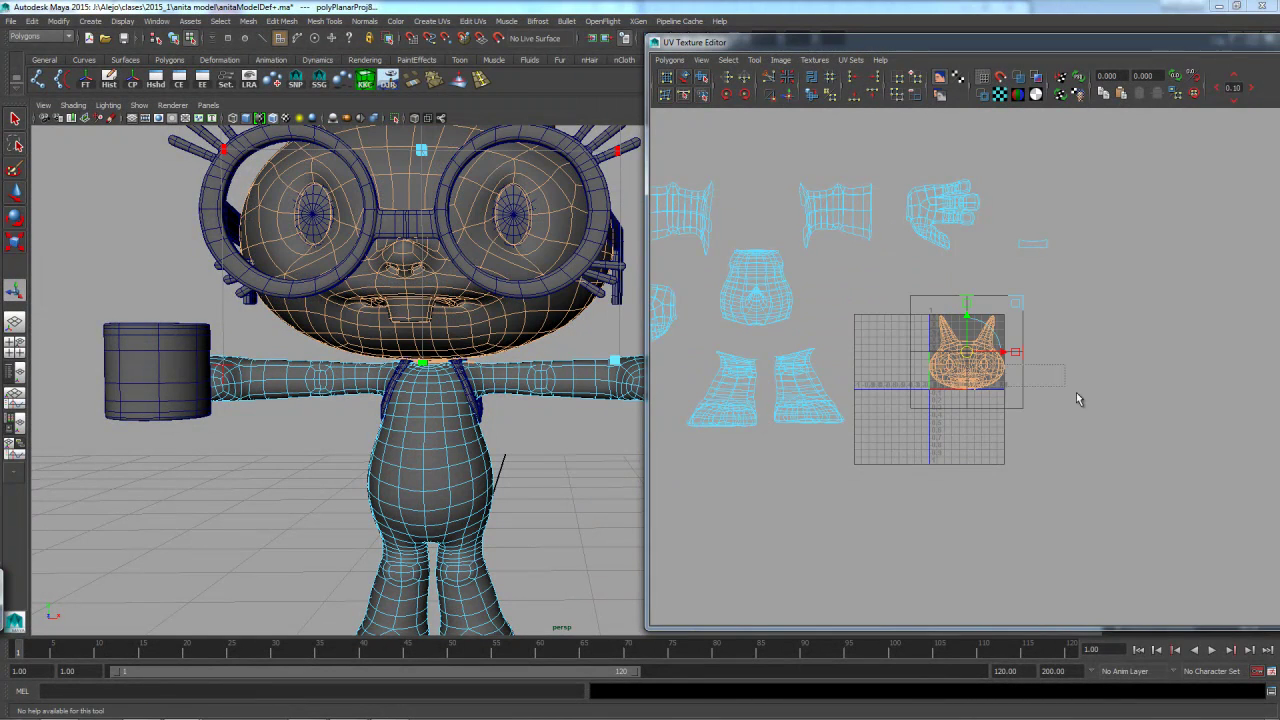
left_click_drag(1114, 422, 966, 358)
left_click_drag(903, 288, 1039, 415)
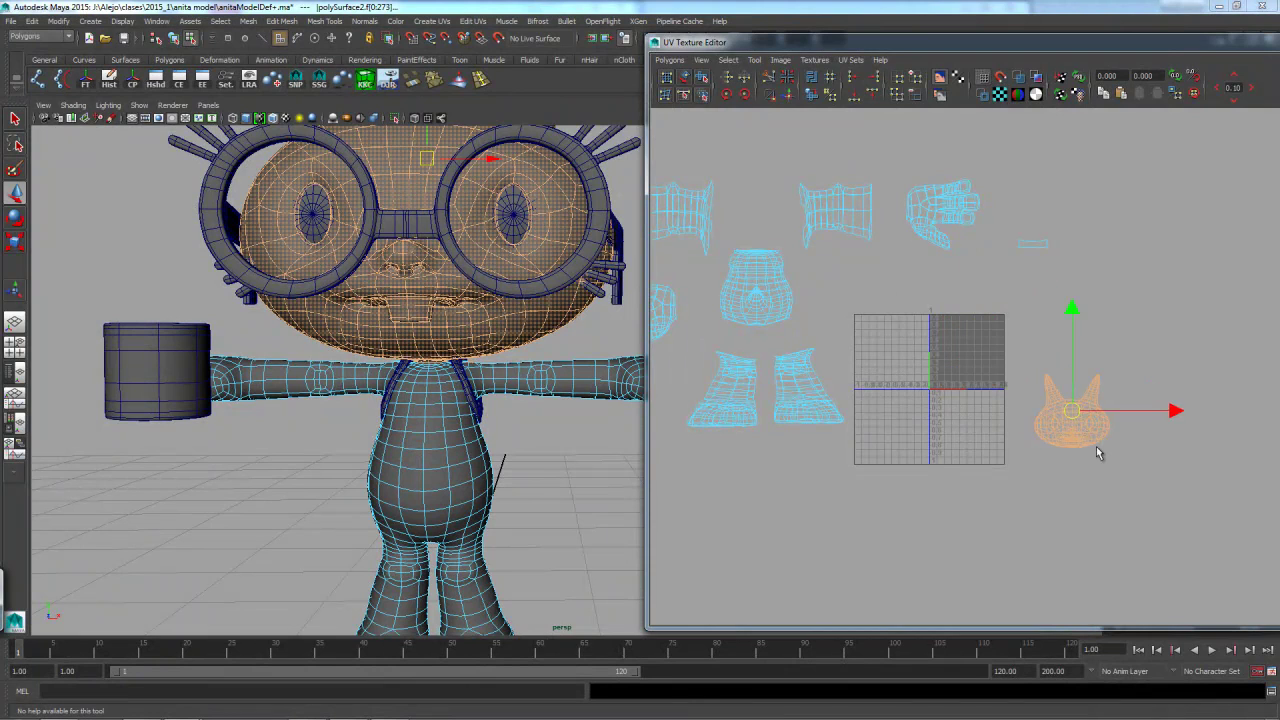
Select one leg's UV shell and examine the matching leg and foot on the model from several angles.
left_click(917, 481)
middle_click_drag(535, 478, 414, 274, "alt")
right_click_drag(414, 274, 712, 455, "alt")
left_click_drag(777, 355, 849, 451)
middle_click_drag(366, 429, 517, 477, "alt")
right_click_drag(517, 477, 454, 486, "alt")
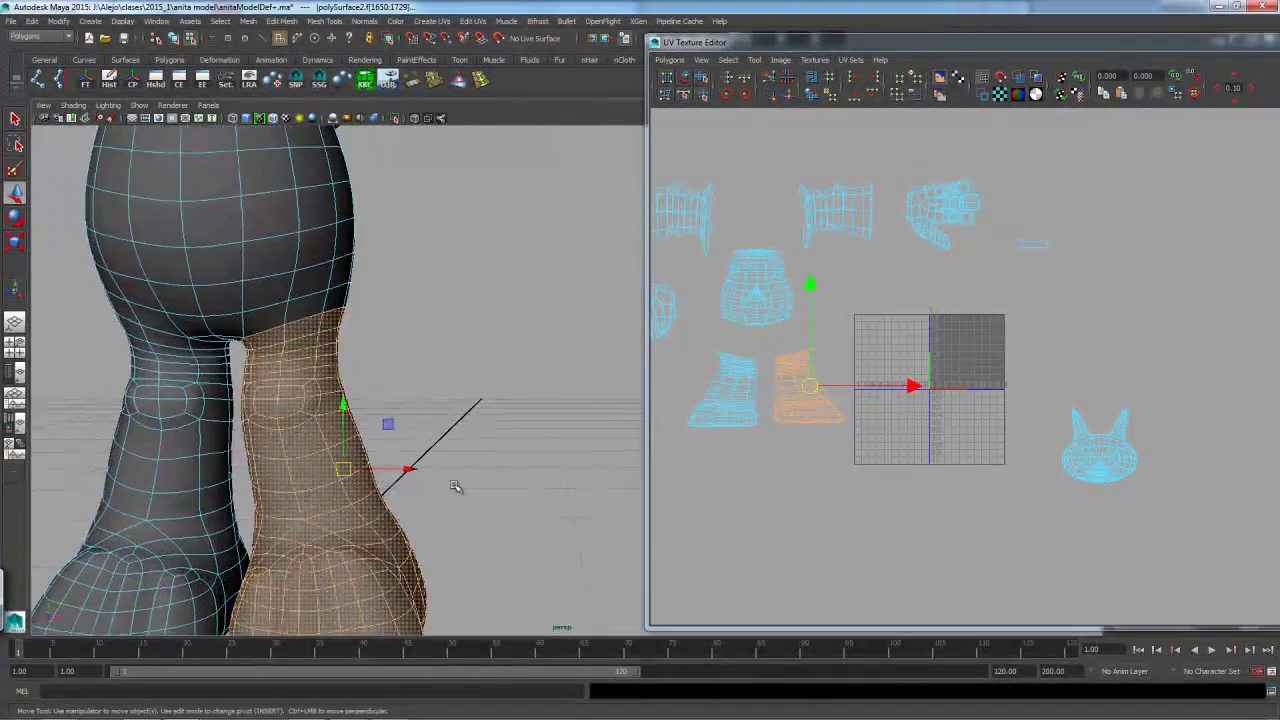
middle_click_drag(454, 486, 462, 364, "alt")
left_click_drag(462, 364, 426, 429, "alt")
middle_click_drag(426, 429, 246, 351, "alt")
left_click_drag(246, 351, 549, 503, "alt")
middle_click_drag(490, 486, 555, 457, "alt")
left_click_drag(555, 457, 468, 449, "alt")
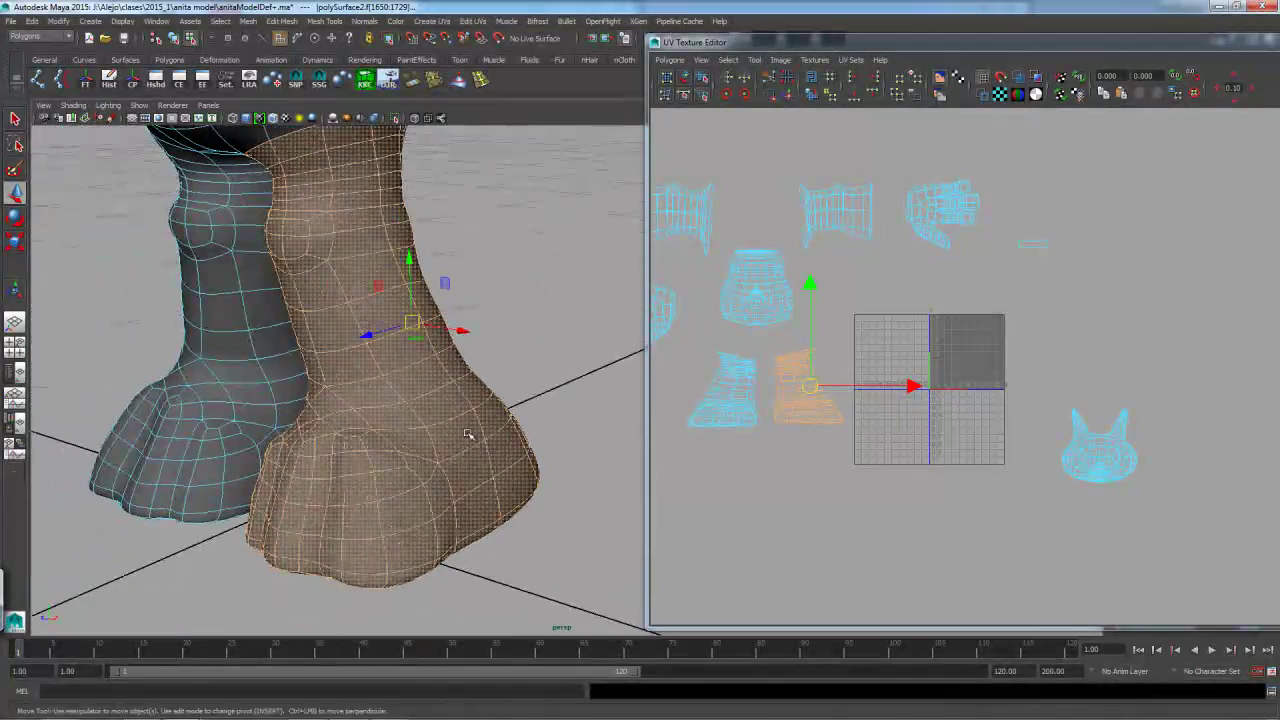
Select the edge loop running down the side of the torso and leg as a seam.
double_click(373, 167)
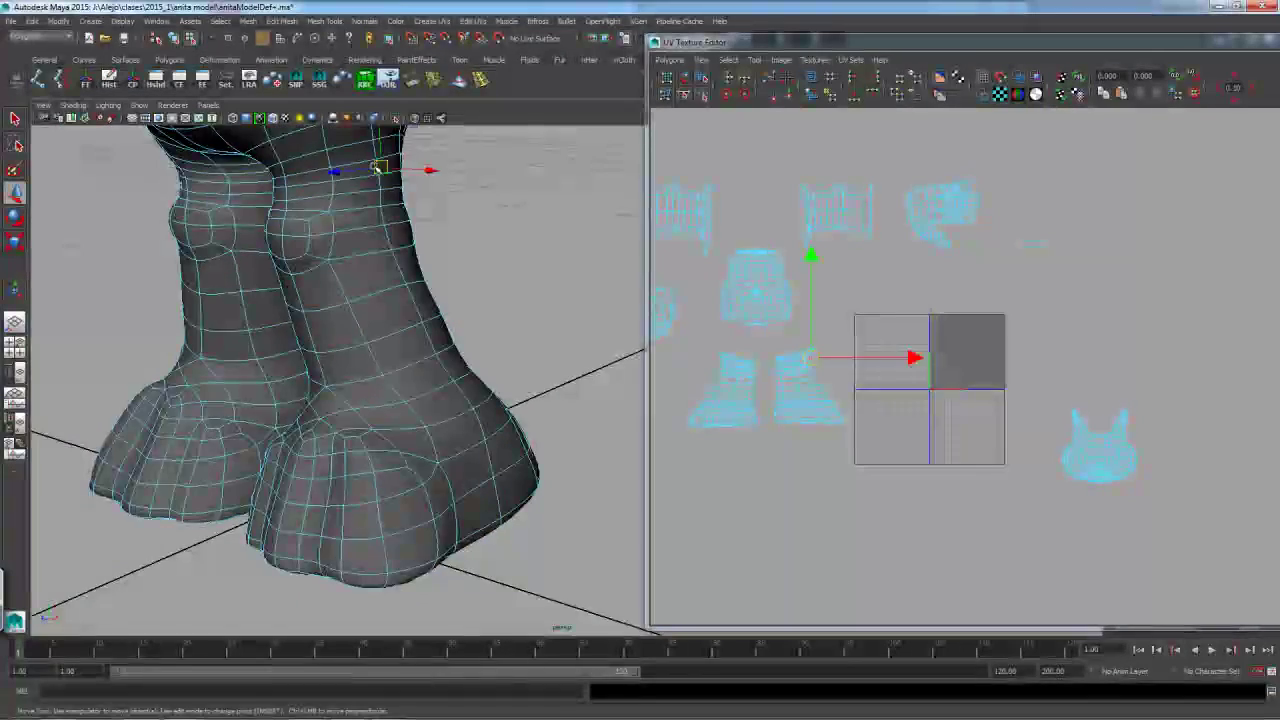
left_click_drag(394, 320, 375, 245, "alt")
middle_click_drag(377, 237, 391, 463, "alt")
left_click_drag(345, 440, 460, 430, "alt")
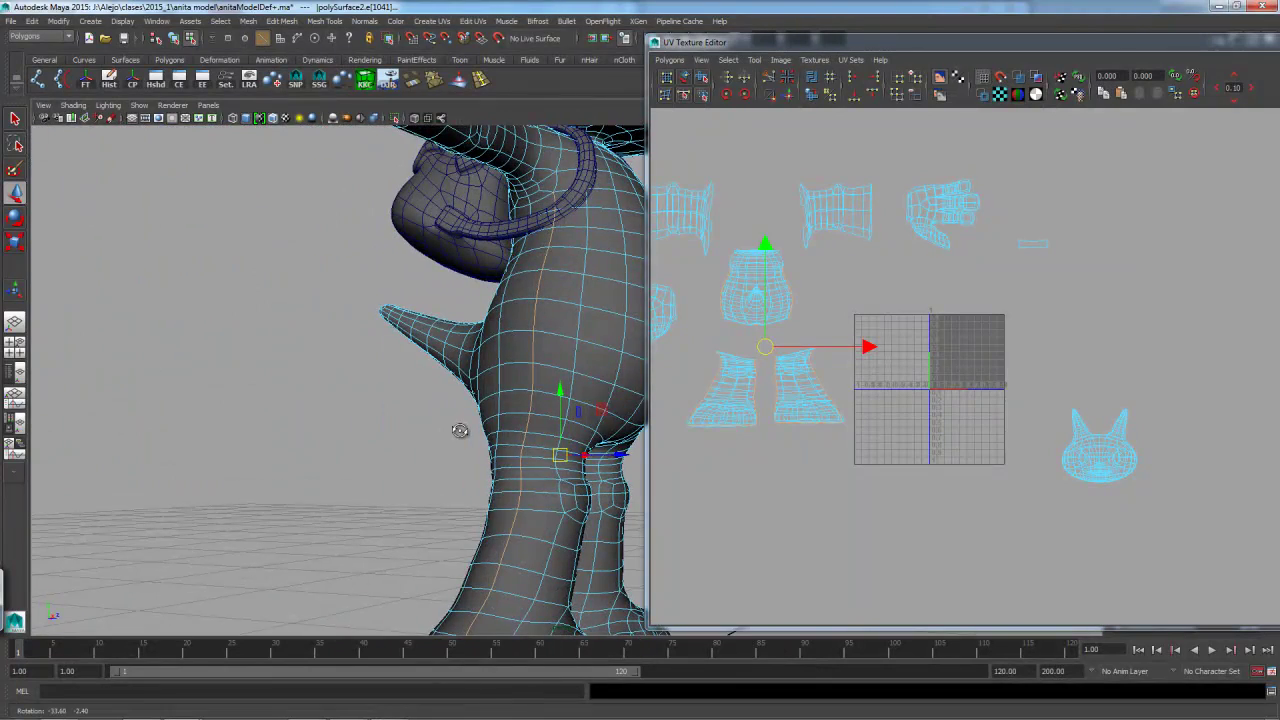
middle_click_drag(458, 435, 404, 417, "alt")
right_click_drag(406, 420, 302, 373, "alt")
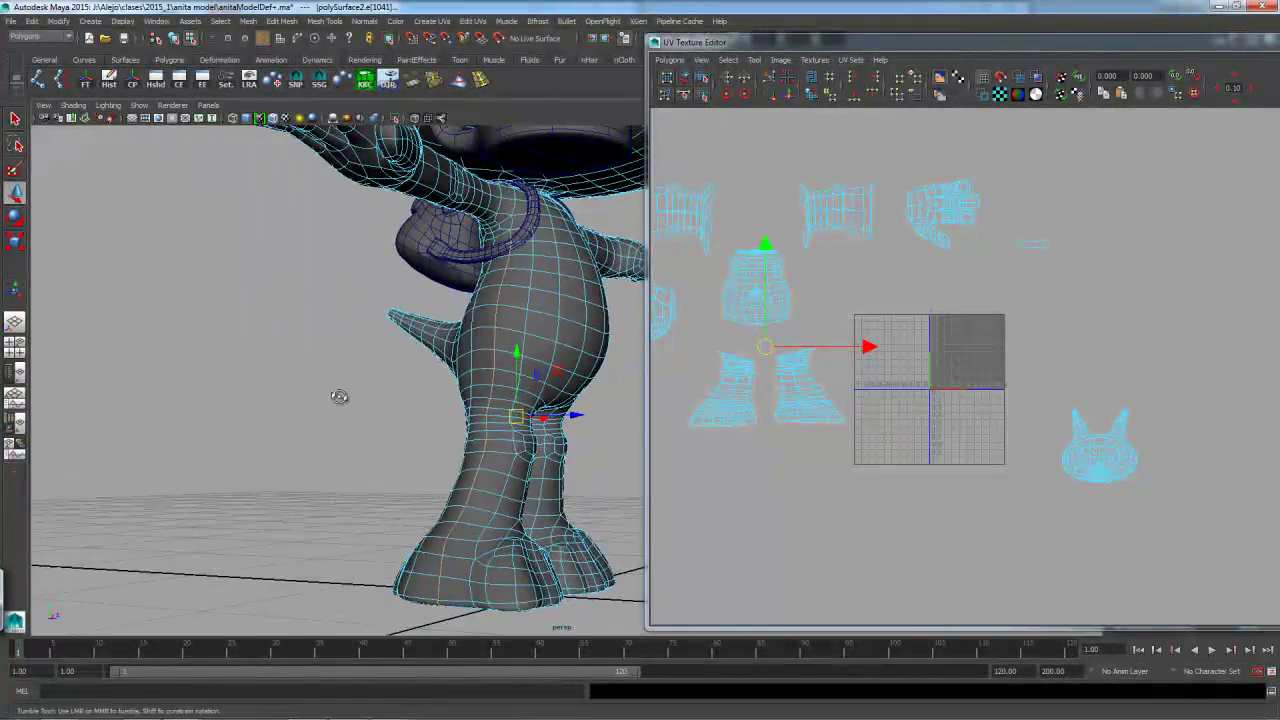
left_click_drag(341, 398, 243, 409, "alt")
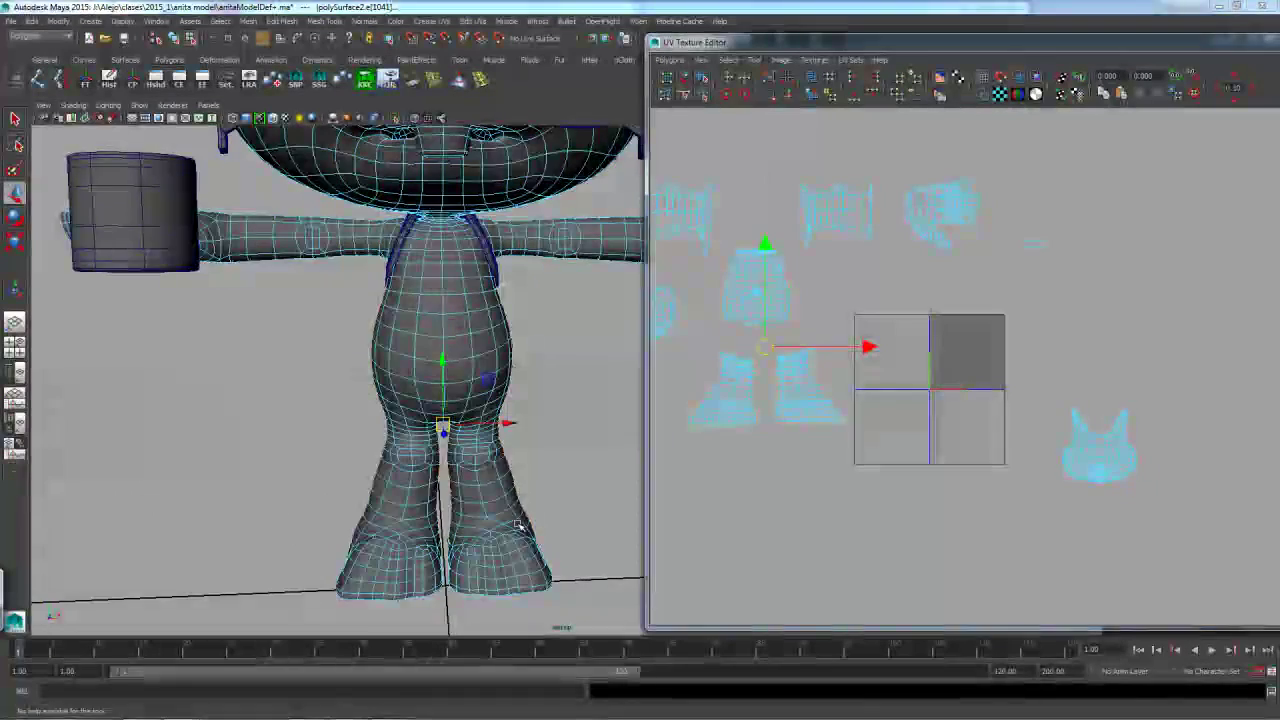
Adjust the seam selection under the feet to outline both soles, leaving out the edges that cross them.
middle_click_drag(536, 514, 465, 431, "alt")
left_click_drag(368, 475, 347, 420, "alt")
middle_click_drag(437, 580, 396, 462, "alt")
right_click_drag(398, 466, 625, 625, "alt")
left_click_drag(397, 410, 455, 399, "alt")
middle_click_drag(463, 380, 574, 414, "alt")
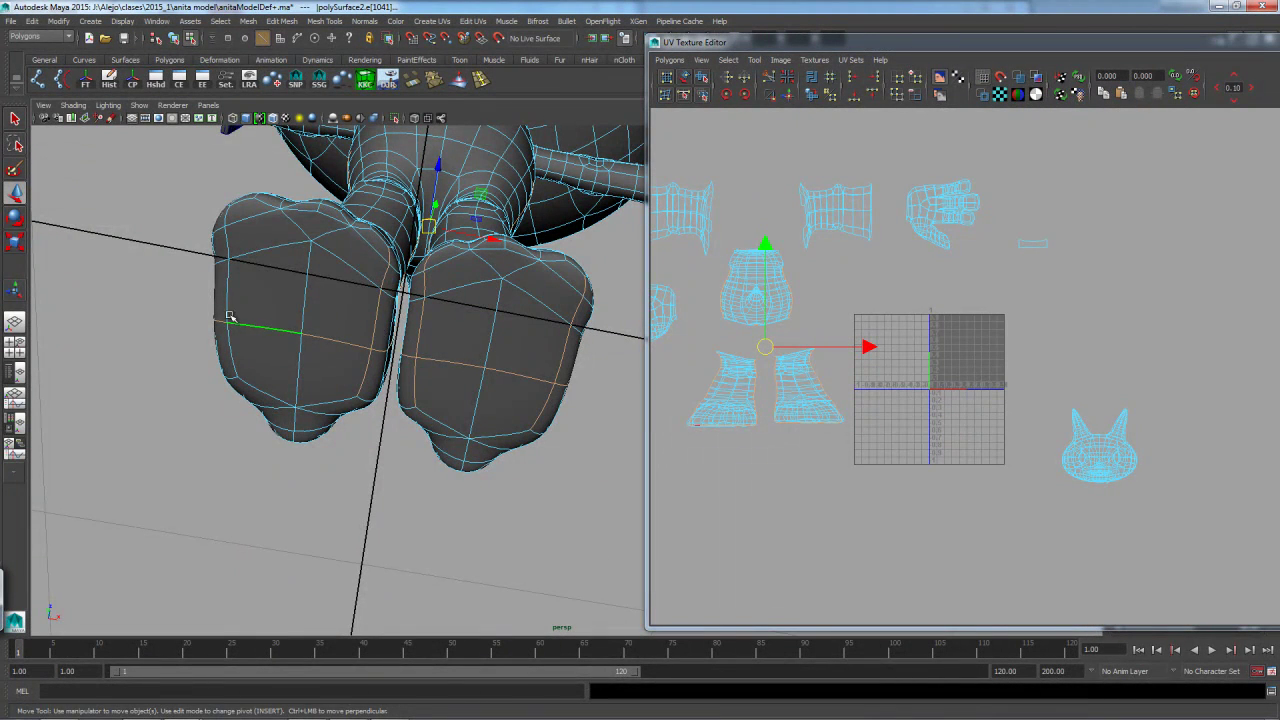
left_click_drag(372, 362, 447, 370, "alt")
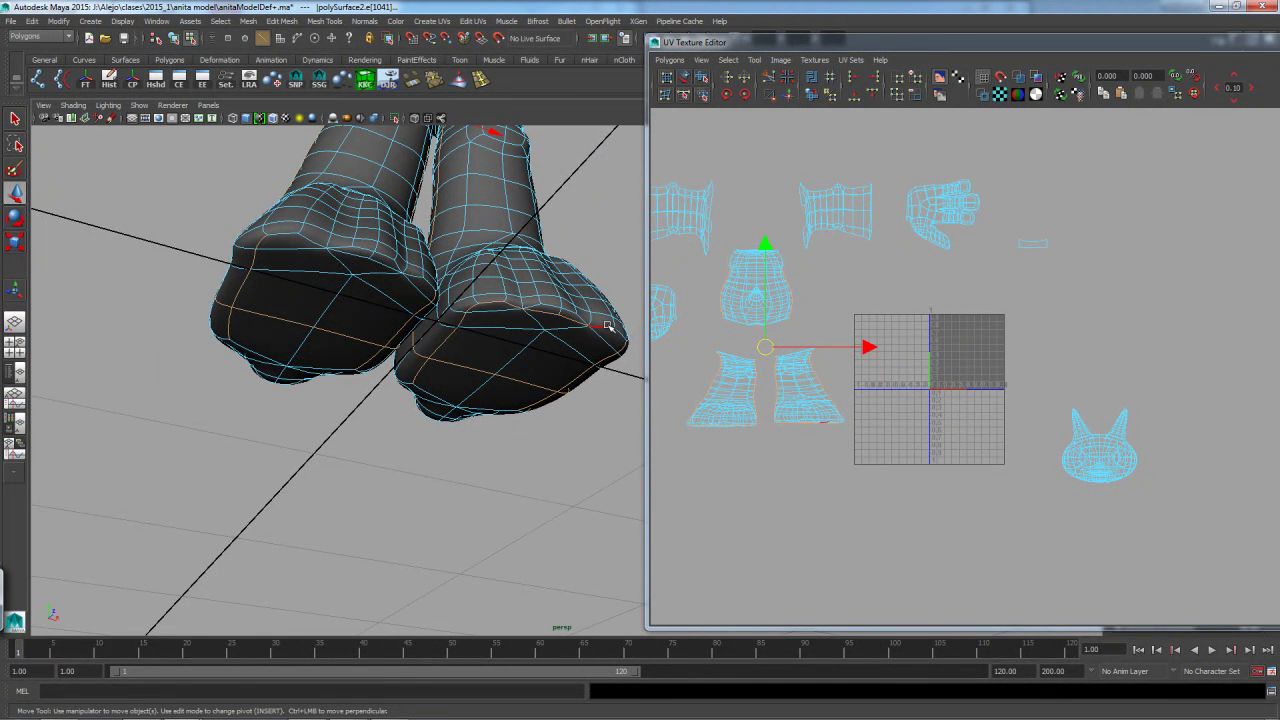
left_click_drag(475, 422, 433, 393, "alt")
mouse_move(424, 462)
left_mouse_down("alt")
mouse_move(411, 506)
mouse_move(386, 523)
mouse_move(331, 523)
mouse_move(401, 458)
left_mouse_up("alt")
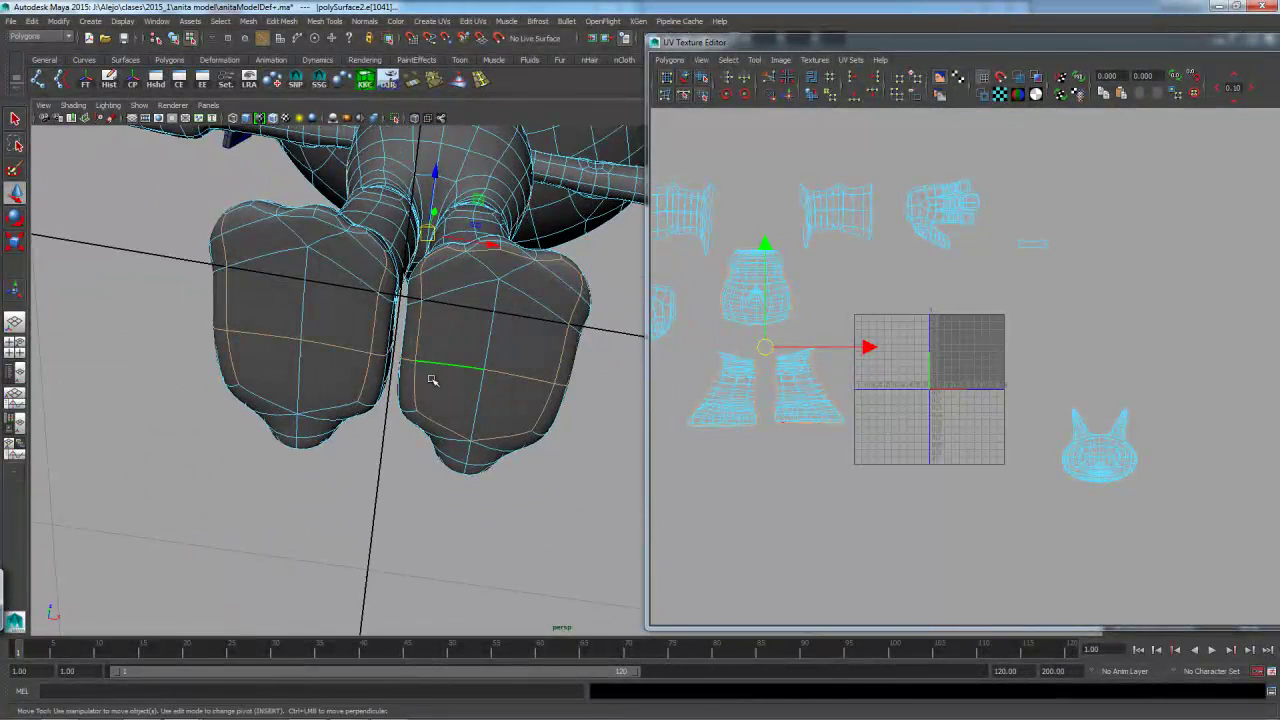
left_click_drag(491, 447, 478, 478, "alt")
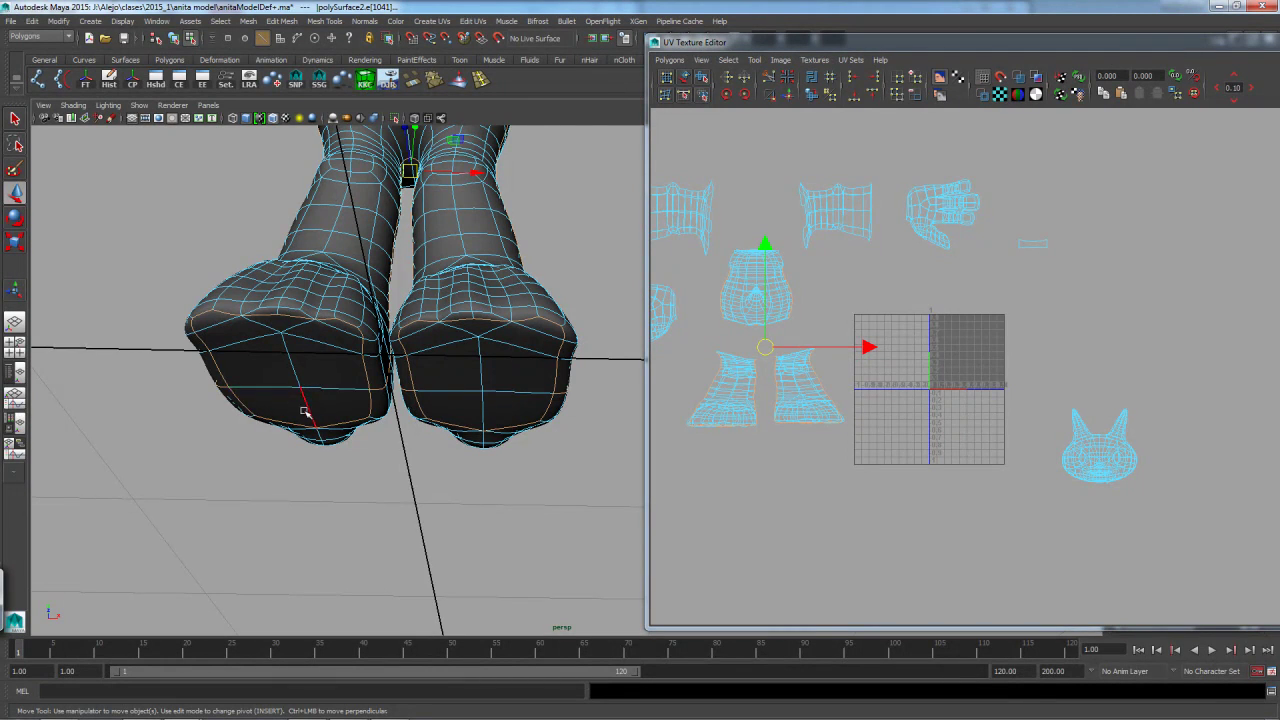
Cut the UVs along the selected leg-side and sole edges.
scroll(305, 411, "down", 5)
left_click_drag(349, 440, 374, 429, "alt")
middle_click_drag(374, 429, 334, 474, "alt")
left_click_drag(334, 474, 275, 387, "alt")
middle_click_drag(275, 387, 212, 400, "alt")
right_click_drag(350, 460, 450, 472, "alt")
left_click(770, 78)
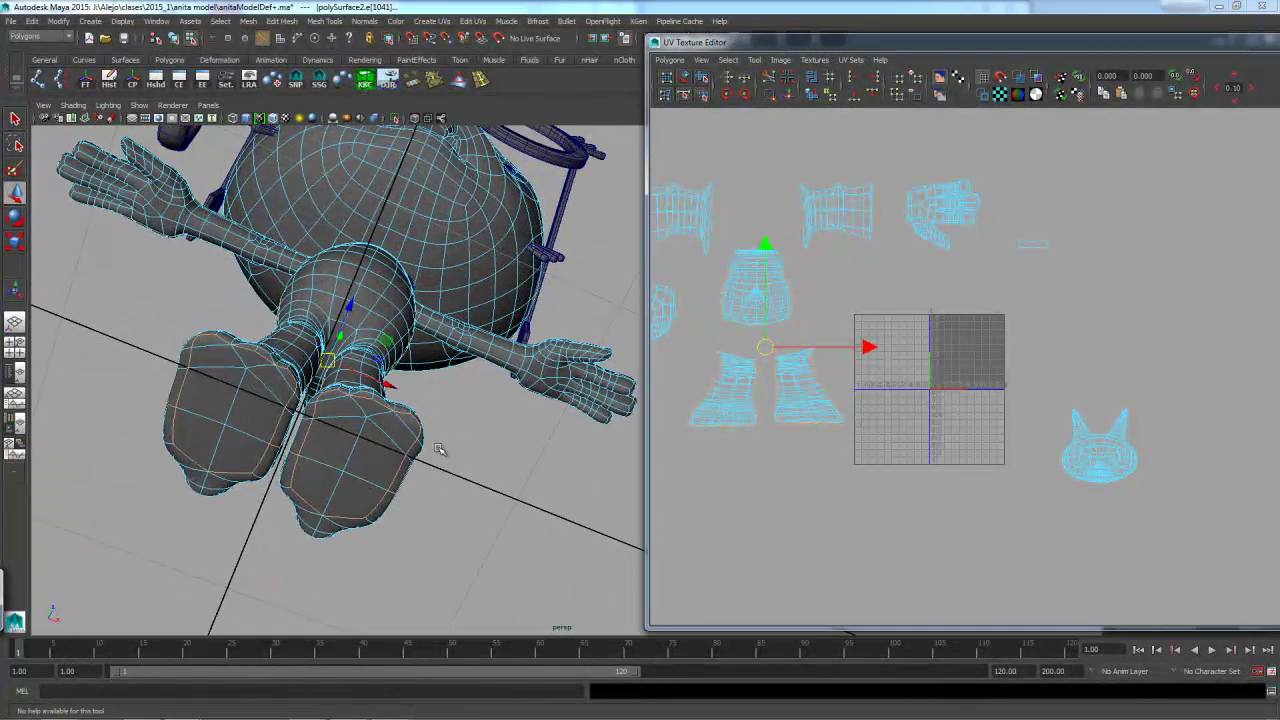
Select the sole faces of one foot.
right_click_drag(348, 489, 354, 438)
left_click(328, 488)
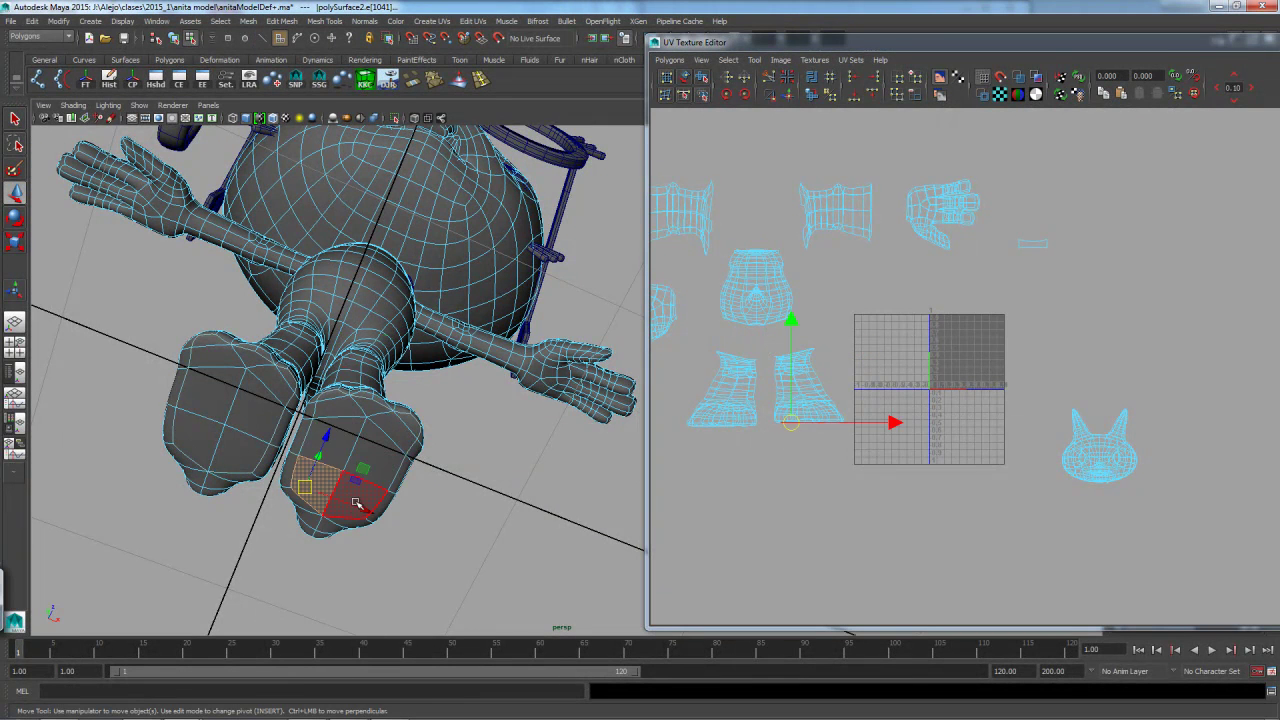
left_click(364, 479, "shift")
left_click(380, 453, "shift")
left_click(343, 439, "shift")
left_click(350, 400, "shift")
Deselect the stray faces on the foot's upper side so that only the sole faces are selected.
left_click_drag(460, 460, 378, 556, "alt")
middle_click_drag(475, 459, 320, 494, "alt")
left_click_drag(320, 494, 411, 489, "alt")
key("f")
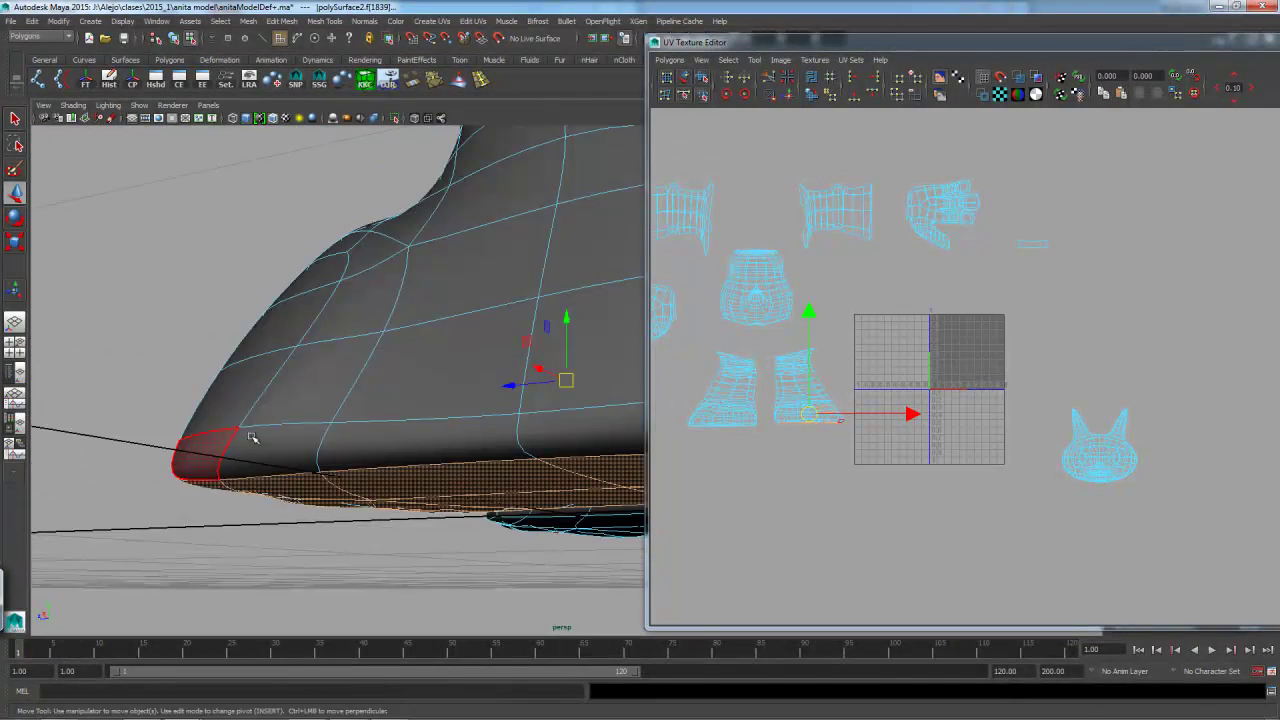
scroll(440, 455, "down", 5)
middle_click_drag(430, 434, 132, 438, "alt")
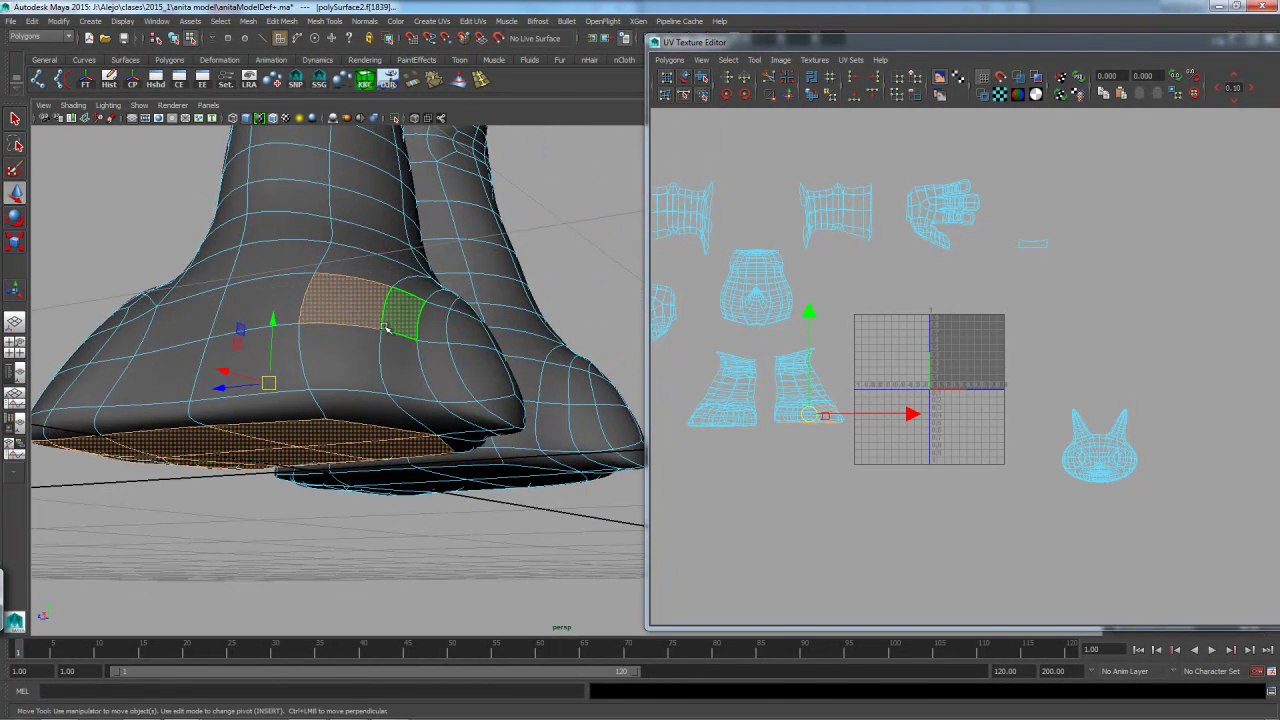
left_click_drag(395, 311, 347, 310, "ctrl")
scroll(451, 509, "down", 4)
left_click_drag(451, 510, 607, 411, "alt")
Planar-map the sole from the Y axis and move its UV shell clear of the texture square, above the head's shell.
left_click(432, 21)
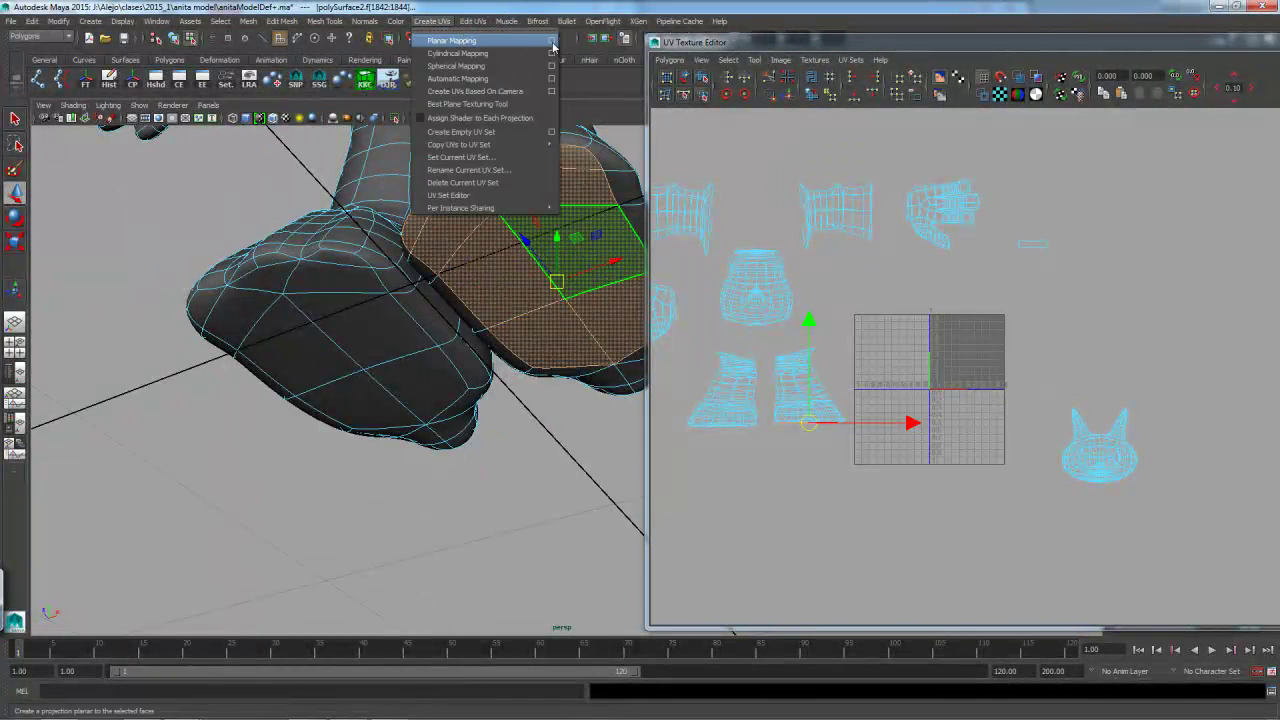
left_click(551, 42)
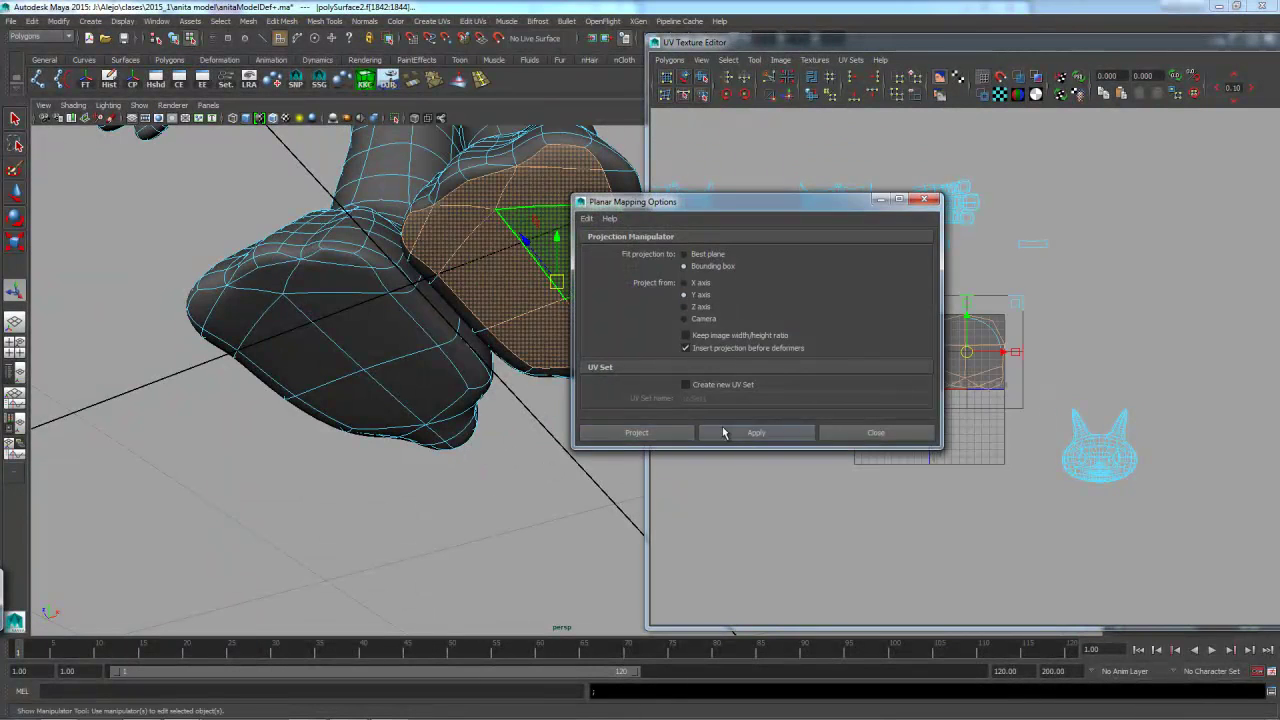
left_click(672, 434)
left_click_drag(968, 353, 1171, 268)
Turn on the display of texture borders and shaded UV shells.
mouse_move(336, 310)
left_mouse_down("alt")
mouse_move(354, 309)
mouse_move(345, 300)
left_mouse_up("alt")
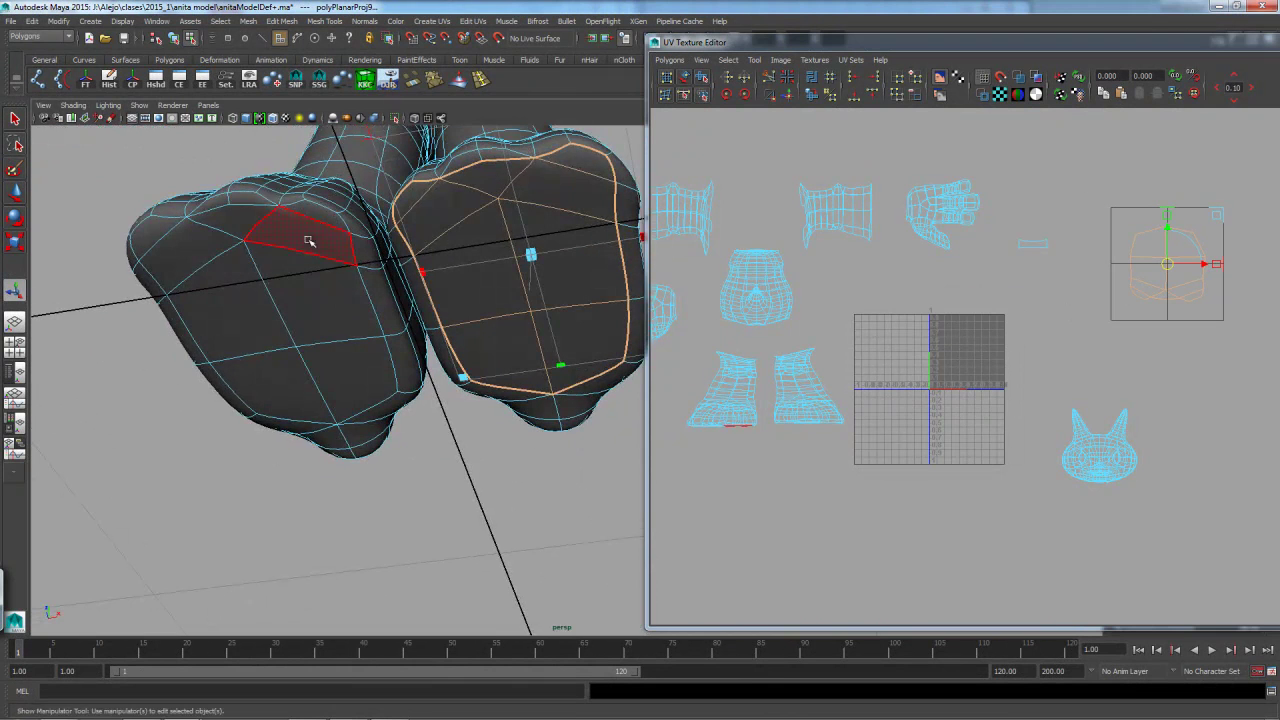
left_click(981, 93)
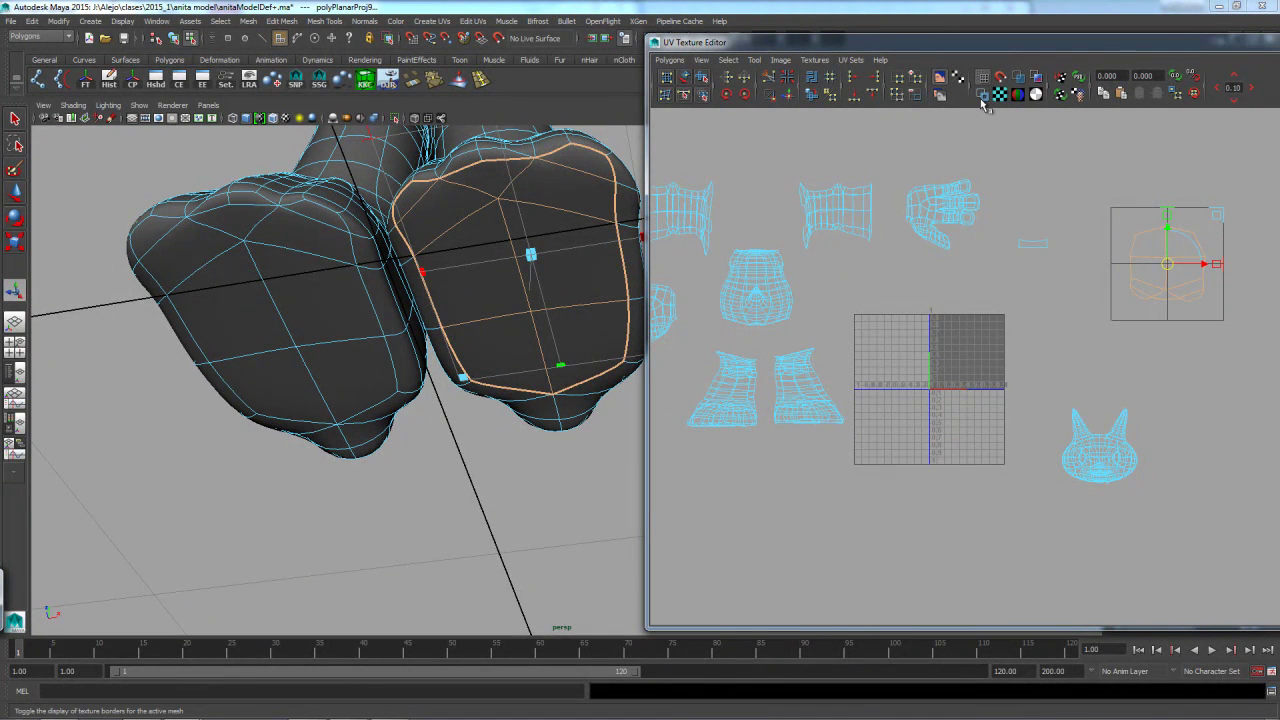
left_click(1017, 78)
left_click(916, 312)
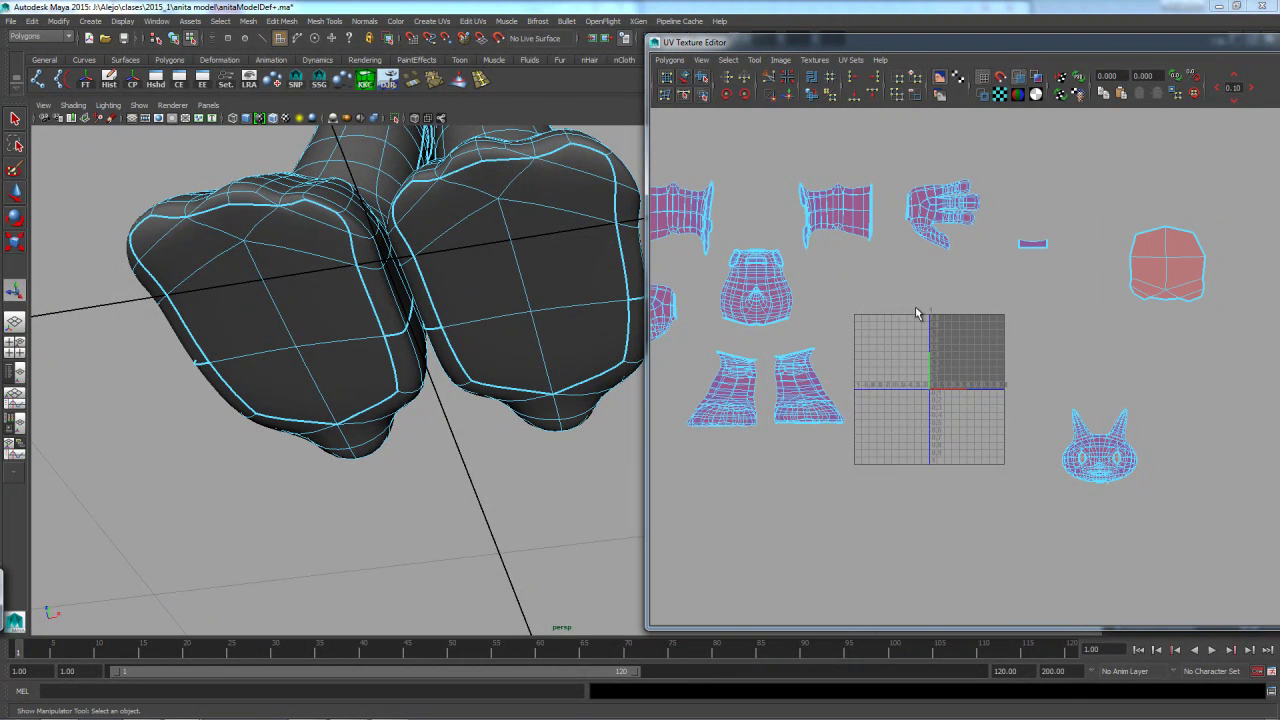
Select all sole faces of the other foot.
right_click_drag(304, 242, 308, 278)
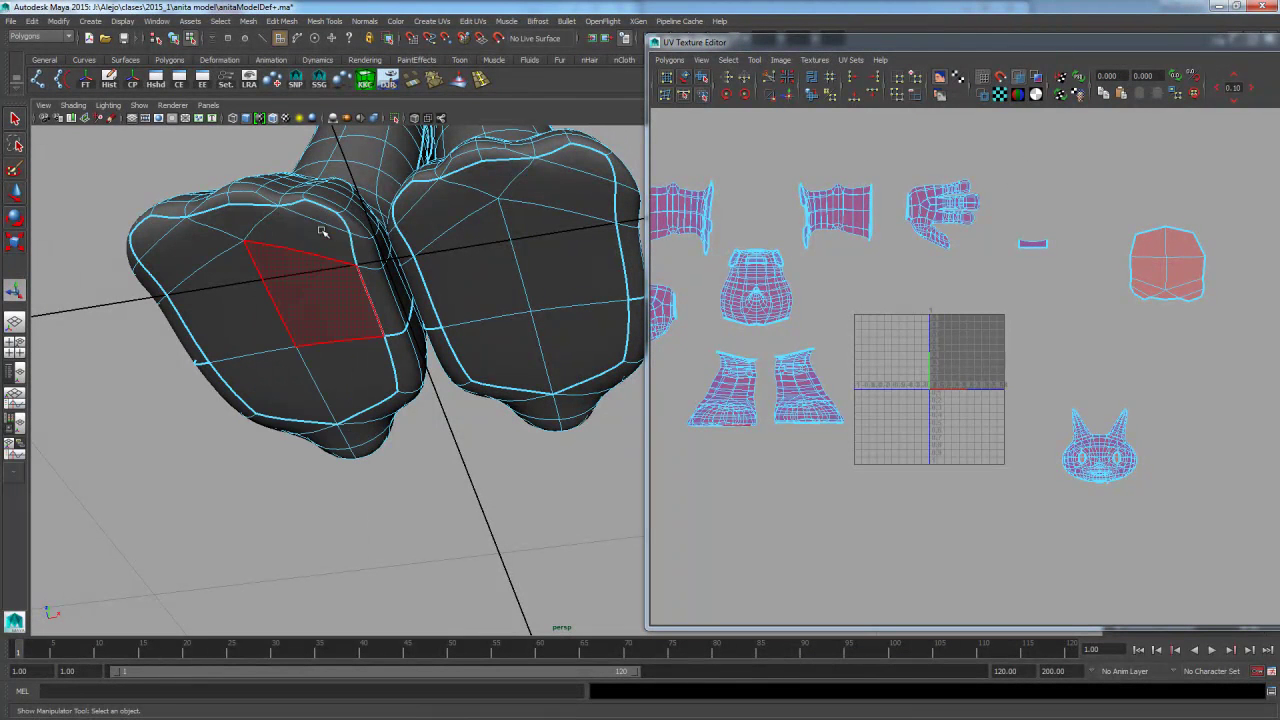
left_click(163, 240)
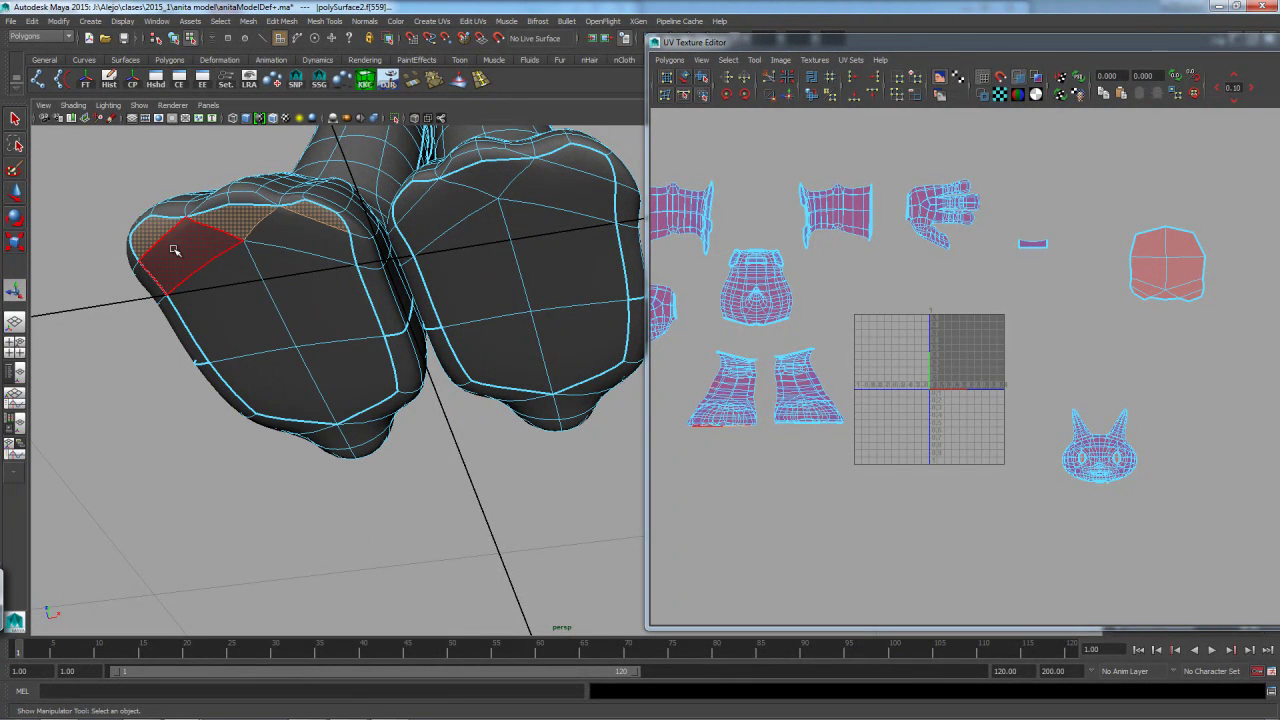
left_click(289, 243, "shift")
left_click(298, 276, "shift")
left_click(241, 293, "shift")
left_click(264, 368, "shift")
left_click(324, 364, "shift")
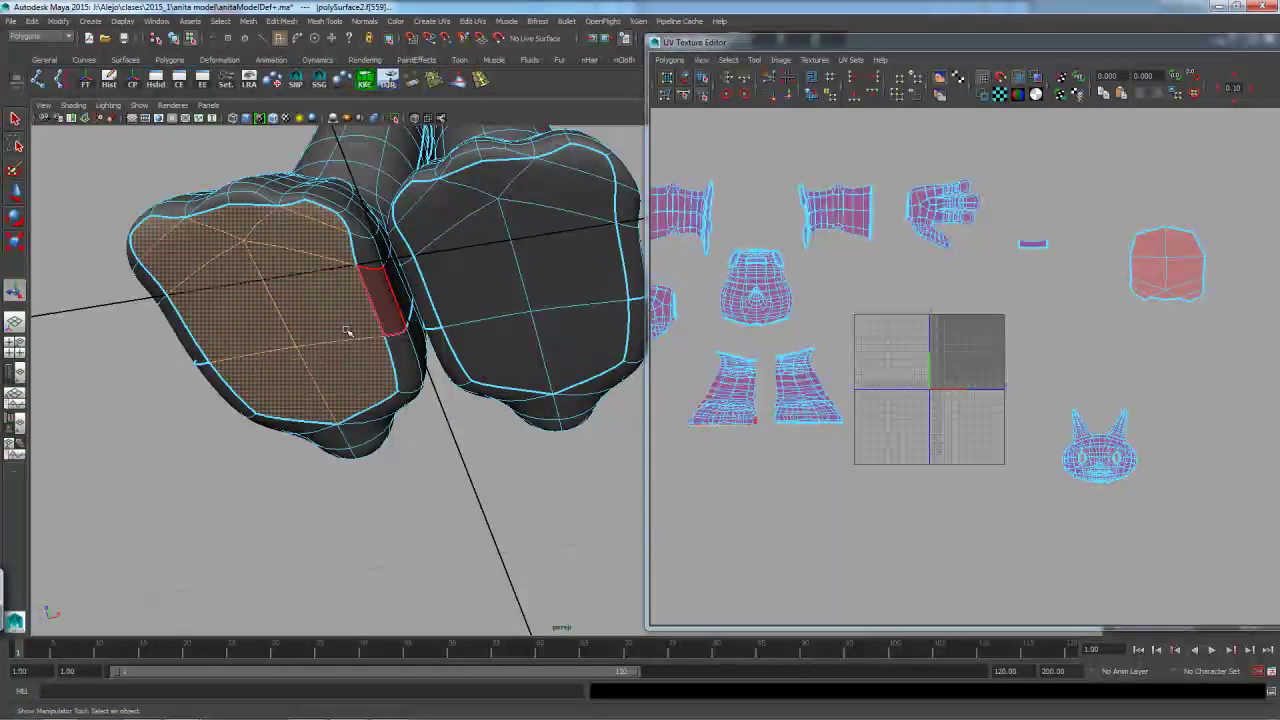
Planar-map the second sole with the same projection settings and place its UV shell beside the first sole's shell.
left_click_drag(442, 385, 468, 417, "alt")
right_click_drag(468, 417, 343, 349, "alt")
left_click_drag(343, 349, 497, 380, "alt")
middle_click_drag(497, 380, 200, 389, "alt")
left_click_drag(200, 389, 449, 407, "alt")
left_click_drag(449, 407, 280, 335, "alt")
middle_click_drag(280, 335, 423, 386, "alt")
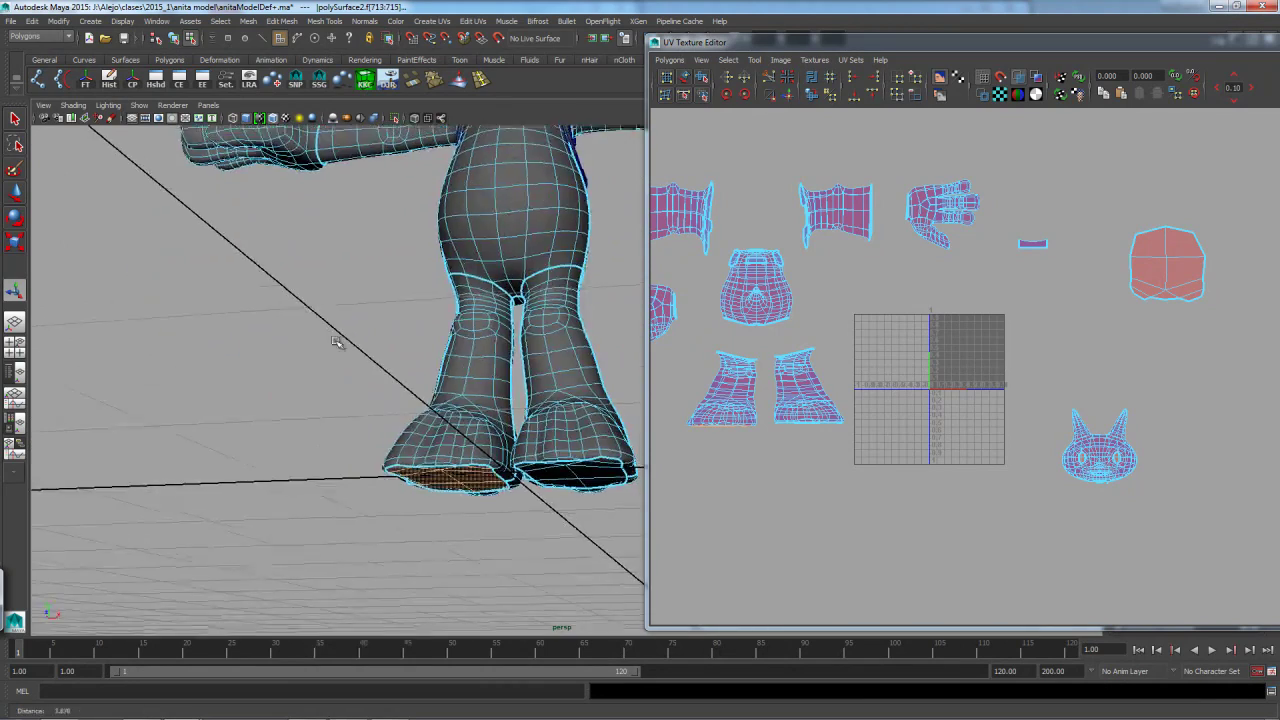
right_click_drag(423, 386, 342, 348, "alt")
middle_click_drag(342, 348, 303, 401, "alt")
left_click_drag(303, 401, 369, 343, "alt")
left_click(434, 22)
left_click(441, 41)
left_click_drag(968, 362, 1088, 268)
Select one overlapping half of the first leg's UVs and move that shell down, clear of the other half.
left_click_drag(307, 583, 478, 444, "alt")
left_click_drag(453, 380, 374, 380, "alt")
middle_click_drag(450, 383, 358, 383, "alt")
left_click_drag(358, 383, 411, 380, "alt")
mouse_move(808, 384)
right_mouse_down()
mouse_move(856, 385)
mouse_move(800, 386)
mouse_move(826, 376)
right_mouse_up()
left_click(798, 386)
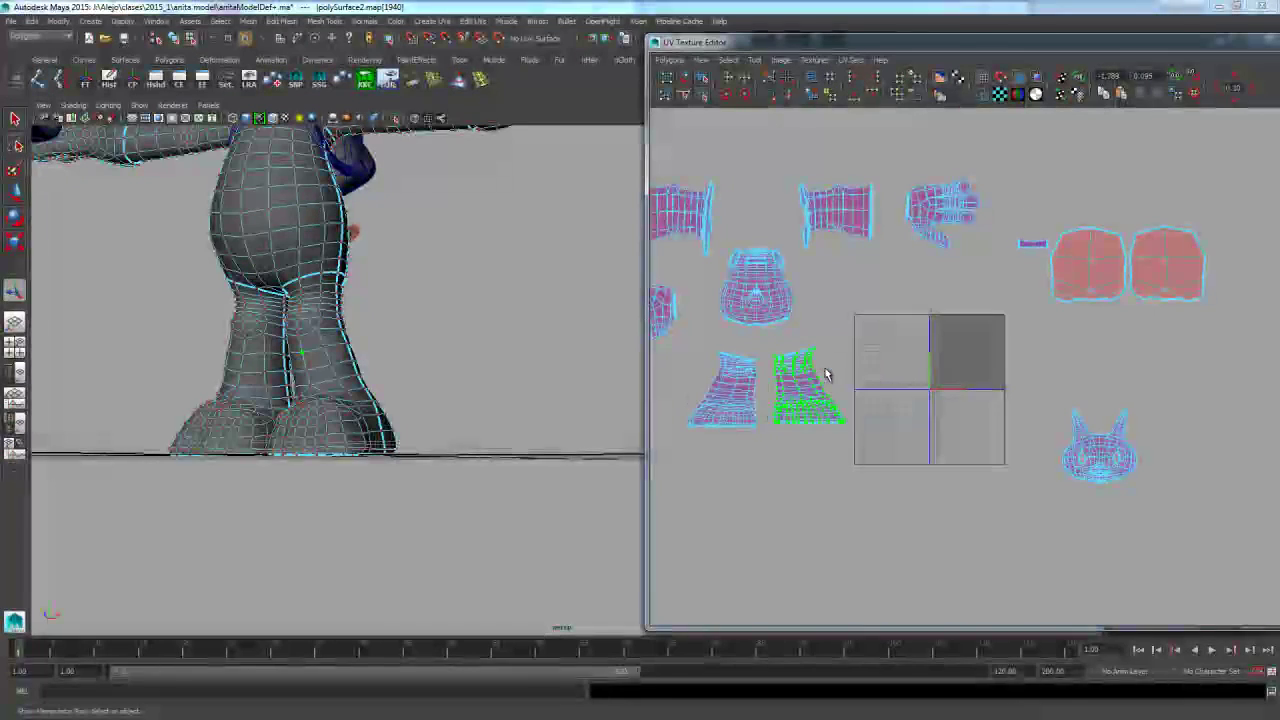
key("w")
left_click_drag(809, 387, 815, 491)
Separate the other leg's overlapping UV halves by moving one half's shell below the other.
scroll(358, 380, "up", 3)
left_click_drag(356, 378, 249, 384, "alt")
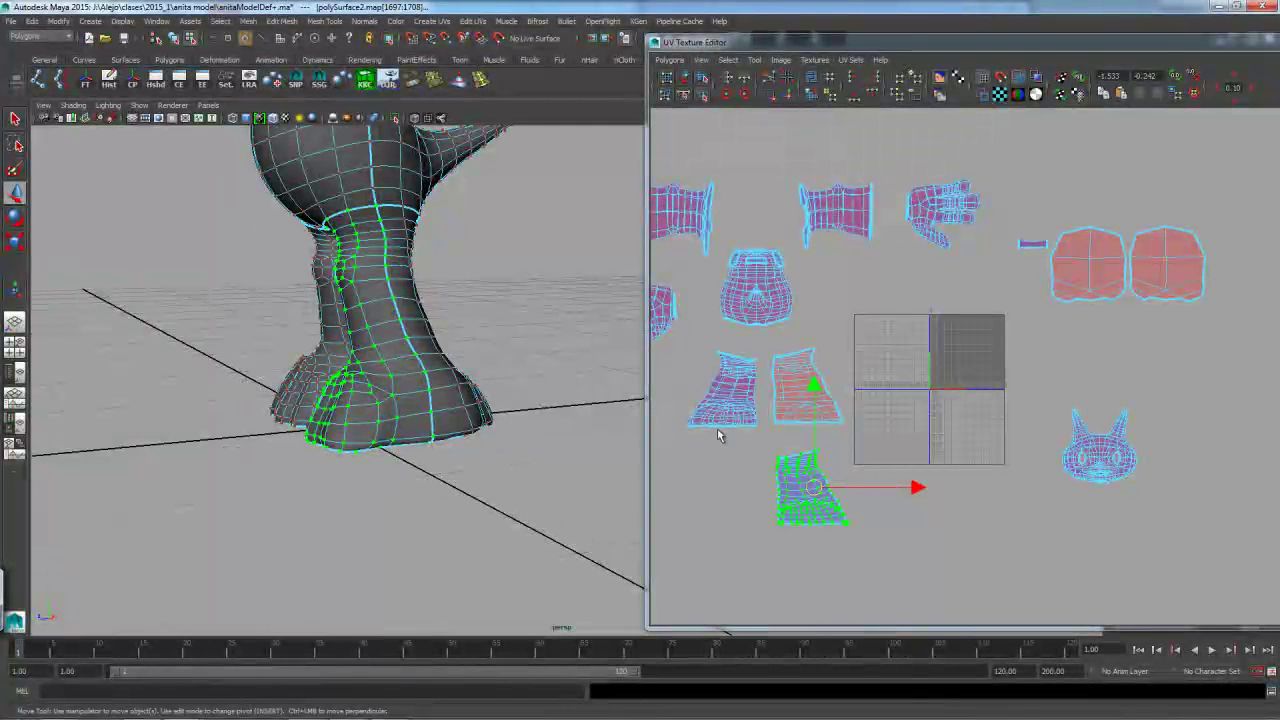
left_click(731, 399)
mouse_move(733, 397)
right_mouse_down()
mouse_move(759, 393)
mouse_move(746, 387)
right_mouse_up()
left_click_drag(727, 393, 718, 487)
Pull the middle UV of the foot's bottom border downward on the red upper leg-half shell nearest the texture square.
right_click_drag(853, 391, 1086, 331, "alt")
middle_click_drag(922, 406, 966, 394, "alt")
right_click_drag(963, 402, 943, 416, "alt")
middle_click_drag(888, 424, 976, 363, "alt")
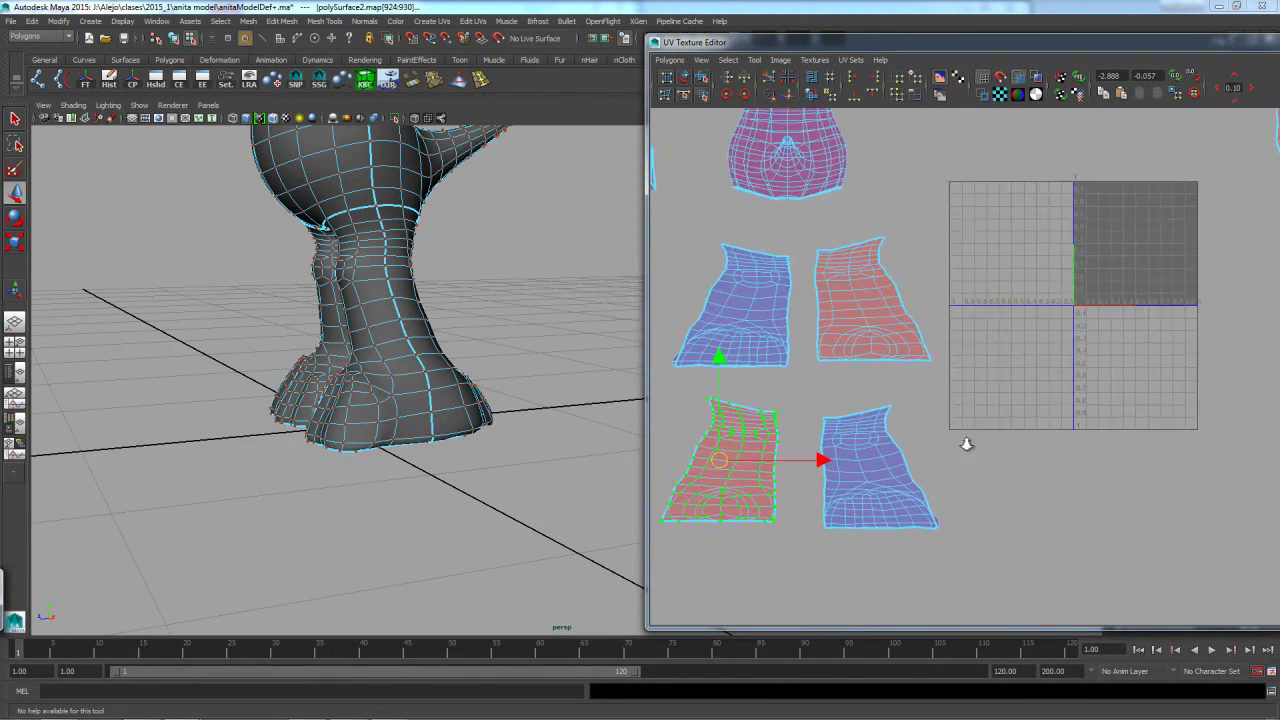
right_click_drag(940, 383, 1040, 405, "alt")
middle_click_drag(786, 393, 981, 438, "alt")
right_click_drag(981, 438, 1200, 538, "alt")
left_click(970, 468)
left_click_drag(970, 468, 969, 516)
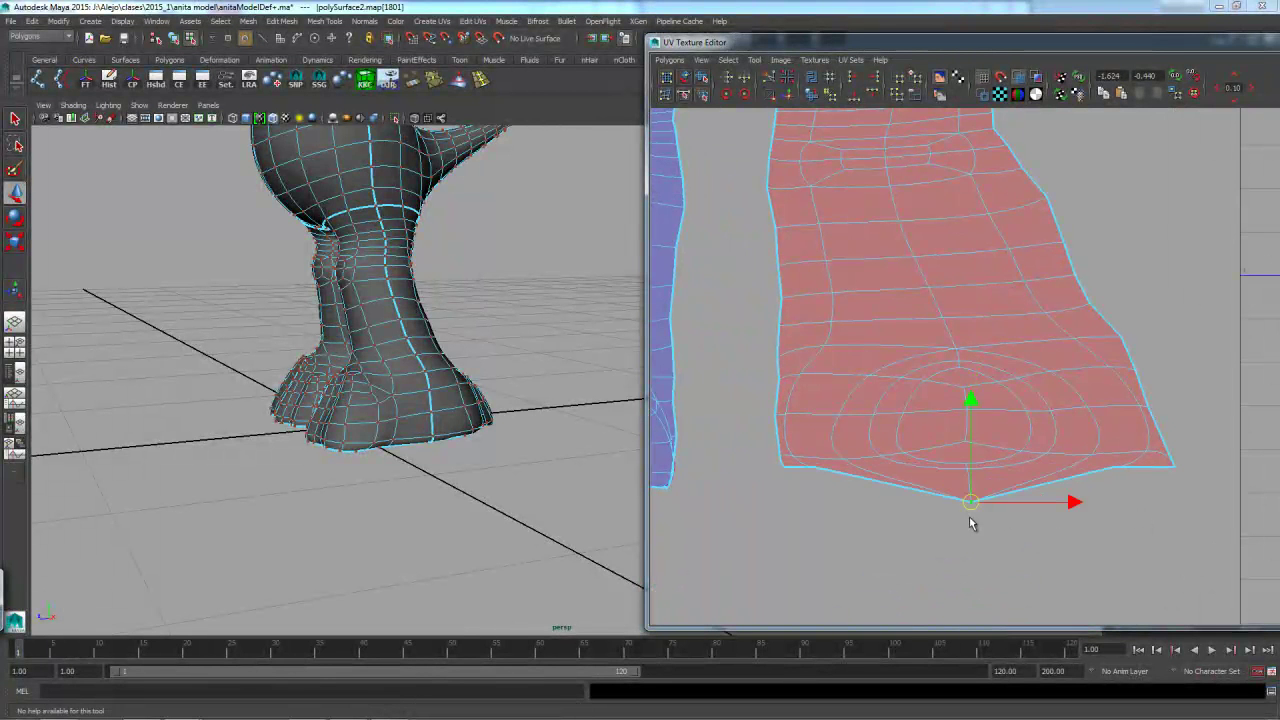
Lower the two border UVs on either side of the middle UV to round out the foot's bottom edge.
left_click(817, 468)
left_click(815, 466)
left_click_drag(813, 489, 811, 504)
left_click(1118, 471)
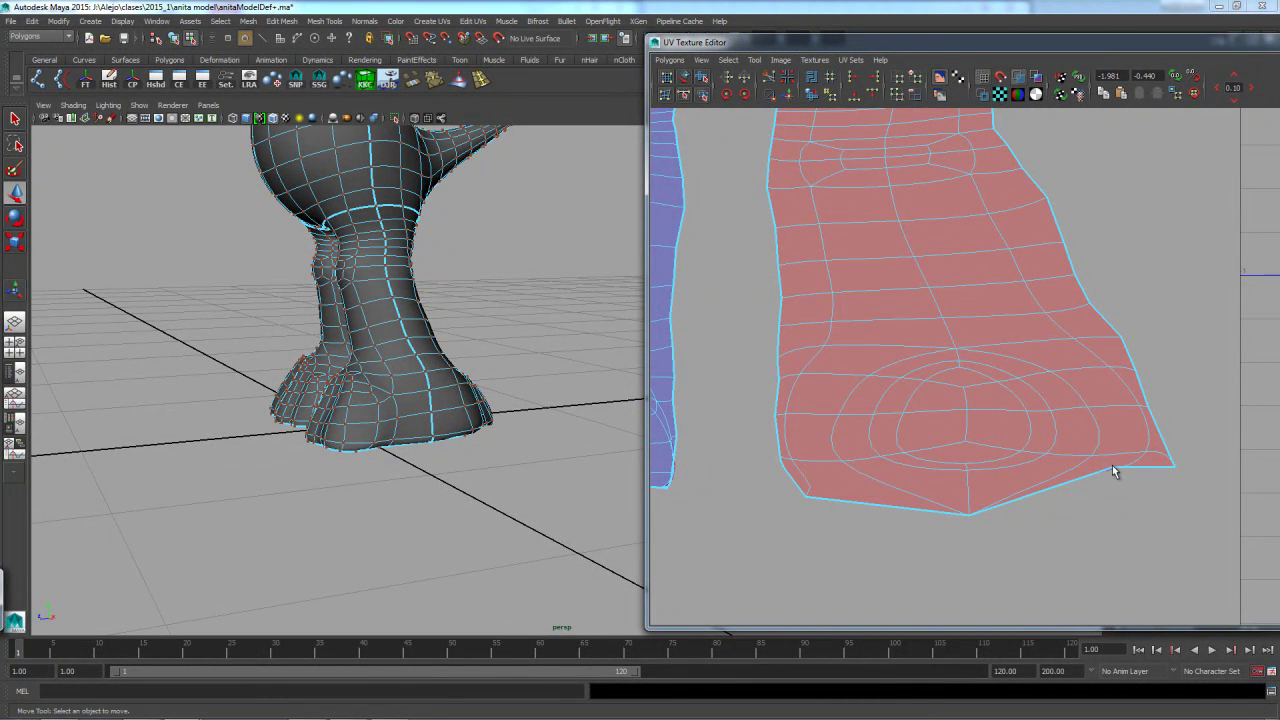
left_click(1117, 470)
left_click_drag(1130, 492, 1120, 501)
Pull the border UVs above the folded foot corner outward on the blue lower leg-half shell.
middle_click_drag(1037, 415, 1008, 478, "alt")
mouse_move(940, 407)
middle_mouse_down("alt")
mouse_move(921, 278)
mouse_move(954, 277)
mouse_move(927, 212)
middle_mouse_up("alt")
middle_click_drag(978, 501, 967, 397, "alt")
middle_click_drag(1029, 434, 912, 422, "alt")
scroll(1038, 467, "up", 1)
middle_click_drag(1148, 370, 1020, 457, "alt")
scroll(1019, 141, "down", 1)
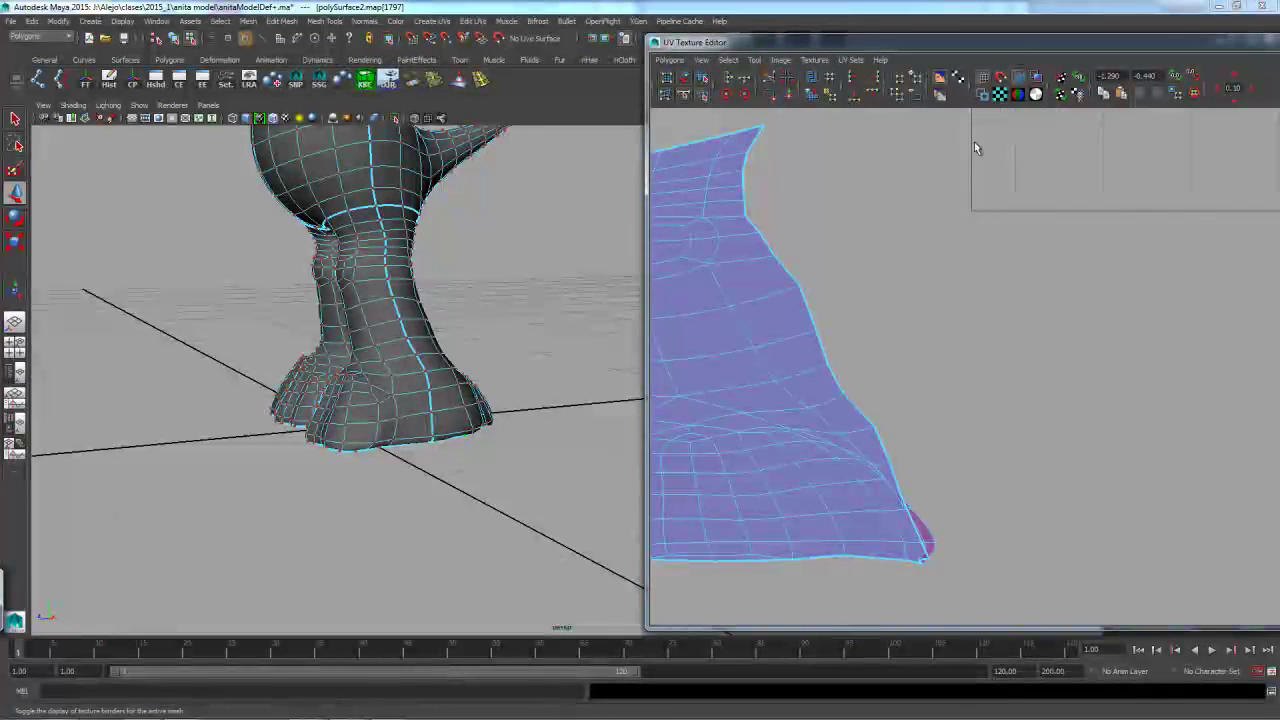
right_click_drag(914, 517, 980, 529, "alt")
middle_click_drag(980, 529, 1031, 440, "alt")
right_click_drag(1062, 508, 1152, 545, "alt")
left_click_drag(909, 407, 928, 368)
left_click(920, 454)
left_click_drag(921, 452, 991, 432)
Pull the inner UVs above and inside the folded foot corner outward toward the border on the blue lower leg-half shell.
left_click(932, 462)
left_click(931, 468)
left_click_drag(918, 466, 955, 452)
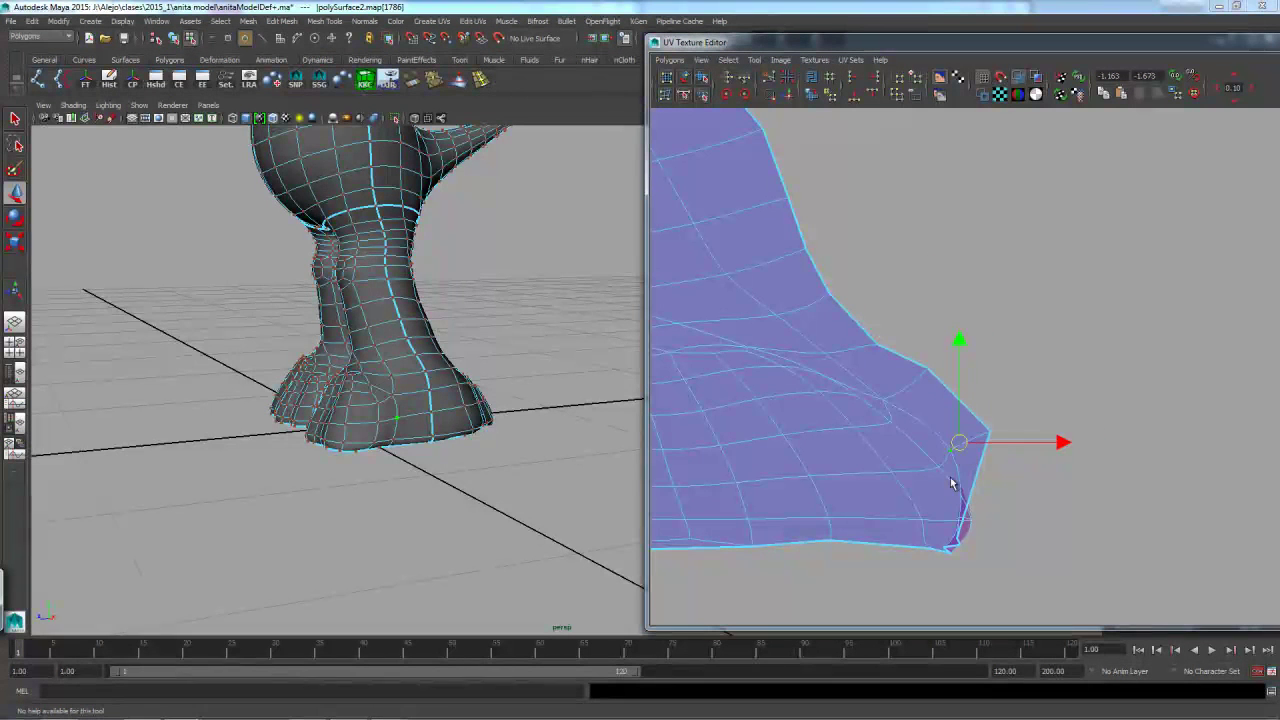
left_click(960, 551)
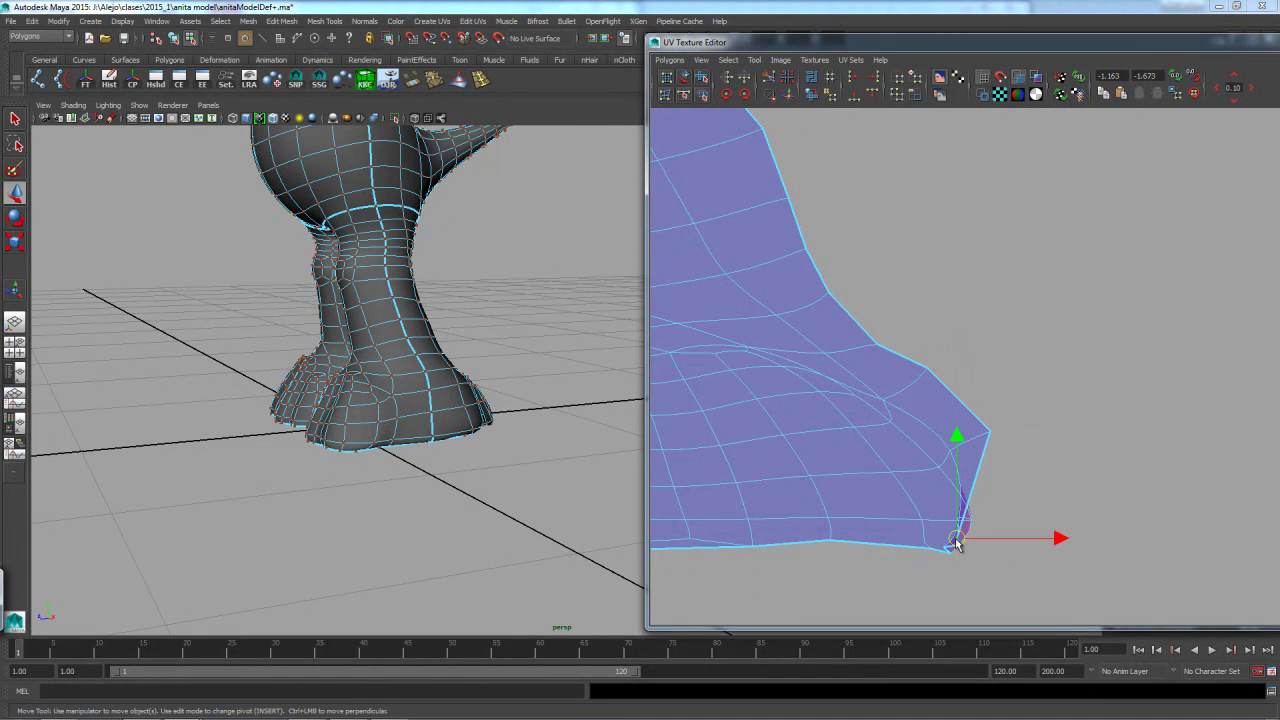
left_click(956, 540)
left_click_drag(957, 539, 1003, 510)
left_click(965, 525)
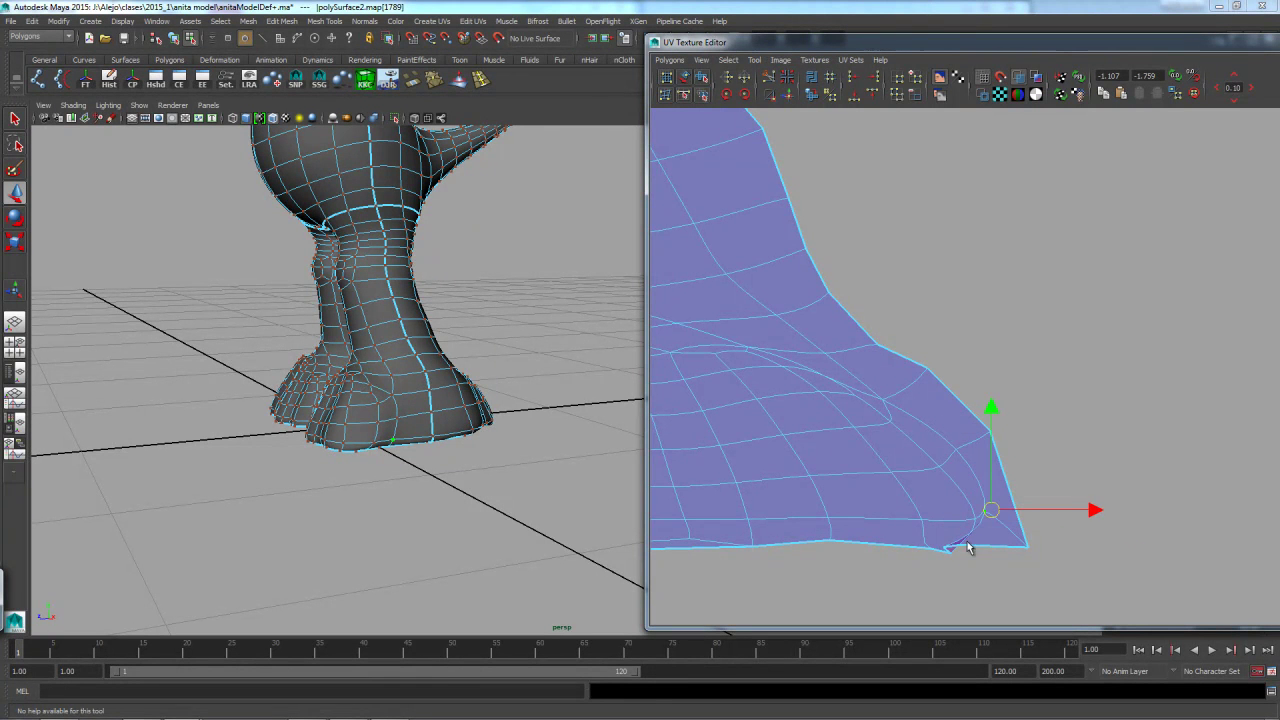
Pull the remaining folded border UVs down and outward to open up the foot corner.
left_click(946, 548)
left_click_drag(945, 548, 999, 564)
left_click(966, 550)
left_click(960, 550)
left_click_drag(960, 547, 1028, 571)
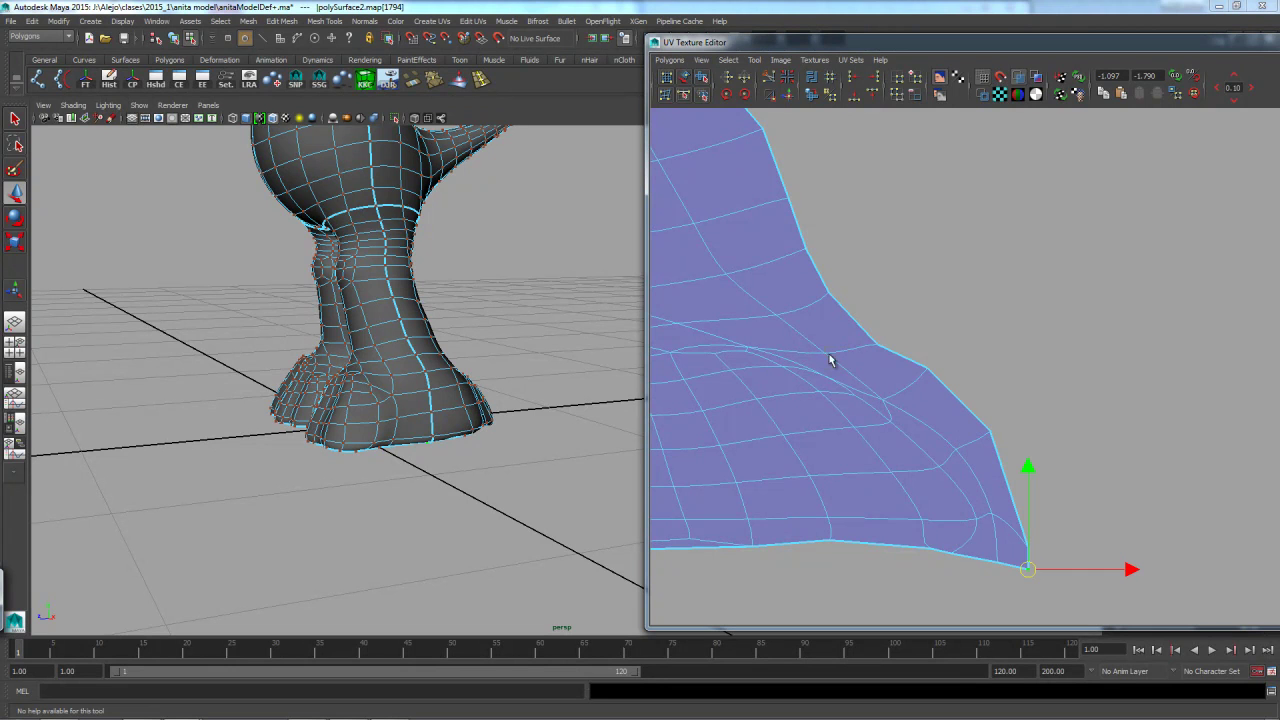
Nudge two crowded interior UVs along the foot's upper contour upward to space out the mesh lines.
left_click_drag(893, 403, 894, 407)
left_click(885, 404)
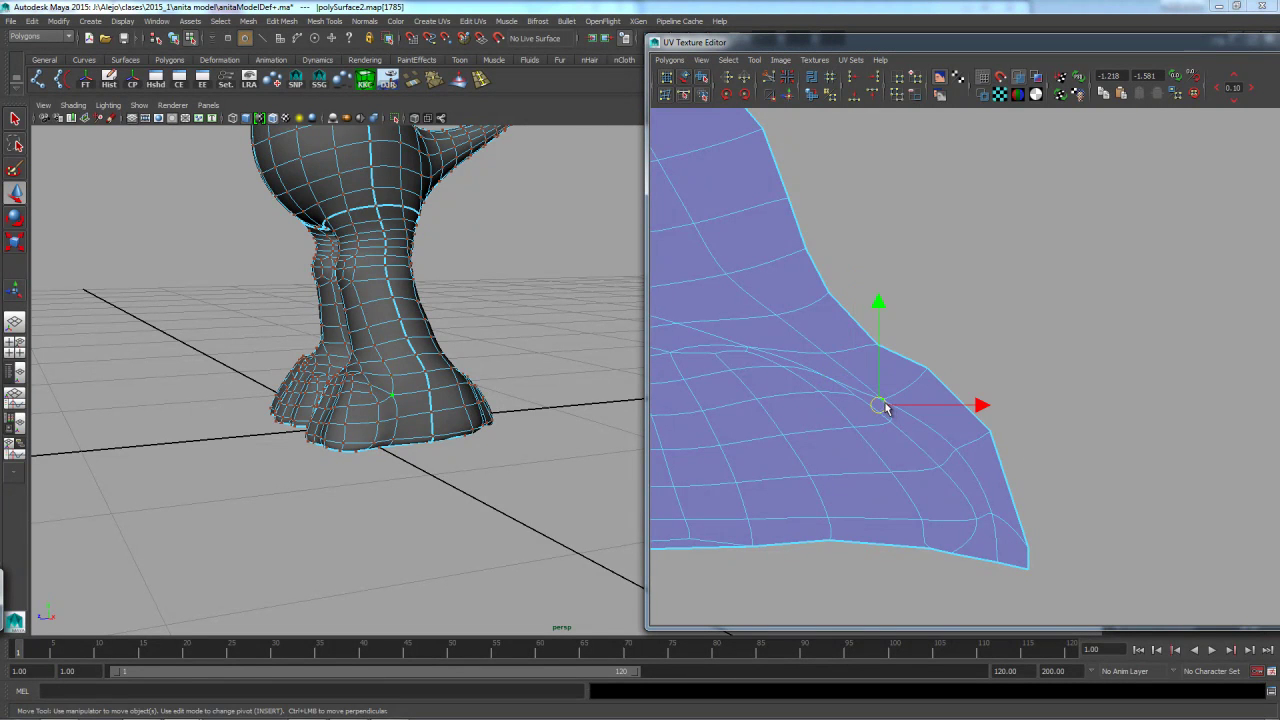
middle_click_drag(890, 401, 896, 395)
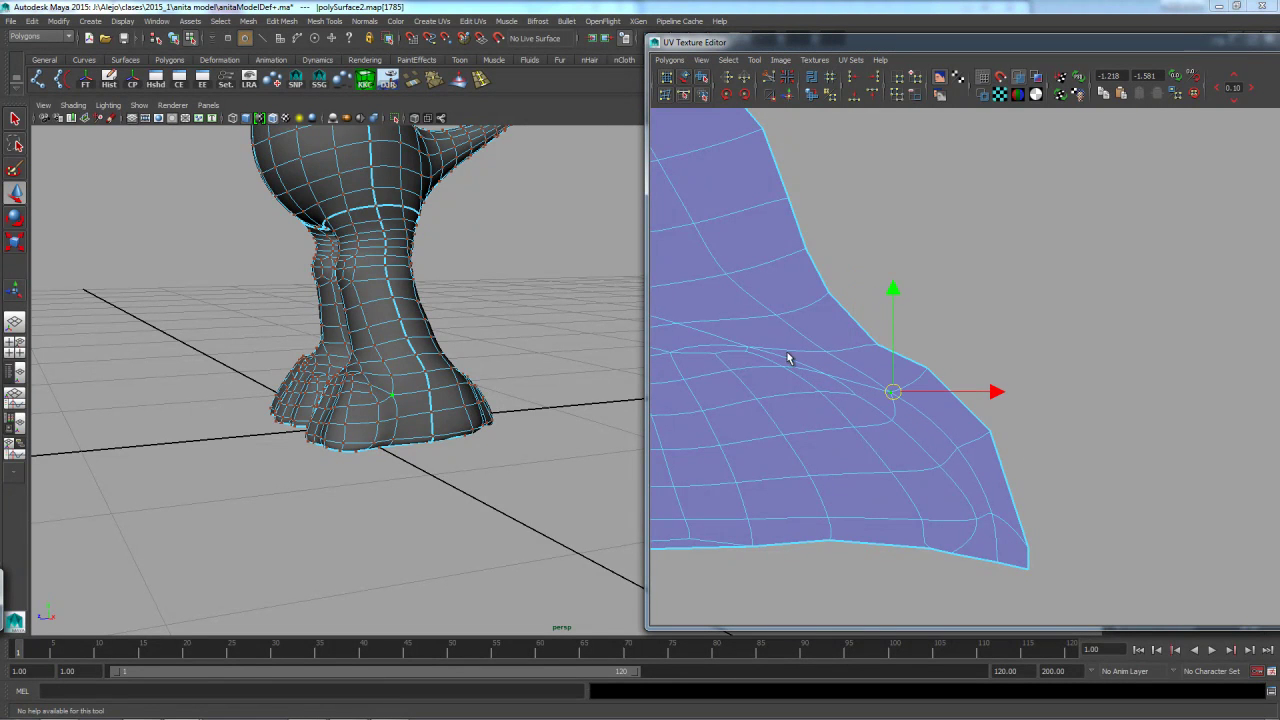
left_click_drag(760, 353, 760, 354)
left_click(755, 349)
left_click(749, 347)
middle_click_drag(753, 345, 760, 335)
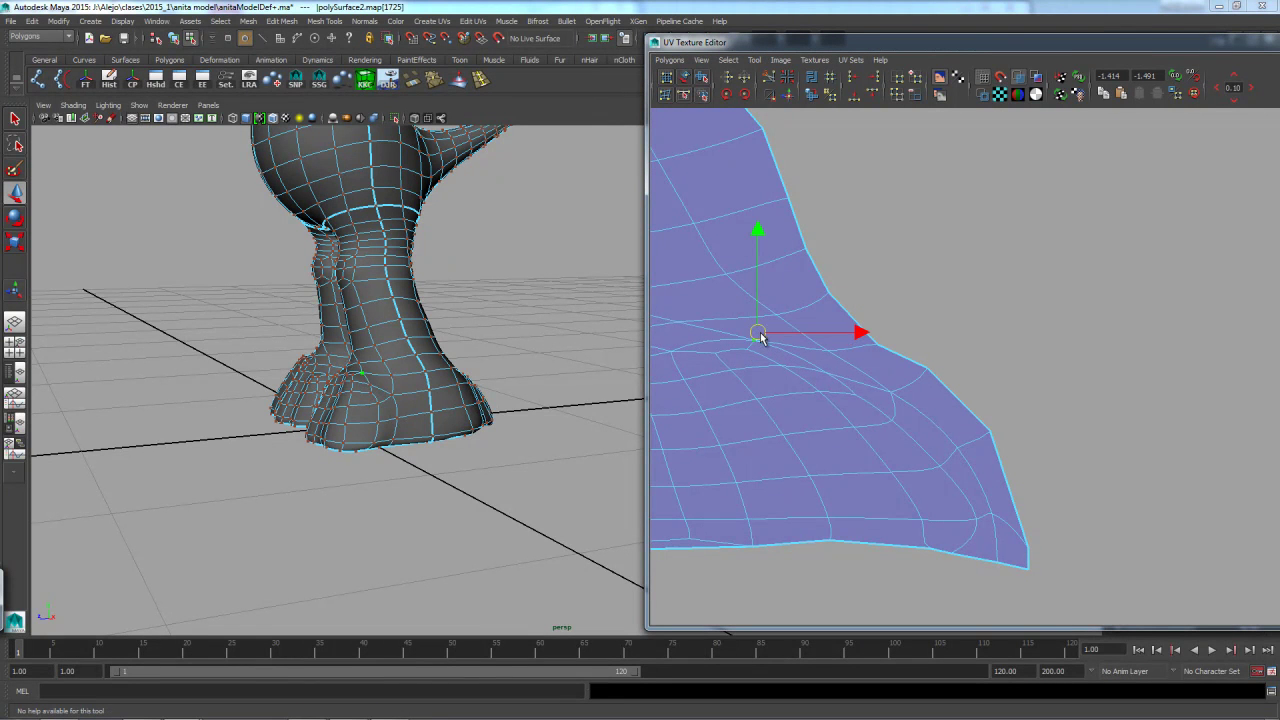
Select the crowded UVs at the opposite bottom corner of the foot on the same blue shell.
right_click_drag(906, 384, 813, 377, "alt")
middle_click_drag(813, 377, 1124, 412, "alt")
right_click_drag(788, 460, 809, 489, "alt")
left_click_drag(785, 536, 786, 537)
right_click(757, 487, "ctrl")
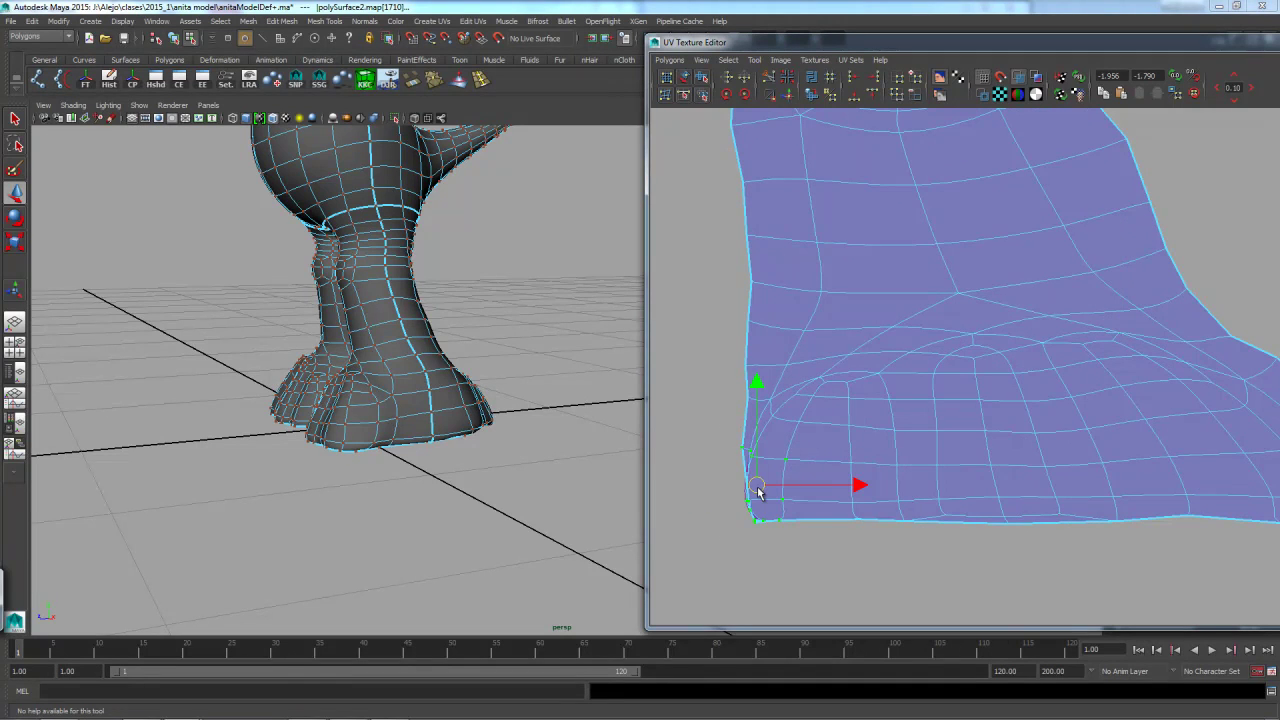
right_click(757, 488, "ctrl")
right_click(756, 486, "ctrl")
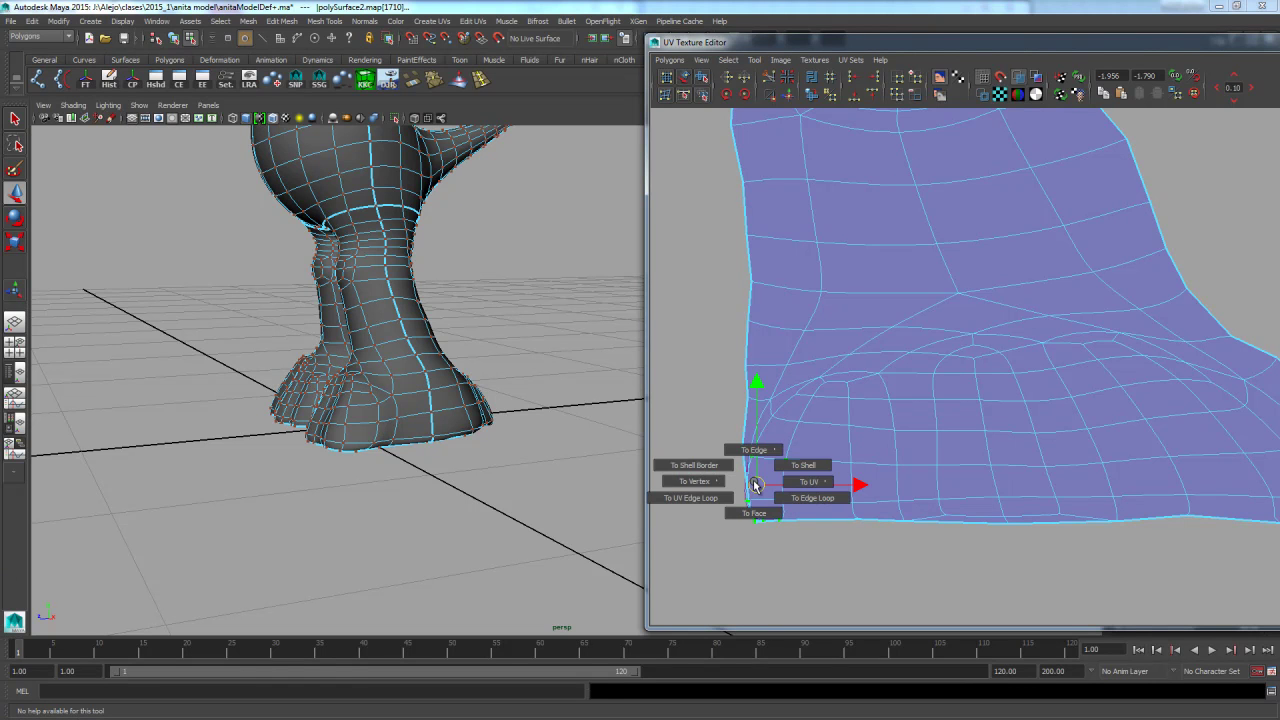
left_click(669, 59)
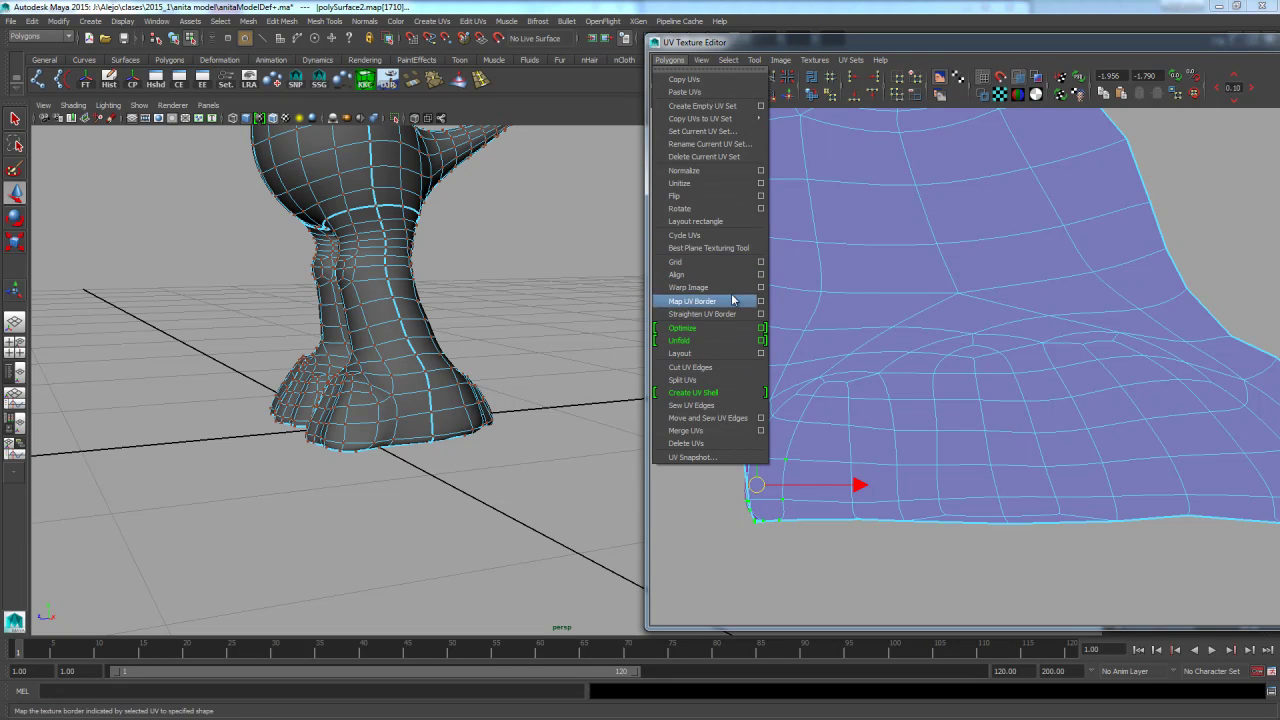
left_click(872, 368)
left_click_drag(785, 490, 775, 493)
left_click_drag(720, 431, 827, 548)
right_click(752, 491, "ctrl")
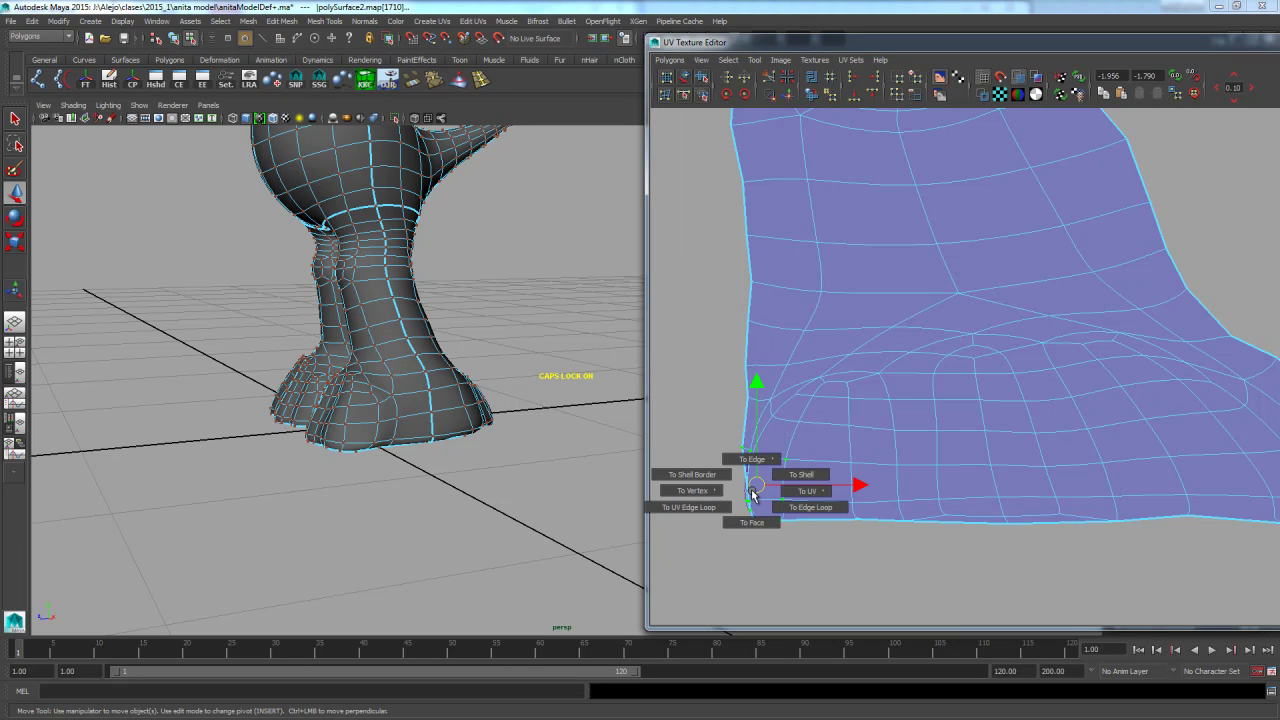
key("Caps_Lock")
left_click_drag(758, 486, 769, 485)
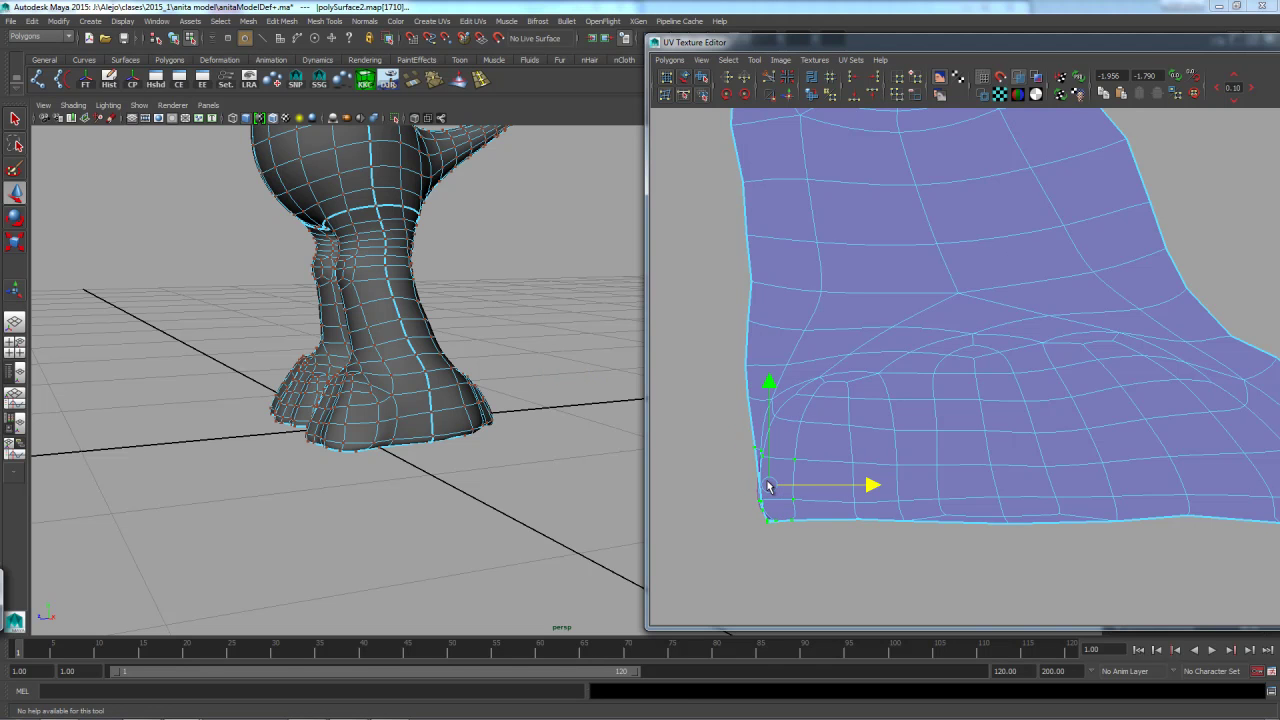
key("ctrl+z")
right_click(761, 484, "ctrl")
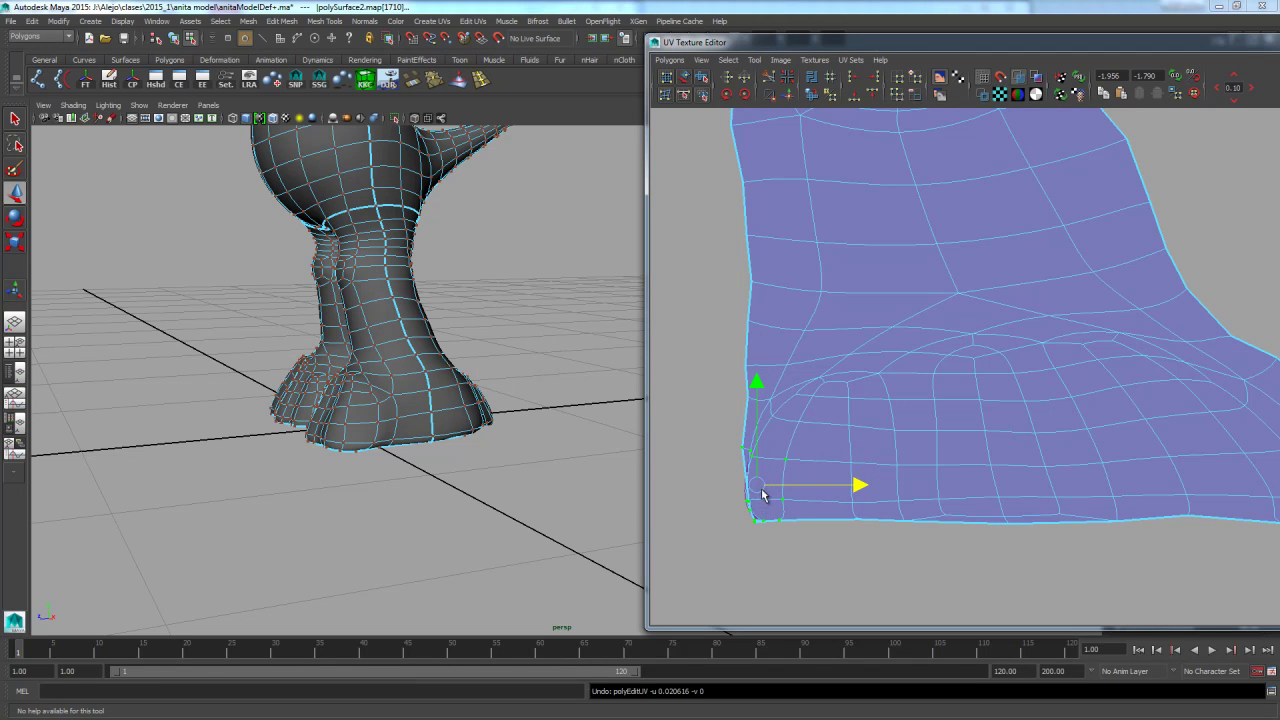
mouse_move(759, 492)
left_mouse_down()
mouse_move(766, 526)
mouse_move(760, 493)
left_mouse_up()
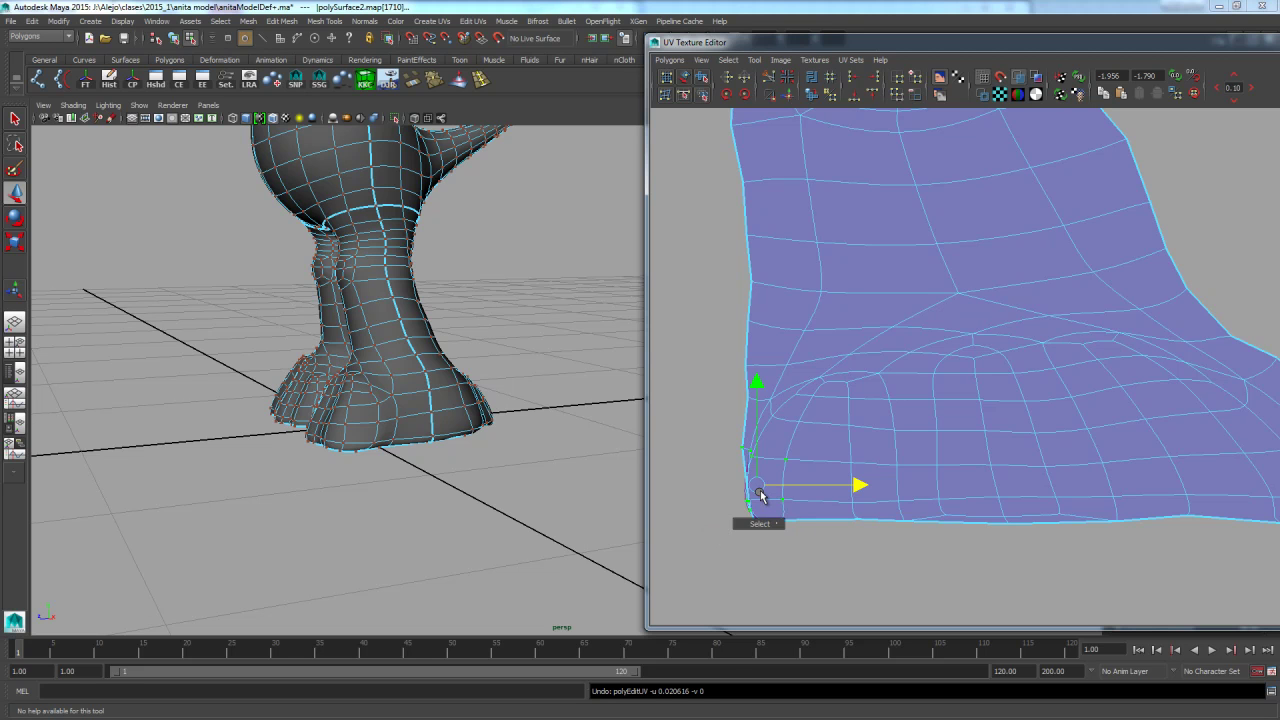
left_click(756, 60)
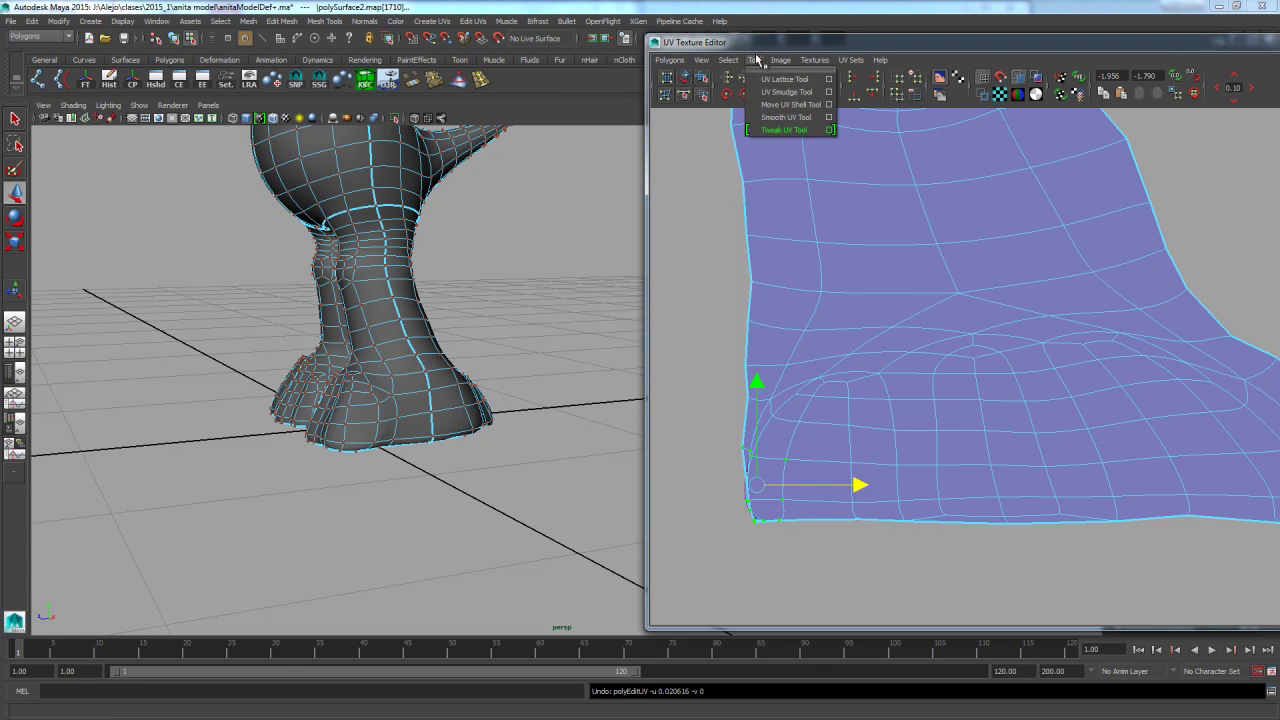
mouse_move(671, 63)
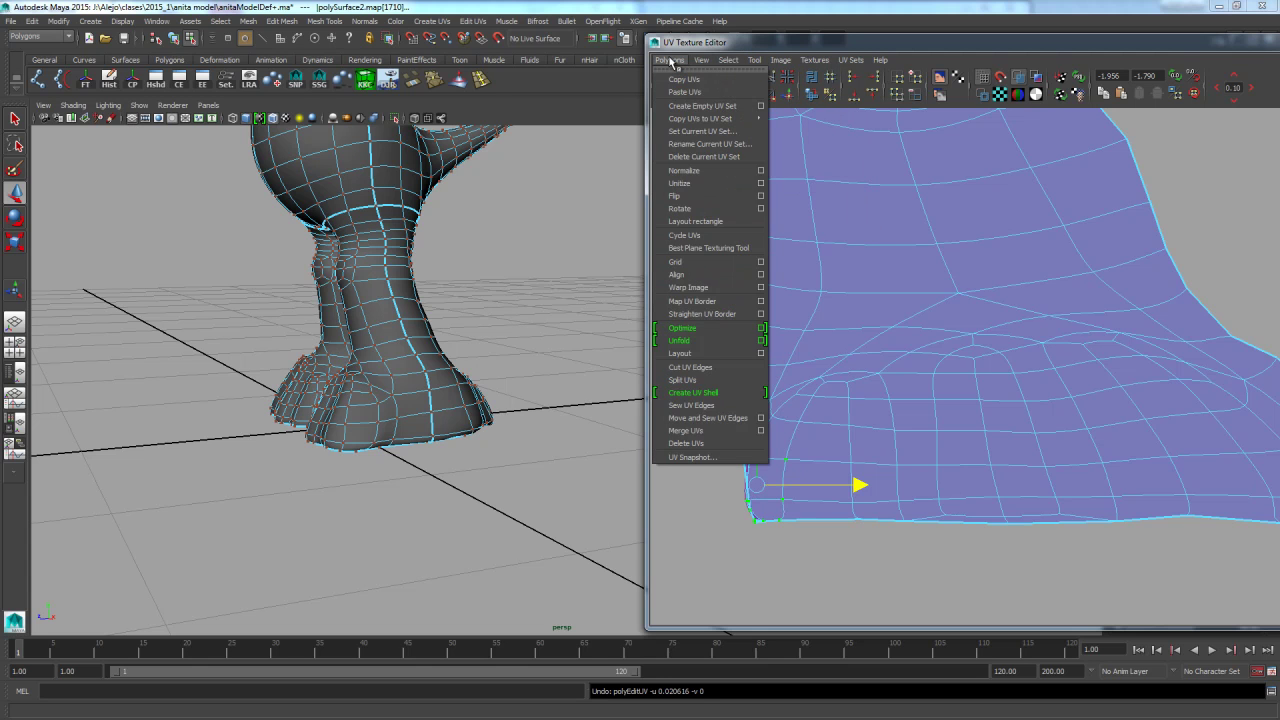
mouse_move(807, 66)
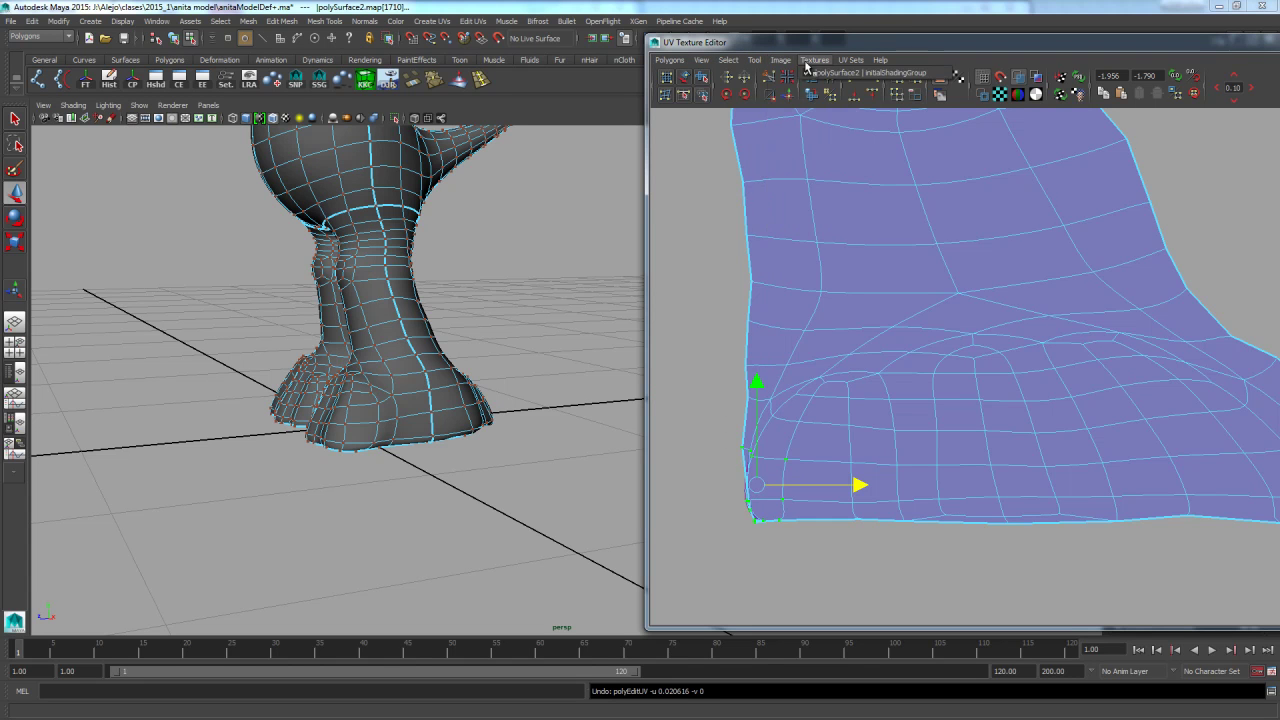
left_click(711, 62)
left_click(771, 531)
Select a wider group of UVs around the crowded foot corner and relax them with the Smooth UV Tool.
left_click_drag(795, 545, 796, 546)
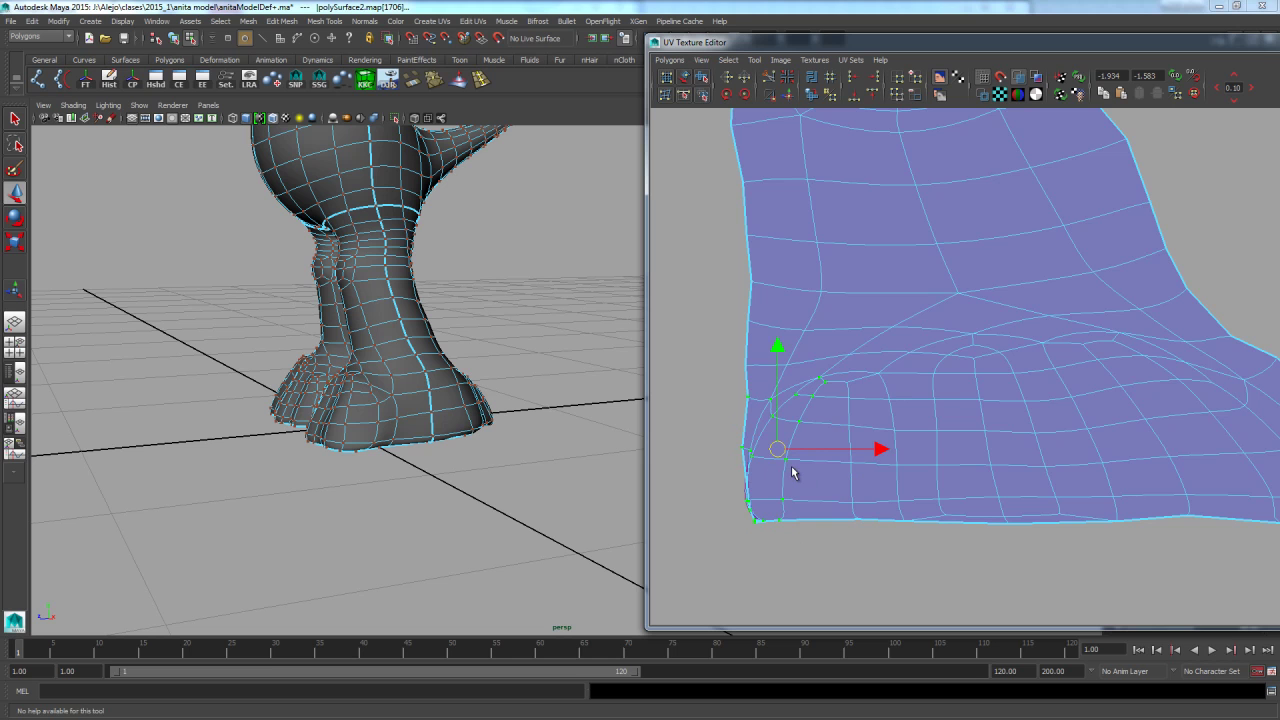
left_click_drag(784, 453, 756, 478)
key("ctrl+z")
right_click(786, 464, "ctrl")
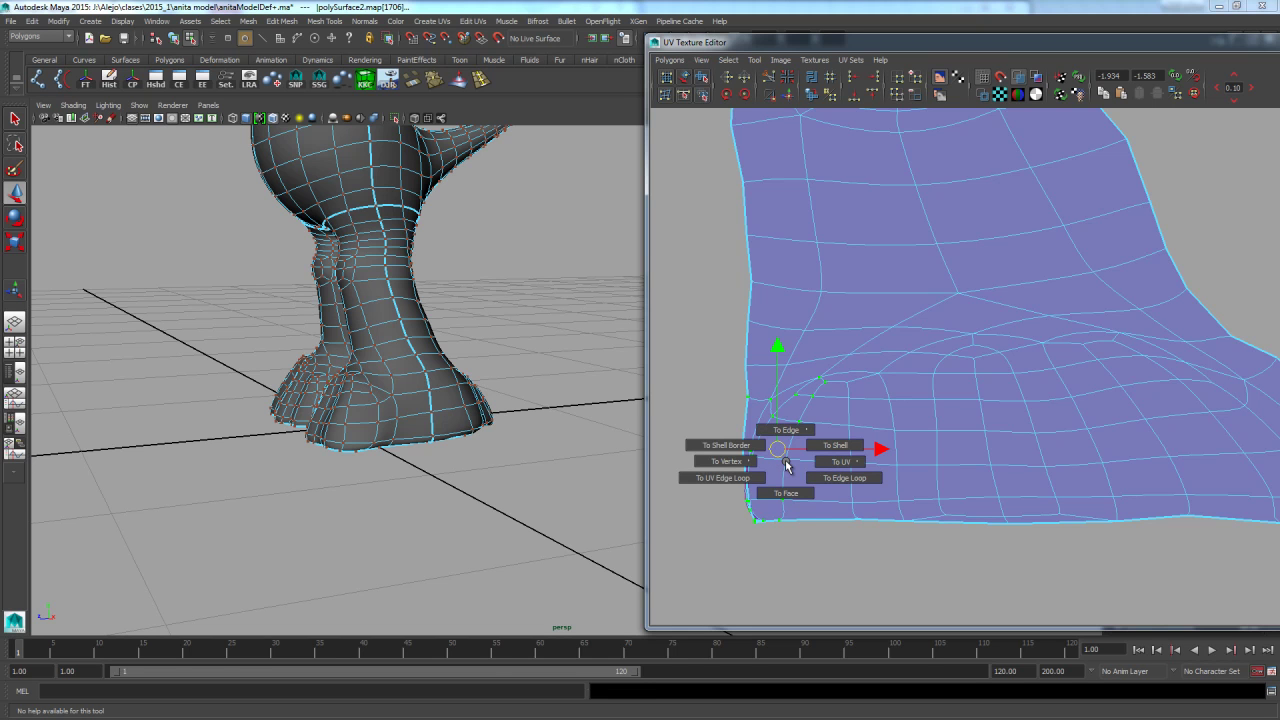
right_click(785, 462, "shift")
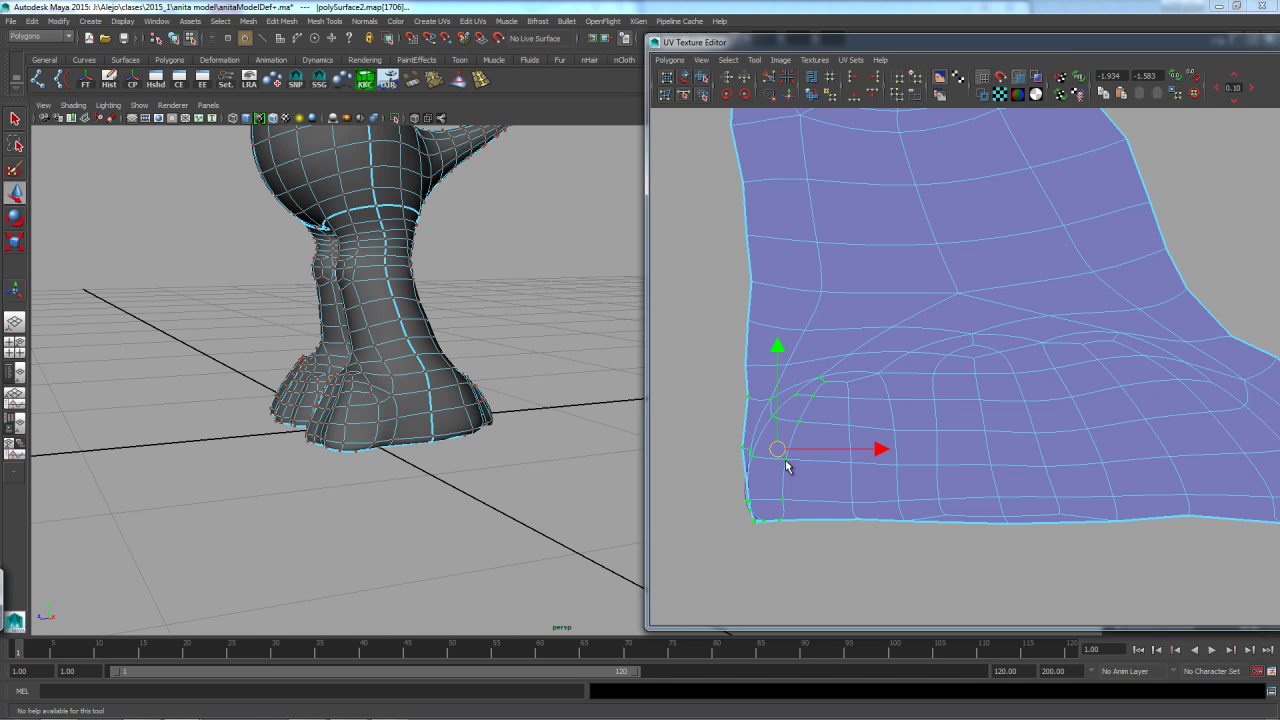
right_click(785, 462, "shift")
right_click(785, 462, "ctrl")
right_click_drag(786, 466, 786, 466, "shift")
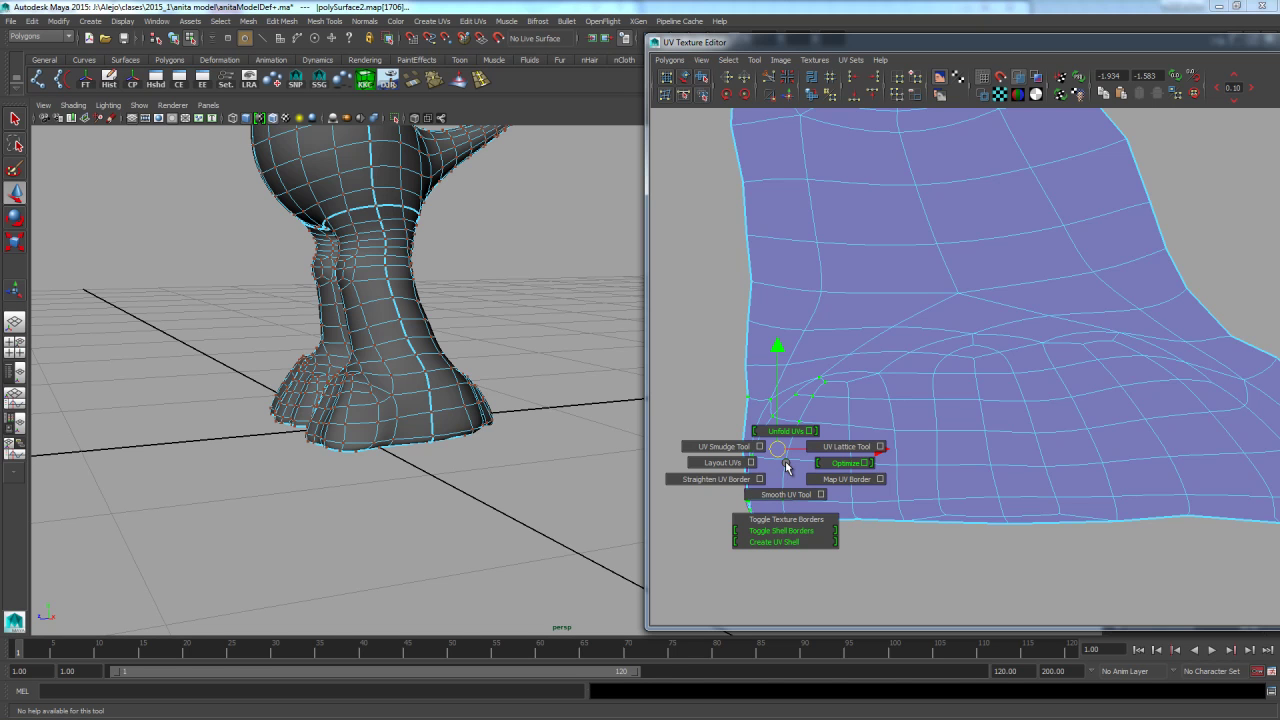
right_click_drag(782, 460, 786, 493, "shift")
left_click_drag(714, 533, 825, 505)
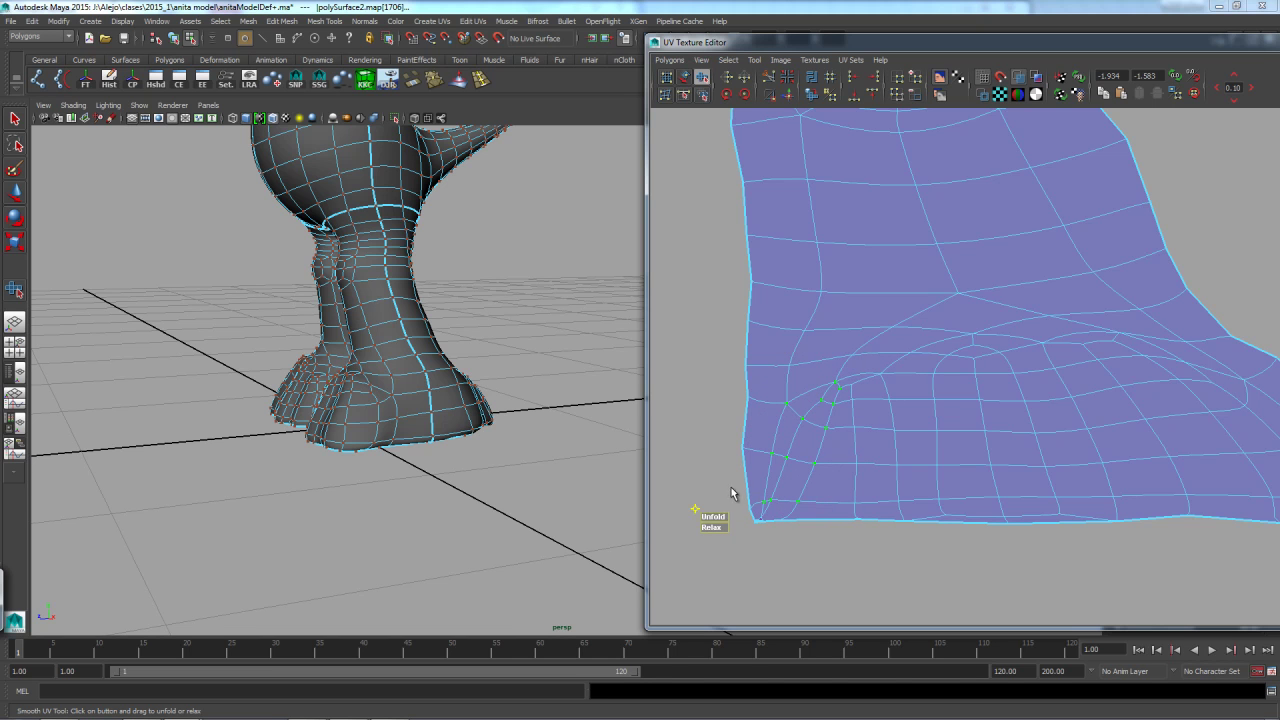
left_click_drag(736, 531, 837, 516)
left_click_drag(743, 519, 813, 543)
Relax the small cluster of UVs at the bend of the foot contour above the corner.
left_click(714, 414)
left_click_drag(790, 355, 899, 422)
left_click_drag(806, 426, 926, 373)
left_click_drag(806, 425, 835, 415)
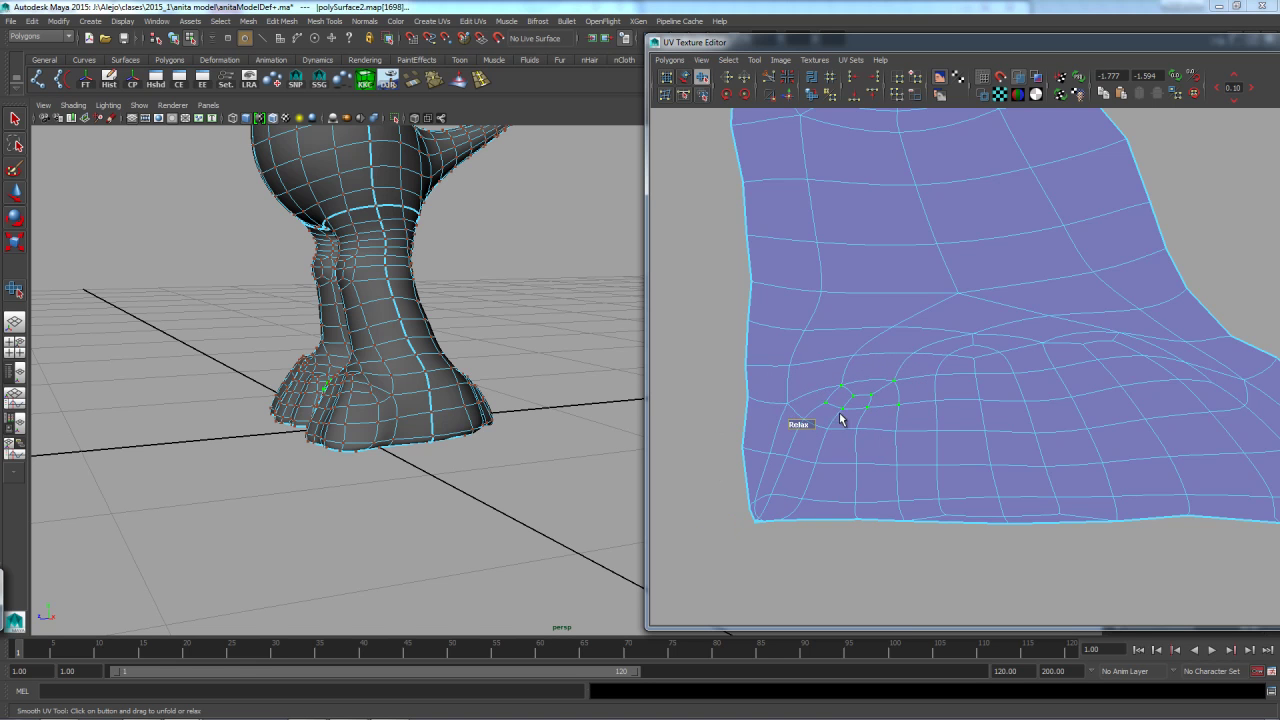
Pull the foot's corner border UV down and outward, then select the border UV just above it.
left_click(755, 524)
key("w")
left_click(757, 523)
left_click(733, 500)
left_click(757, 523)
left_click_drag(740, 528, 724, 549)
left_click(749, 511)
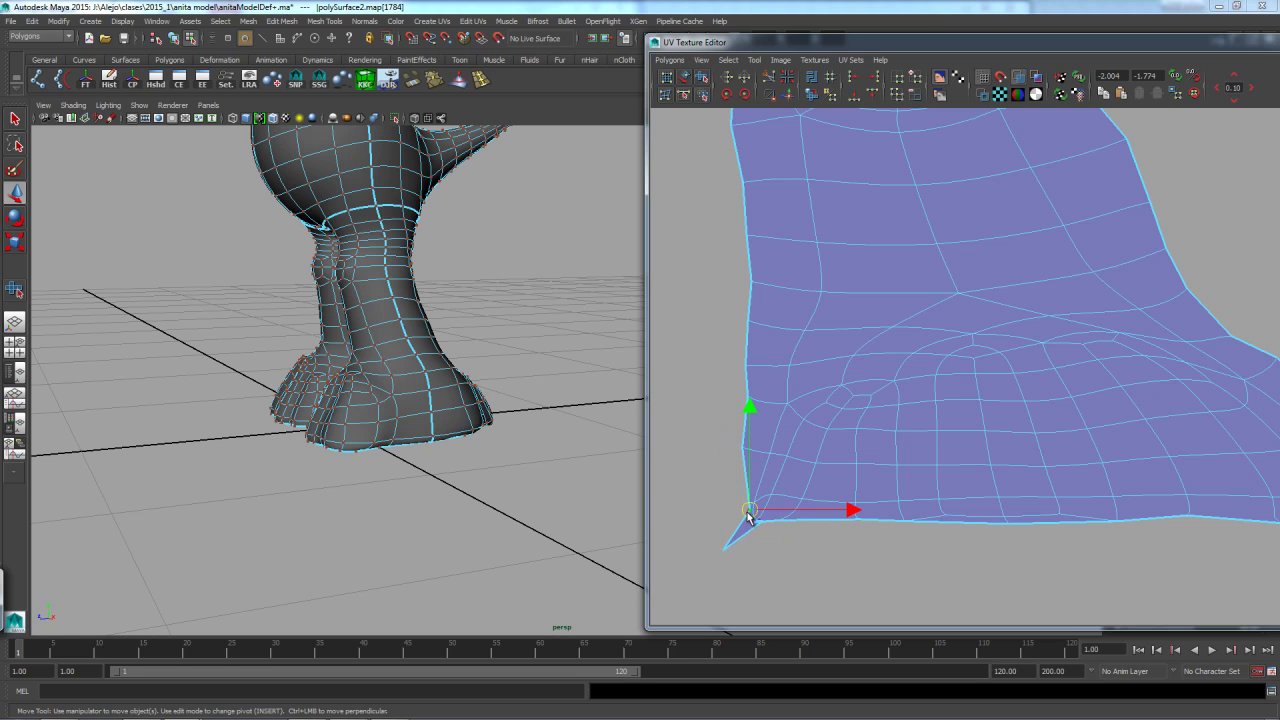
Relax the interior UVs next to the pulled-out foot corner with the Smooth UV Tool.
right_click_drag(753, 513, 714, 501, "shift")
left_click_drag(710, 498, 770, 547)
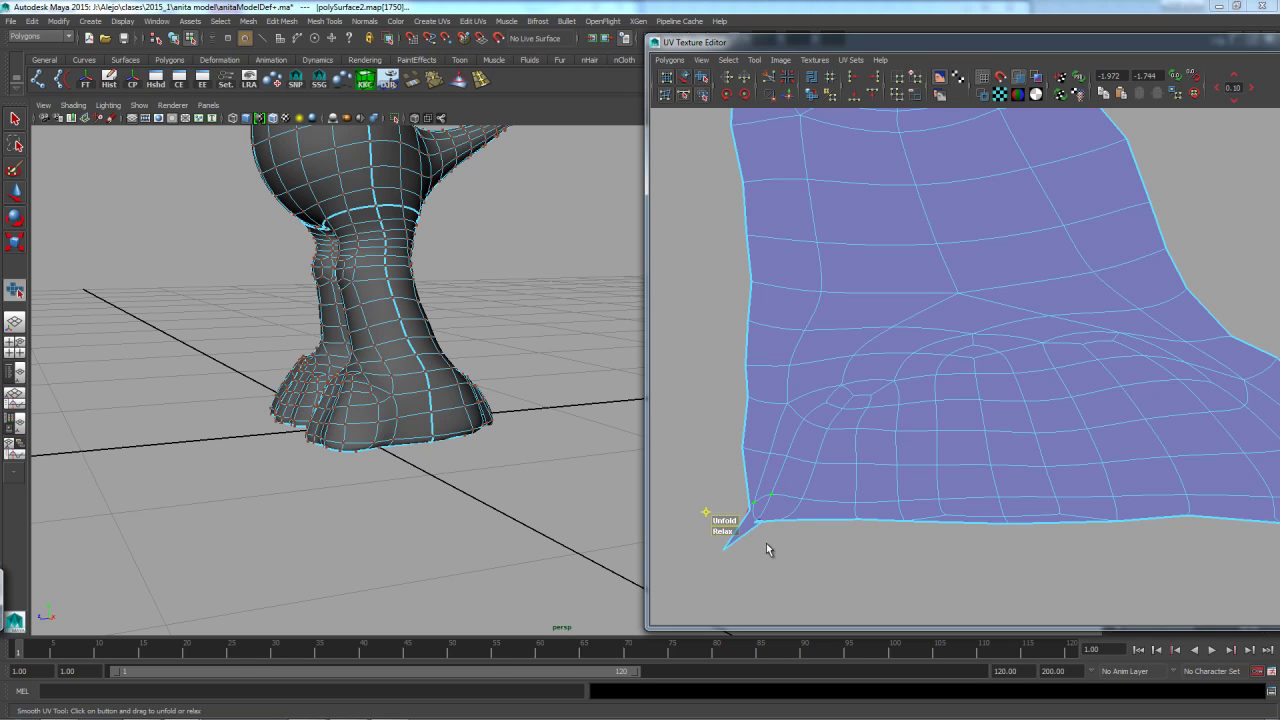
left_click_drag(763, 485, 774, 478)
left_click_drag(727, 531, 841, 511)
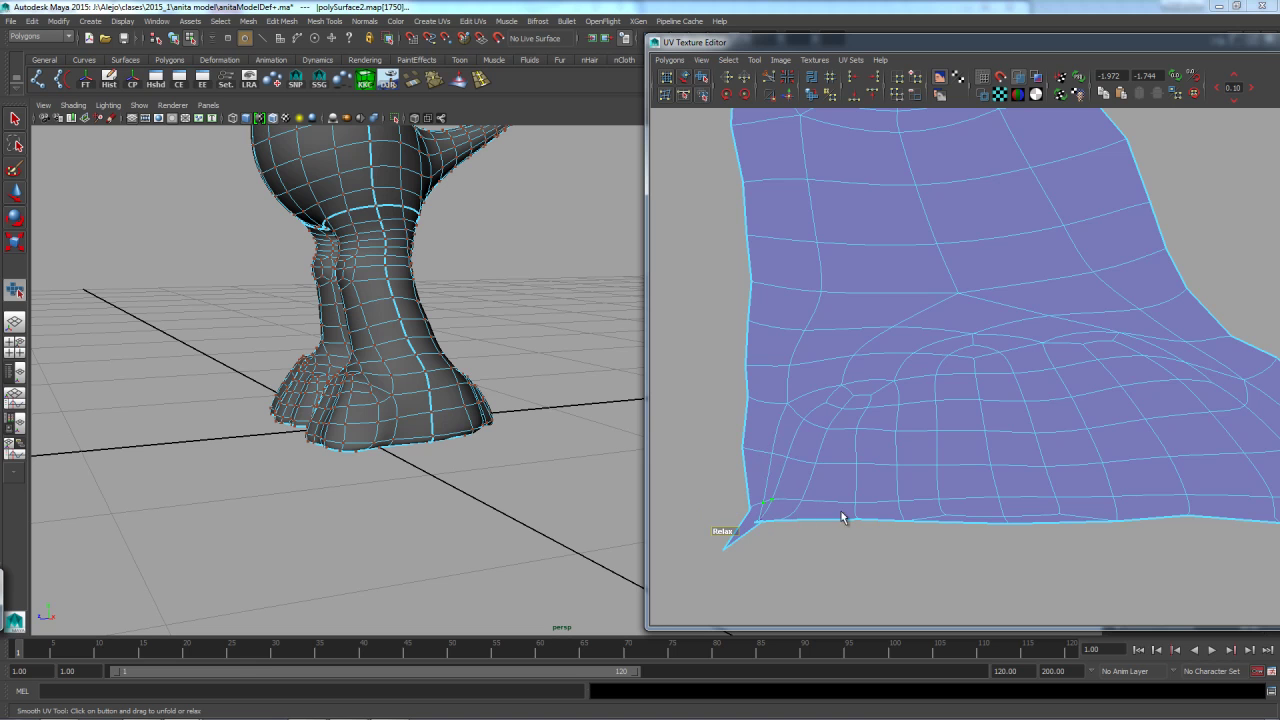
Spread the remaining bunched border UVs outward and downward with the Move tool to untangle the foot corner.
left_click(756, 524)
key("q")
key("w")
left_click(755, 525)
left_click_drag(758, 528, 732, 505)
left_click(780, 526)
left_click(764, 523)
Relax the UVs at the middle of the foot's bottom edge on the red lower leg-half shell with the Smooth UV Tool.
scroll(867, 462, "down", 2)
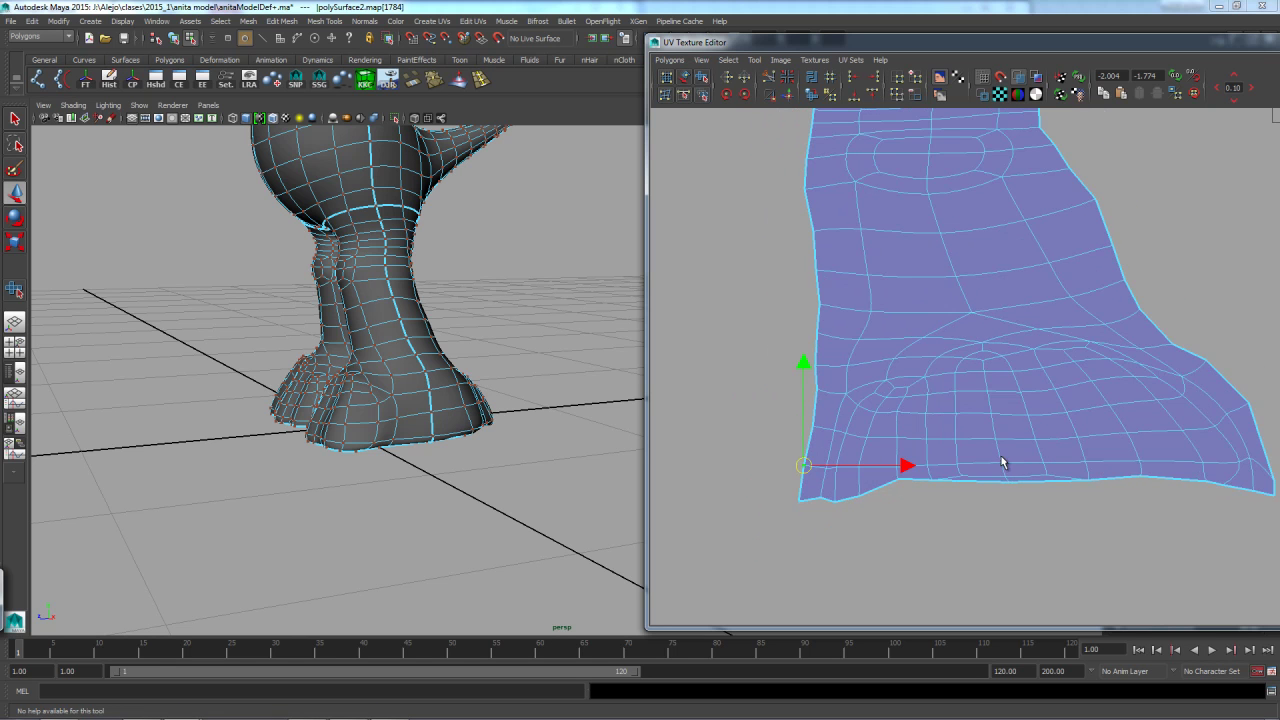
scroll(1001, 457, "down", 8)
middle_click_drag(920, 455, 991, 462, "alt")
right_click_drag(930, 458, 1028, 524, "alt")
middle_click_drag(835, 468, 997, 489, "alt")
right_click_drag(997, 489, 1101, 560, "alt")
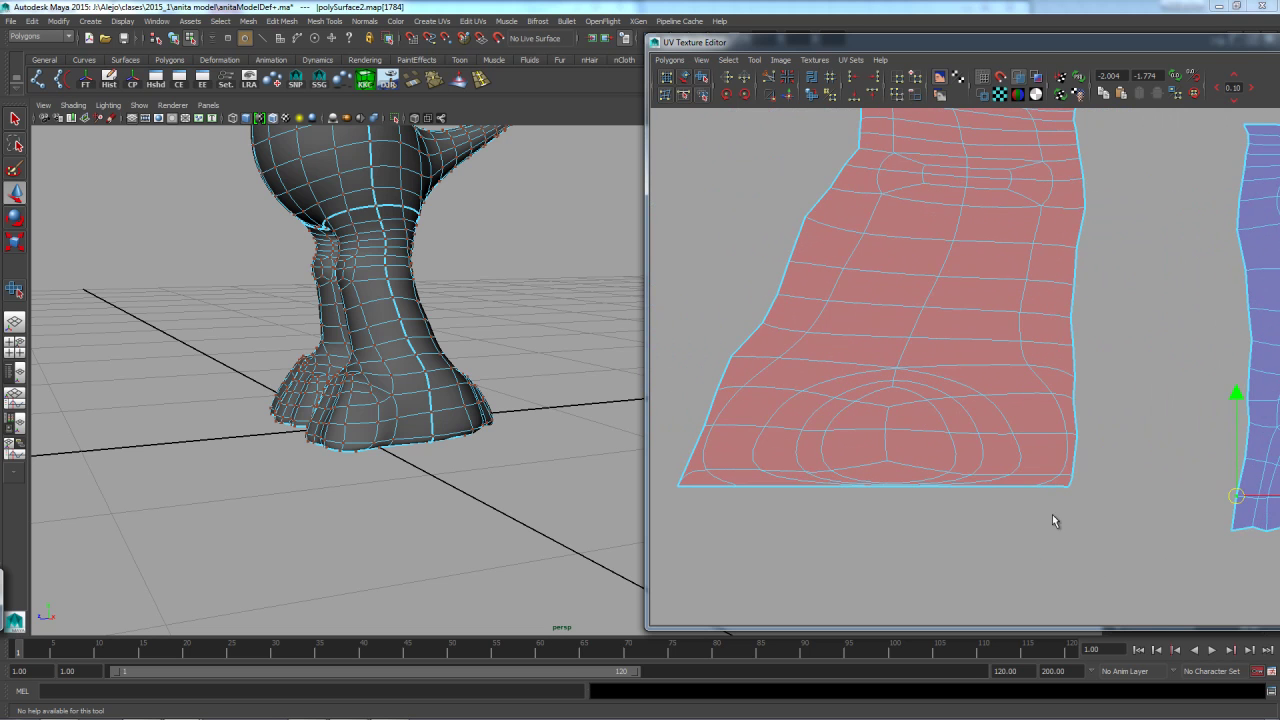
right_click_drag(845, 478, 887, 507, "alt")
left_click_drag(879, 509, 881, 510)
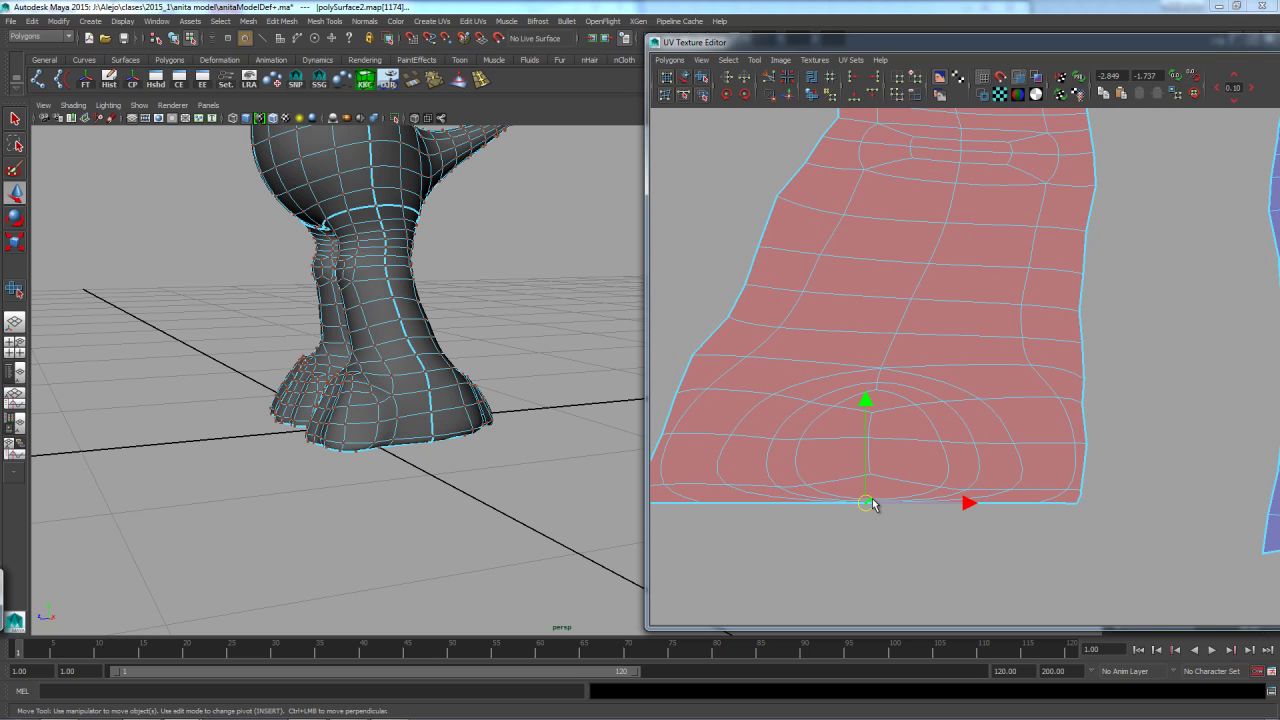
right_click_drag(866, 503, 871, 535, "shift")
left_click_drag(848, 522, 968, 480)
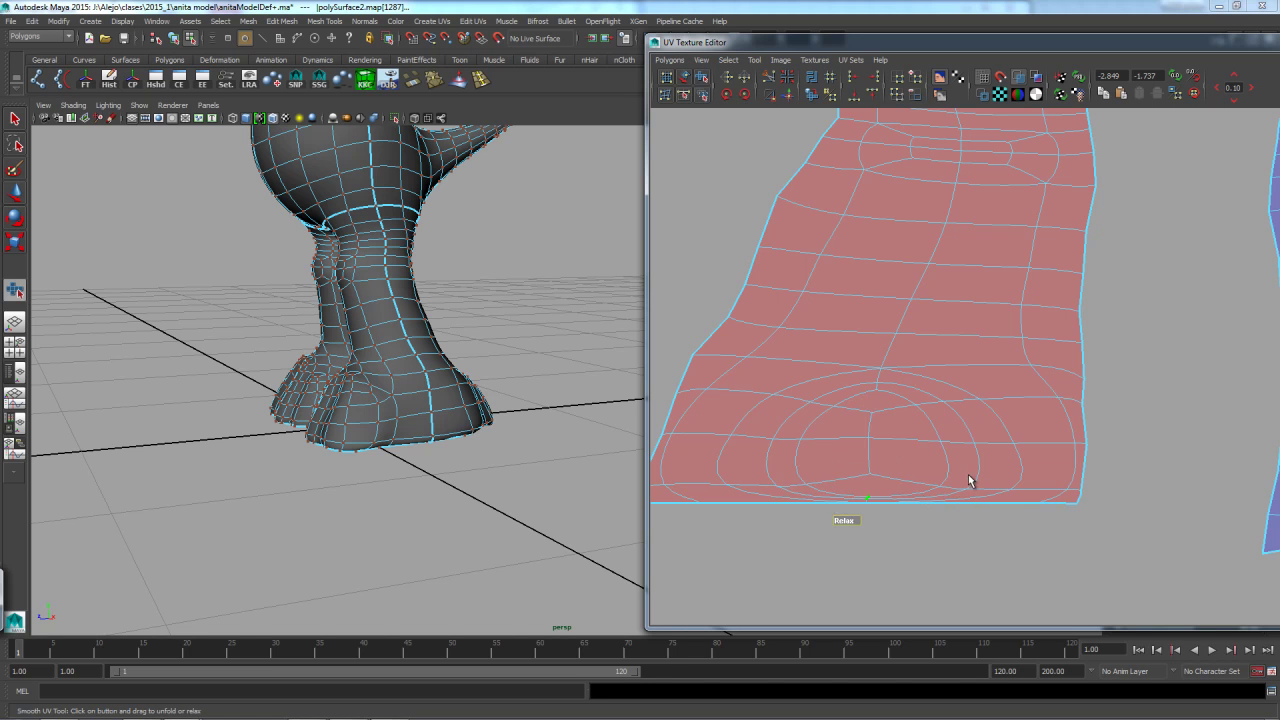
Move the inner UV at the middle of the red foot's bottom edge up and separate the border UV below it.
left_click_drag(925, 520, 923, 519)
left_click(873, 494)
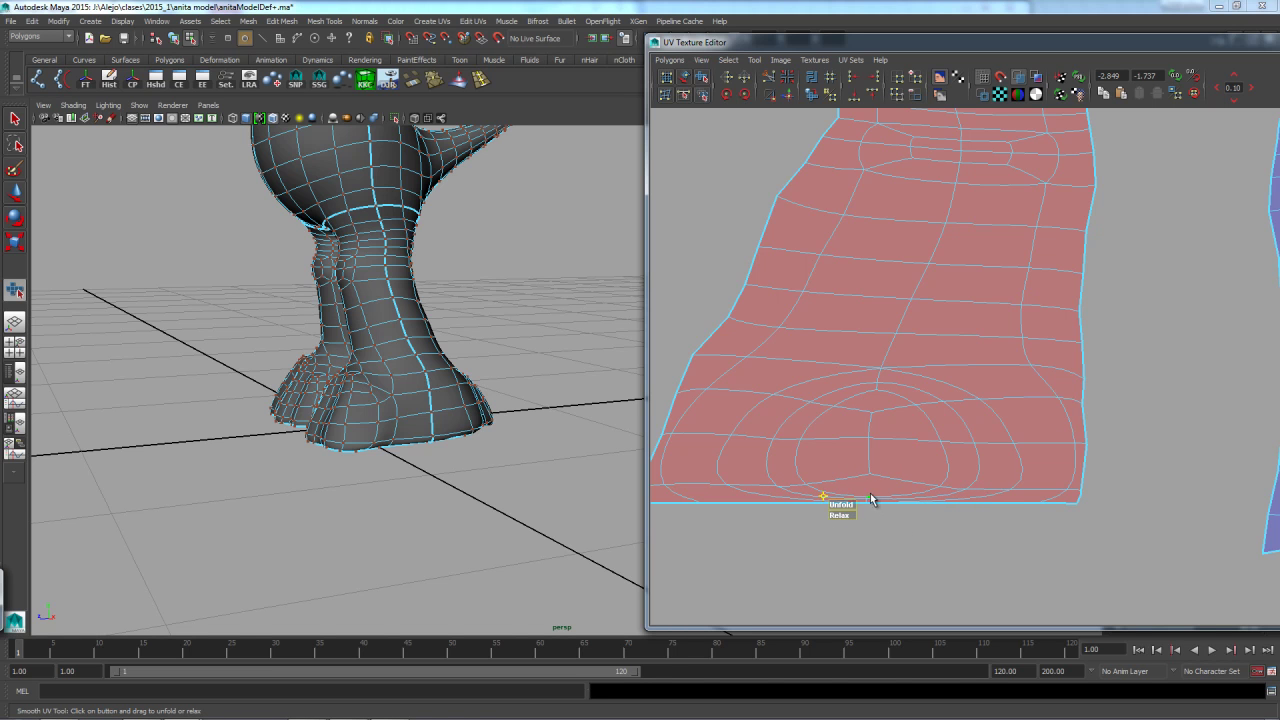
left_click(871, 493)
key("w")
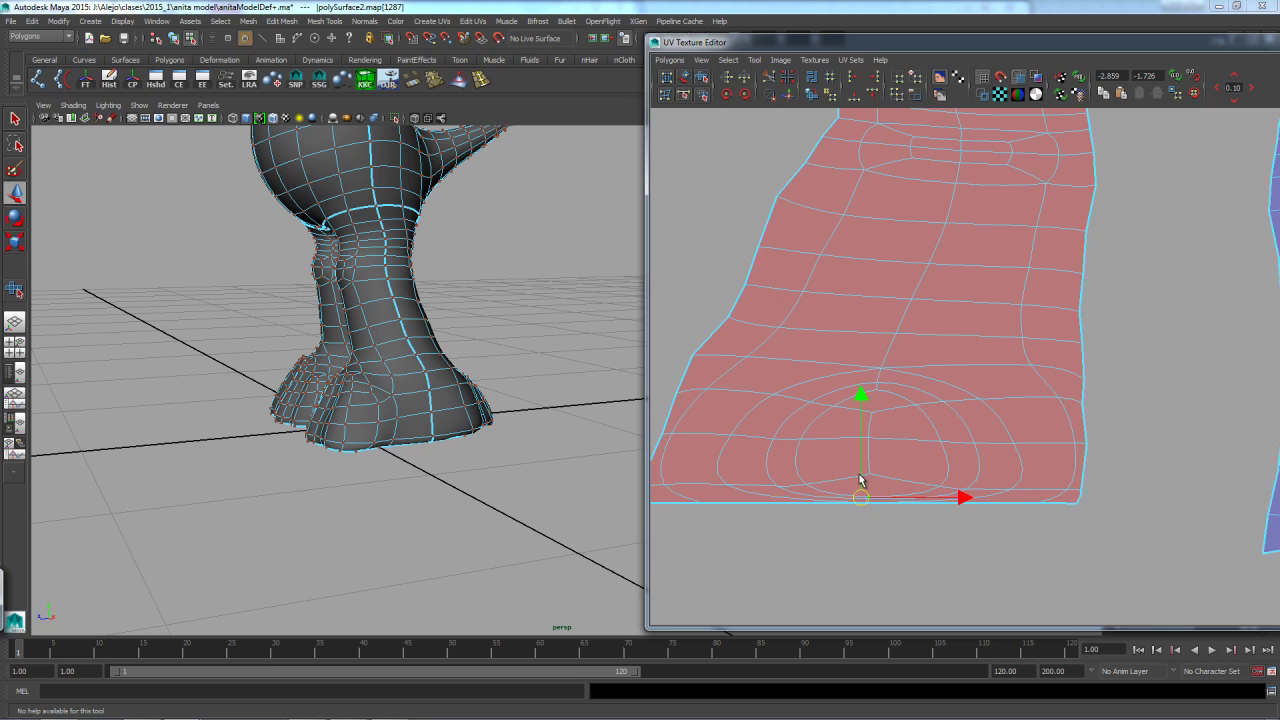
left_click_drag(861, 465, 872, 406)
left_click(867, 502)
Relax the bunched UVs at the foot corner facing the neighbouring red shell on the upper blue leg-half shell with the Smooth UV Tool.
right_click_drag(967, 467, 981, 450, "alt")
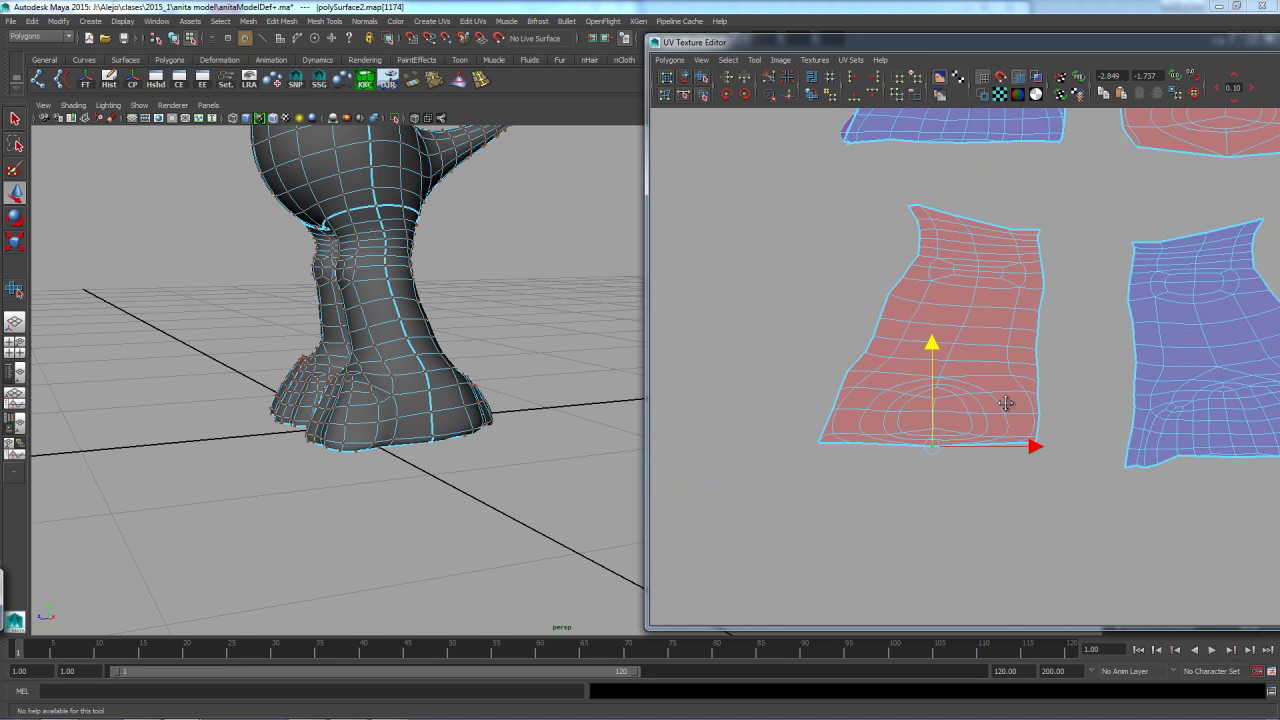
middle_click_drag(1032, 370, 946, 475, "alt")
right_click_drag(960, 482, 1164, 684, "alt")
left_click_drag(991, 364, 991, 375)
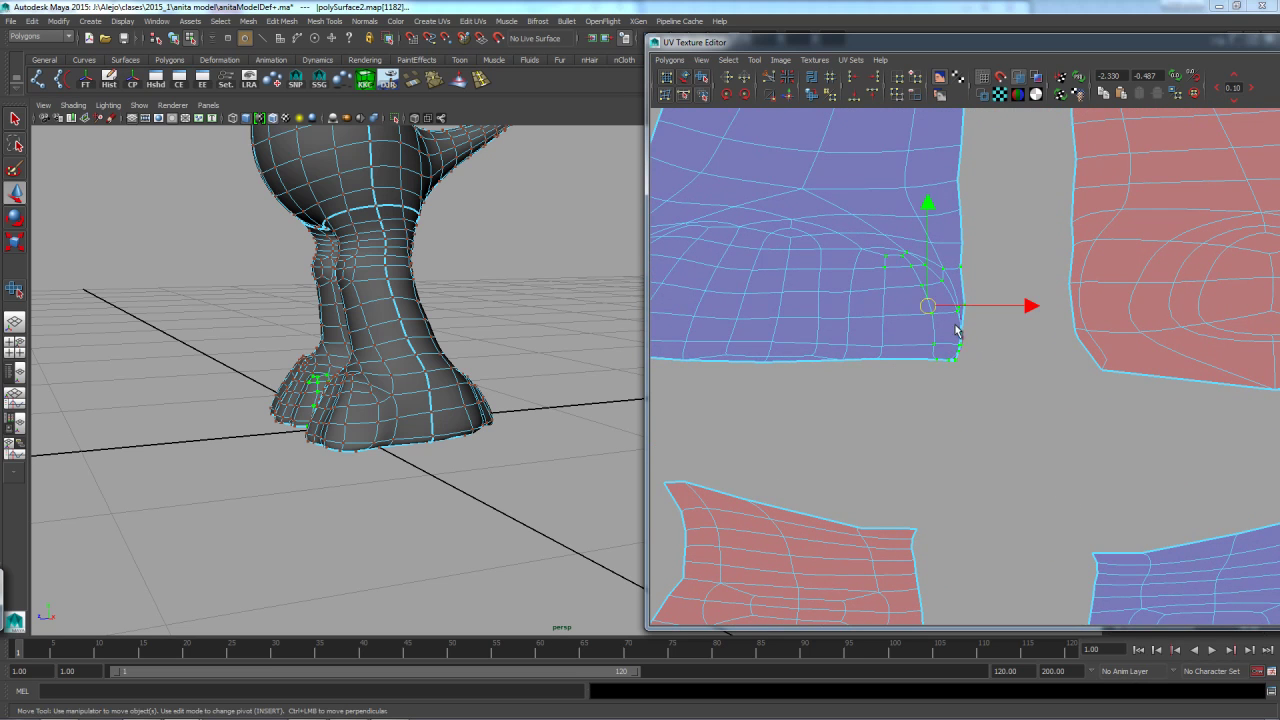
right_click_drag(948, 320, 958, 343, "shift")
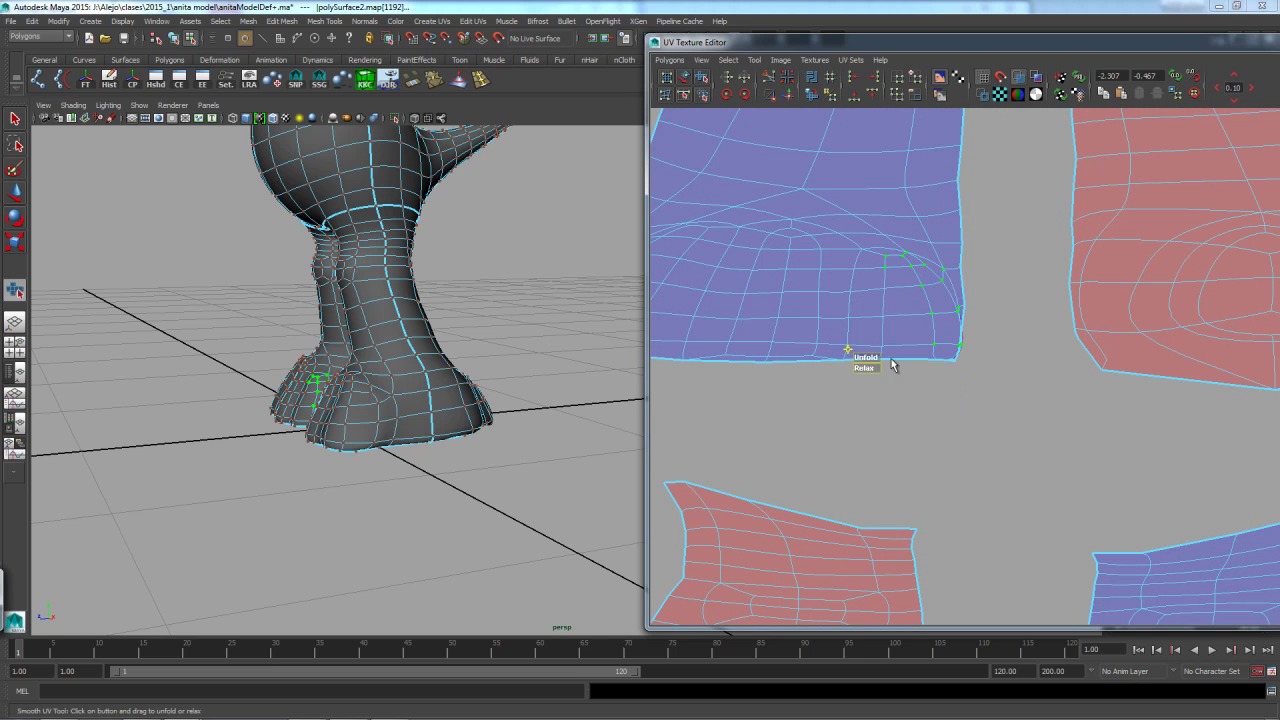
left_click_drag(877, 363, 969, 338)
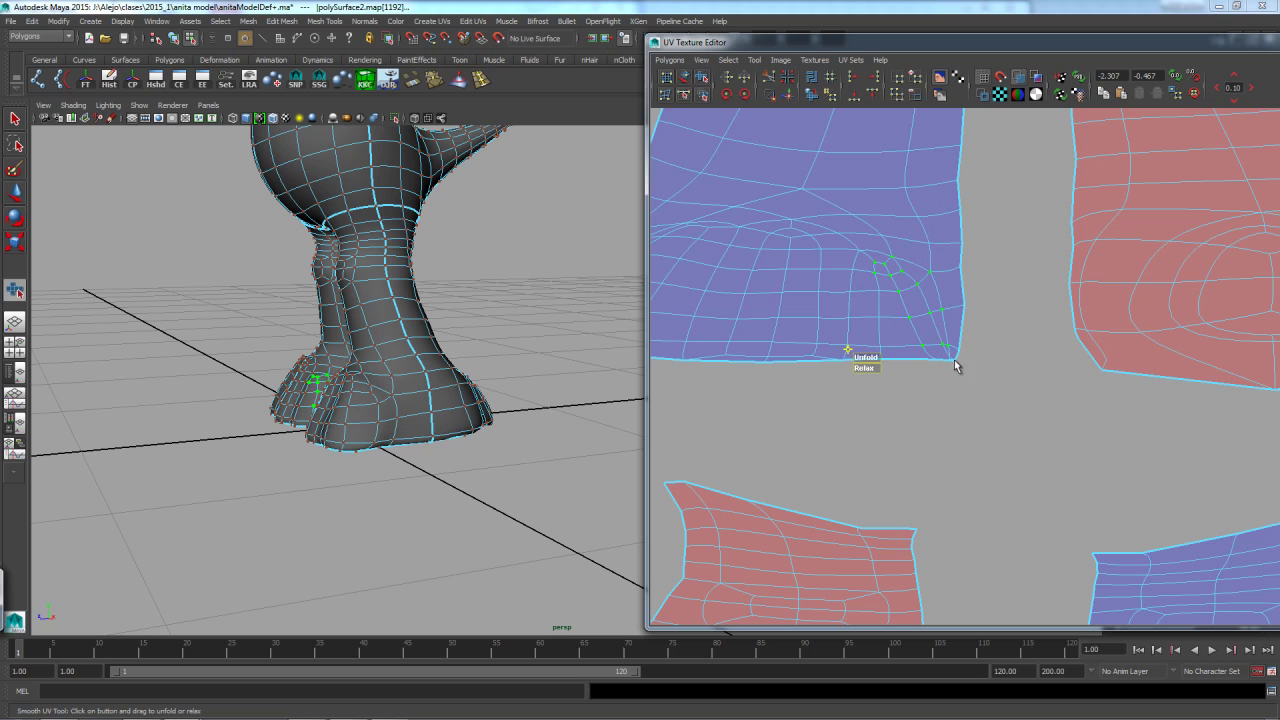
left_click(955, 362)
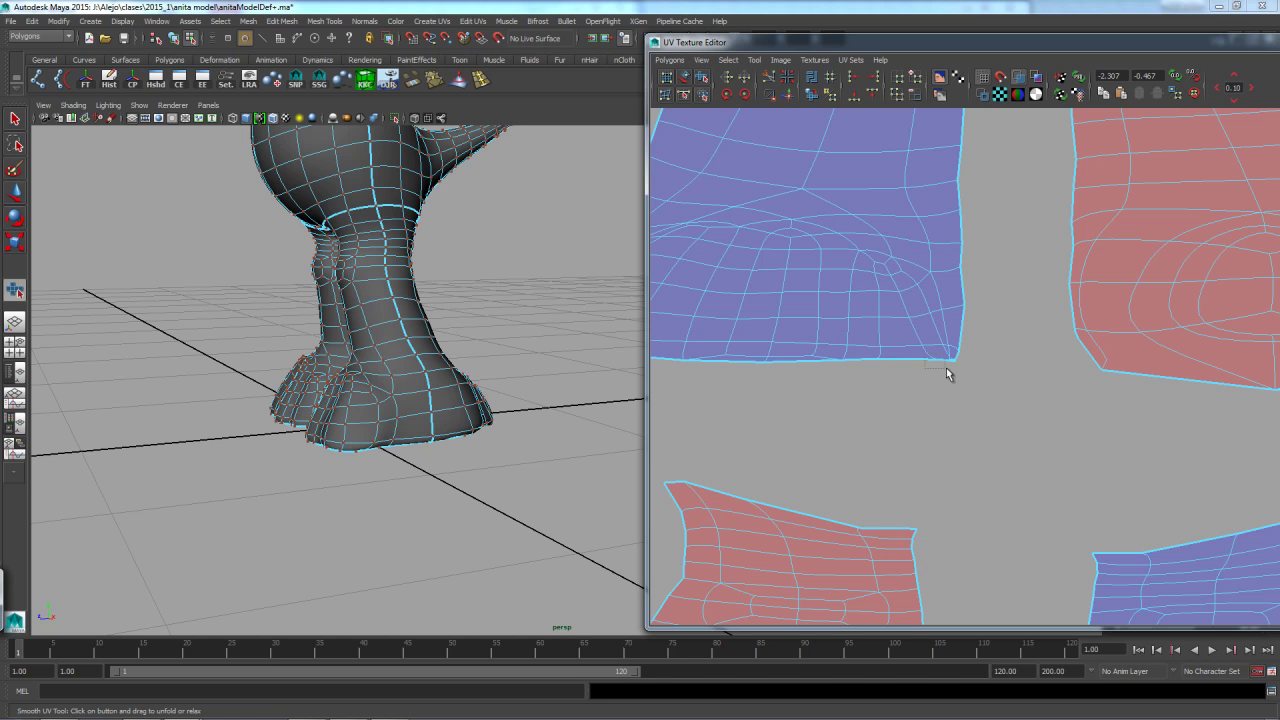
Spread the border UVs at that blue foot corner outward and downward with the Move tool.
key("w")
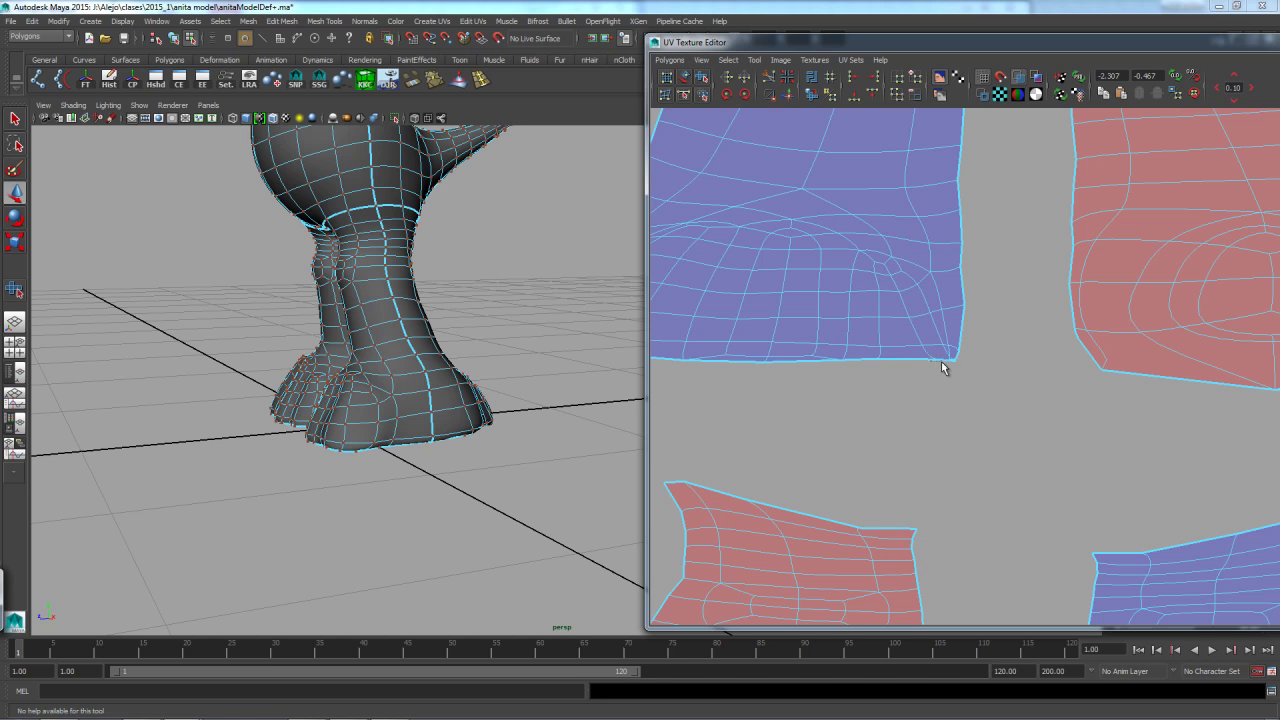
left_click(932, 367)
left_click_drag(925, 371, 986, 328)
left_click(950, 362)
left_click(955, 360)
left_click(960, 356)
left_click(960, 354)
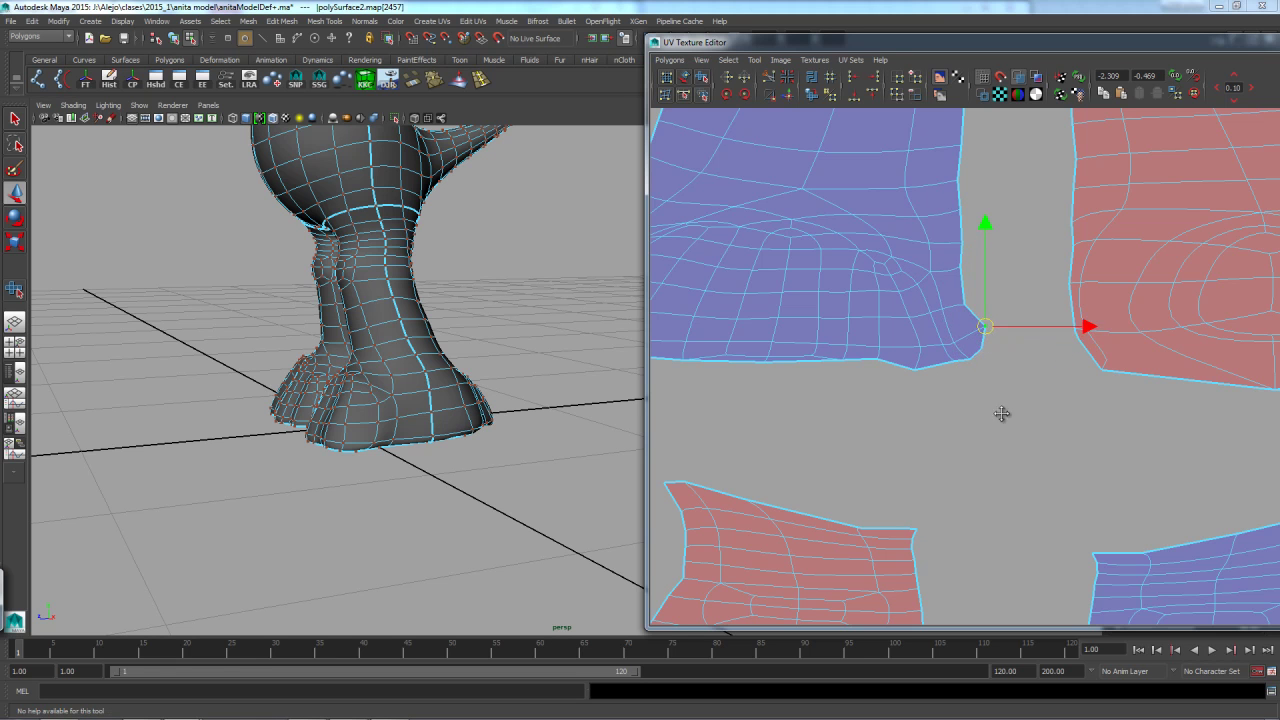
Relax the folded UVs at the blue foot shell's opposite corner and along its upper arc with the Smooth UV Tool.
middle_click_drag(903, 401, 1163, 436, "alt")
left_click_drag(863, 443, 864, 444)
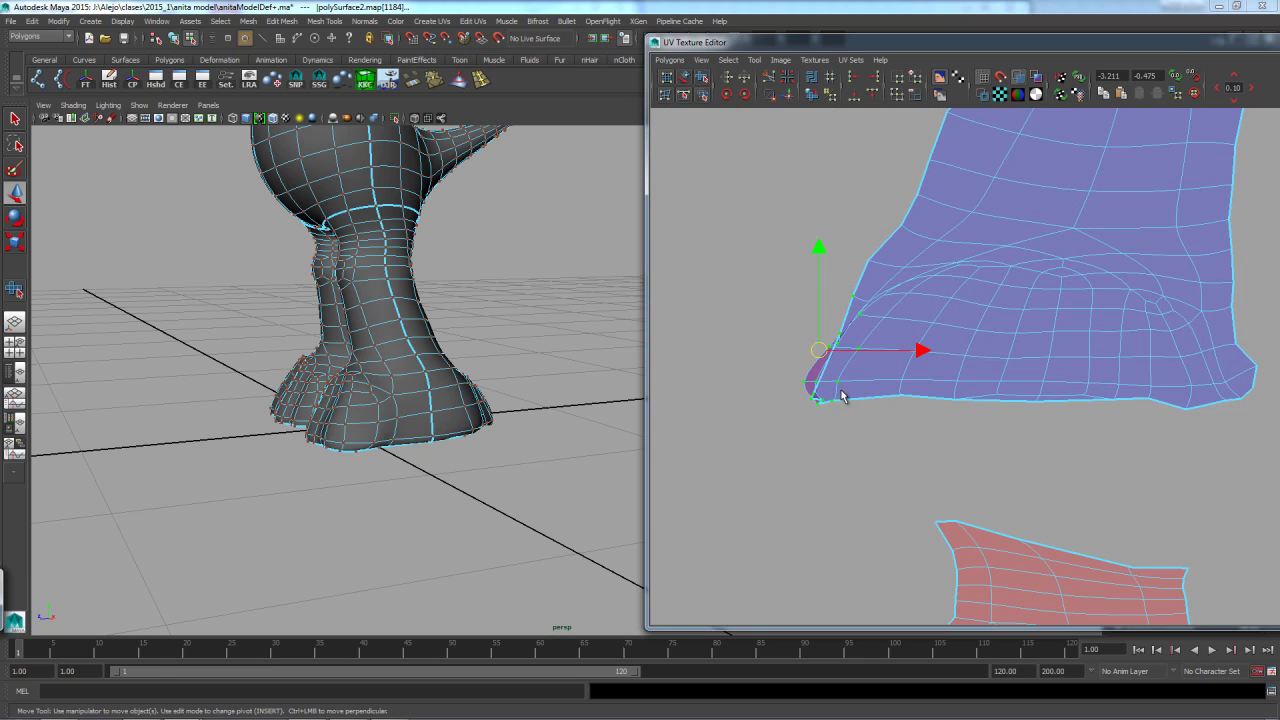
right_click_drag(825, 378, 828, 409, "shift")
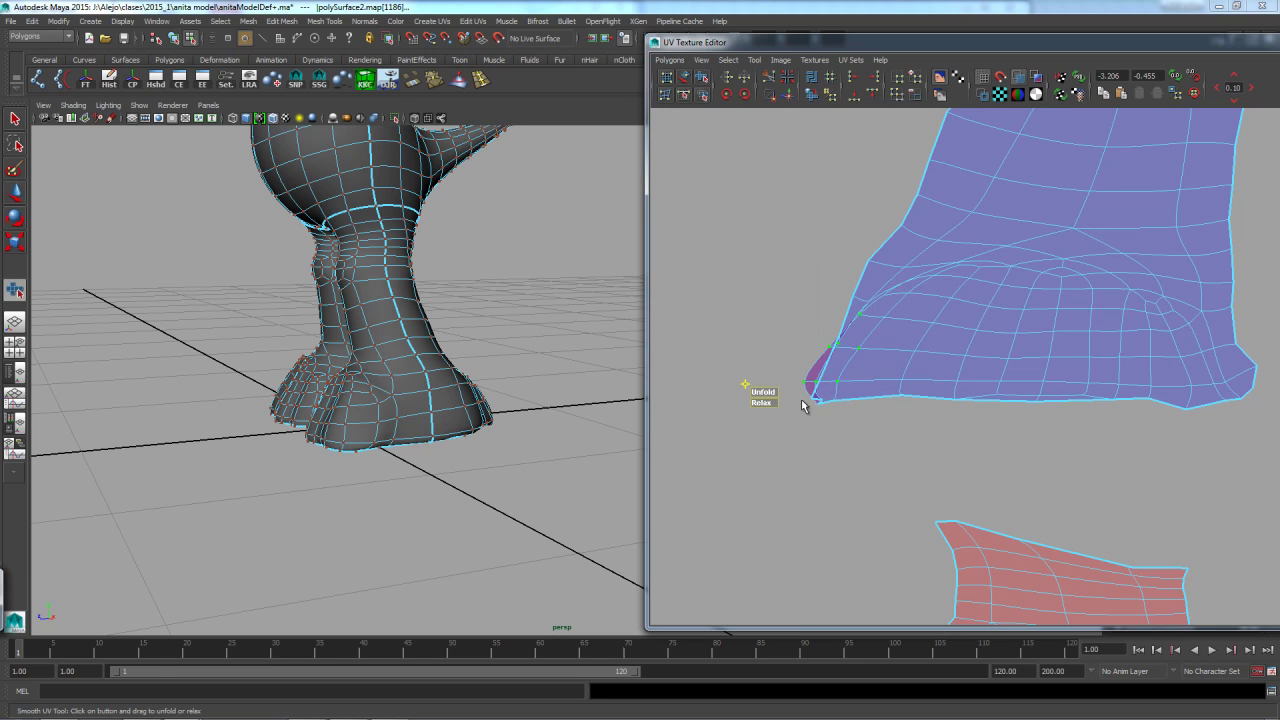
left_click_drag(765, 403, 919, 363)
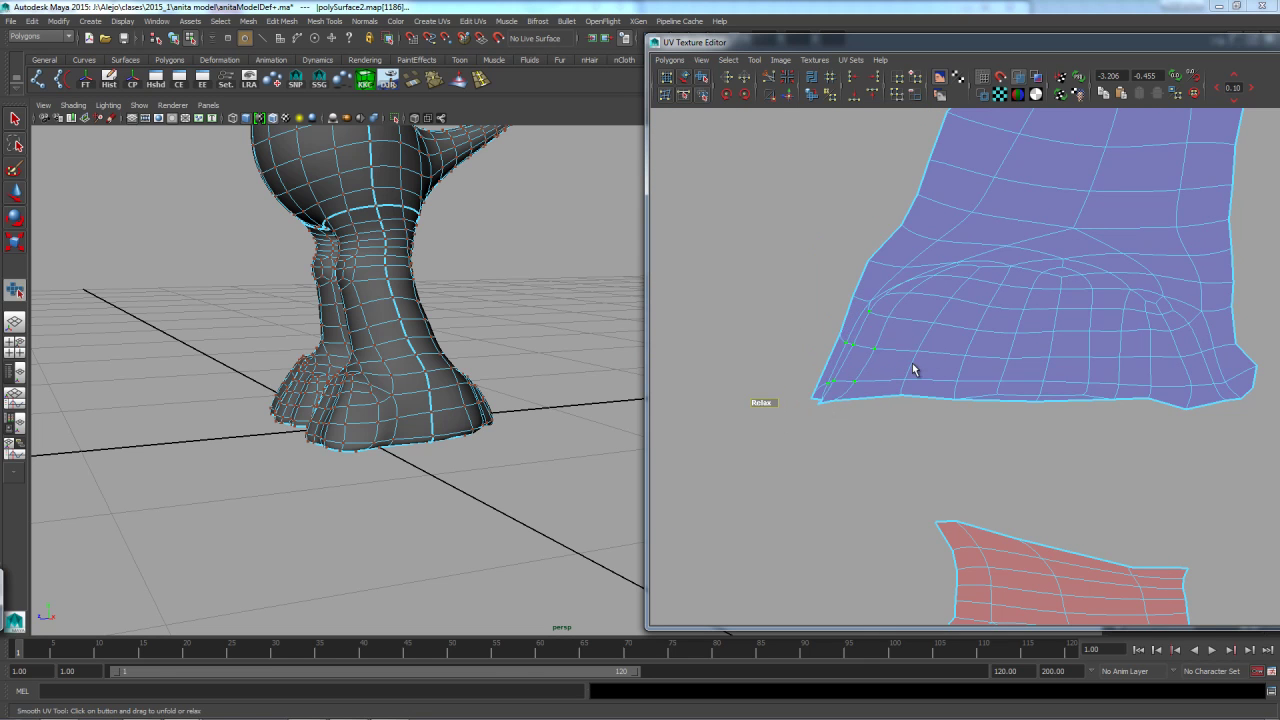
left_click_drag(875, 258, 954, 315)
left_click_drag(867, 320, 1051, 276)
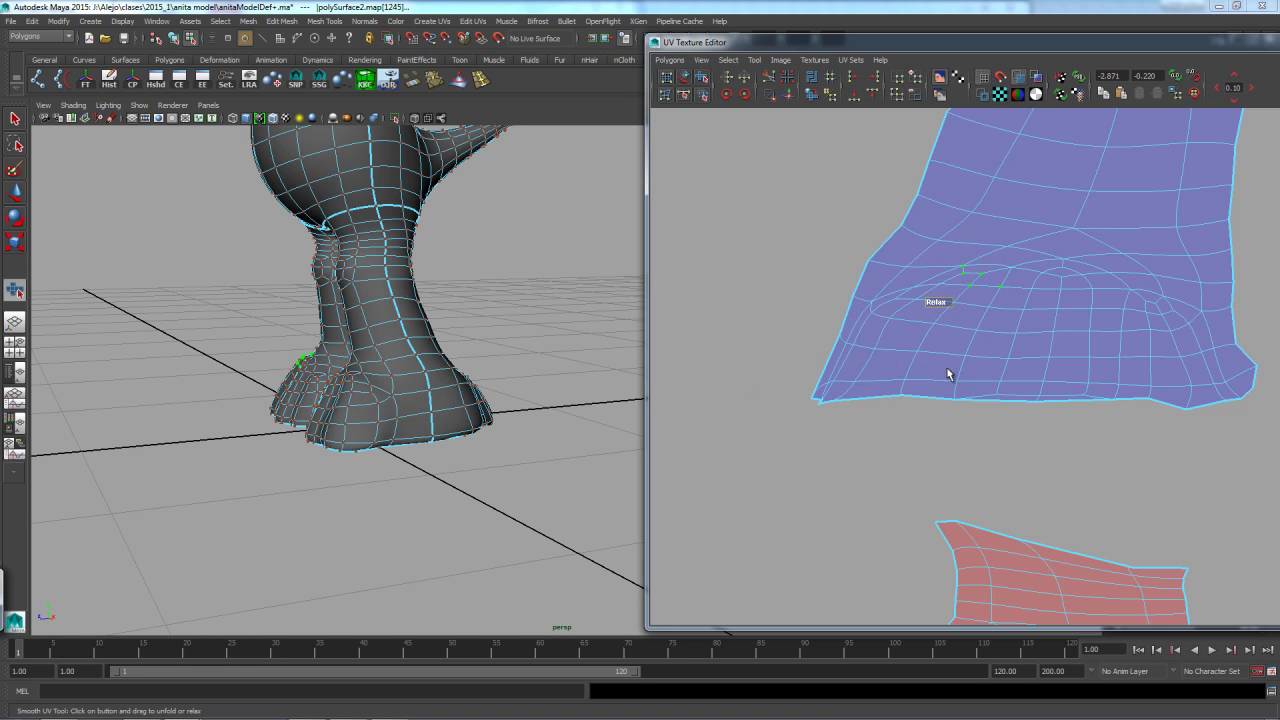
left_click(844, 411)
Adjust the border UVs at the blue foot shell's outer pointed corner with the Move tool.
key("w")
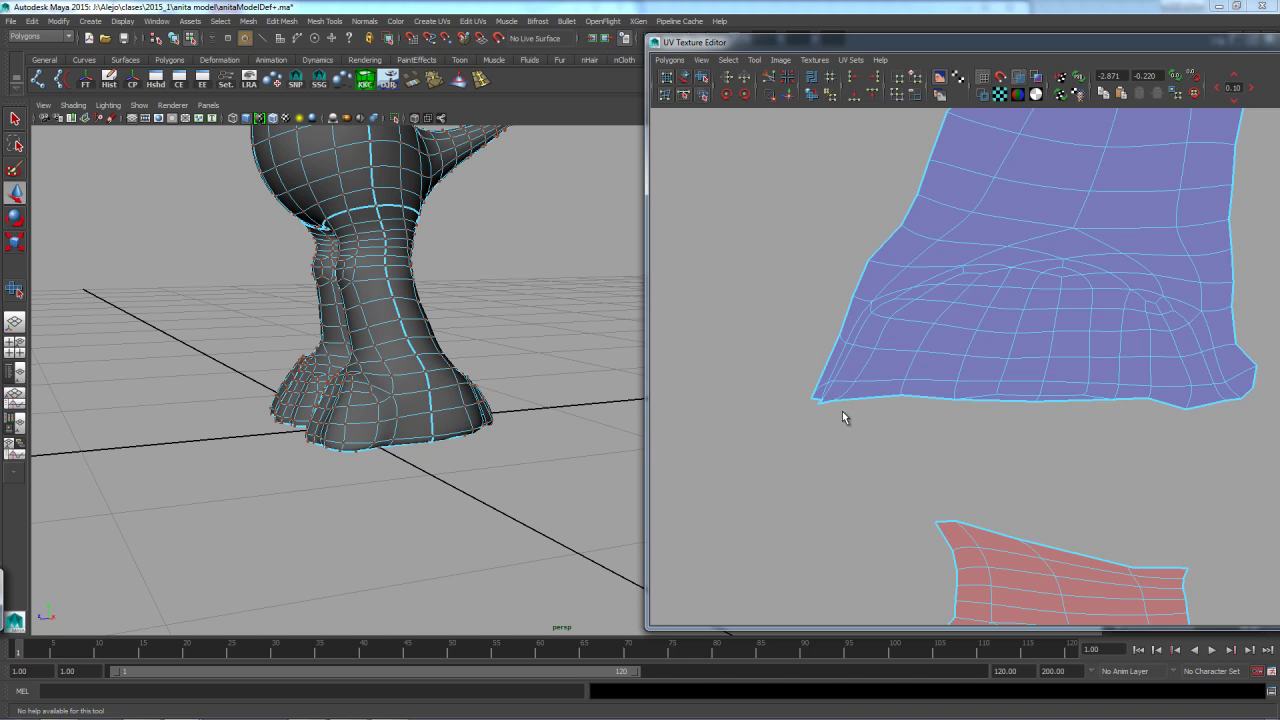
mouse_move(828, 392)
left_mouse_down()
mouse_move(844, 416)
mouse_move(865, 399)
mouse_move(840, 407)
left_mouse_up()
left_click(818, 408)
left_click(819, 409)
scroll(980, 415, "down", 4)
scroll(1000, 405, "down", 2)
middle_click_drag(1034, 403, 935, 465, "alt")
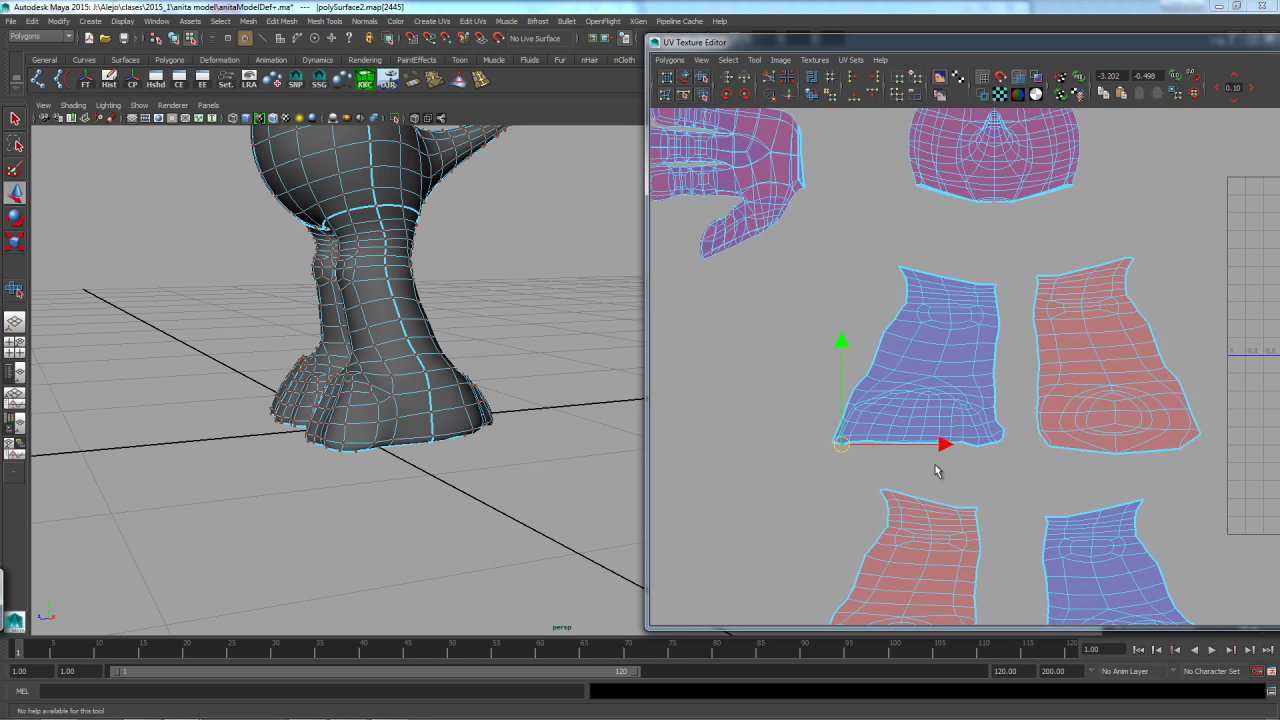
left_click(811, 375)
scroll(860, 365, "down", 2)
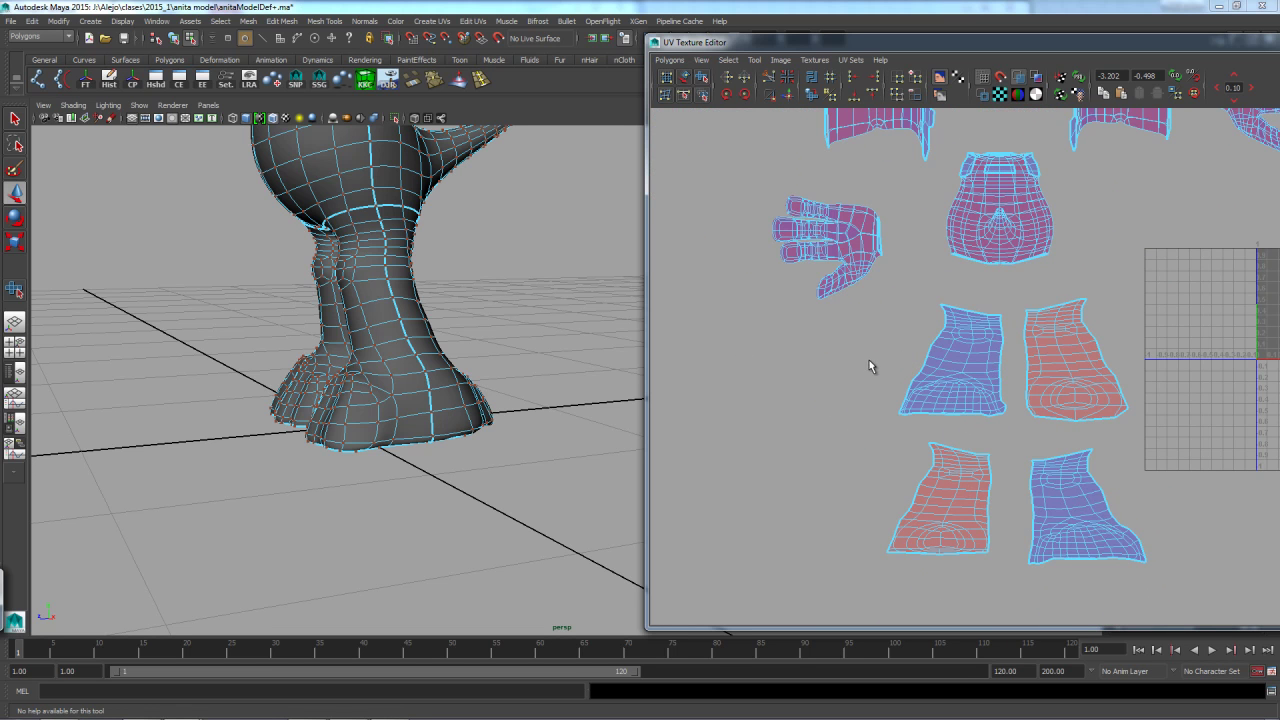
Select the torso's whole UV shell and move it up between the two arm shells.
middle_click_drag(1002, 292, 840, 495, "alt")
right_click_drag(845, 398, 940, 452, "alt")
middle_click_drag(915, 418, 1034, 461, "alt")
right_click_drag(1034, 461, 830, 374, "alt")
right_click_drag(505, 310, 405, 272, "alt")
middle_click_drag(410, 285, 443, 403, "alt")
left_click_drag(443, 403, 506, 374, "alt")
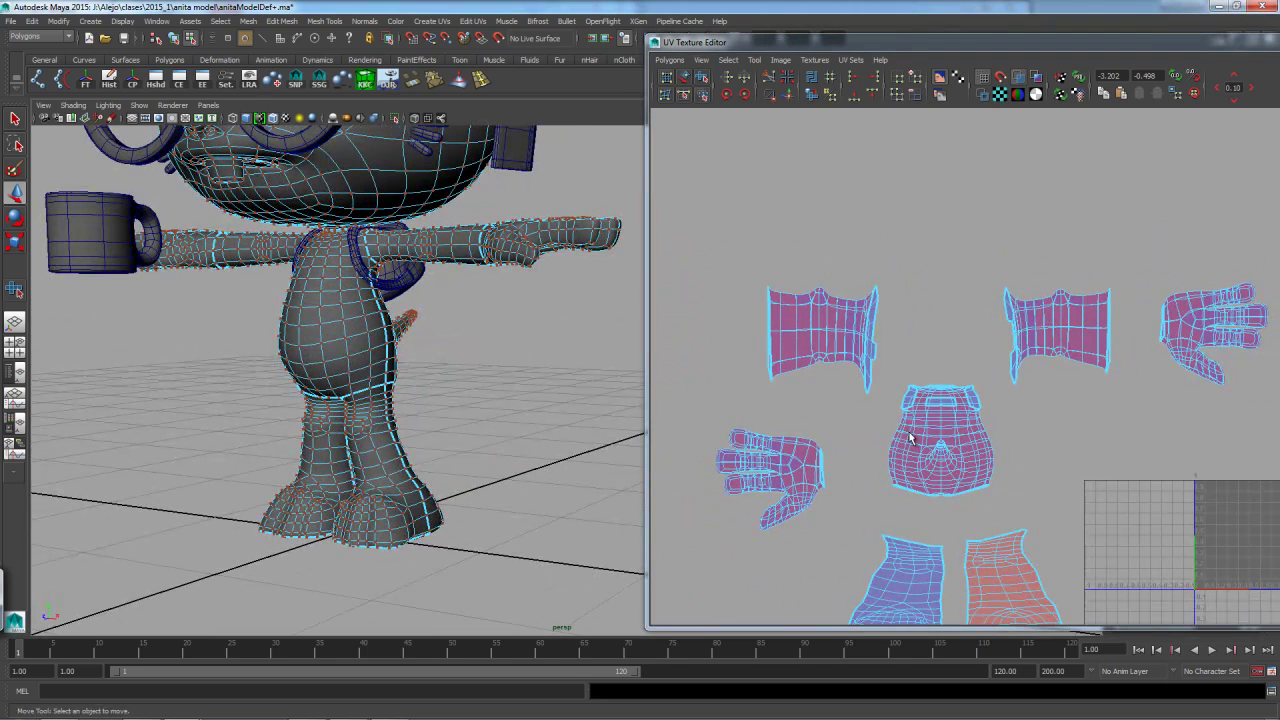
right_click_drag(354, 348, 438, 349)
left_click(322, 325)
right_click(960, 447, "ctrl")
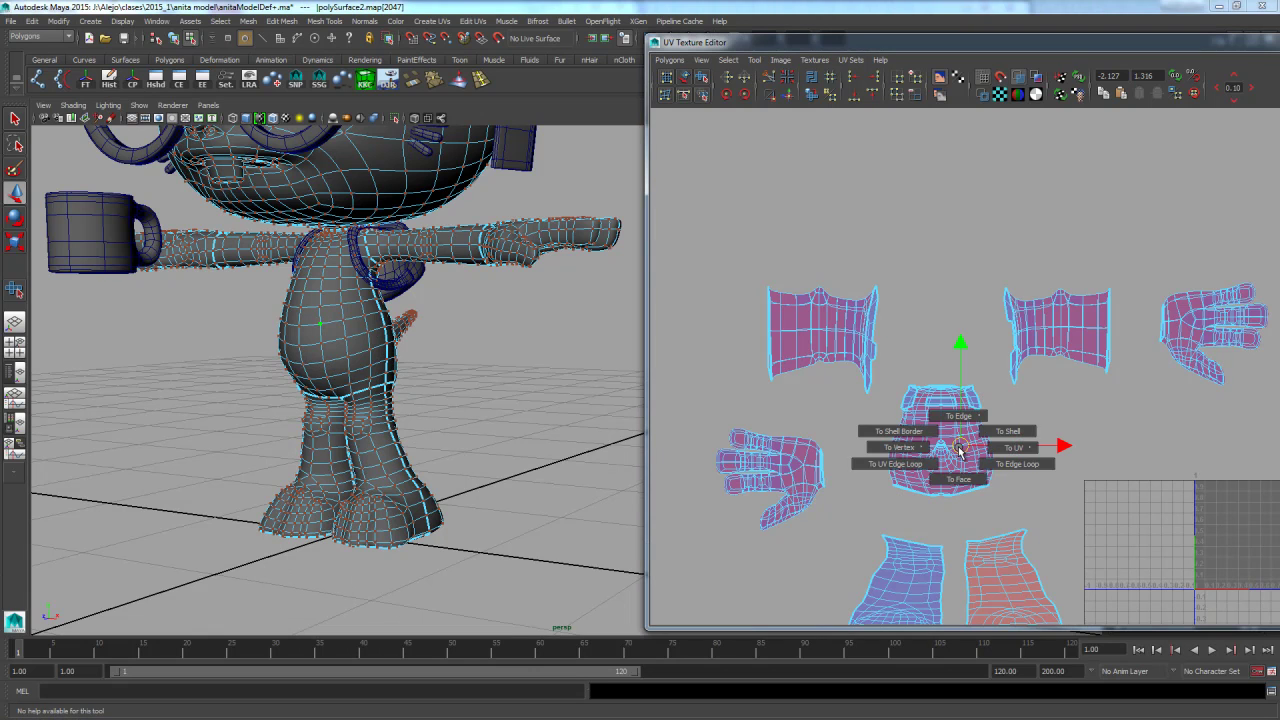
right_click_drag(961, 447, 991, 438, "ctrl")
left_click_drag(942, 447, 941, 318)
Cut the UV edge that links the torso's side seam to the arm seam below the shoulder.
left_click_drag(576, 384, 432, 311, "alt")
right_click_drag(432, 311, 591, 443, "alt")
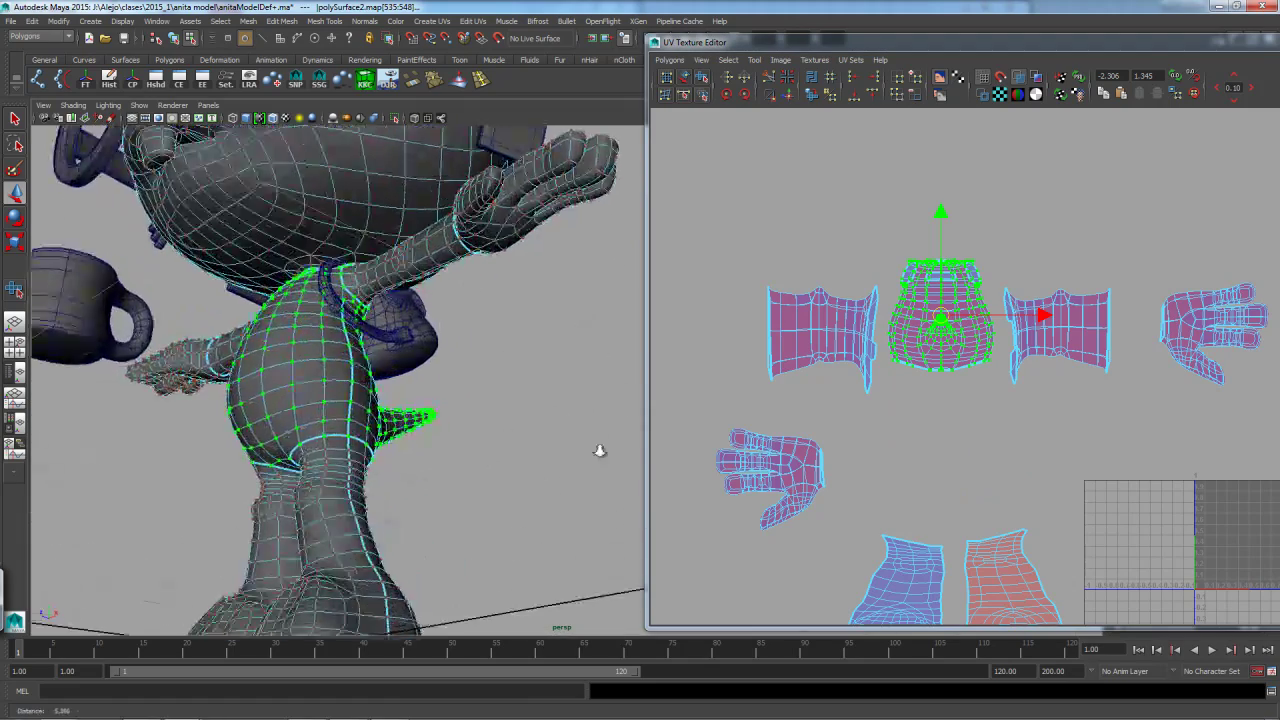
left_click_drag(591, 443, 371, 403, "alt")
middle_click_drag(371, 403, 460, 384, "alt")
right_click_drag(363, 363, 416, 322, "alt")
middle_click_drag(416, 322, 594, 494, "alt")
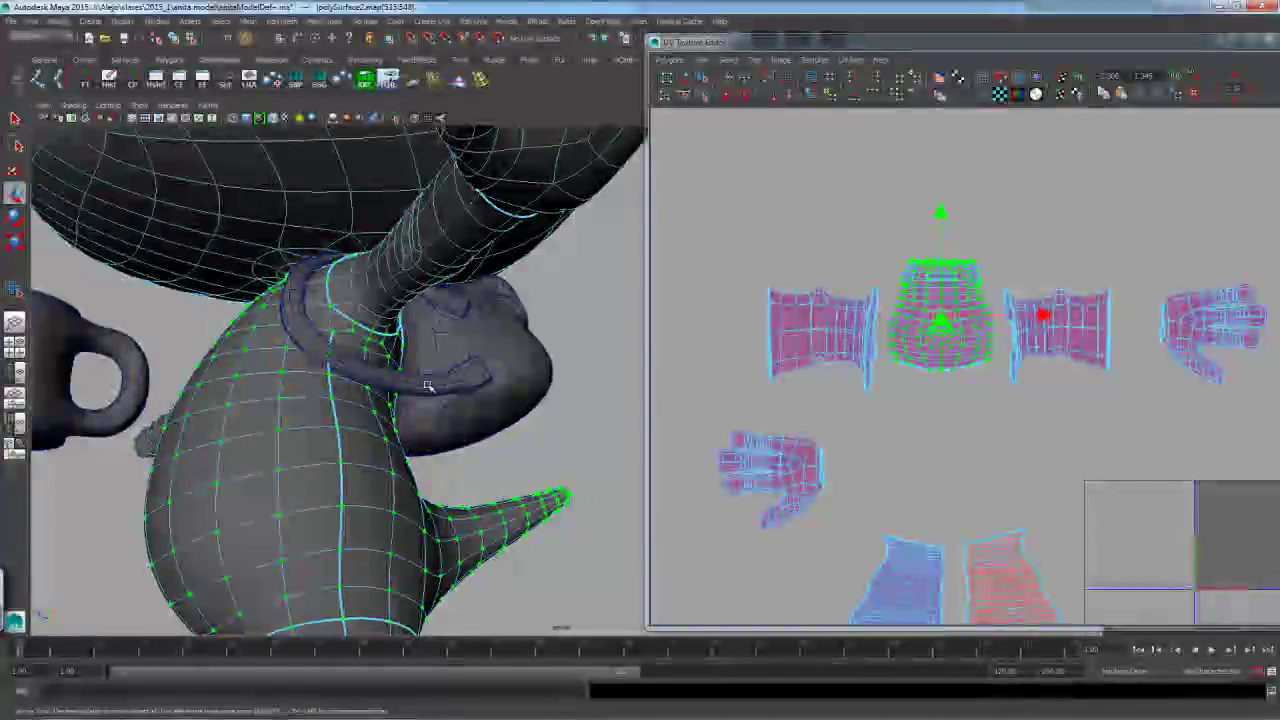
right_click_drag(594, 494, 549, 466, "alt")
right_click_drag(271, 300, 271, 269)
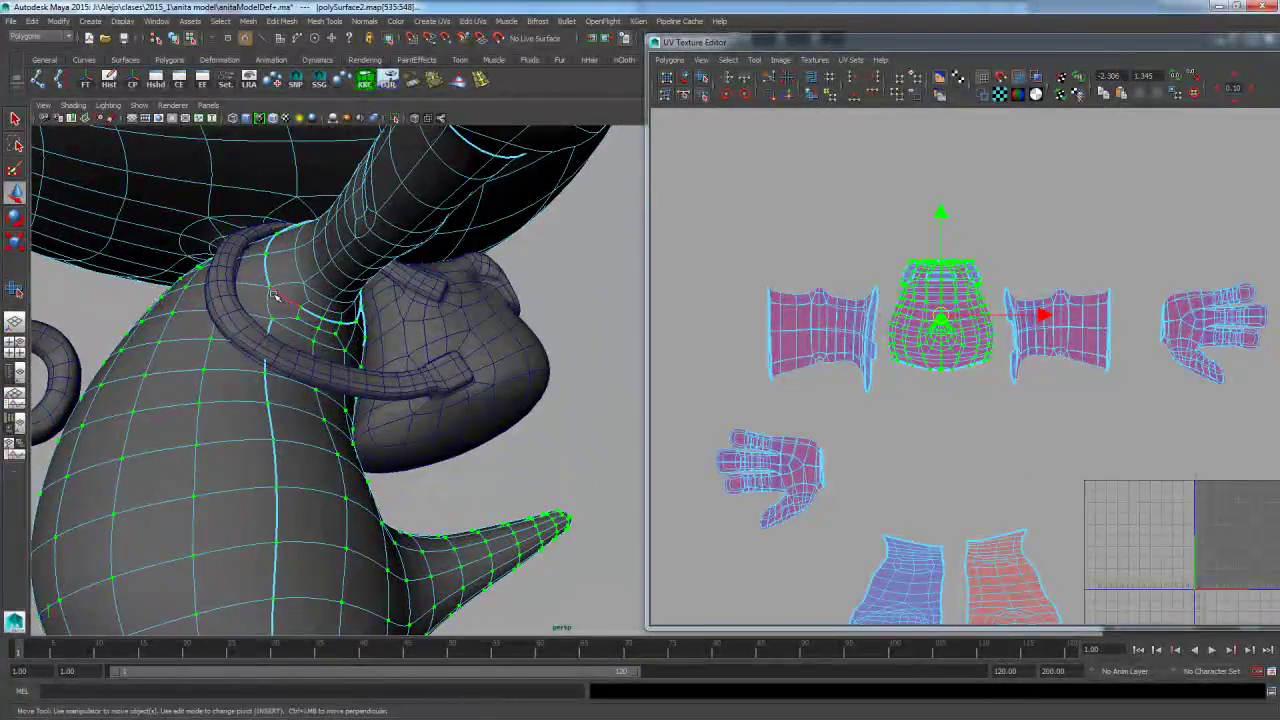
left_click(269, 302)
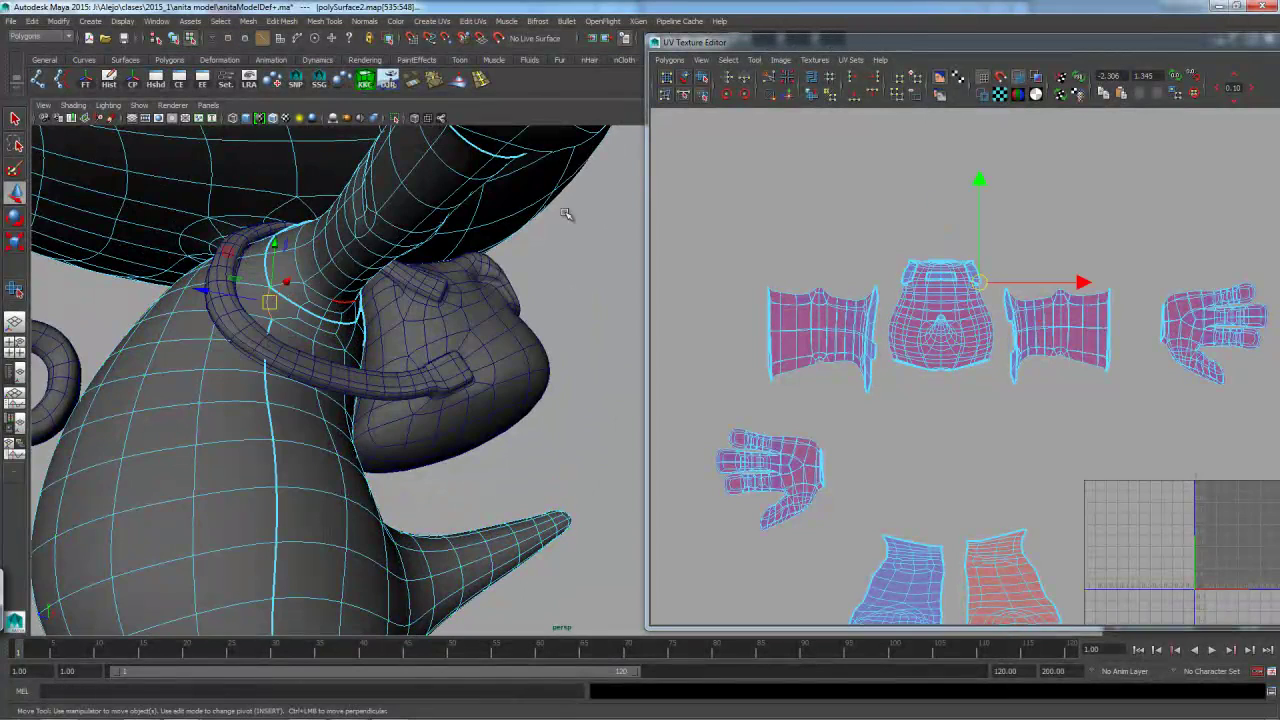
left_click(768, 78)
Cut the matching UV edge between the side seam and the arm seam on the opposite shoulder.
left_click_drag(183, 343, 294, 374, "alt")
right_click_drag(294, 374, 268, 337, "alt")
middle_click_drag(268, 337, 463, 414, "alt")
right_click_drag(463, 414, 251, 314, "alt")
left_click_drag(251, 314, 355, 316, "alt")
middle_click_drag(424, 299, 316, 305, "alt")
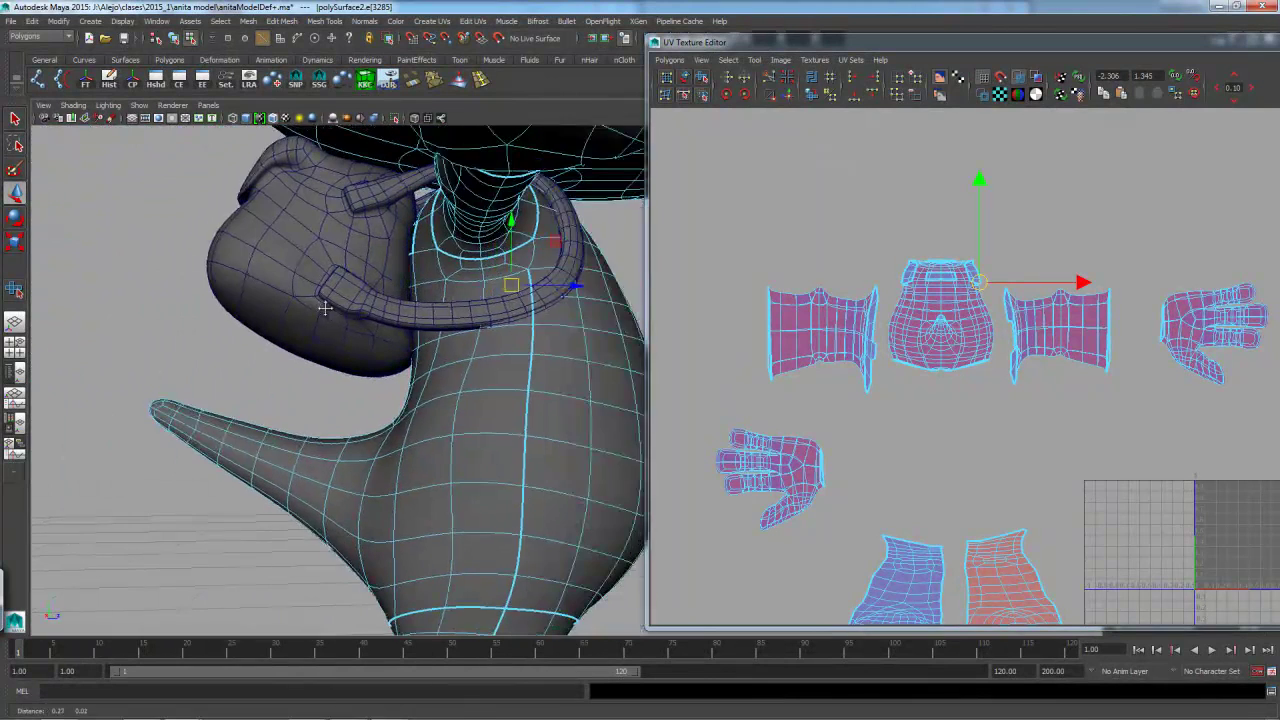
left_click(535, 256)
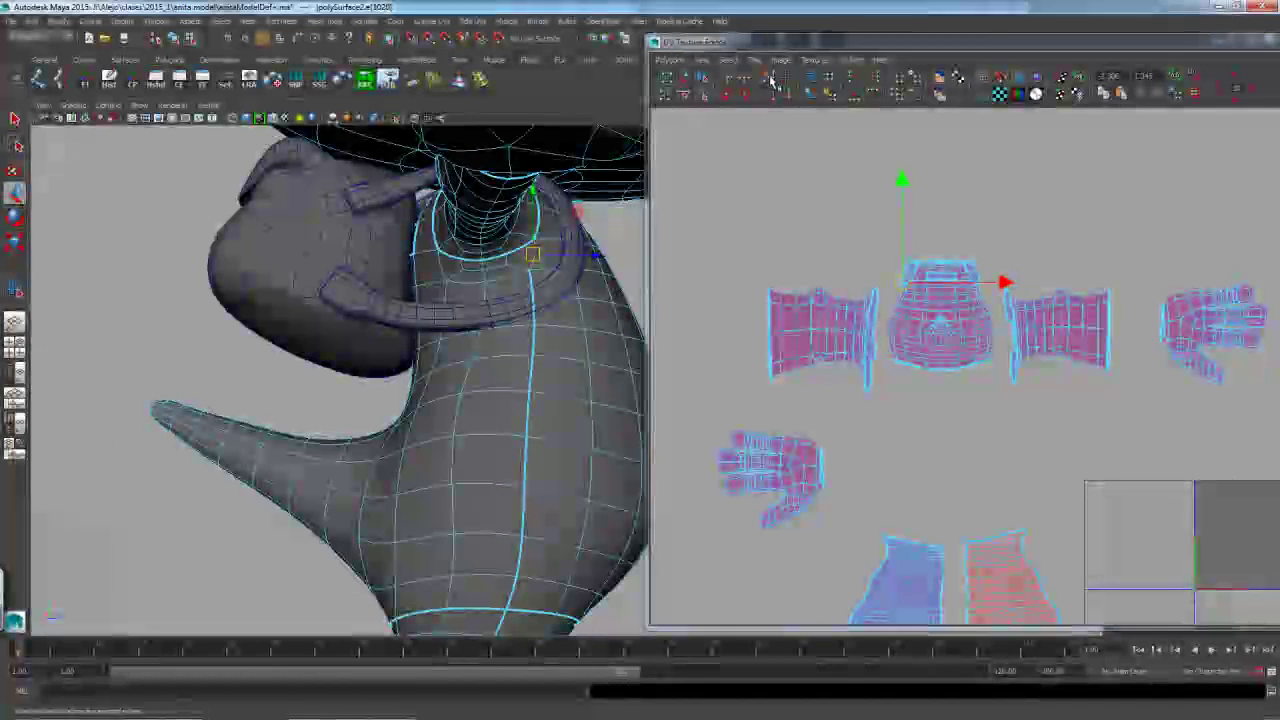
Select the whole torso shell again and move it up above the row of arm shells.
right_click(911, 333)
right_click_drag(911, 335, 951, 326)
left_click(958, 314)
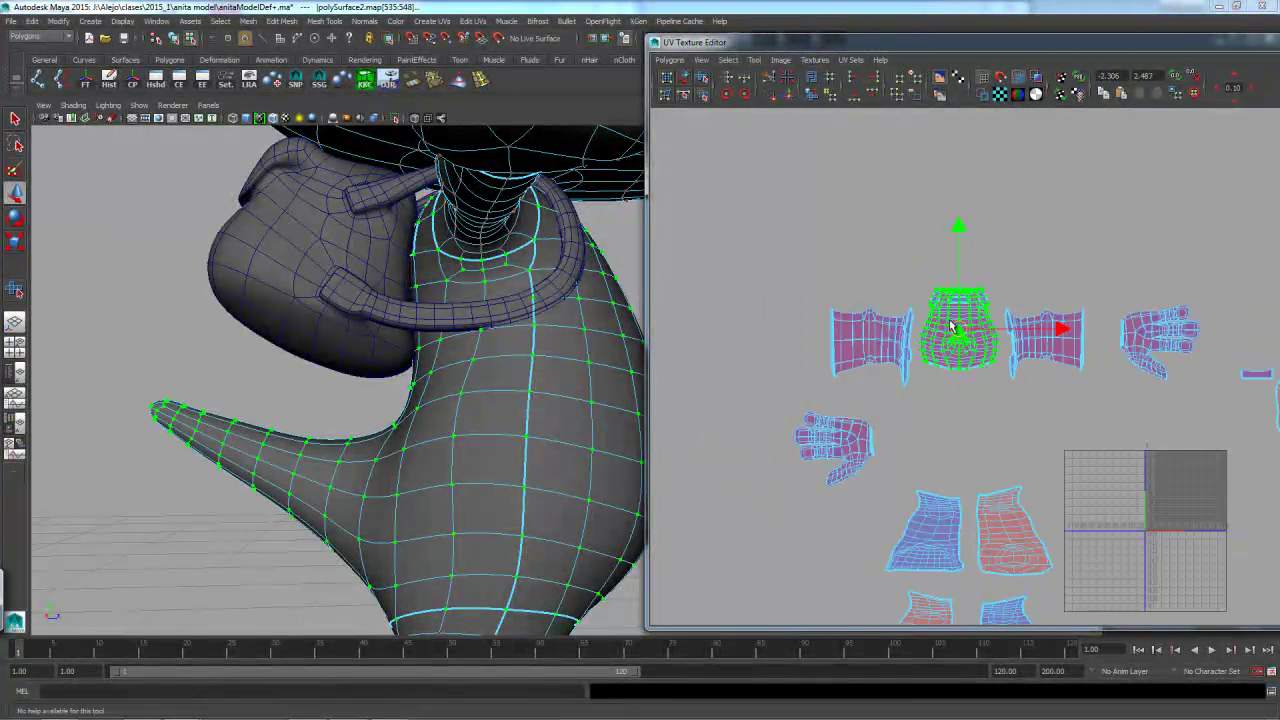
left_click_drag(958, 333, 947, 219)
Examine the UV seam around the shoulder, under the backpack strap and over the top of the arm.
middle_click_drag(602, 338, 546, 289, "alt")
left_click_drag(546, 289, 512, 304, "alt")
middle_click_drag(512, 304, 448, 378, "alt")
left_click_drag(448, 378, 457, 380, "alt")
right_click_drag(457, 380, 597, 466, "alt")
middle_click_drag(597, 466, 470, 345, "alt")
left_click_drag(470, 345, 549, 409, "alt")
right_click_drag(549, 409, 429, 329, "alt")
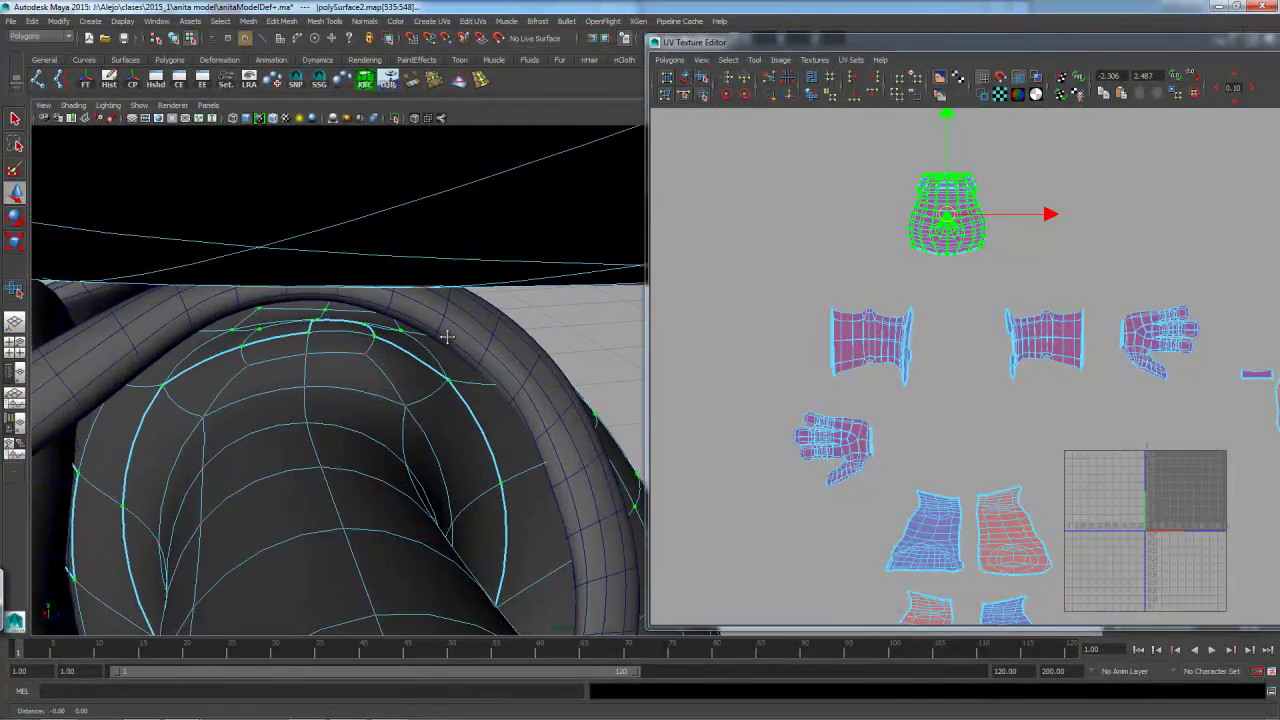
middle_click_drag(429, 329, 492, 384, "alt")
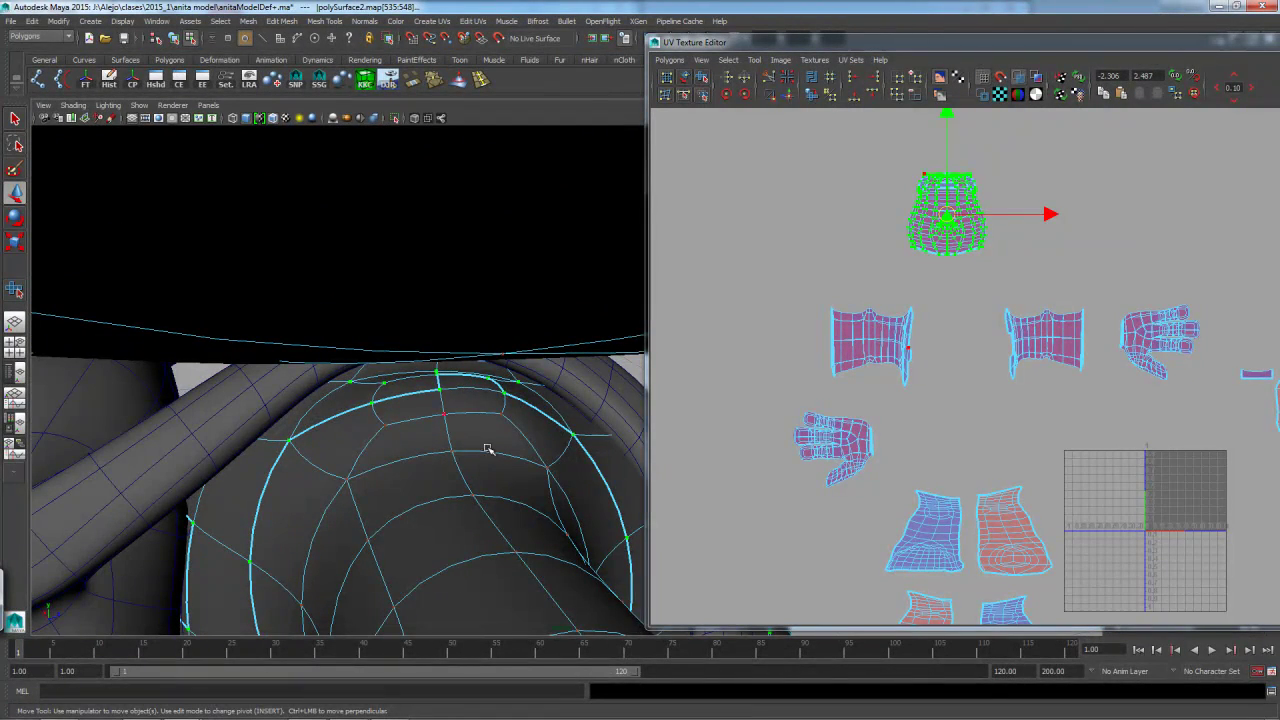
left_click_drag(466, 396, 409, 457, "alt")
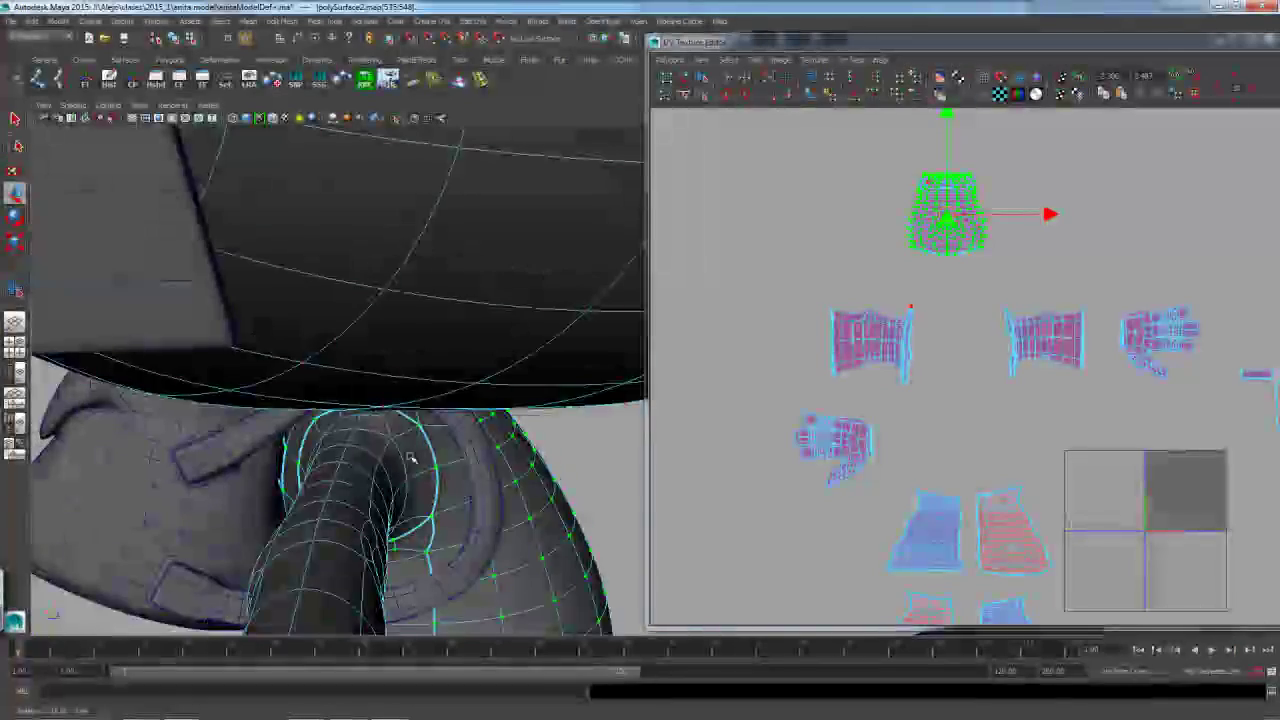
right_click_drag(409, 457, 460, 486, "alt")
middle_click_drag(512, 474, 528, 490, "alt")
left_click_drag(472, 494, 466, 471, "alt")
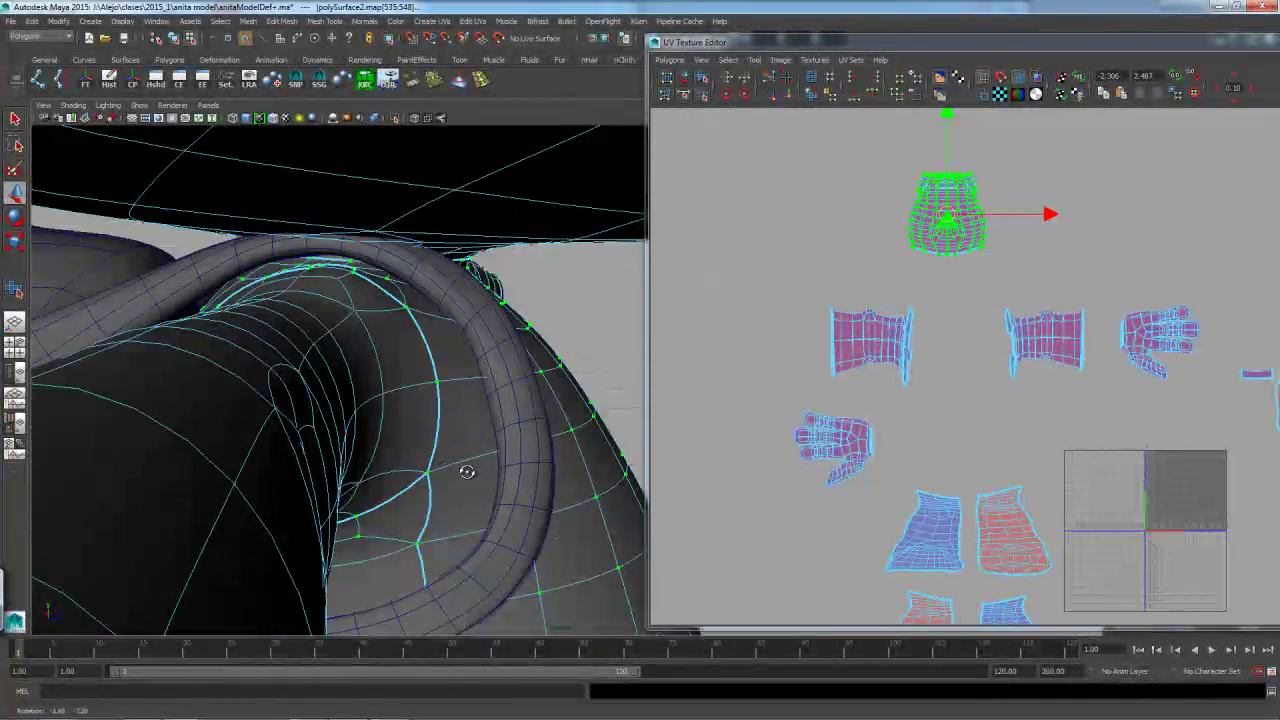
middle_click_drag(410, 405, 451, 443, "alt")
left_click_drag(431, 373, 431, 351, "alt")
middle_click_drag(431, 351, 451, 511, "alt")
right_click_drag(451, 511, 525, 598, "alt")
middle_click_drag(503, 505, 480, 503, "alt")
left_click_drag(474, 490, 443, 391, "alt")
middle_click_drag(443, 391, 445, 427, "alt")
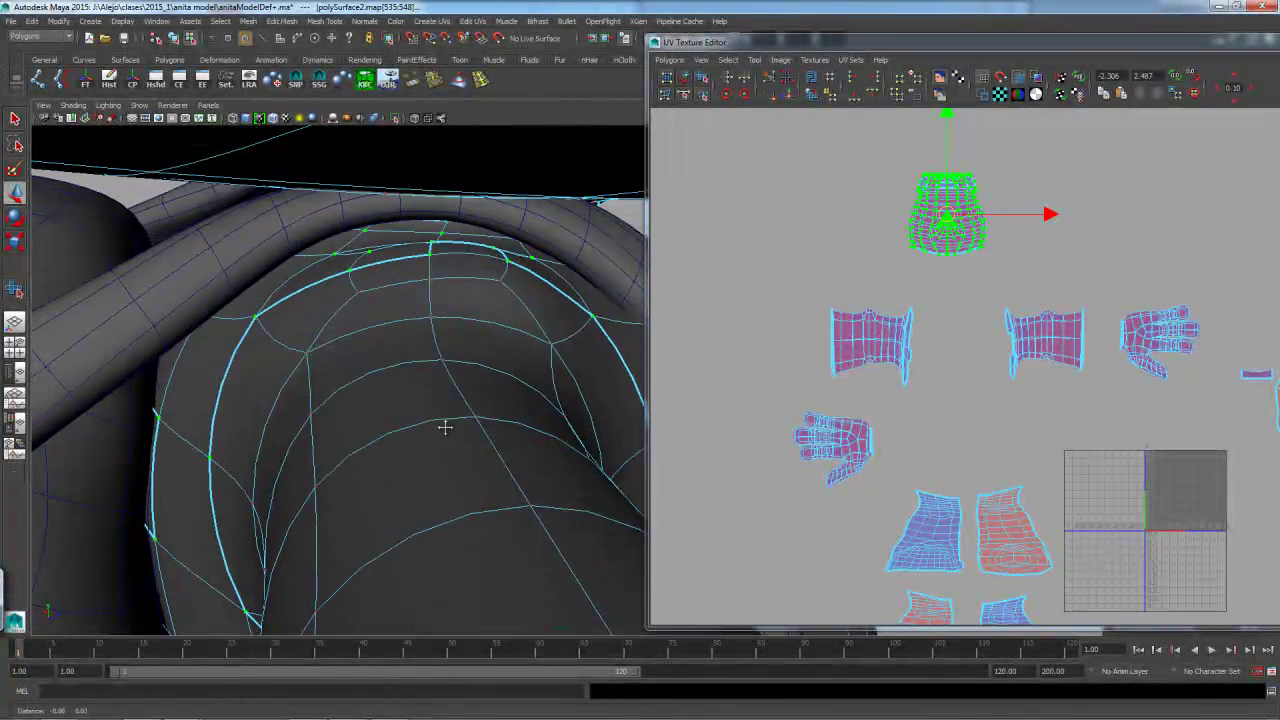
Select edges at the top of the shoulder, including the loop along the arm, to check where they lie in the UV layout.
right_click_drag(452, 252, 457, 229)
left_click(462, 251)
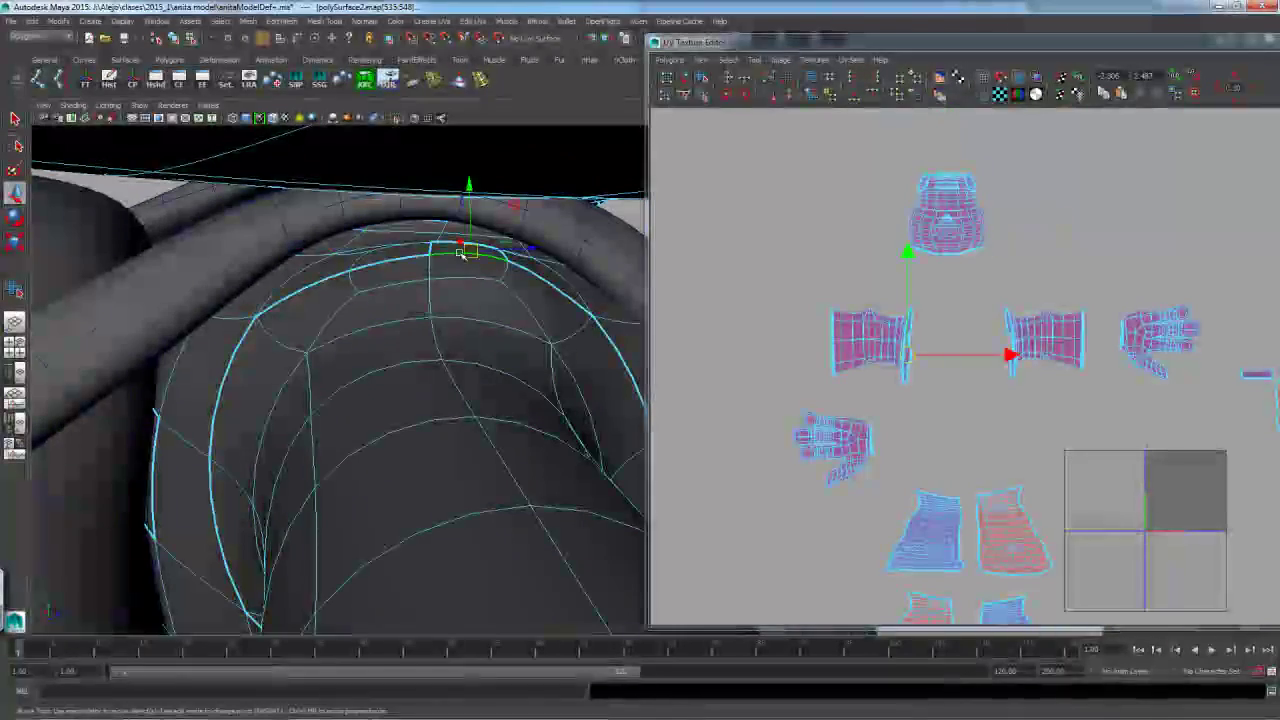
right_click_drag(498, 309, 400, 400, "alt")
key("bracketleft")
middle_click_drag(438, 273, 446, 308, "alt")
left_click_drag(446, 308, 470, 352, "alt")
double_click(420, 305)
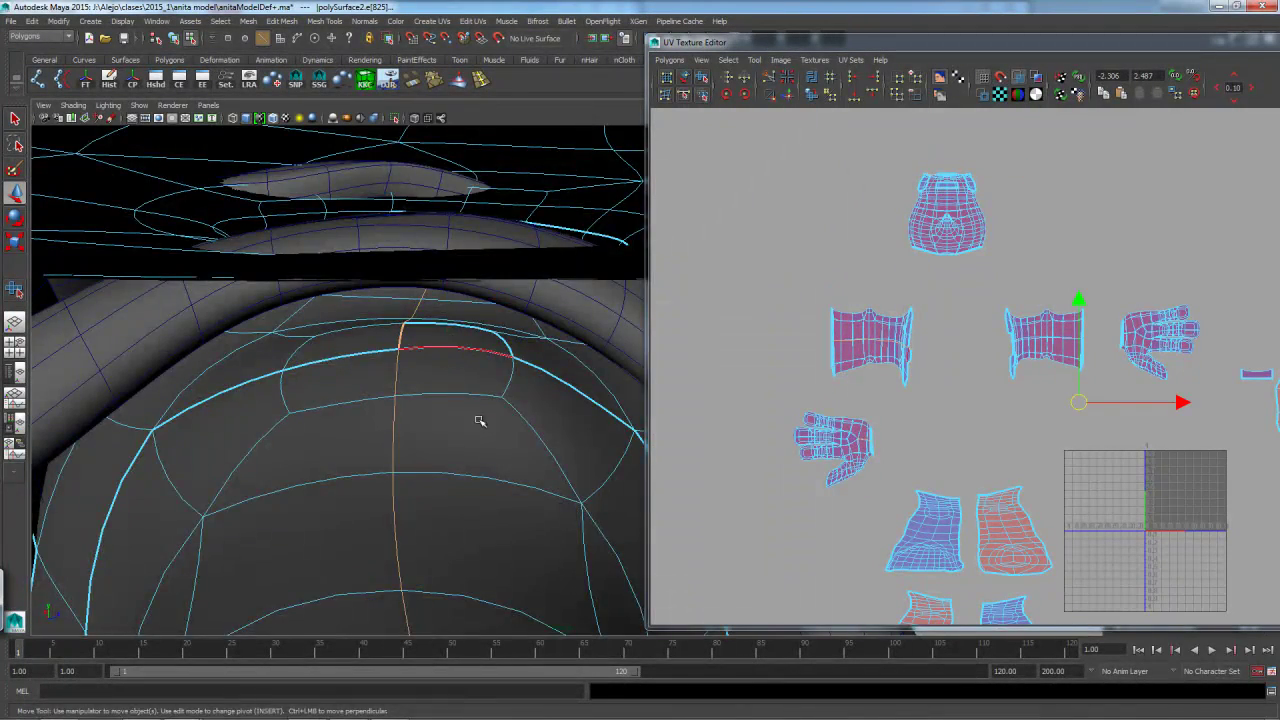
Examine the seams around the shoulders, backpack straps and neck, returning the model to object mode.
right_click_drag(477, 409, 357, 363, "alt")
left_click_drag(357, 363, 400, 372, "alt")
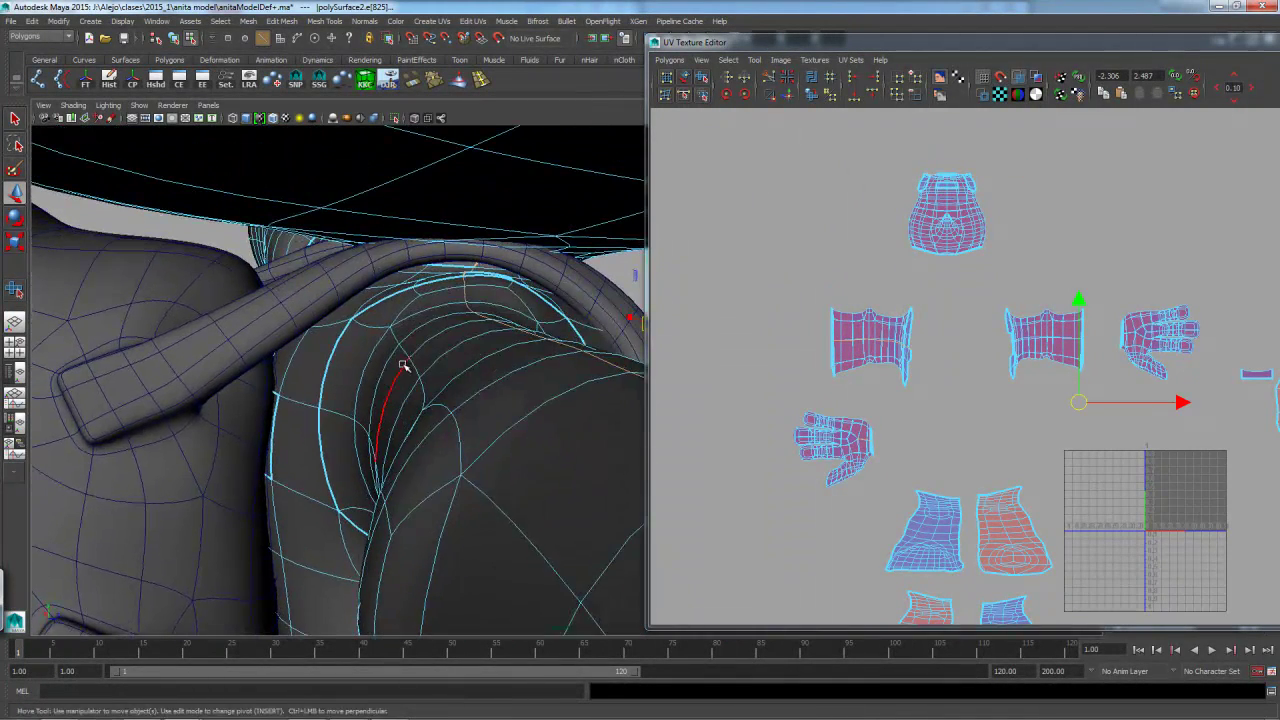
left_click_drag(463, 270, 391, 286, "alt")
right_click_drag(391, 286, 566, 454, "alt")
middle_click_drag(411, 333, 551, 511, "alt")
right_click_drag(551, 511, 217, 270, "alt")
middle_click_drag(217, 270, 329, 291, "alt")
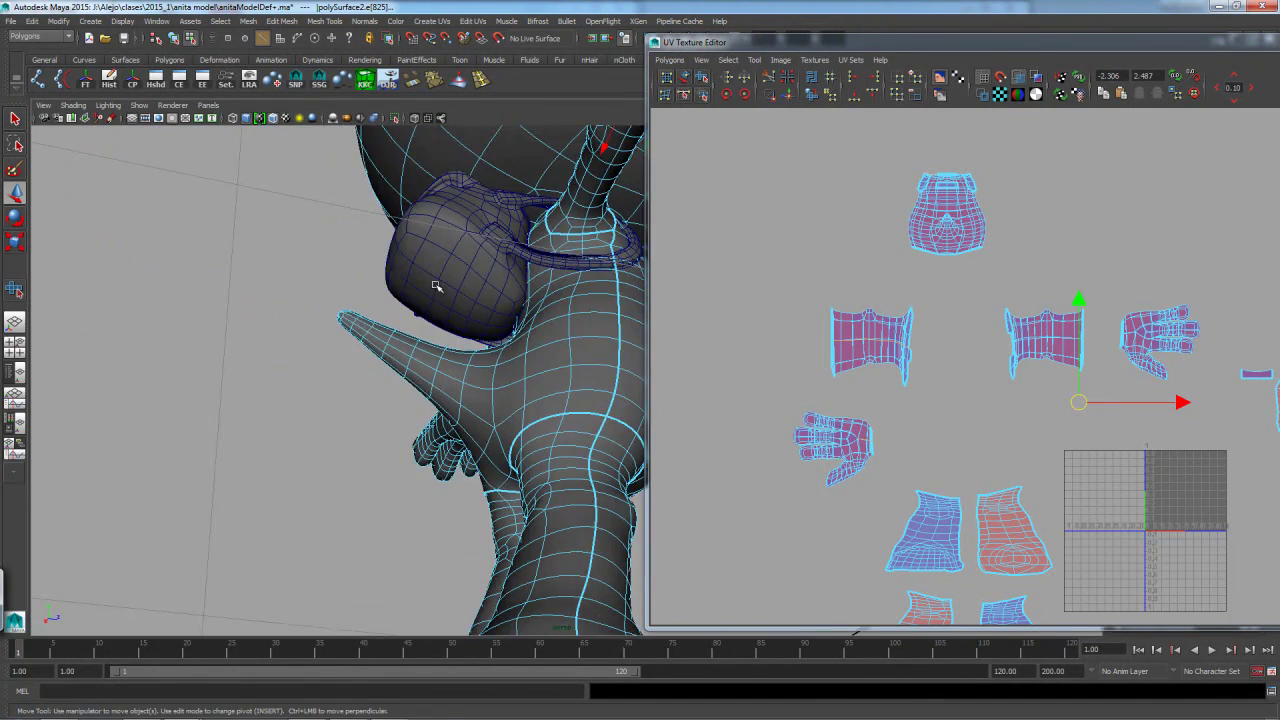
middle_click_drag(437, 286, 310, 410, "alt")
right_click_drag(310, 410, 413, 370, "alt")
left_click_drag(414, 371, 376, 347, "alt")
middle_click_drag(418, 428, 240, 240, "alt")
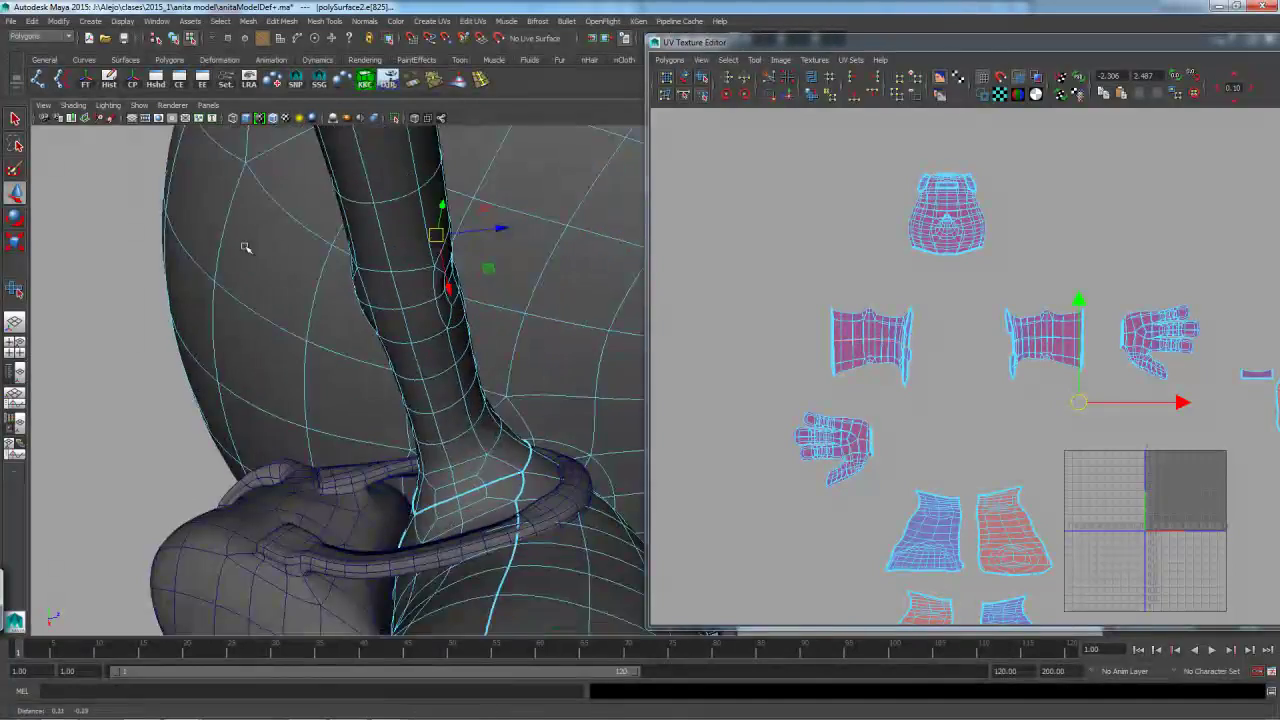
right_click_drag(240, 240, 471, 500, "alt")
middle_click_drag(471, 500, 400, 406, "alt")
left_click_drag(400, 406, 440, 393, "alt")
right_click_drag(470, 357, 464, 357)
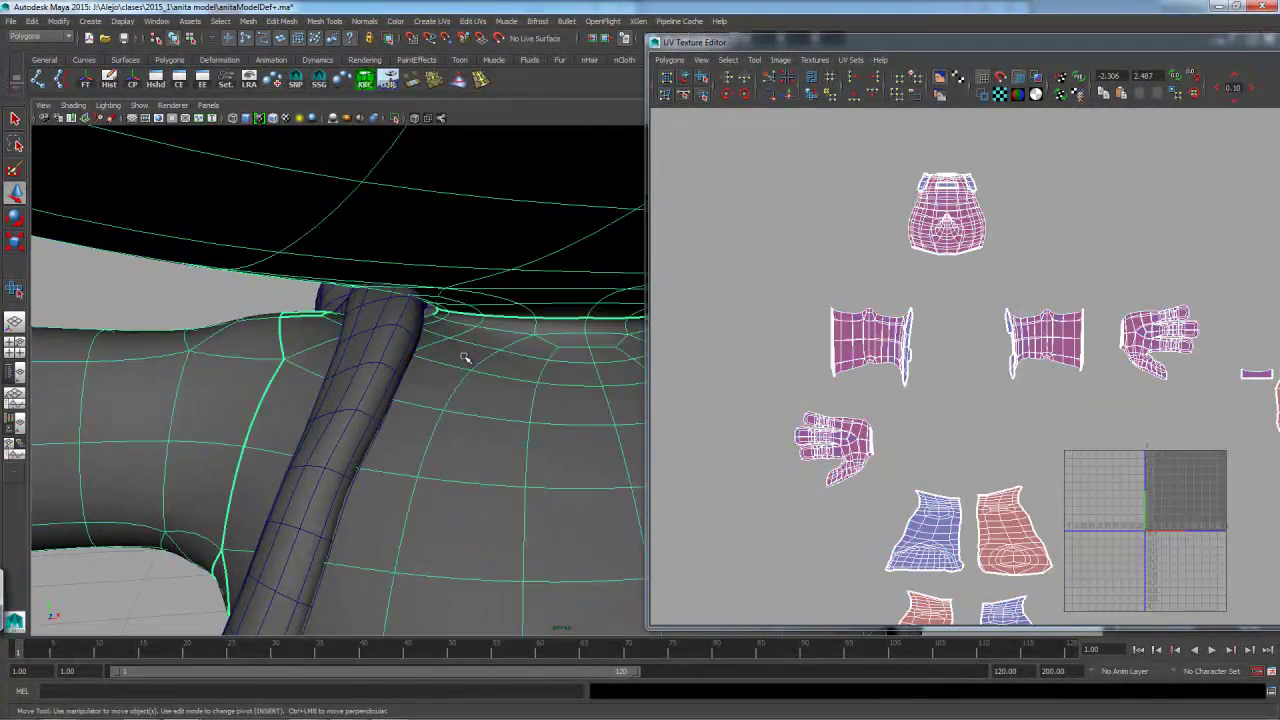
left_click_drag(400, 328, 524, 383, "alt")
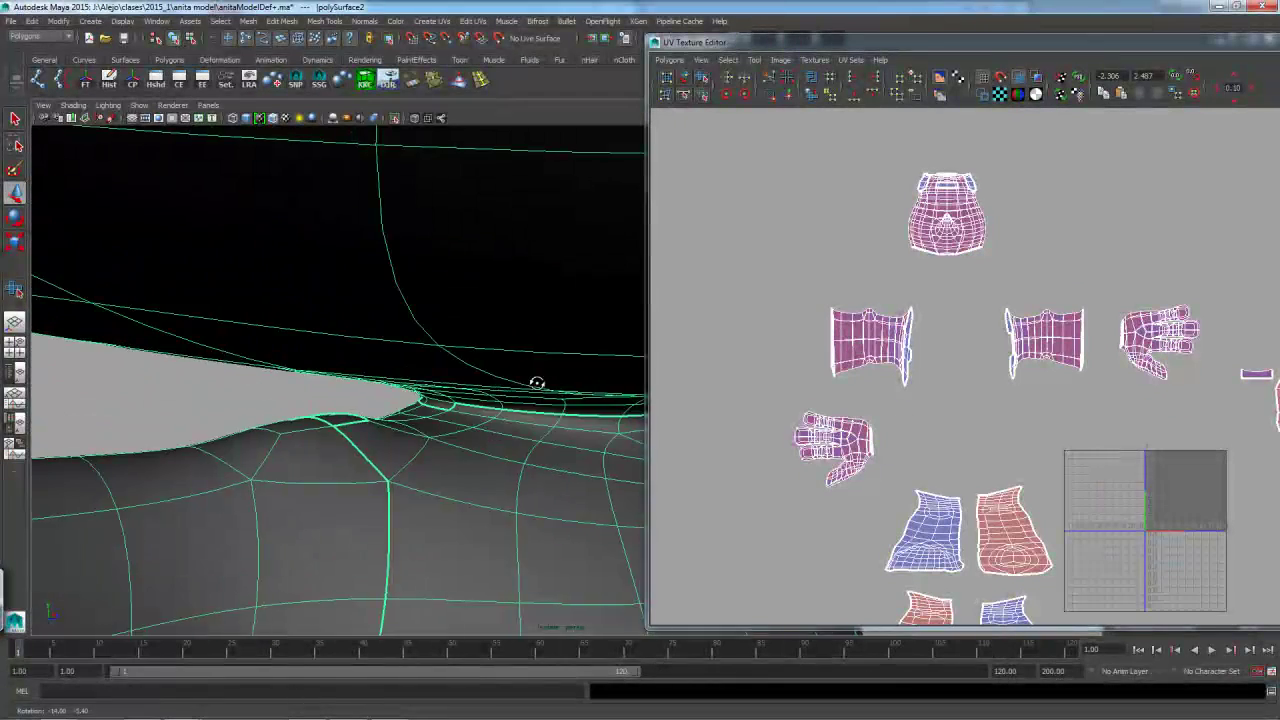
Select the edges at the side of the neck base, above the shoulder, and cut the UVs along them.
left_click_drag(311, 428, 420, 414, "alt")
right_click_drag(388, 390, 389, 357)
left_click(386, 381)
left_click_drag(378, 394, 352, 457, "alt")
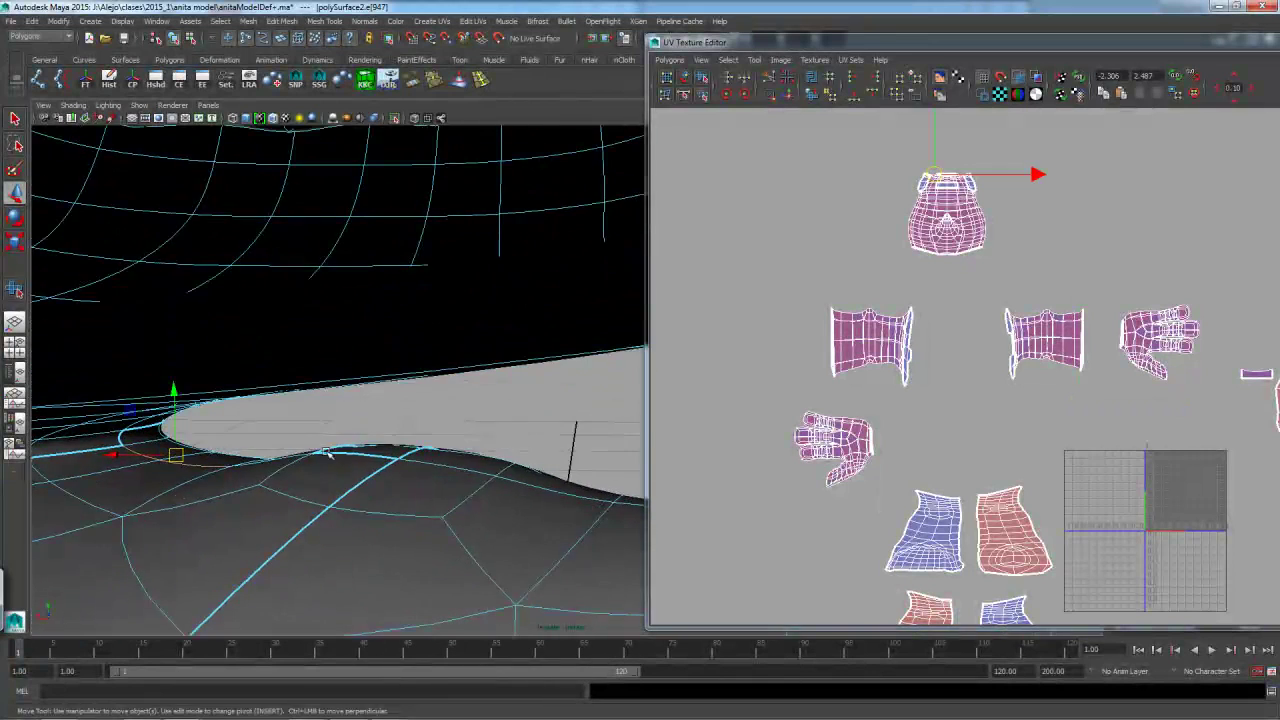
left_click(291, 457, "shift")
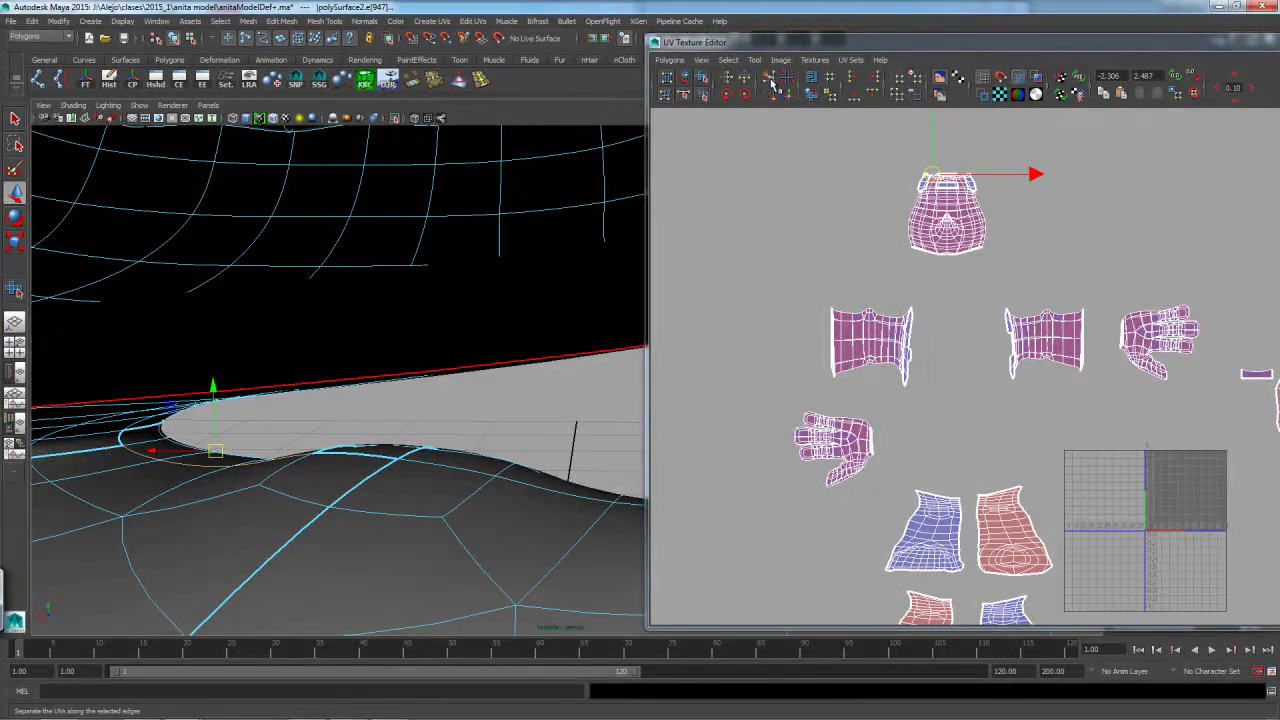
left_click_drag(331, 400, 385, 396, "alt")
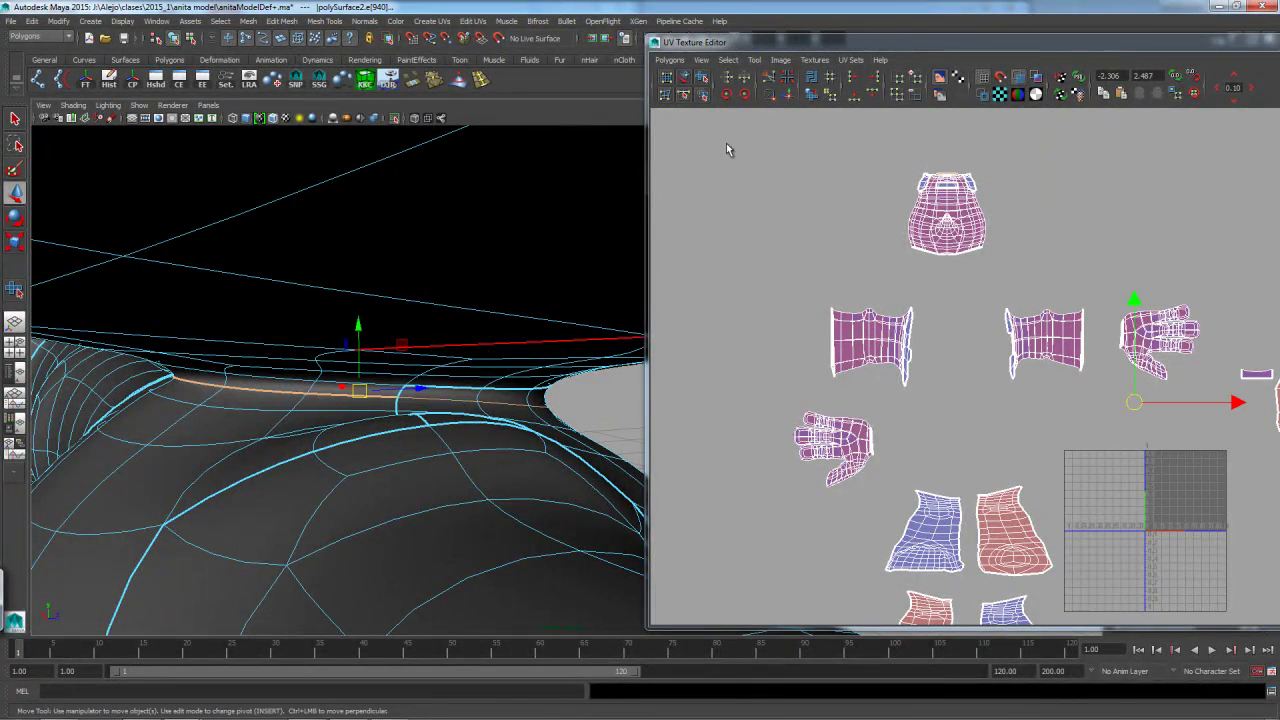
Cut the UVs along the remaining edges across the front of the neck base.
middle_click_drag(514, 397, 306, 391, "alt")
mouse_move(306, 391)
left_mouse_down("alt")
mouse_move(366, 374)
mouse_move(294, 374)
left_mouse_up("alt")
middle_click_drag(294, 374, 381, 364, "alt")
mouse_move(381, 364)
left_mouse_down("alt")
mouse_move(300, 374)
mouse_move(398, 347)
left_mouse_up("alt")
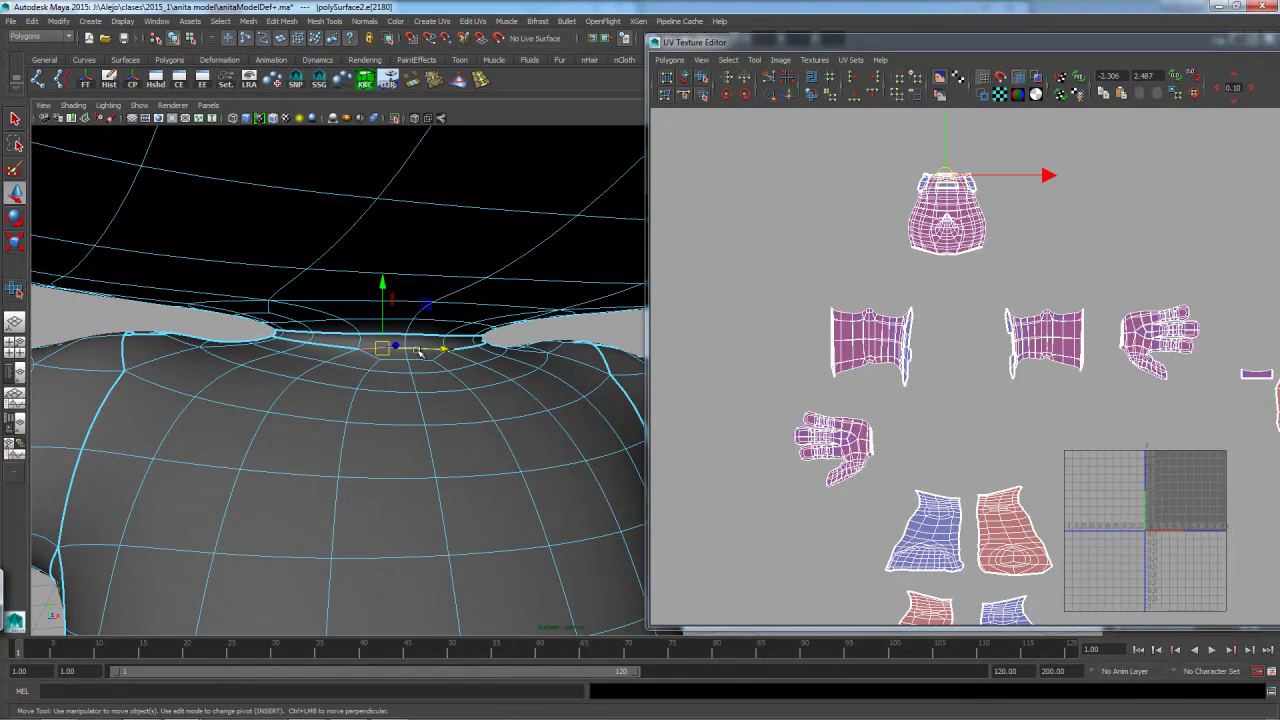
key("q")
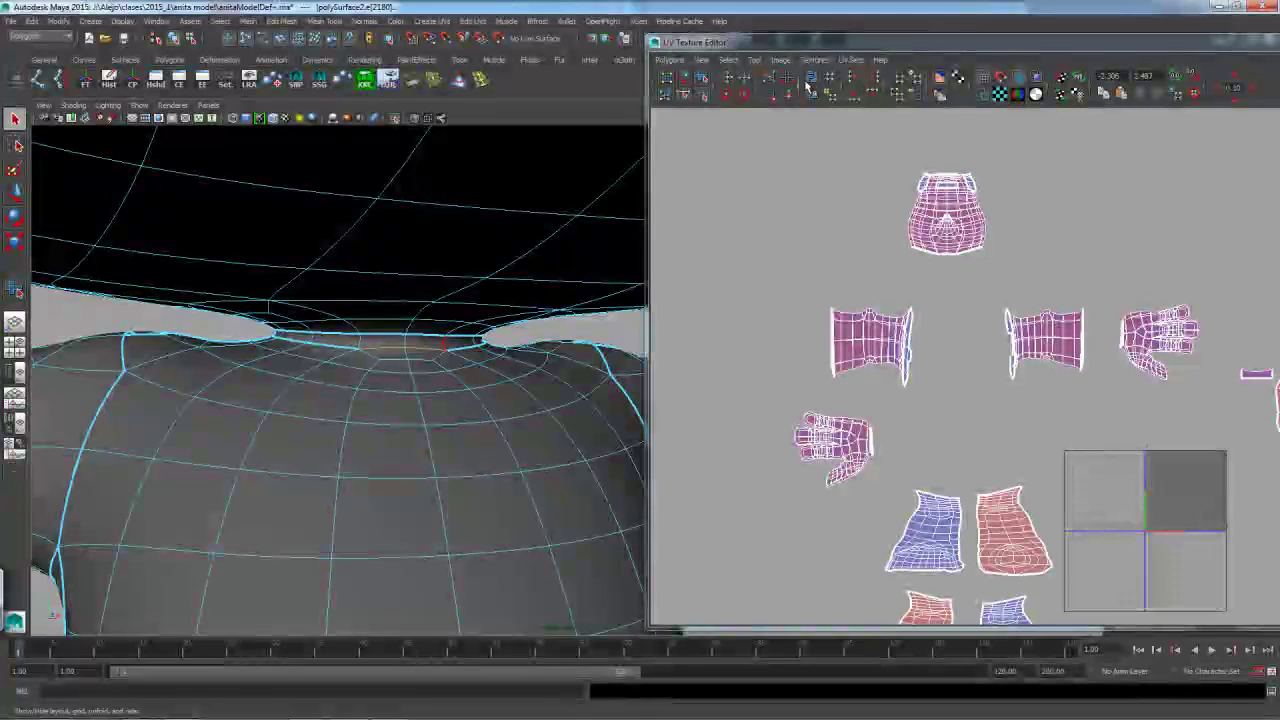
left_click(771, 79)
Examine the UV seams around the neck base and over both shoulders from several sides.
middle_click_drag(481, 374, 270, 369, "alt")
left_click_drag(270, 368, 48, 371, "alt")
right_click_drag(269, 371, 413, 371, "alt")
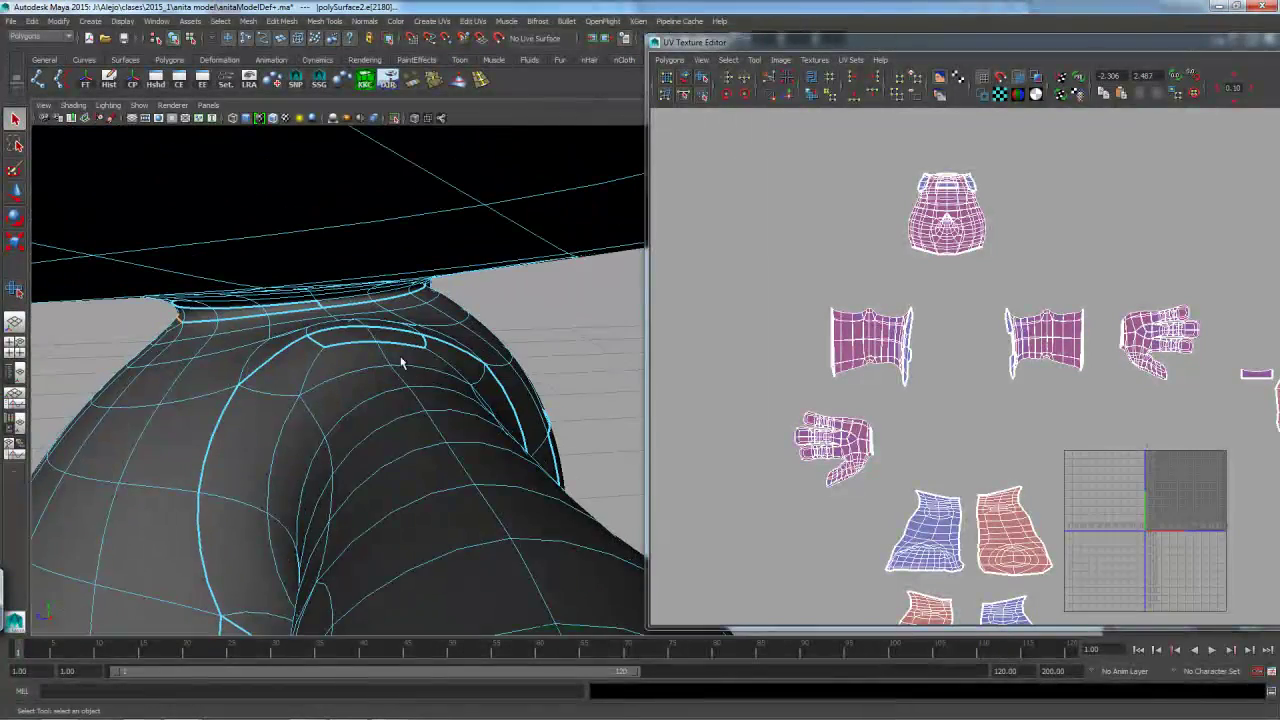
left_click_drag(369, 328, 370, 311, "alt")
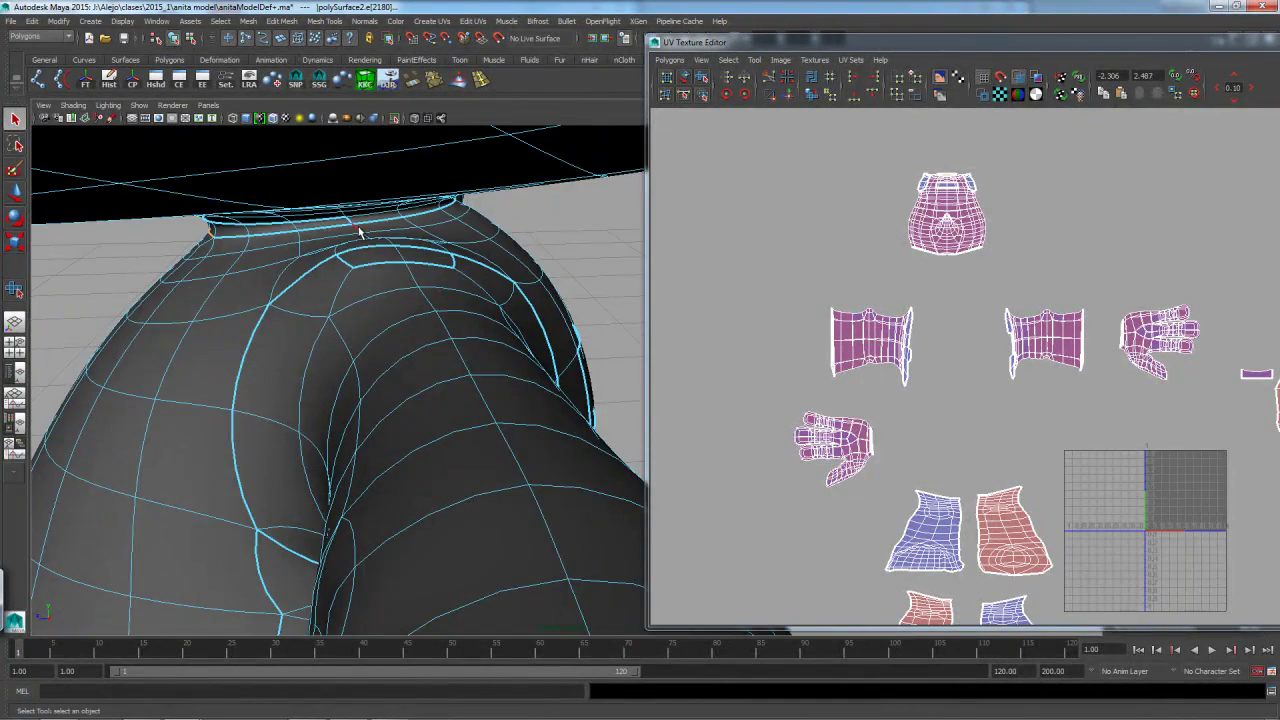
left_click_drag(313, 251, 407, 256, "alt")
right_click_drag(407, 256, 395, 267, "alt")
left_click_drag(405, 356, 360, 334, "alt")
right_click_drag(360, 334, 471, 377, "alt")
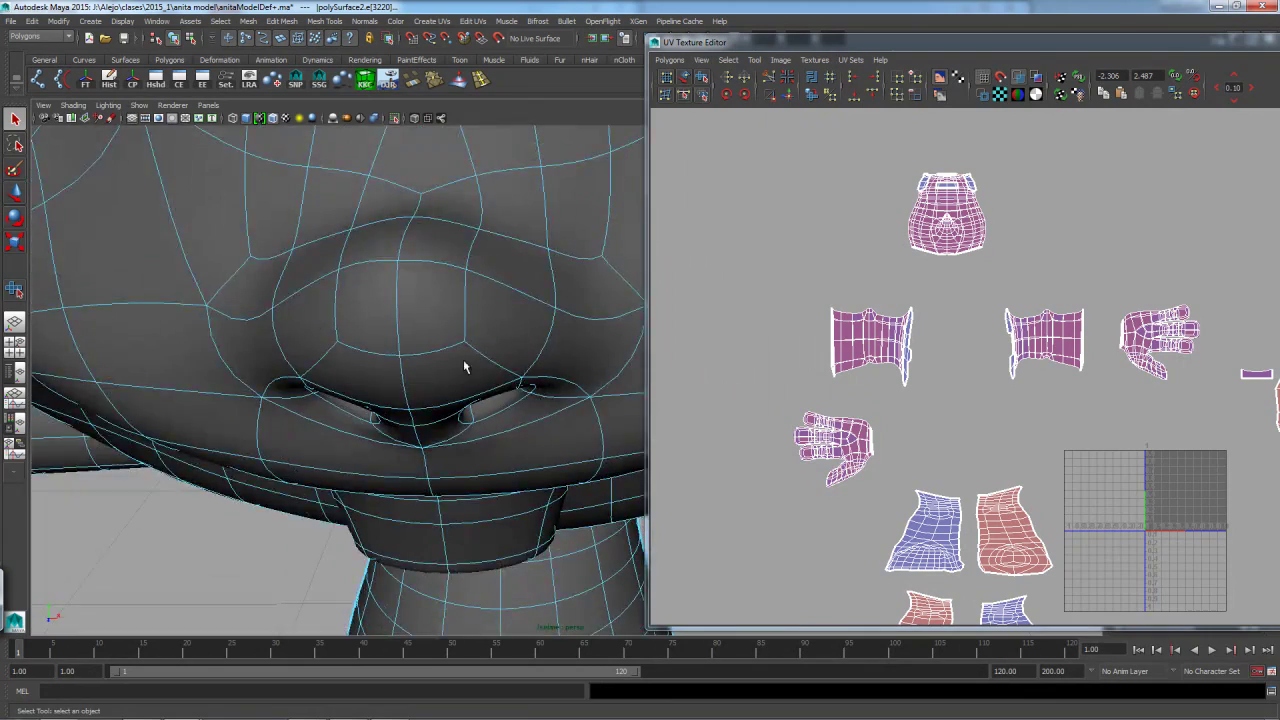
middle_click_drag(420, 440, 280, 231, "alt")
left_click_drag(452, 388, 445, 317, "alt")
middle_click_drag(445, 317, 466, 363, "alt")
right_click_drag(466, 363, 543, 409, "alt")
left_click_drag(516, 354, 485, 365, "alt")
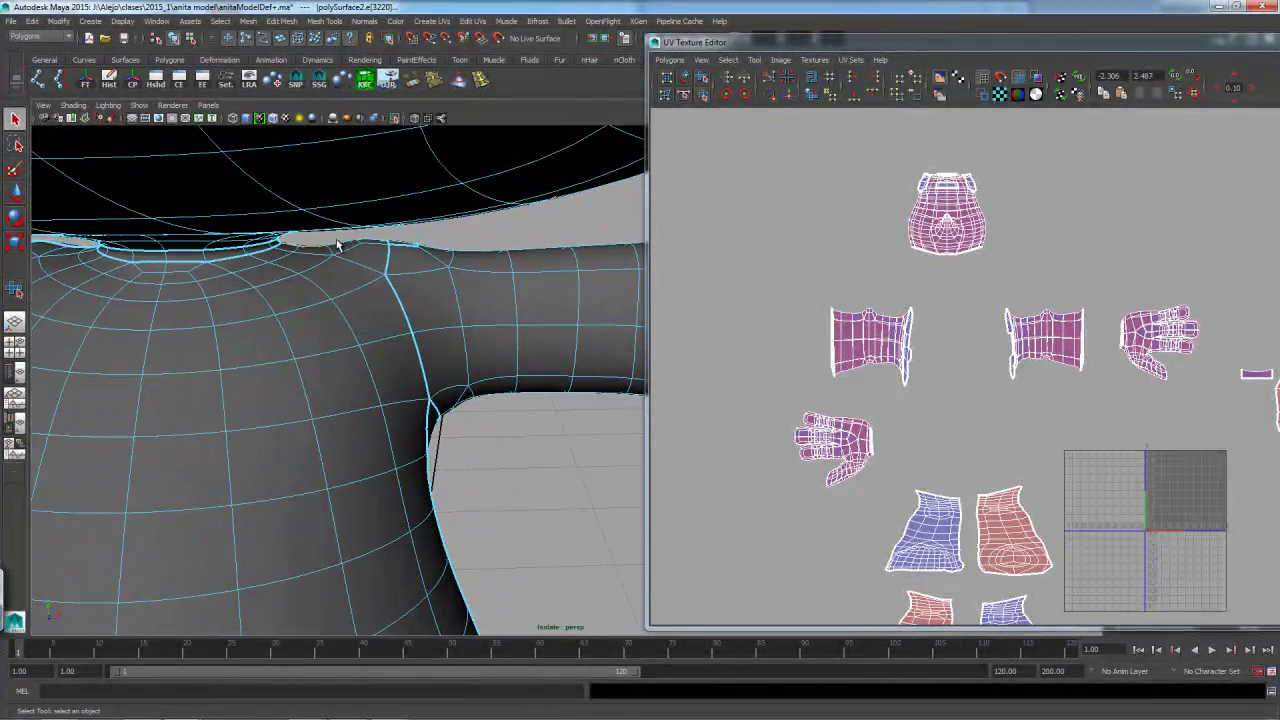
left_click_drag(354, 287, 386, 289, "alt")
right_click_drag(386, 289, 500, 369, "alt")
middle_click_drag(500, 369, 597, 449, "alt")
right_click_drag(597, 449, 665, 490, "alt")
left_click_drag(514, 429, 172, 264, "alt")
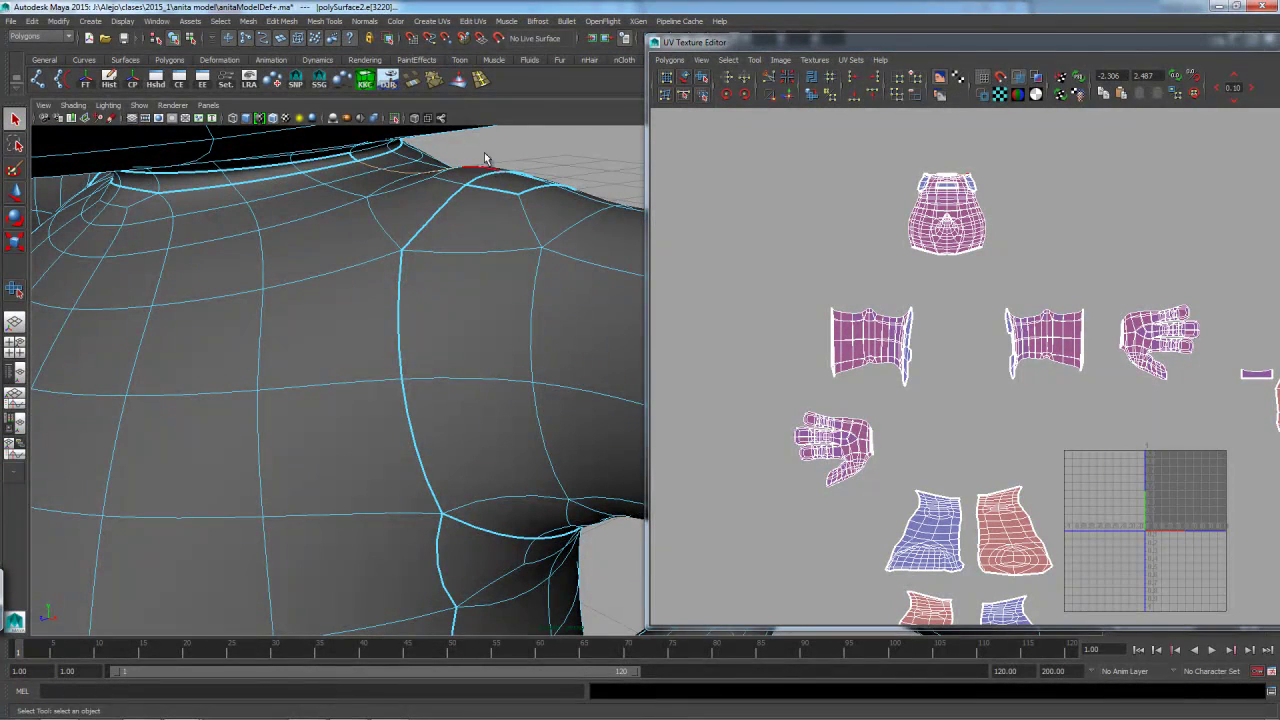
left_click_drag(507, 217, 425, 300, "alt")
Select the front torso shell's UVs and move the shell off the back torso shell, beside it in the UV layout.
right_click_drag(930, 223, 983, 223)
left_click(964, 226)
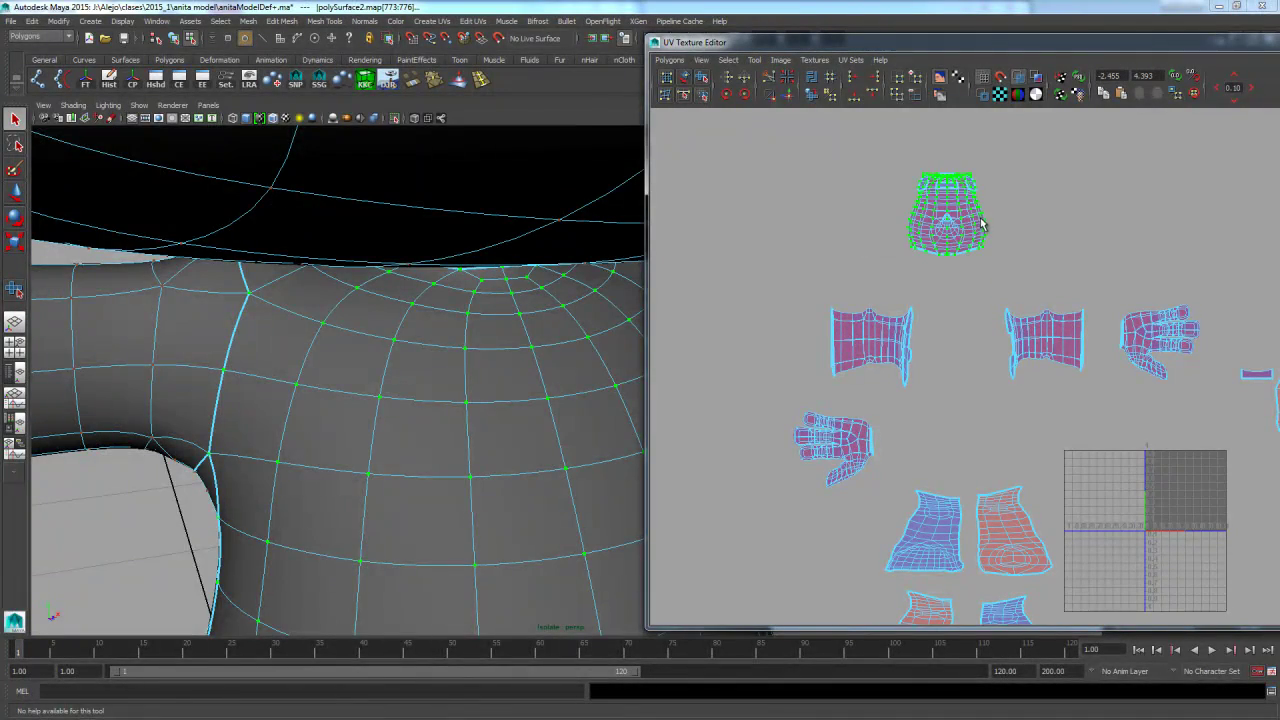
right_click_drag(509, 342, 391, 403, "alt")
left_click_drag(391, 403, 289, 329, "alt")
right_click_drag(289, 329, 202, 335, "alt")
left_click_drag(202, 335, 289, 411, "alt")
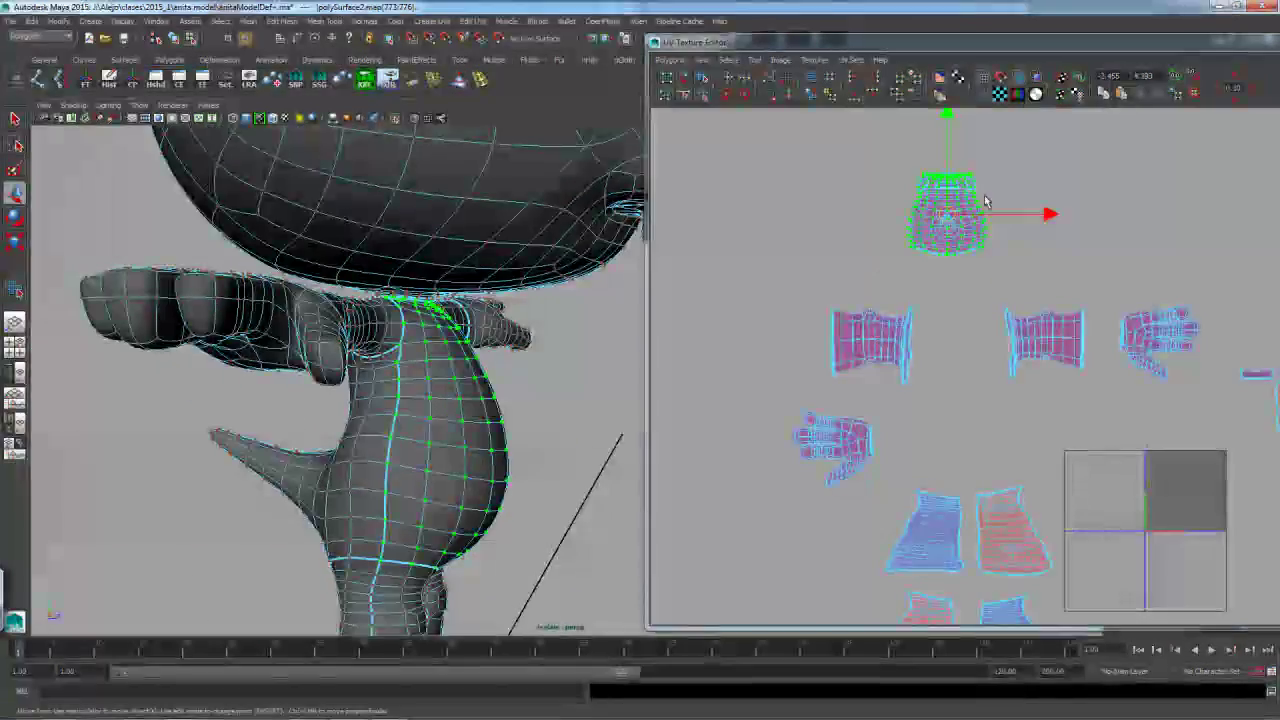
left_click(947, 214)
left_click_drag(1022, 216, 1059, 220)
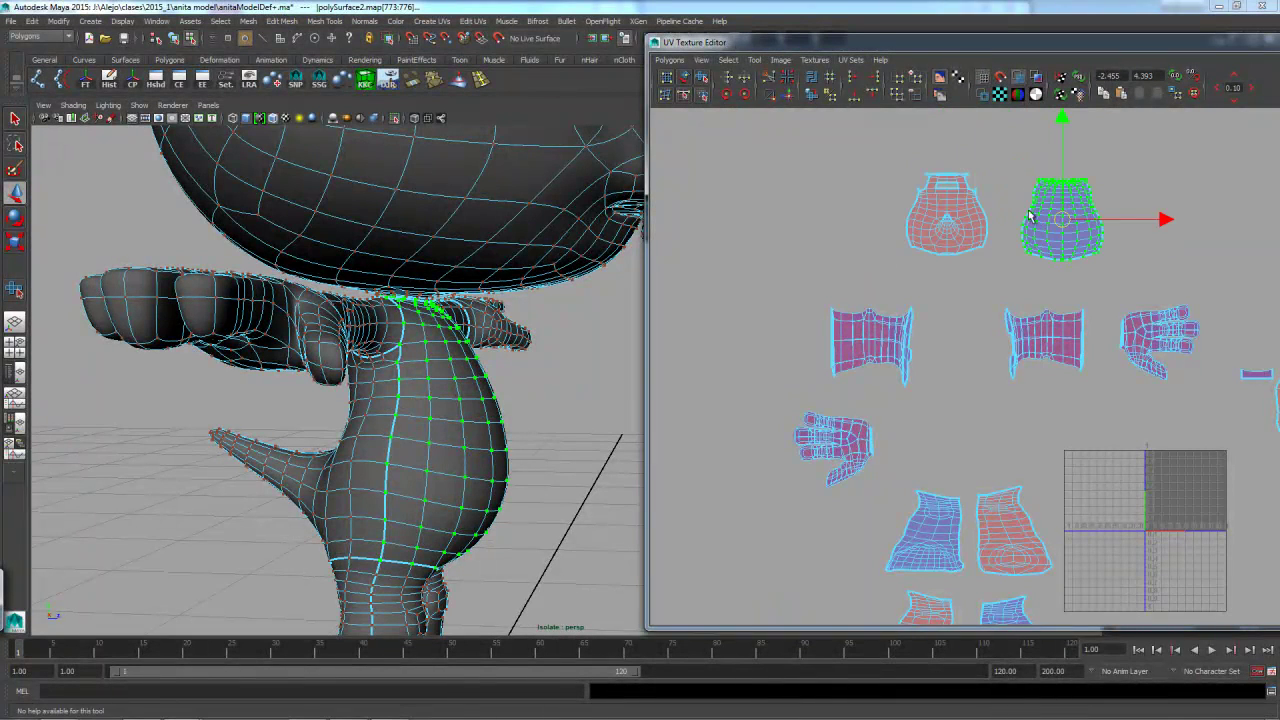
Examine the separated front and back torso shells up close for overlaps and stray pieces.
right_click_drag(850, 290, 947, 256, "alt")
middle_click_drag(1030, 155, 880, 337, "alt")
right_click_drag(880, 337, 1200, 370, "alt")
middle_click_drag(916, 218, 949, 416, "alt")
right_click_drag(886, 338, 1189, 484, "alt")
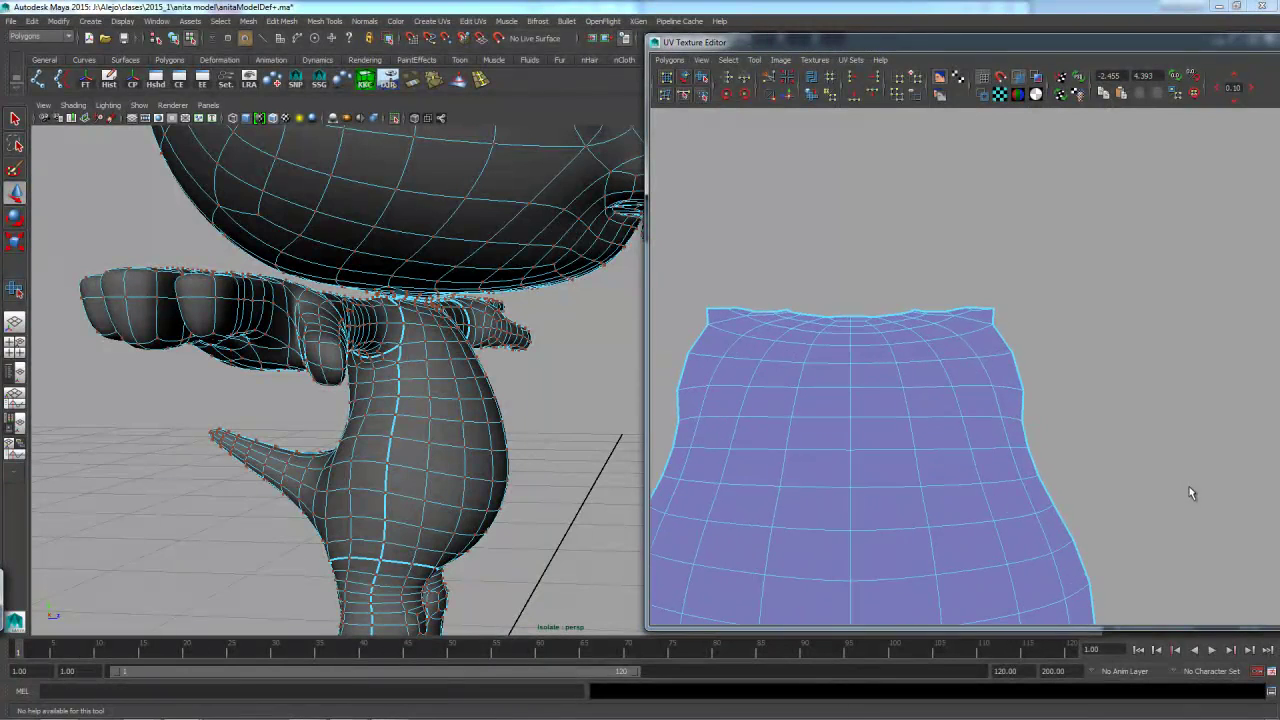
middle_click_drag(940, 414, 1044, 194, "alt")
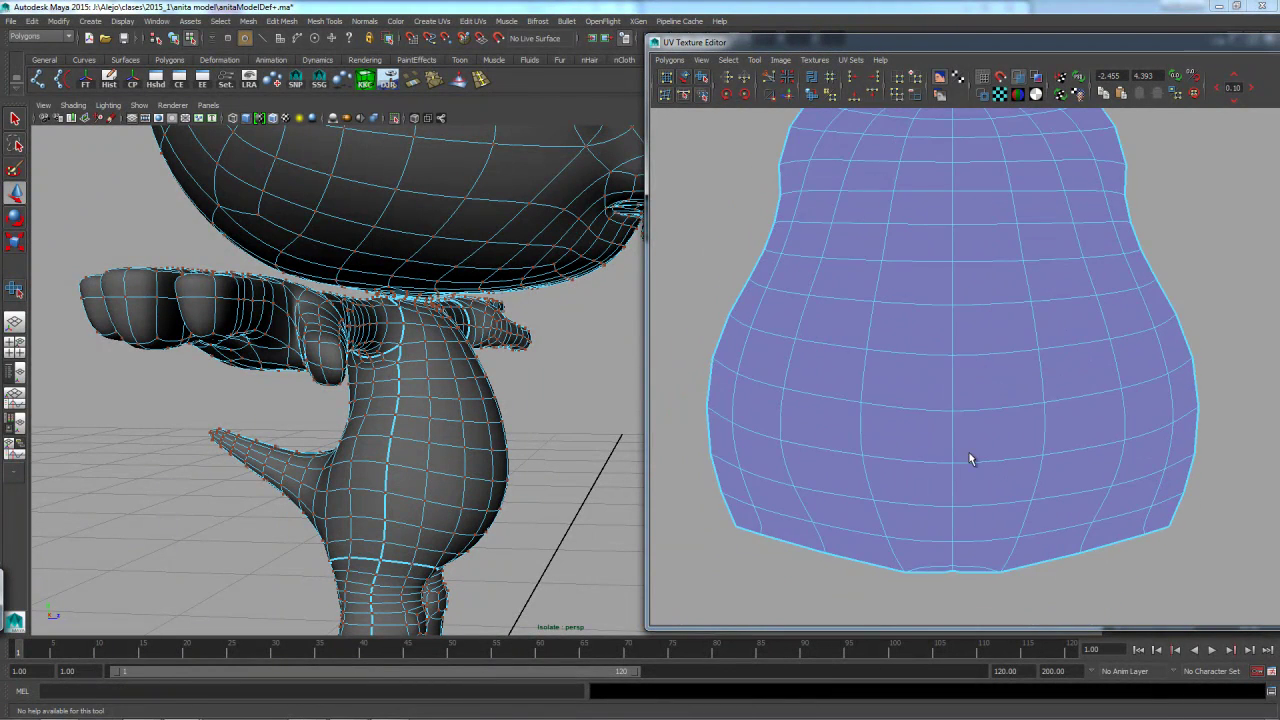
right_click_drag(897, 434, 842, 336, "alt")
middle_click_drag(842, 336, 1078, 342, "alt")
middle_click_drag(892, 302, 988, 350, "alt")
right_click_drag(903, 311, 1000, 358, "alt")
left_click_drag(307, 471, 308, 472, "alt")
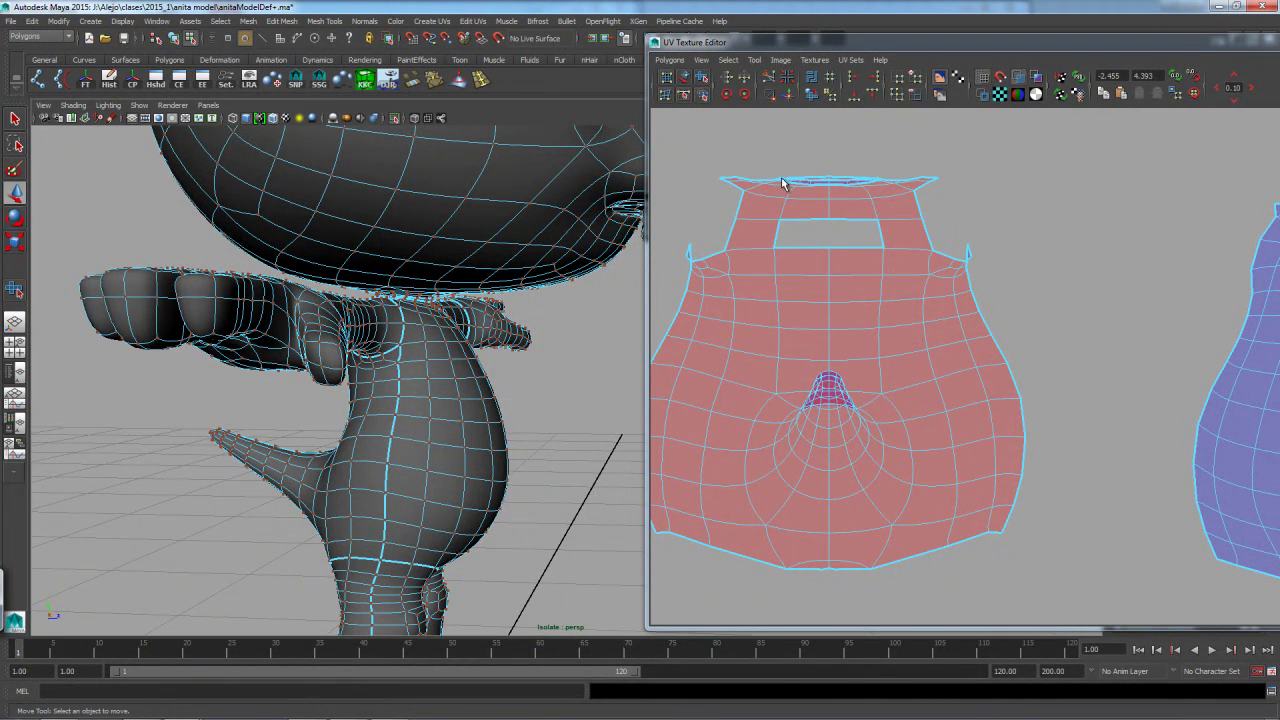
left_click_drag(696, 152, 955, 197)
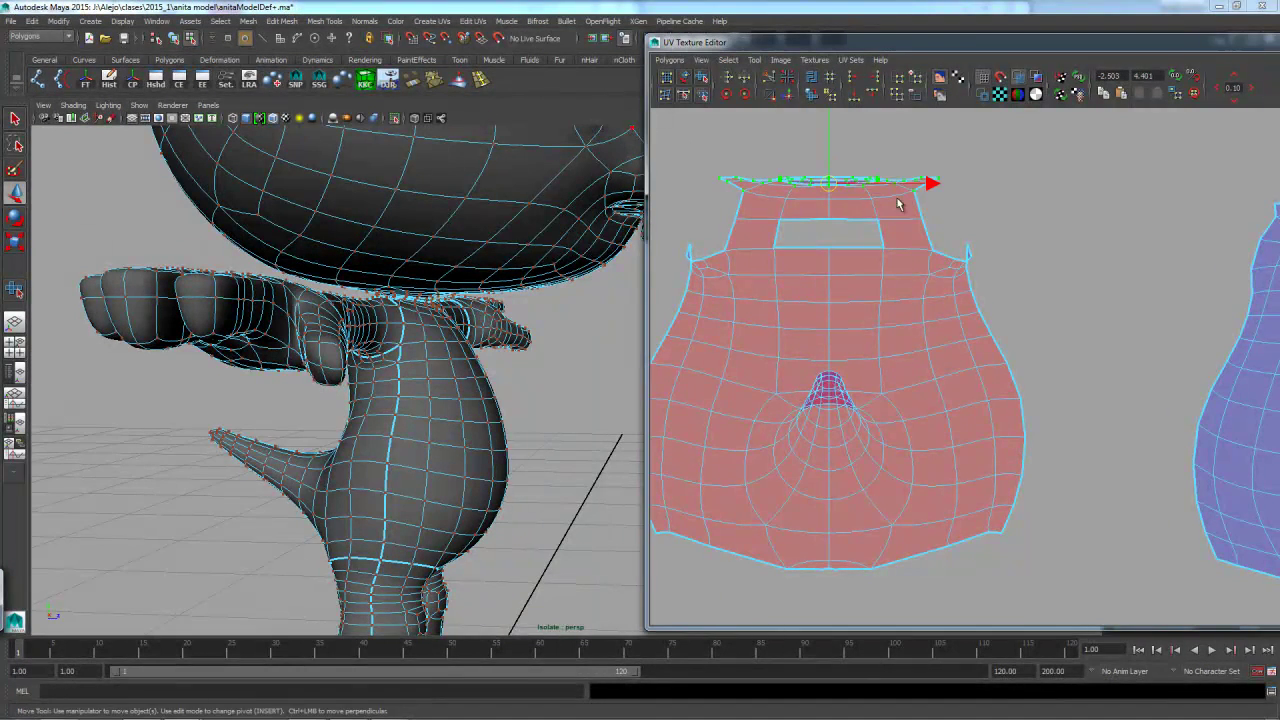
right_click_drag(838, 188, 842, 216, "shift")
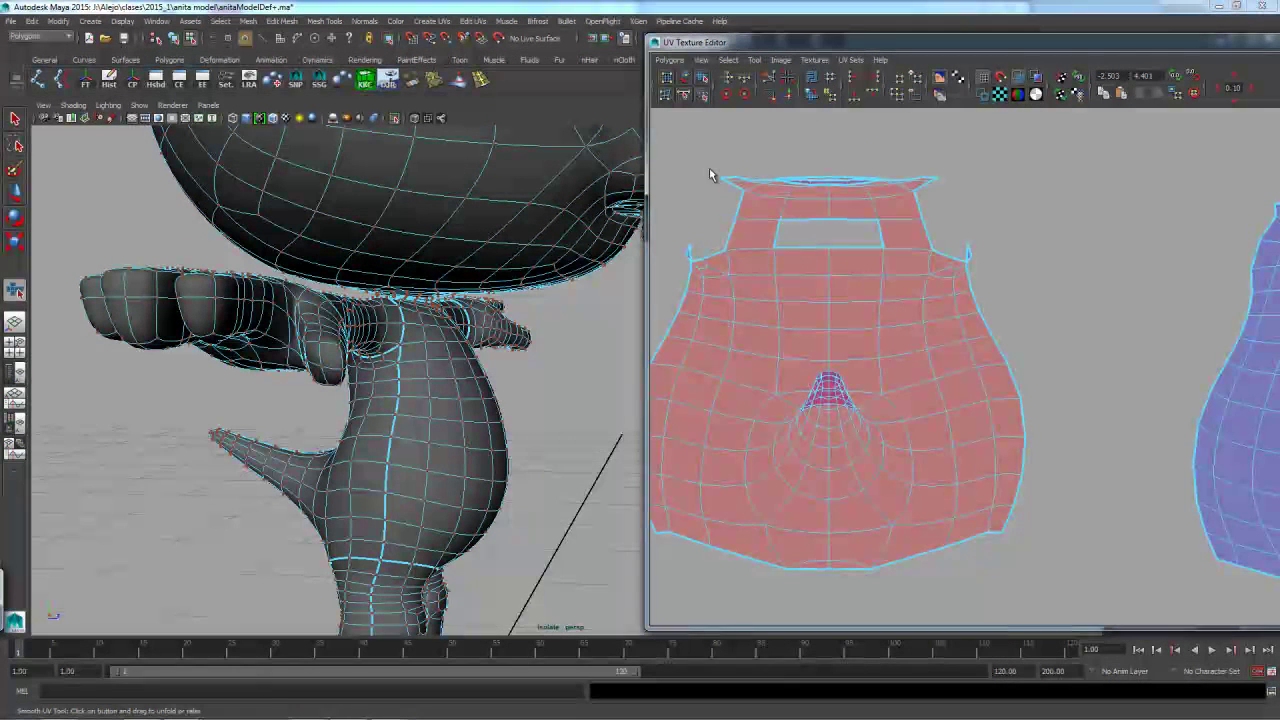
right_click(849, 182, "ctrl")
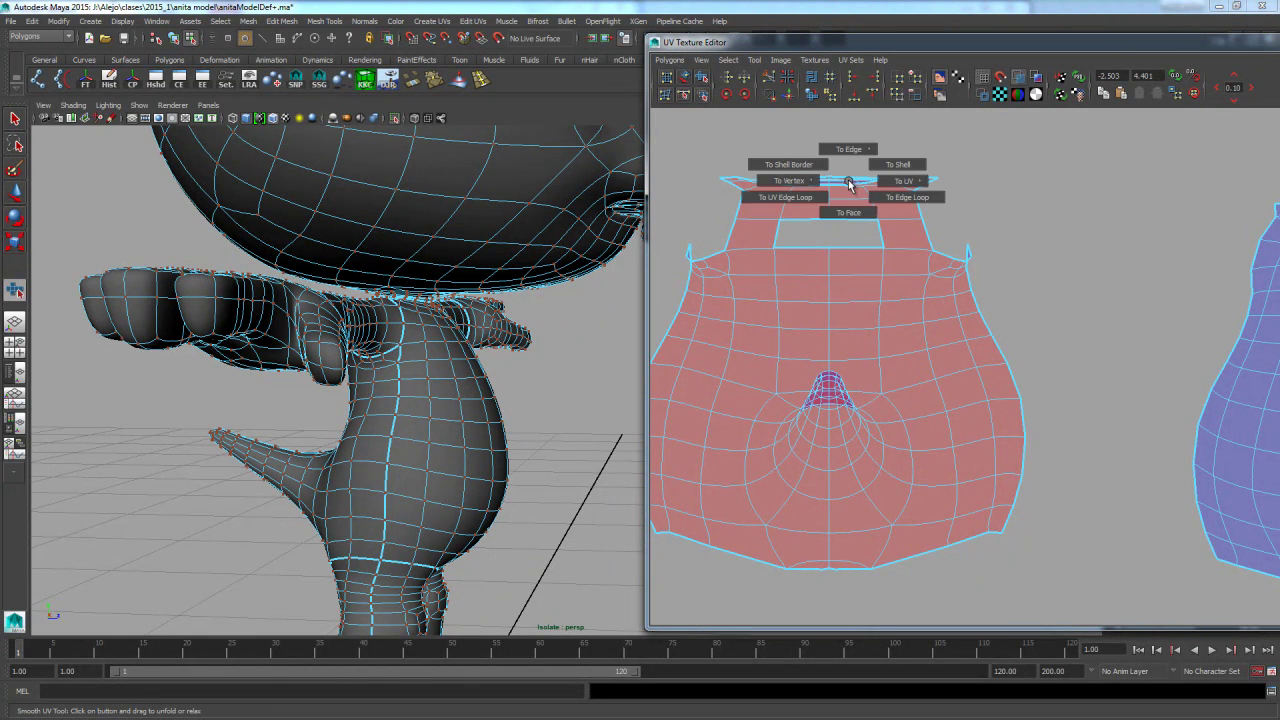
right_click_drag(848, 186, 848, 181, "ctrl")
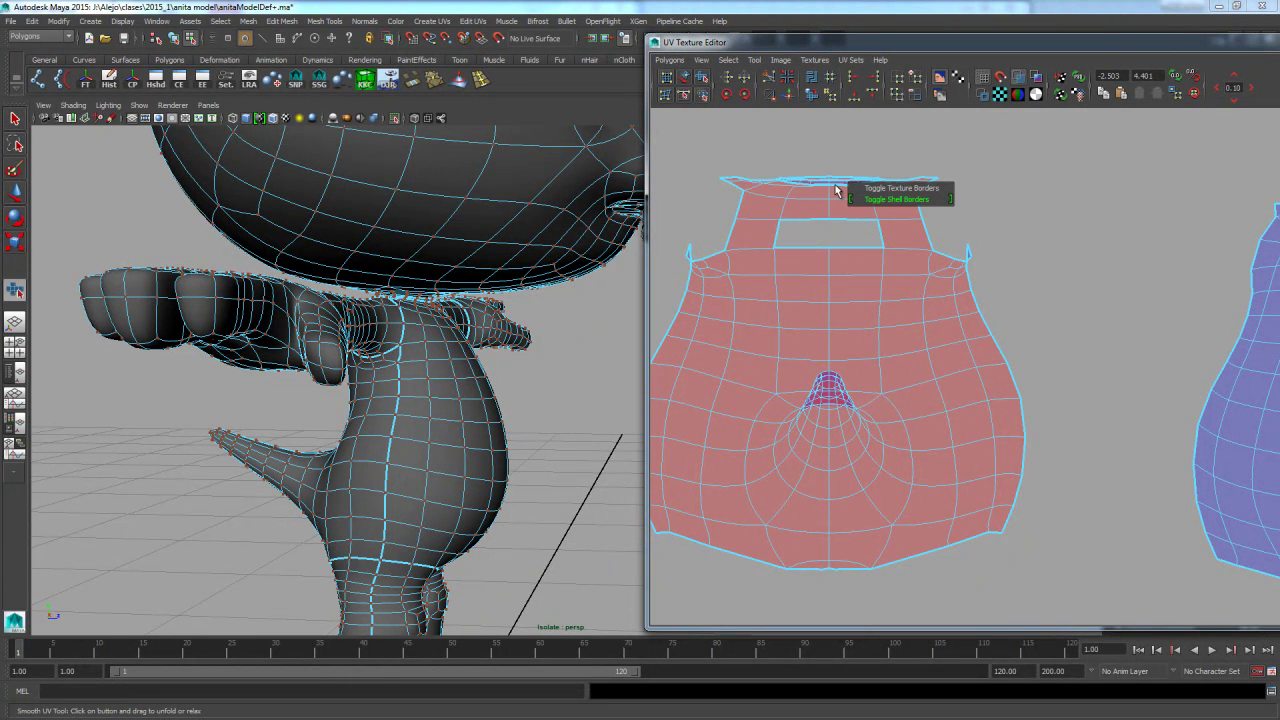
scroll(837, 190, "down", 1)
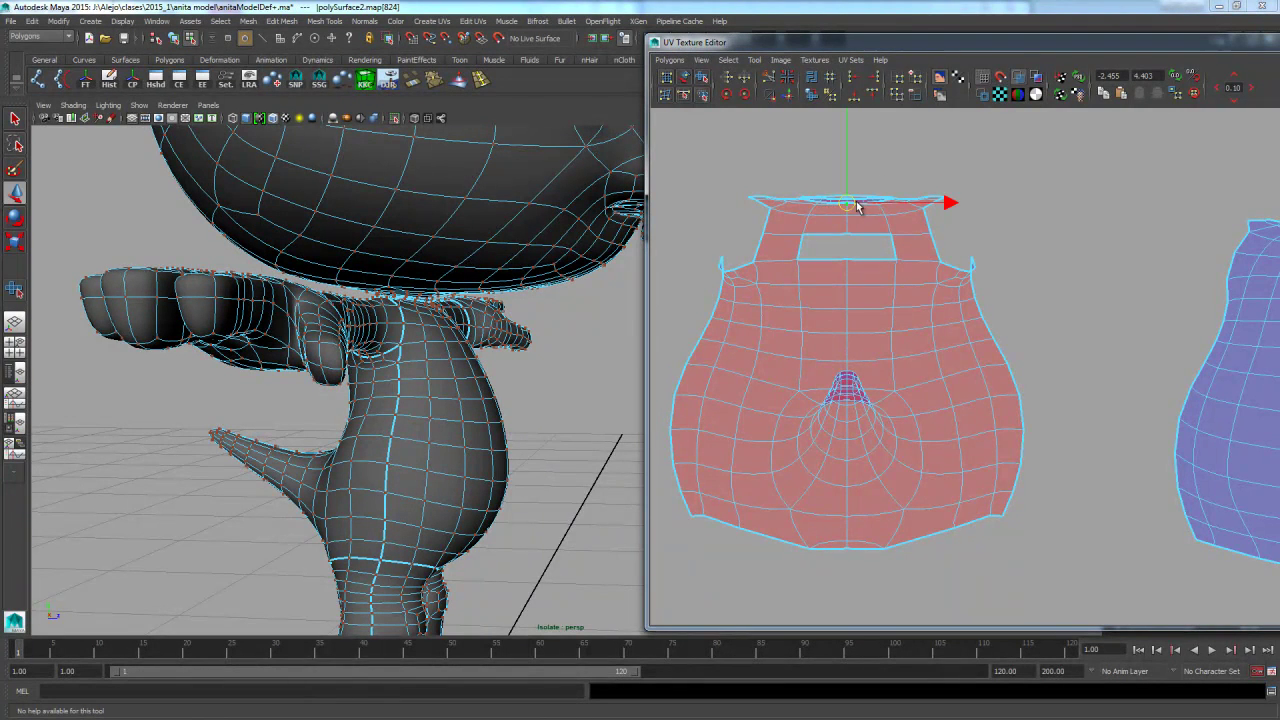
right_click_drag(853, 205, 855, 233, "shift")
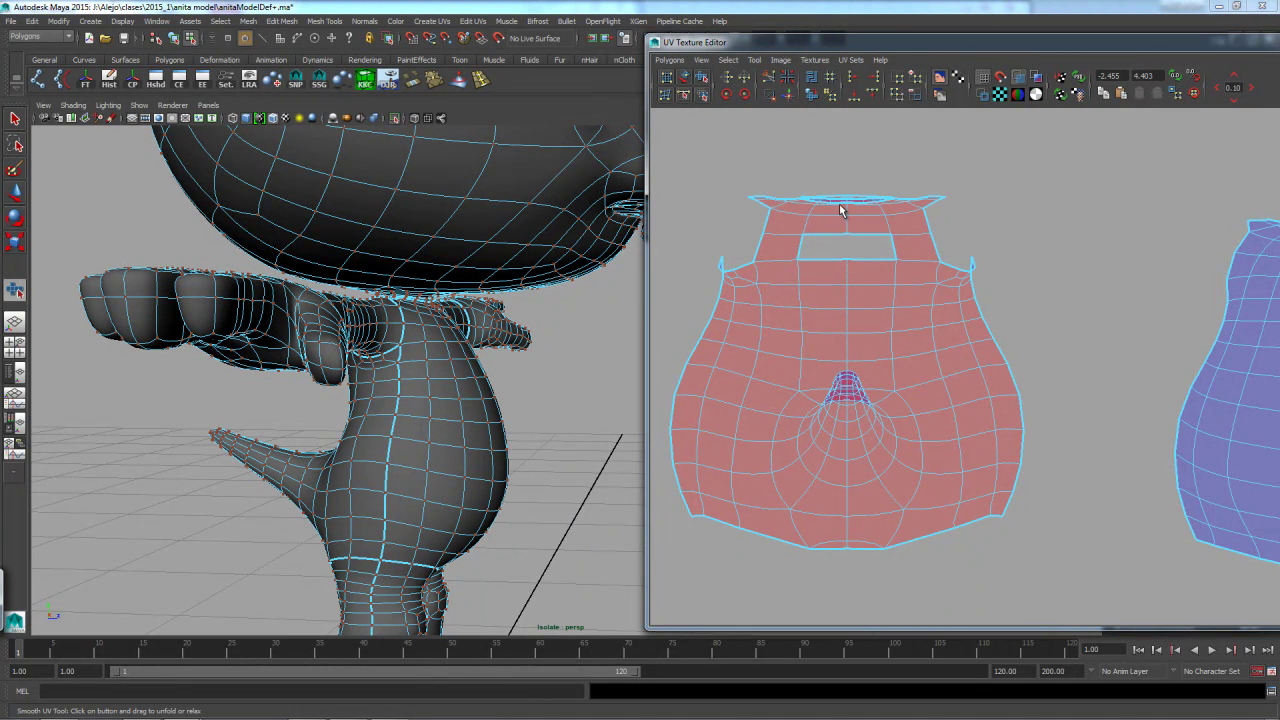
middle_click_drag(897, 267, 918, 330, "alt")
right_click_drag(851, 294, 1038, 398, "alt")
middle_click_drag(920, 345, 1097, 459, "alt")
right_click_drag(1007, 410, 1130, 527, "alt")
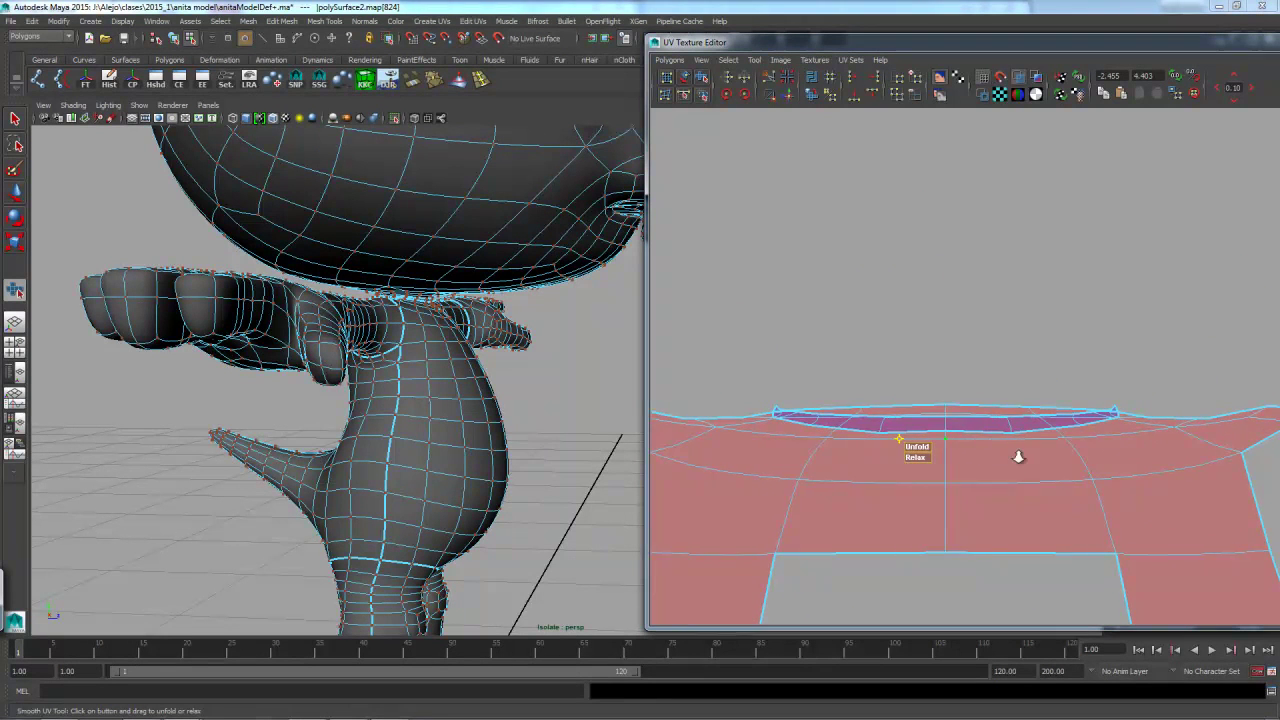
right_click_drag(995, 443, 1005, 457, "alt")
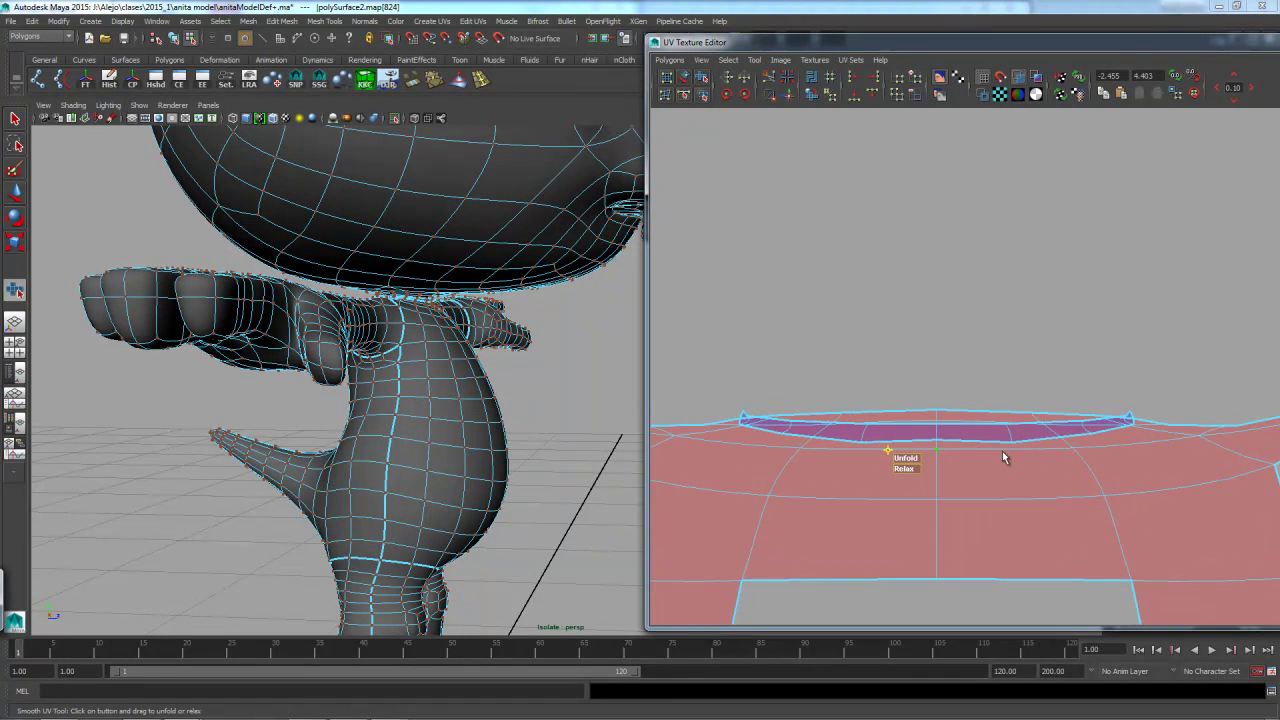
Select the back torso shell and move it aside from the narrow strip overlapping its neck border.
right_click(858, 444)
left_click(862, 471)
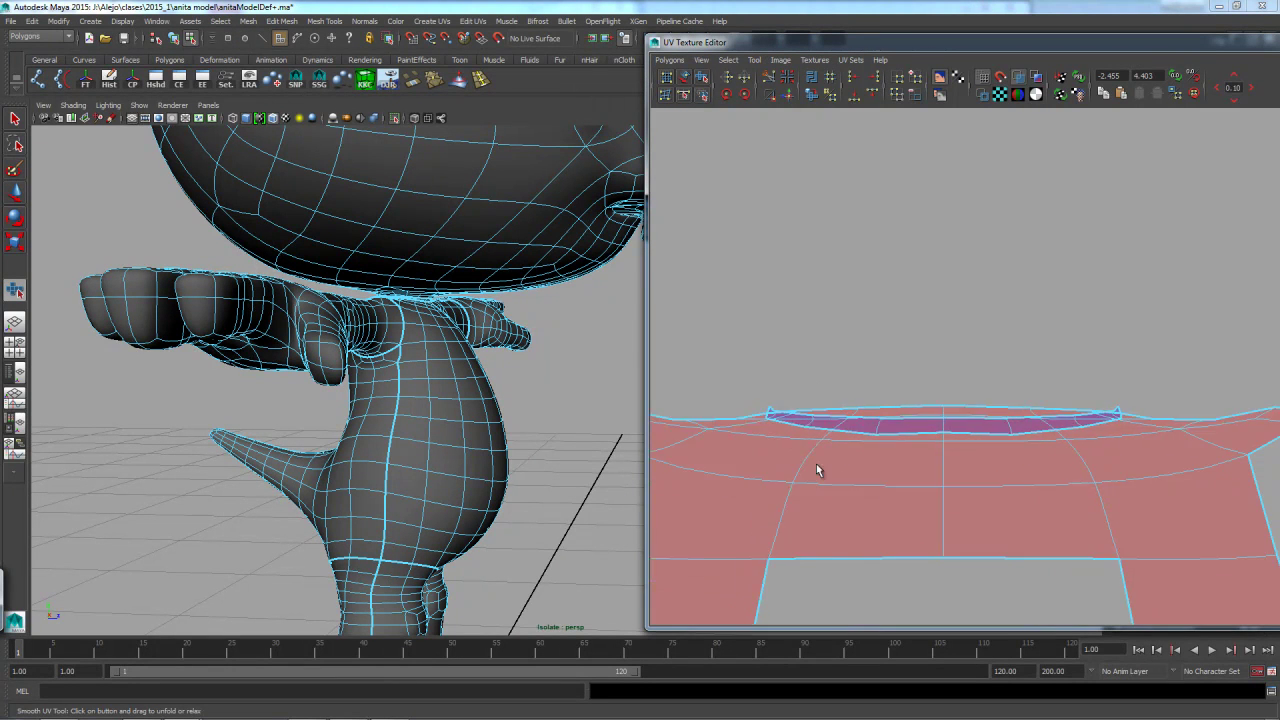
right_click_drag(816, 465, 785, 465, "alt")
middle_click_drag(977, 451, 925, 326, "alt")
right_click_drag(937, 329, 1046, 316)
scroll(954, 346, "down", 5)
scroll(993, 442, "down", 3)
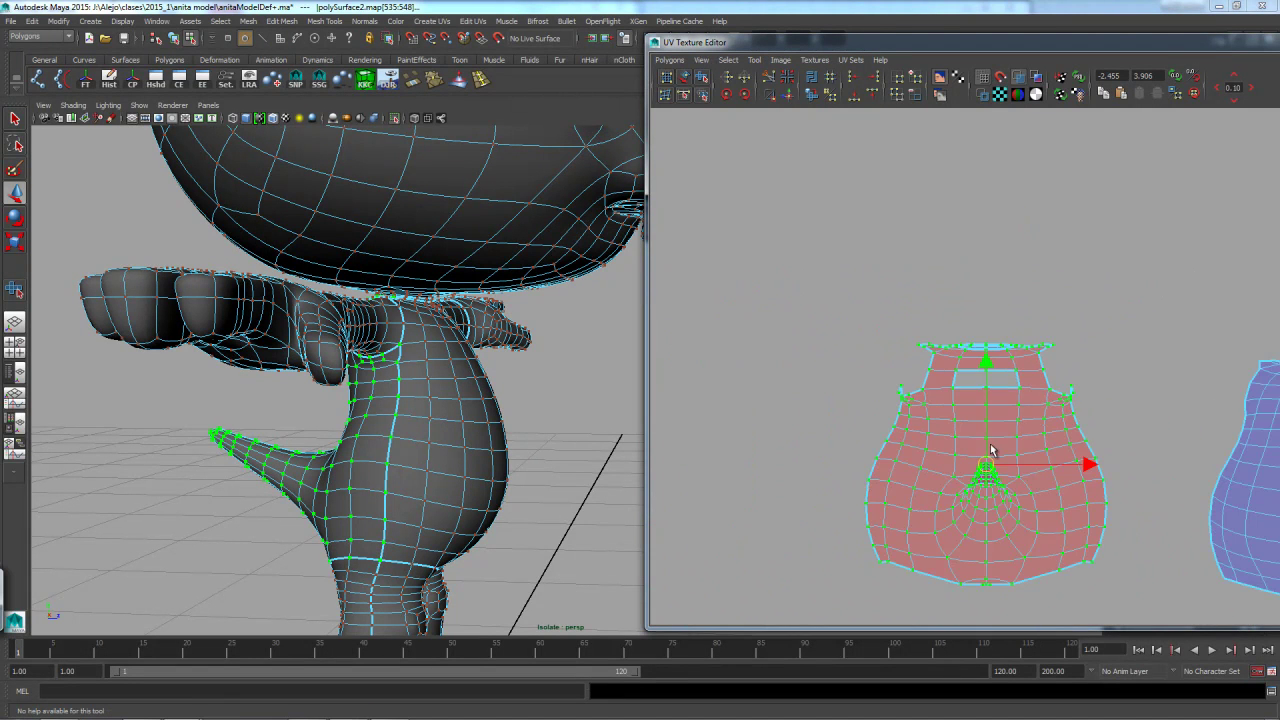
left_click_drag(986, 465, 847, 463)
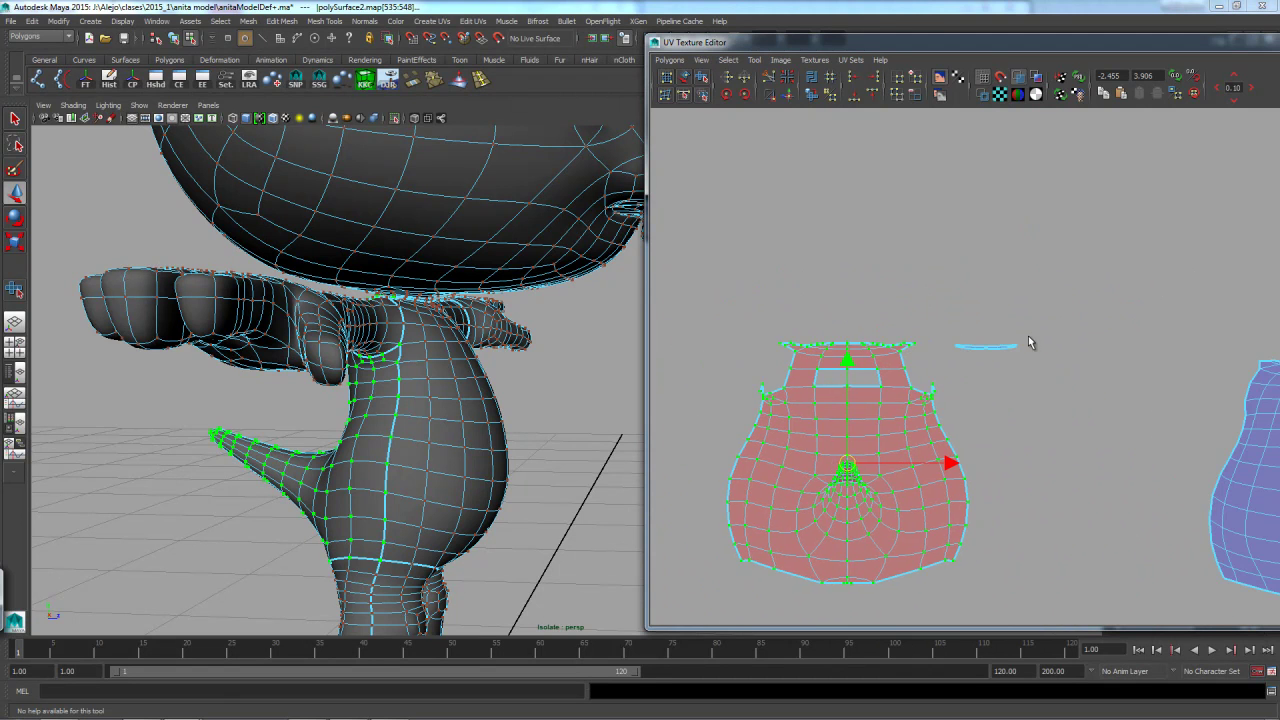
Select the edges of the loose narrow strip shell to locate it on the model.
left_click(985, 331)
scroll(1001, 314, "up", 8)
middle_click_drag(994, 311, 1007, 371, "alt")
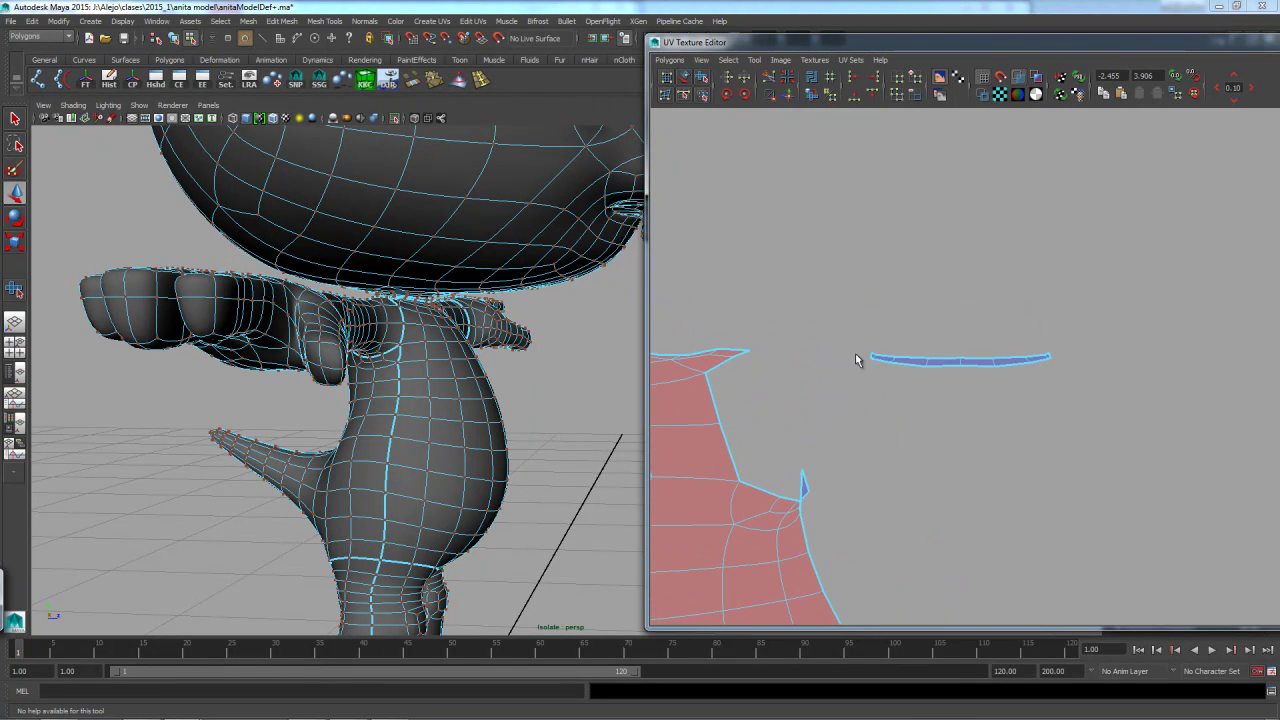
scroll(920, 383, "up", 1)
right_click_drag(951, 356, 950, 323)
left_click_drag(823, 318, 1088, 396)
scroll(836, 394, "down", 3)
middle_click_drag(831, 400, 994, 394, "alt")
left_click_drag(555, 395, 455, 368, "alt")
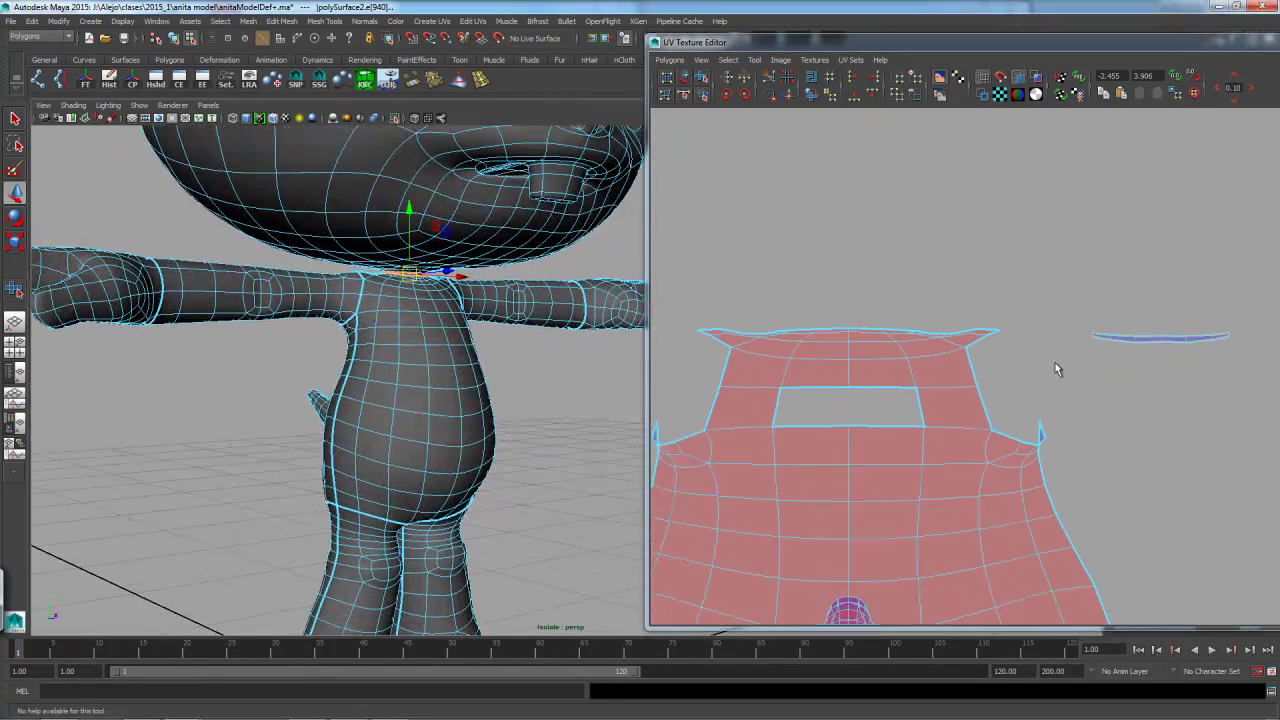
Select the narrow neck strip shell and move it just below the head shell.
scroll(1057, 369, "down", 6)
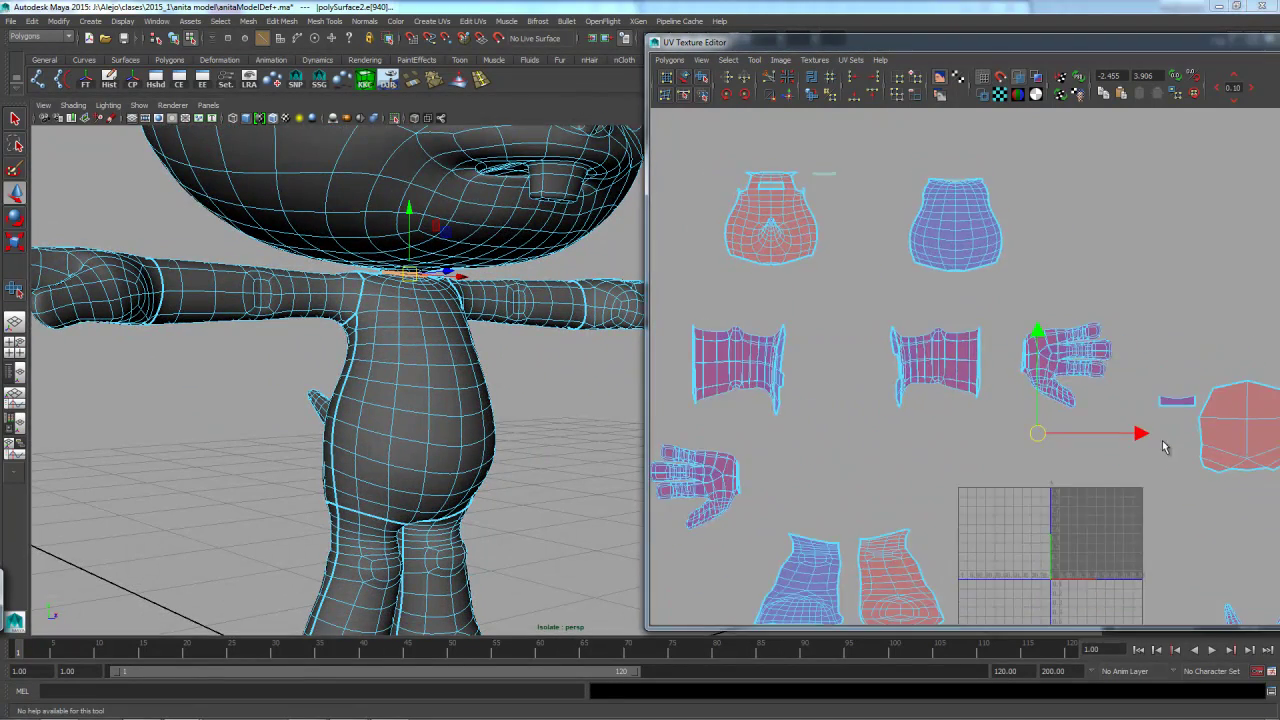
middle_click_drag(1074, 427, 1054, 311, "alt")
scroll(1054, 311, "down", 1)
middle_click_drag(856, 156, 856, 306, "alt")
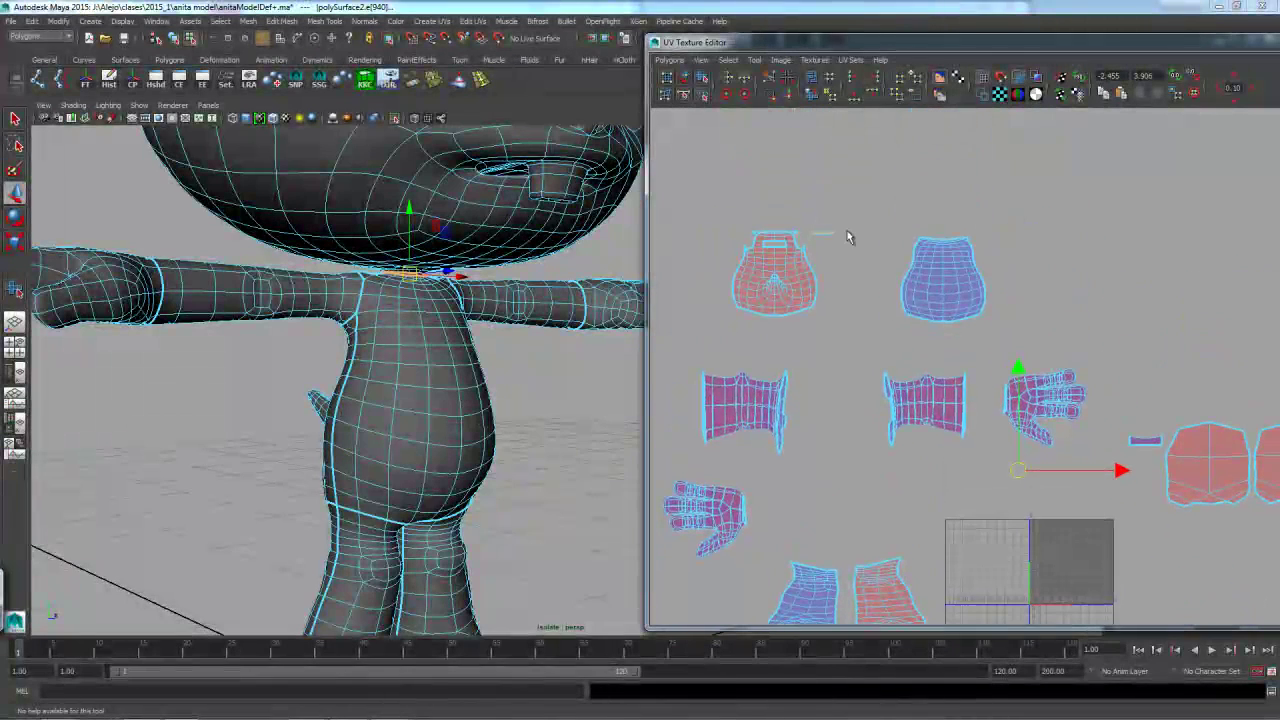
right_click_drag(823, 237, 842, 236)
left_click_drag(803, 216, 1209, 550)
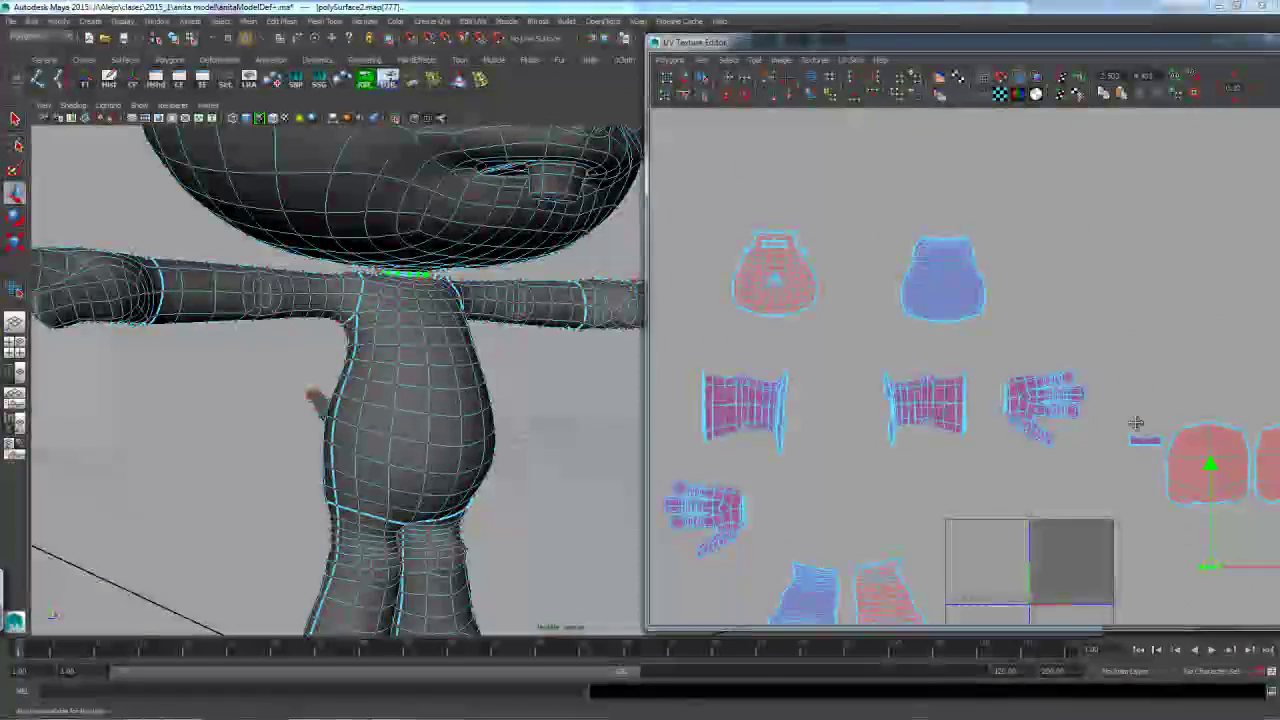
middle_click_drag(1214, 572, 1051, 307, "alt")
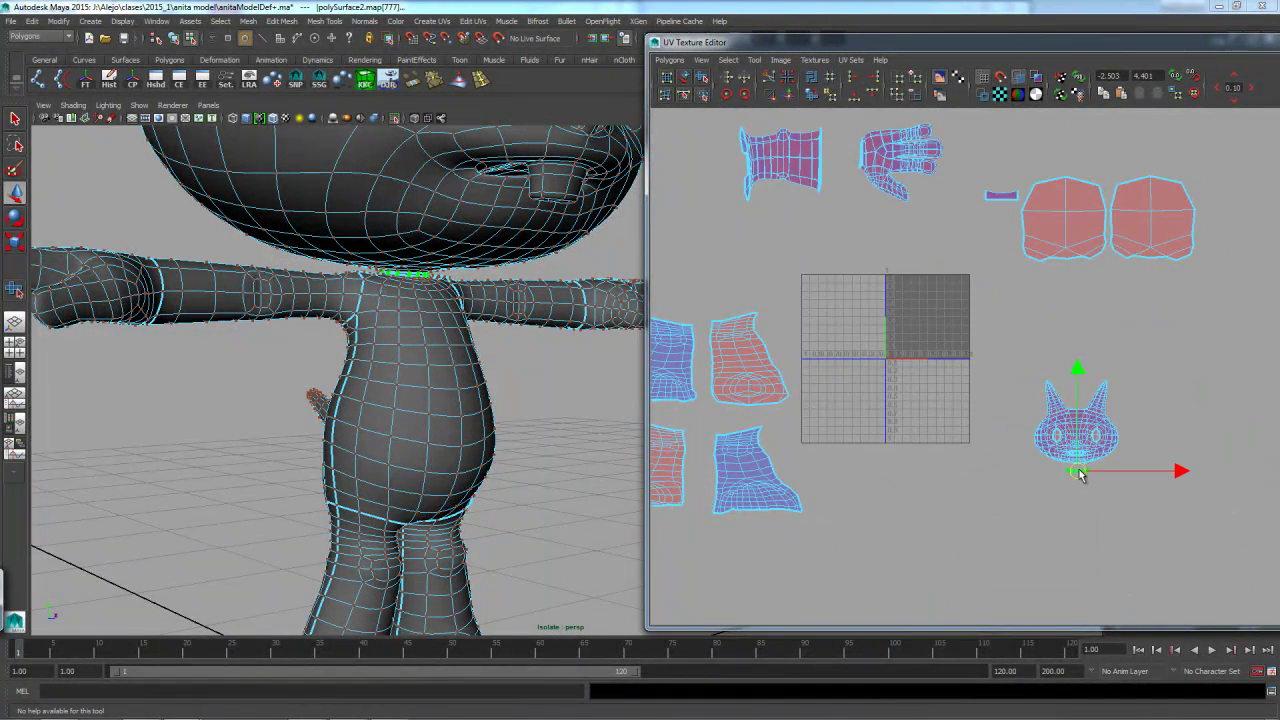
Cut the UVs along the edge loop around the base of the tail and select the back torso shell.
middle_click_drag(826, 268, 1038, 500, "alt")
right_click_drag(848, 246, 1092, 372, "alt")
middle_click_drag(883, 232, 969, 393, "alt")
right_click_drag(880, 335, 992, 428, "alt")
middle_click_drag(864, 278, 996, 324, "alt")
right_click_drag(965, 340, 1082, 422, "alt")
left_click_drag(228, 298, 366, 306, "alt")
middle_click_drag(366, 306, 503, 233, "alt")
right_click_drag(380, 346, 386, 316)
double_click(383, 356)
left_click_drag(383, 355, 477, 429, "alt")
middle_click_drag(477, 429, 371, 420, "alt")
left_click_drag(371, 420, 432, 408, "alt")
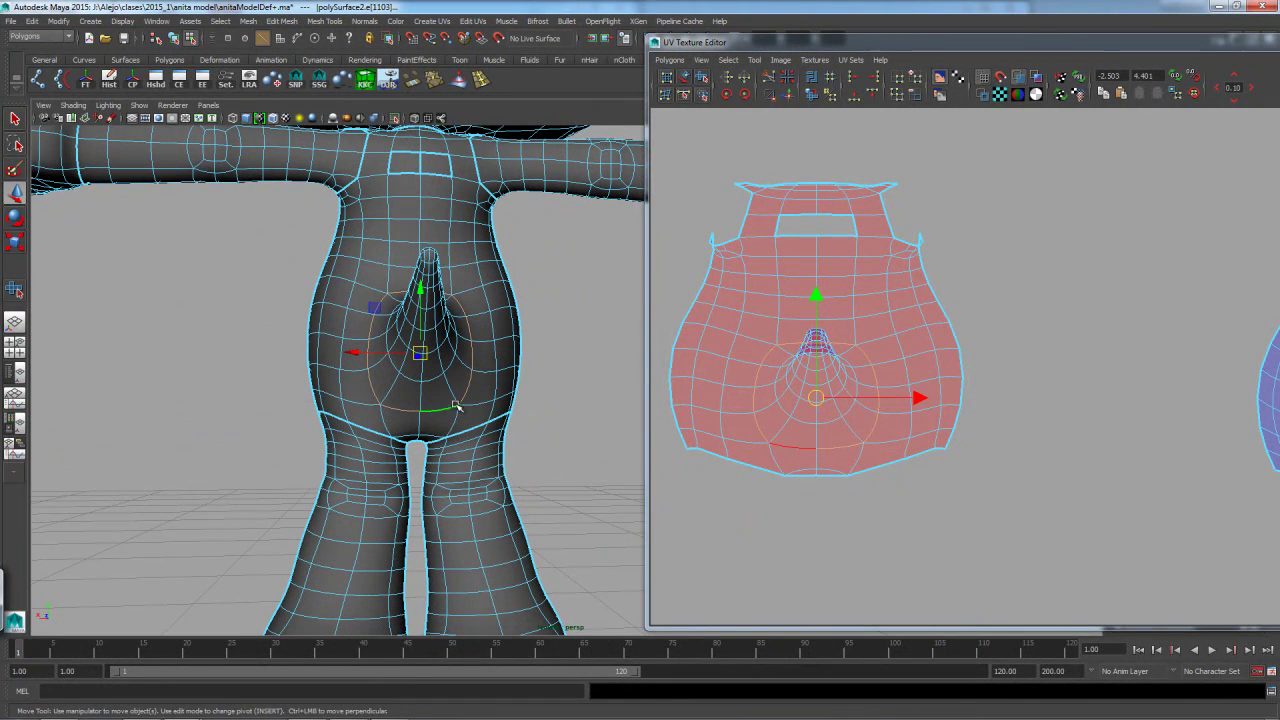
right_click_drag(892, 318, 933, 322)
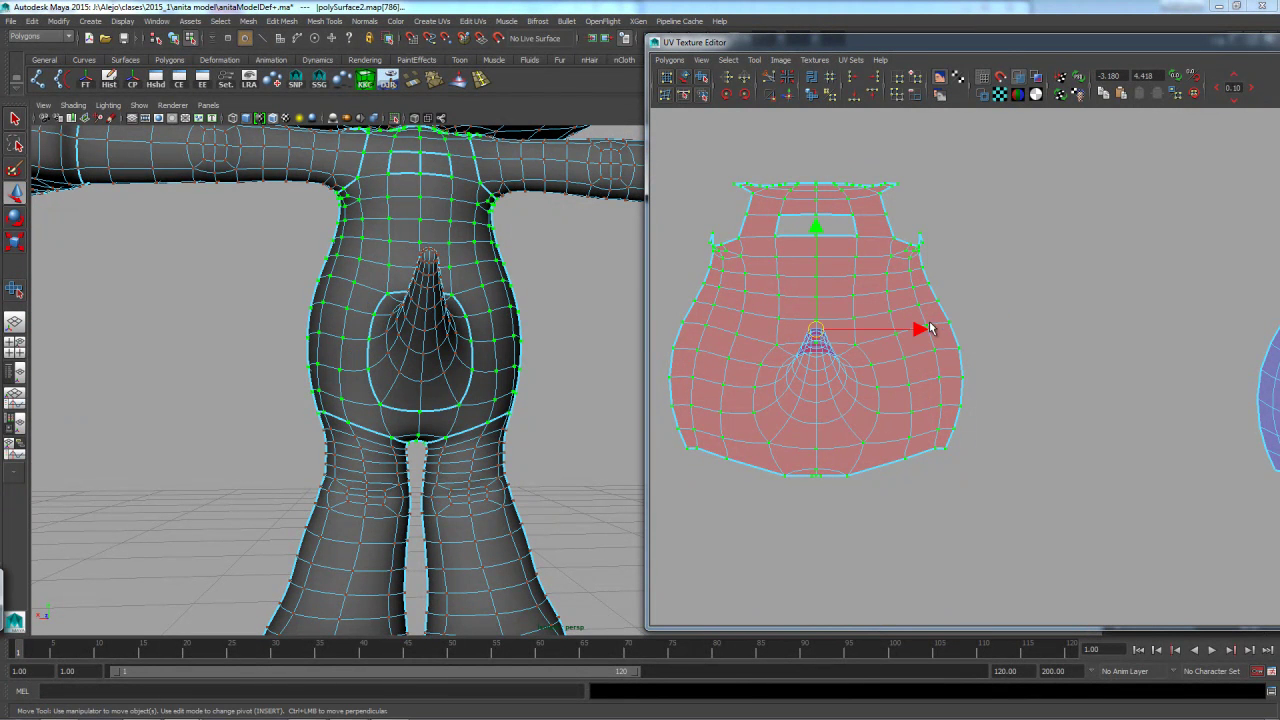
Move the back torso shell off the tail shell and planar-map the tail faces from the X axis, fitted to the bounding box.
left_click_drag(811, 334, 1086, 338)
right_click_drag(830, 377, 830, 408)
left_click_drag(730, 306, 923, 478)
left_click_drag(456, 356, 342, 384, "alt")
left_click(430, 21)
left_click(551, 41)
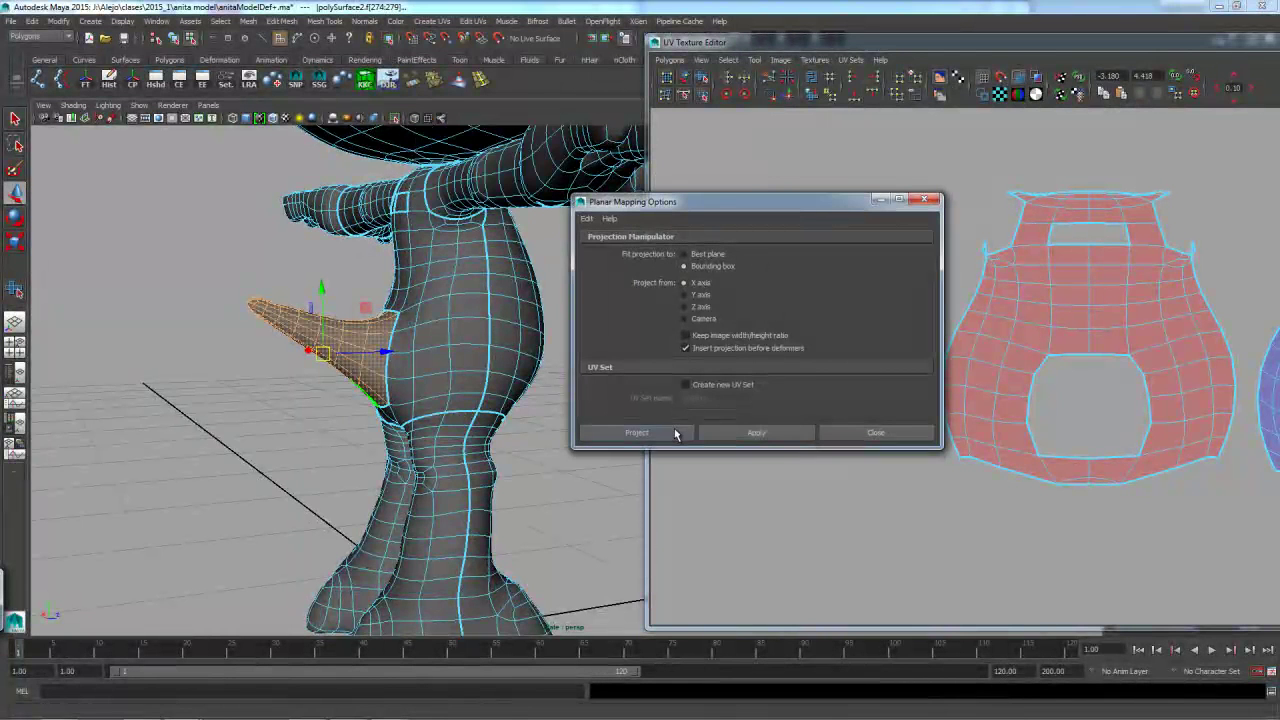
left_click(675, 432)
Move the newly projected tail shell to the empty area beside the upper-left part of the UV grid.
key("f")
scroll(927, 394, "down", 3)
left_click_drag(1151, 366, 874, 325)
scroll(910, 368, "down", 5)
left_click_drag(385, 345, 437, 390, "alt")
Select the edge loop running along the middle of the tail and cut the UVs there.
right_click(369, 377)
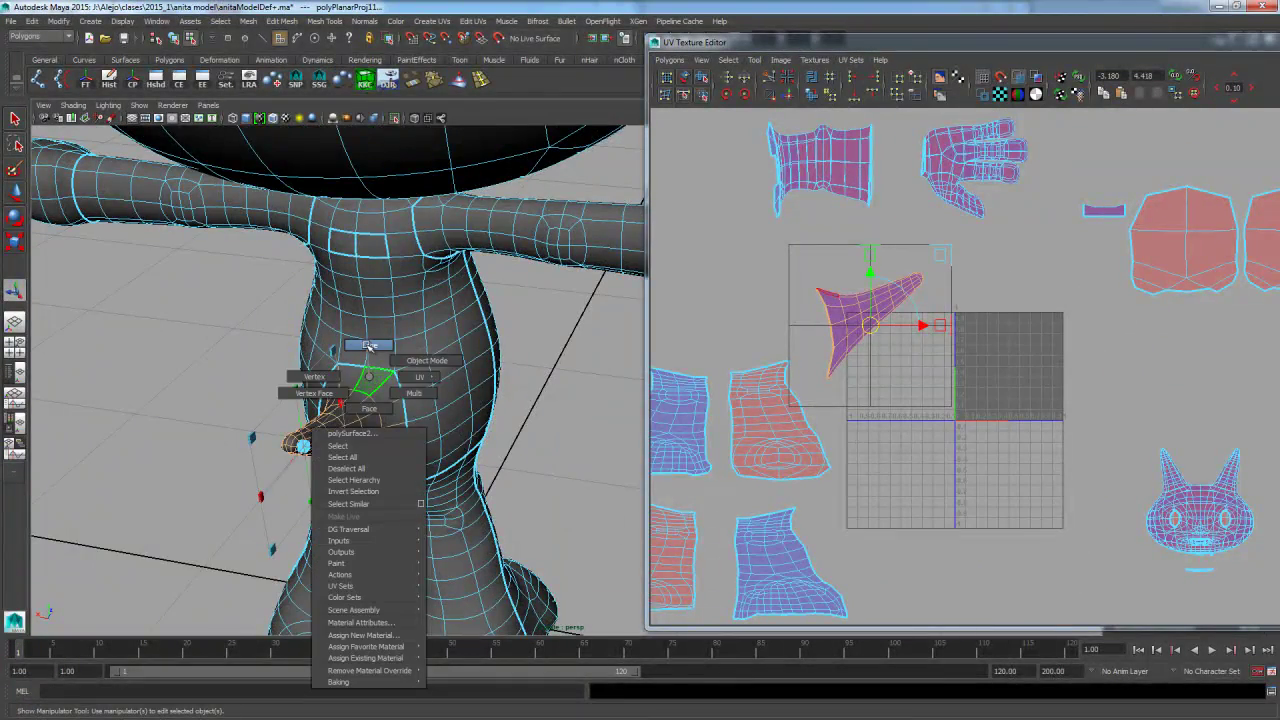
right_click_drag(369, 346, 369, 345)
left_click(367, 378)
left_click_drag(373, 410, 459, 433, "alt")
double_click(365, 362)
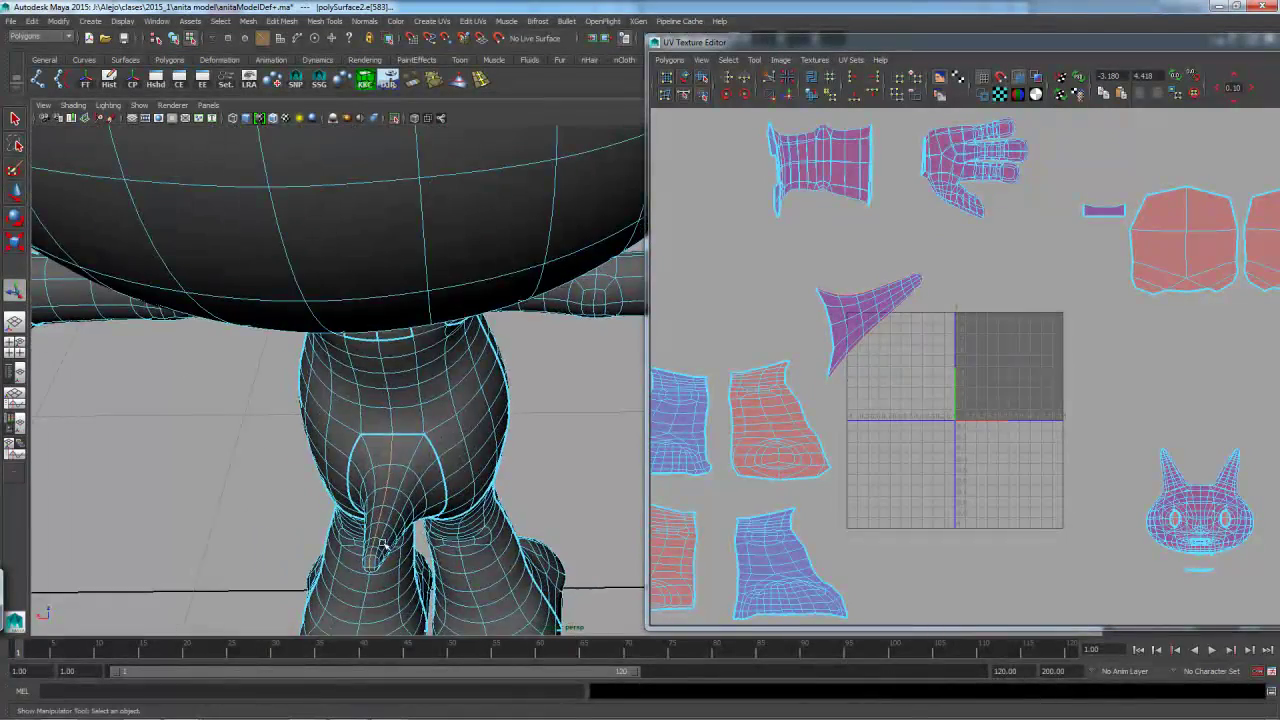
left_click_drag(432, 388, 597, 314, "alt")
Select one half of the cut tail shell, move it below the other half, and save the scene.
right_click_drag(886, 304, 916, 295)
left_click(891, 298)
left_click_drag(908, 333, 913, 425)
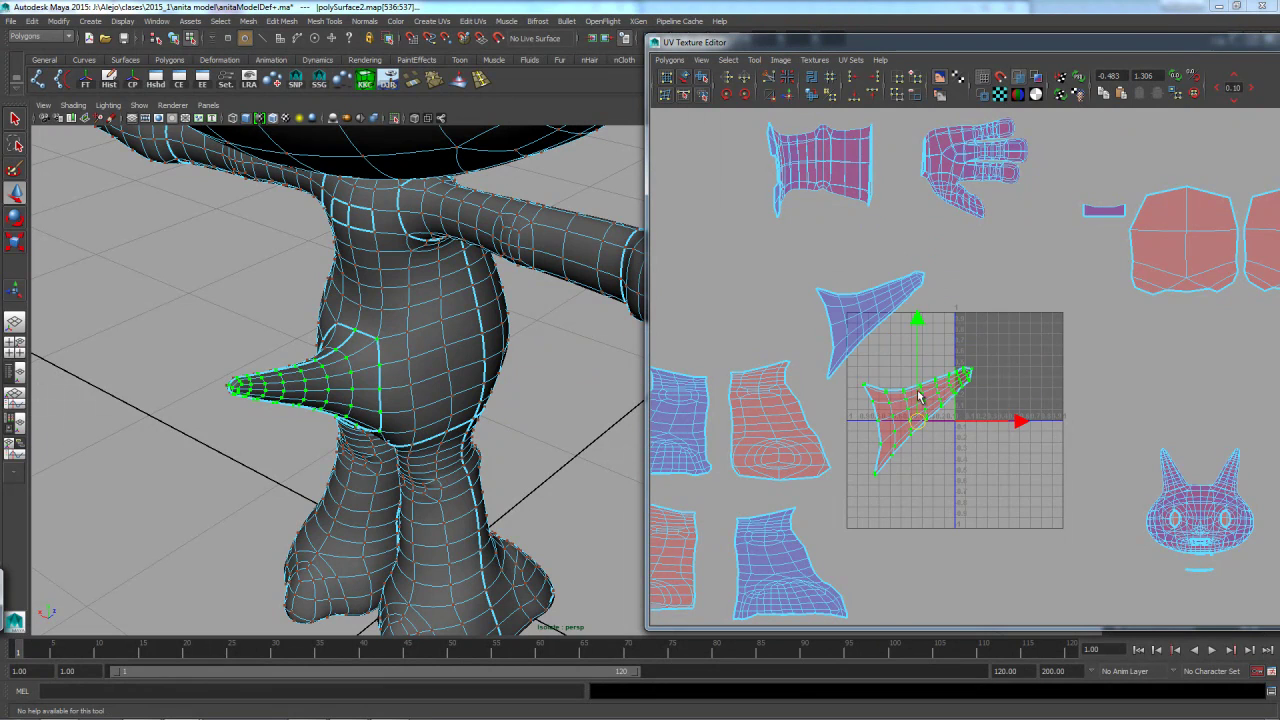
left_click(808, 275)
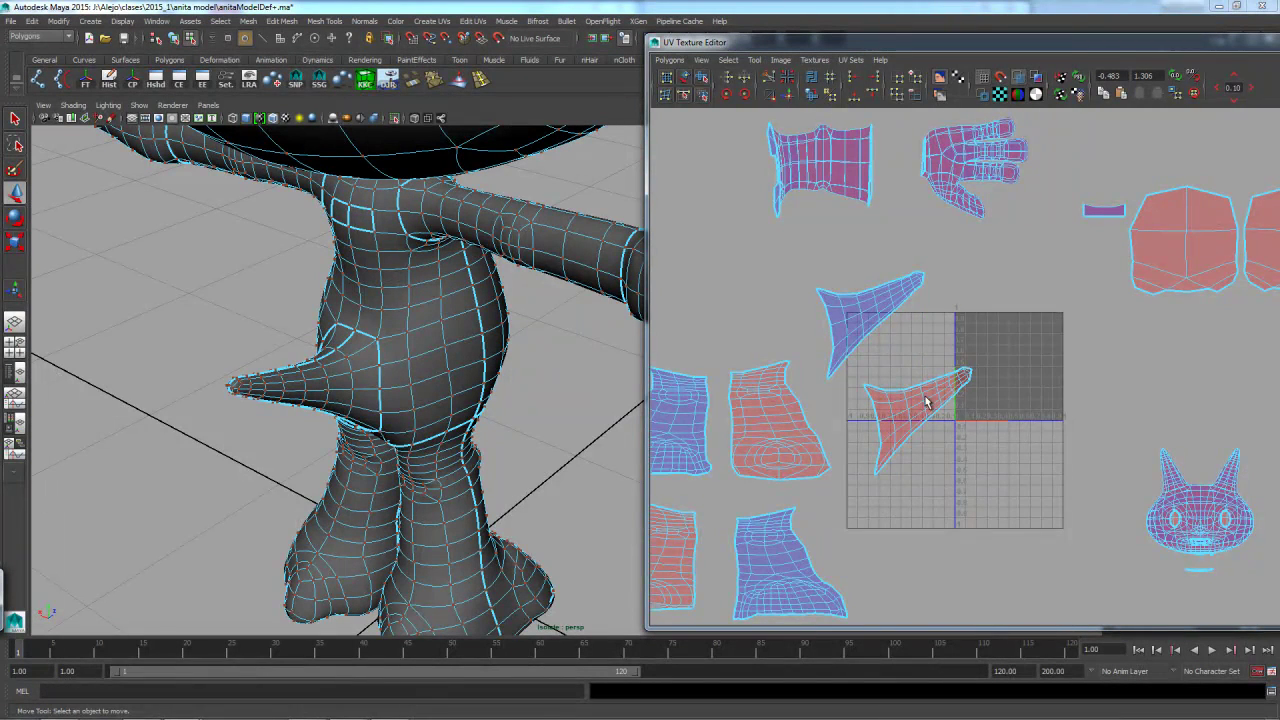
scroll(967, 440, "down", 3)
scroll(830, 266, "up", 3)
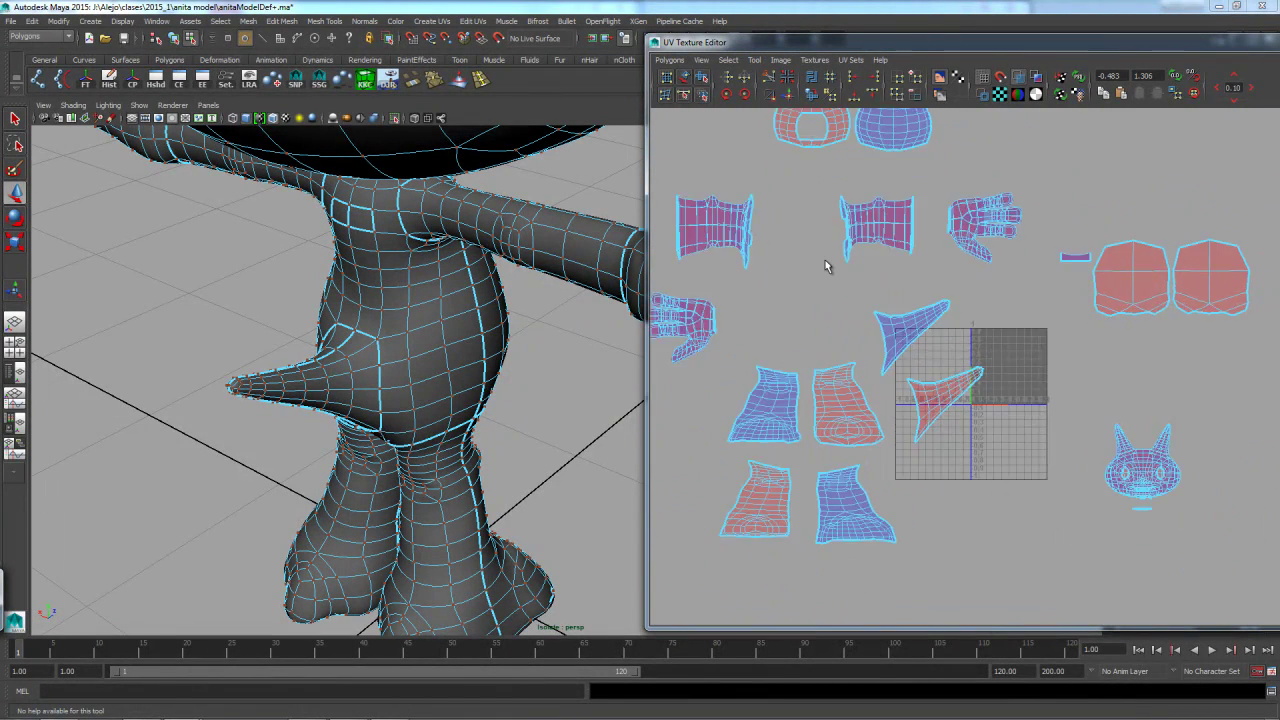
key("ctrl+s")
Select the border edges of the rectangular hole near the neck of the back torso shell and move and sew them.
middle_click_drag(880, 269, 906, 506, "alt")
middle_click_drag(1128, 445, 1103, 489, "alt")
right_click_drag(747, 267, 868, 322, "alt")
middle_click_drag(868, 322, 1091, 467, "alt")
right_click_drag(1091, 467, 1268, 560, "alt")
right_click_drag(828, 388, 950, 470, "alt")
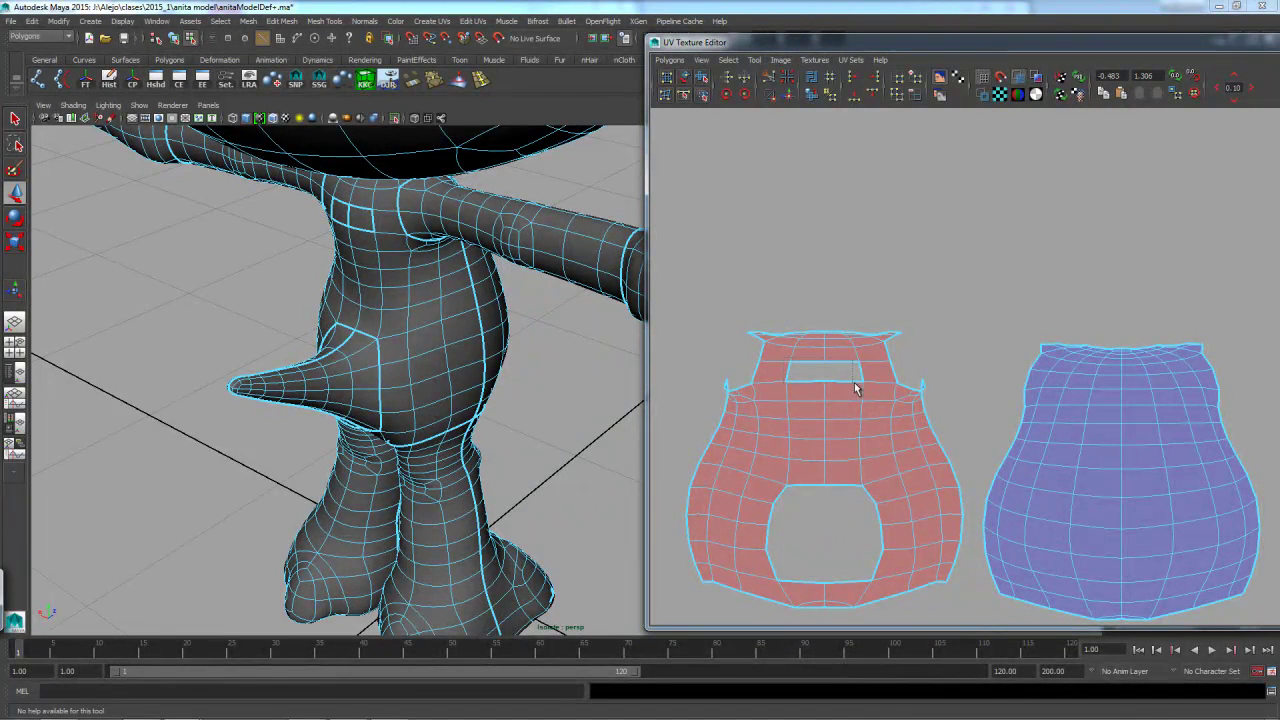
left_click_drag(866, 387, 855, 362)
left_click_drag(868, 337, 846, 354, "ctrl")
left_click_drag(756, 391, 884, 422, "ctrl")
left_click_drag(762, 352, 777, 393, "ctrl")
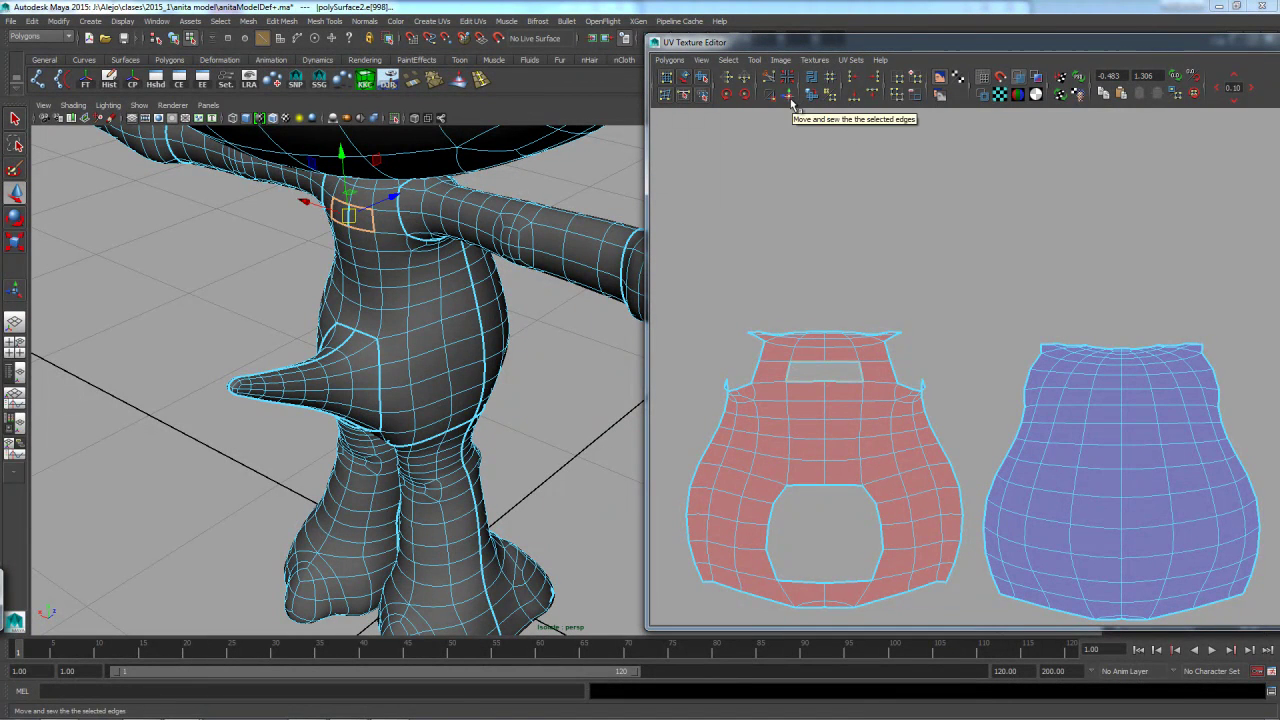
left_click(790, 97)
Move the centre-line UVs of the back torso shell downward to open up the collapsed rows below the neck border.
right_click_drag(863, 362, 780, 300, "alt")
middle_click_drag(892, 352, 674, 188, "alt")
middle_click_drag(852, 280, 1143, 464, "alt")
right_click_drag(1046, 417, 1260, 560, "alt")
right_click_drag(945, 467, 1005, 500, "alt")
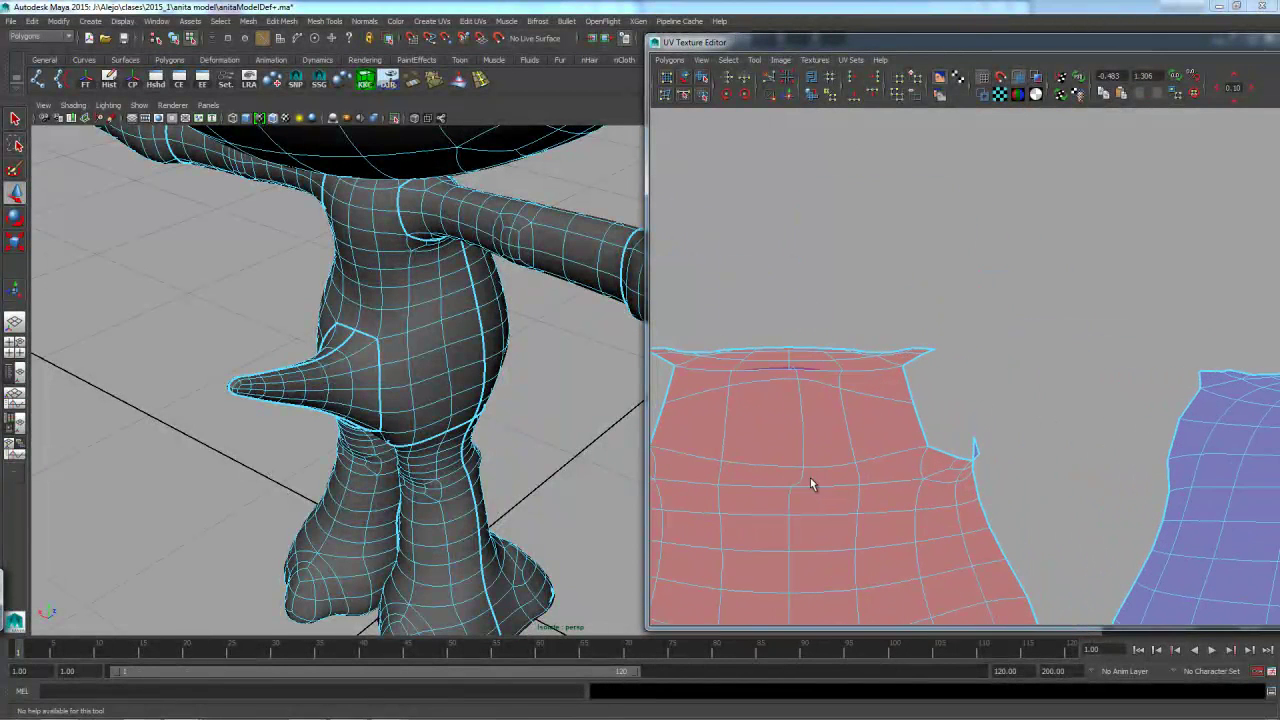
left_click(803, 468)
right_click_drag(799, 459, 842, 461)
left_click_drag(785, 453, 804, 477)
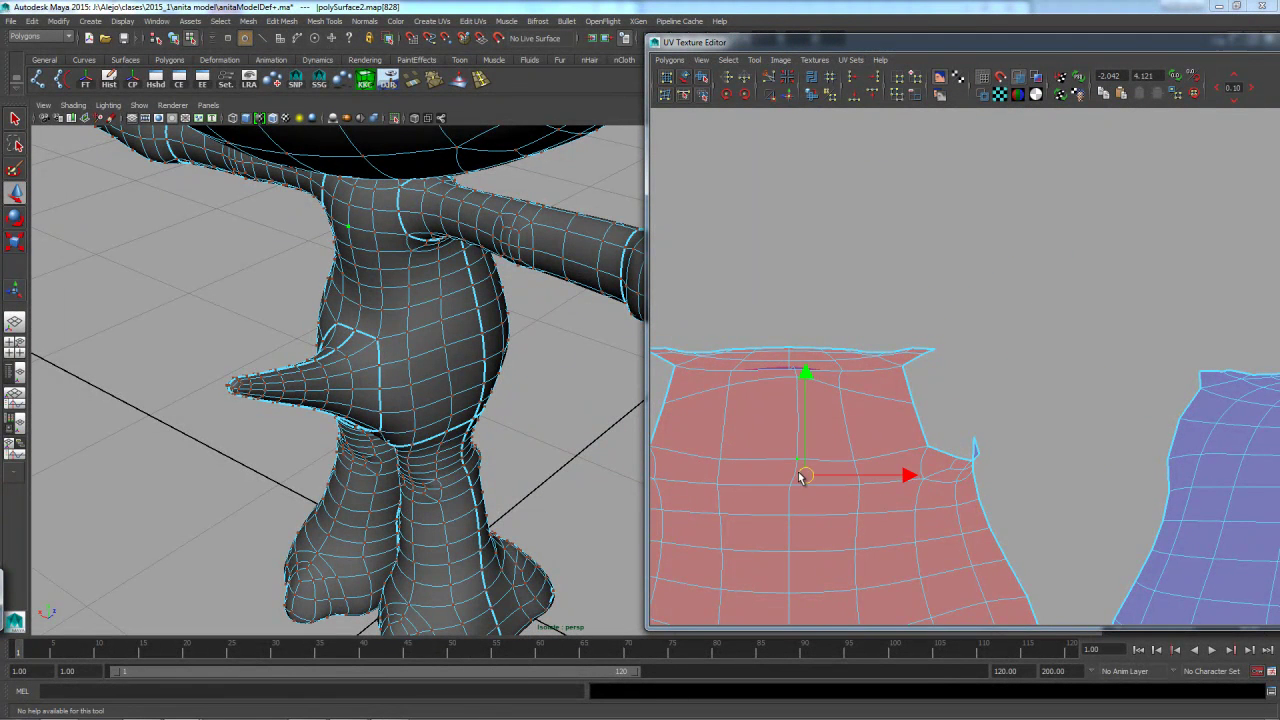
left_click(802, 377)
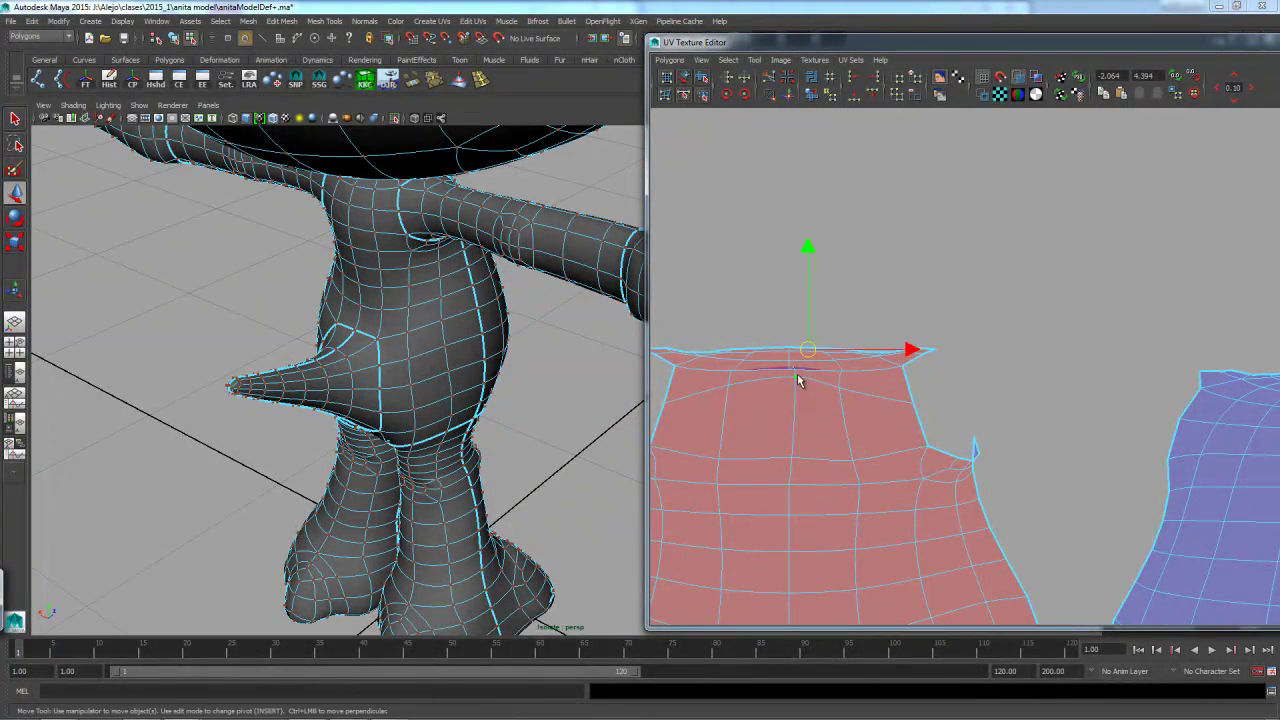
left_click_drag(803, 396, 802, 424)
Lower the UVs on both sides of the centre line to even out the rows below the back torso's neck border.
left_click(841, 398)
left_click_drag(823, 371, 831, 399)
left_click(729, 391)
left_click_drag(726, 367, 725, 405)
Spread the folded UVs at the right armpit of the back torso shell outward into a rounded, non-overlapping border.
scroll(1009, 489, "up", 1)
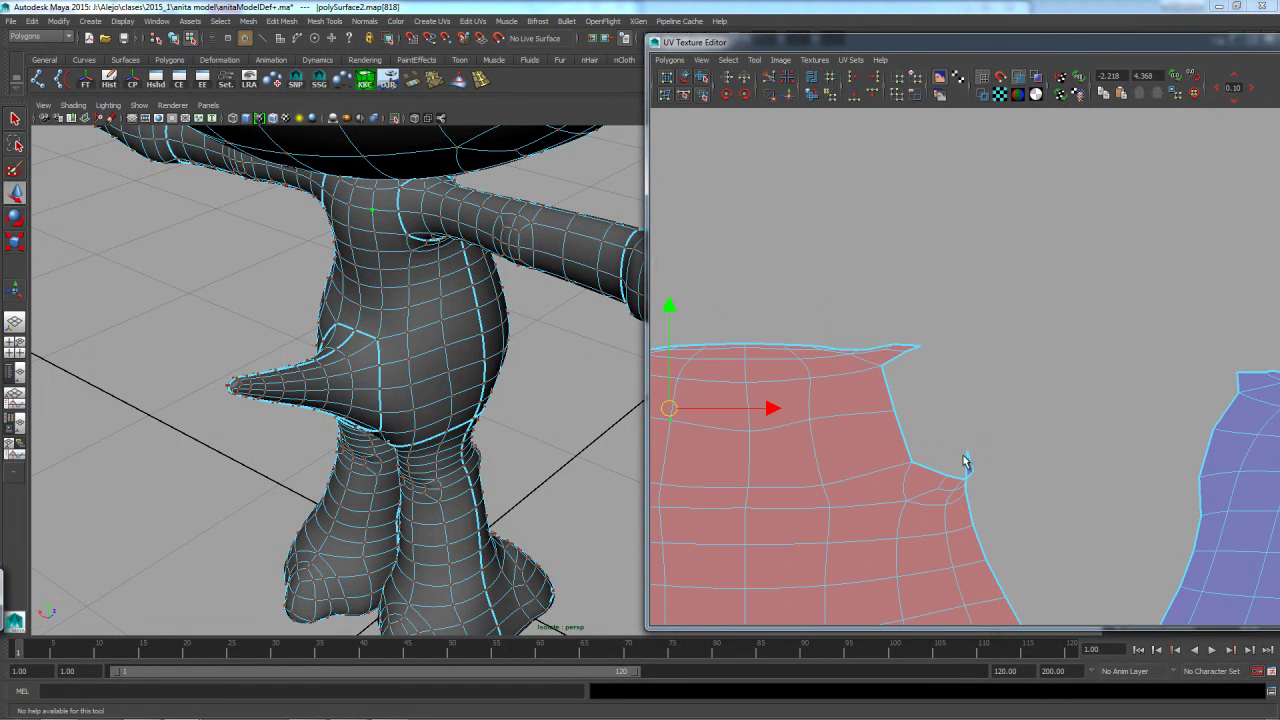
left_click(969, 455)
left_click(950, 478)
left_click_drag(950, 477, 943, 472)
middle_click_drag(932, 463, 930, 459)
left_click(965, 479)
mouse_move(964, 477)
left_mouse_down()
mouse_move(949, 458)
mouse_move(971, 454)
left_mouse_up()
left_click_drag(969, 452, 980, 503)
left_click(968, 491)
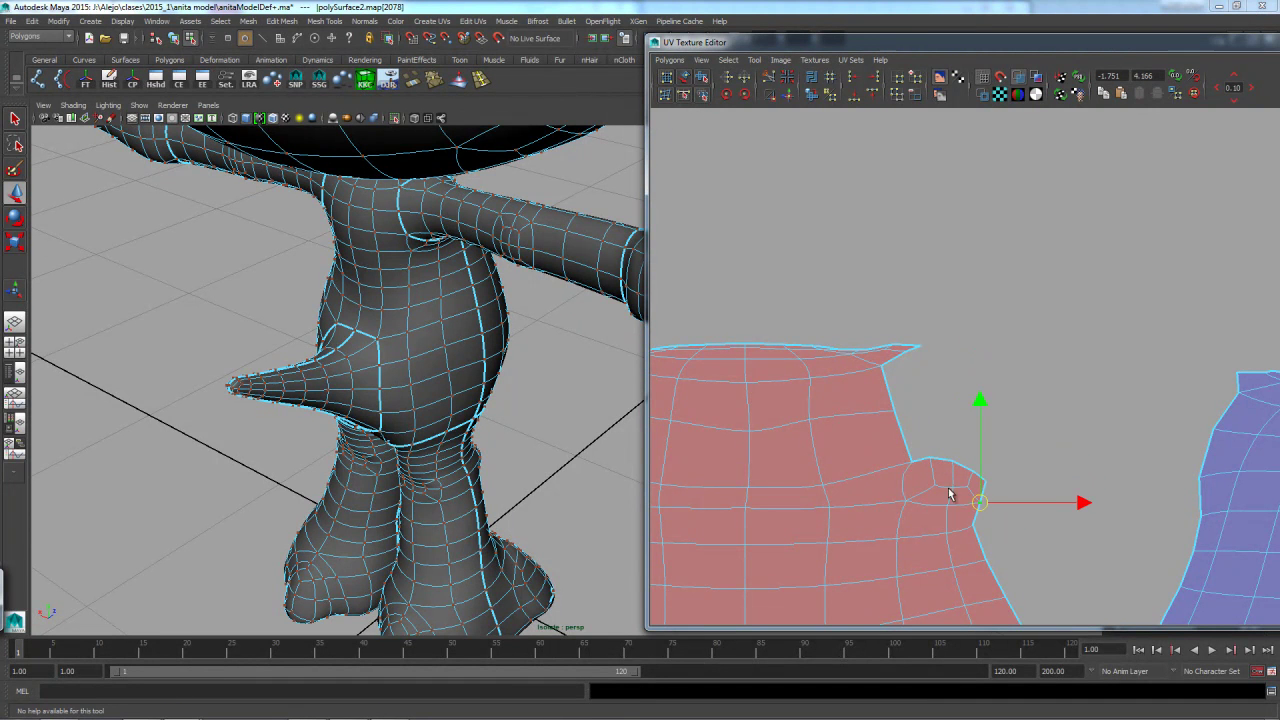
Move the folded UVs at the left armpit of the back torso shell outward to open up the overlapping faces.
scroll(830, 423, "down", 1)
middle_click_drag(830, 423, 1010, 372, "alt")
left_click(760, 440)
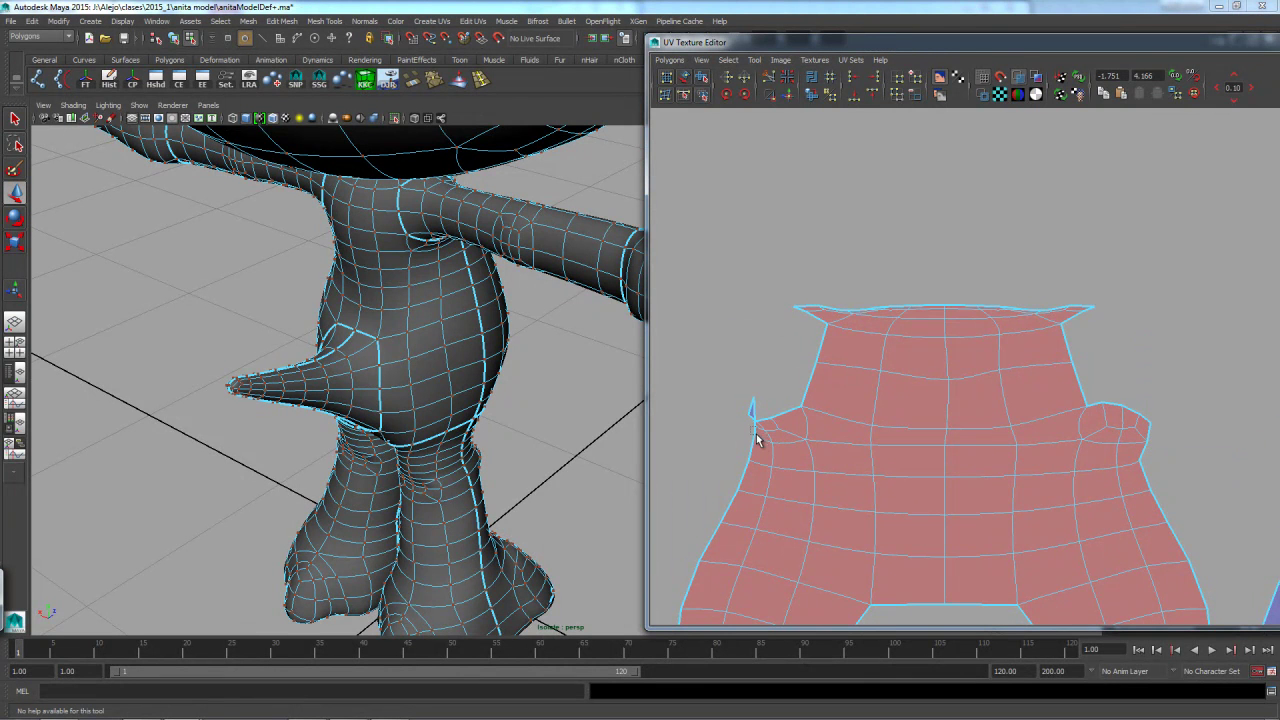
left_click_drag(756, 431, 759, 437)
scroll(884, 478, "up", 1)
middle_click_drag(884, 478, 1040, 429, "alt")
scroll(870, 458, "up", 2)
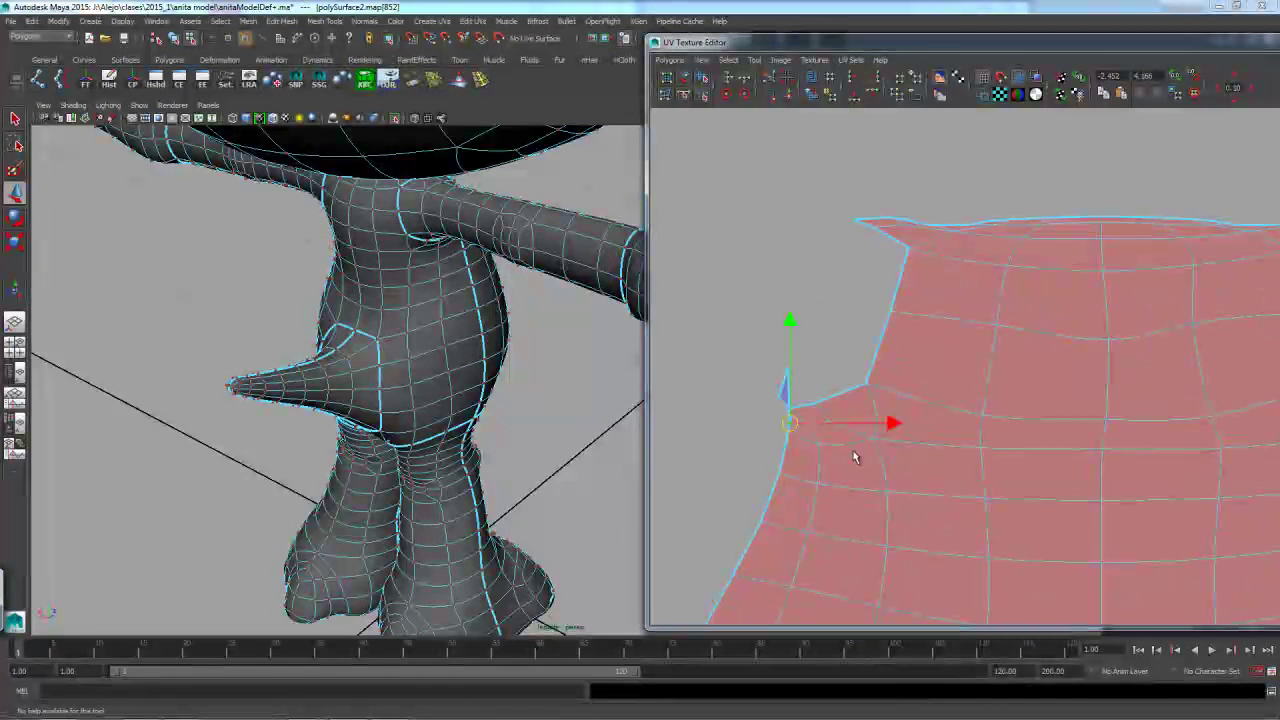
left_click(776, 436)
left_click_drag(778, 420, 780, 451)
left_click_drag(796, 376, 747, 439)
scroll(1050, 436, "down", 8)
middle_click_drag(1040, 438, 846, 386, "alt")
scroll(846, 387, "down", 6)
scroll(914, 323, "down", 1)
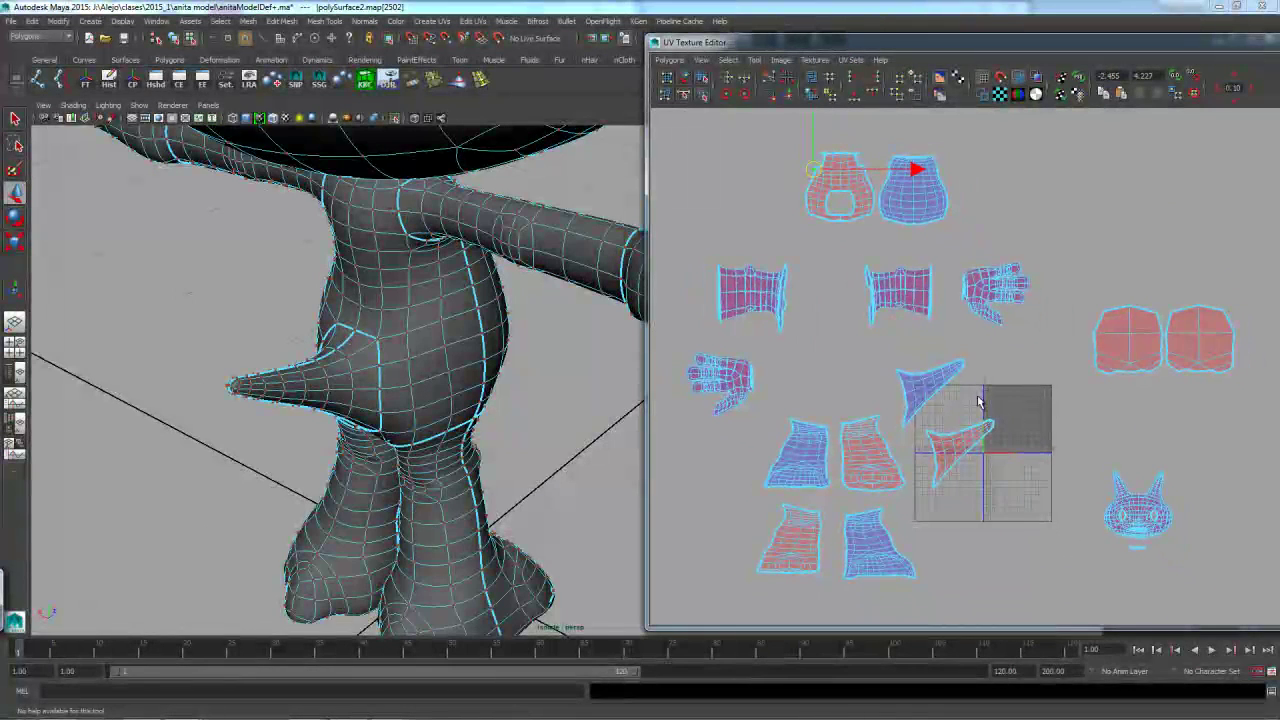